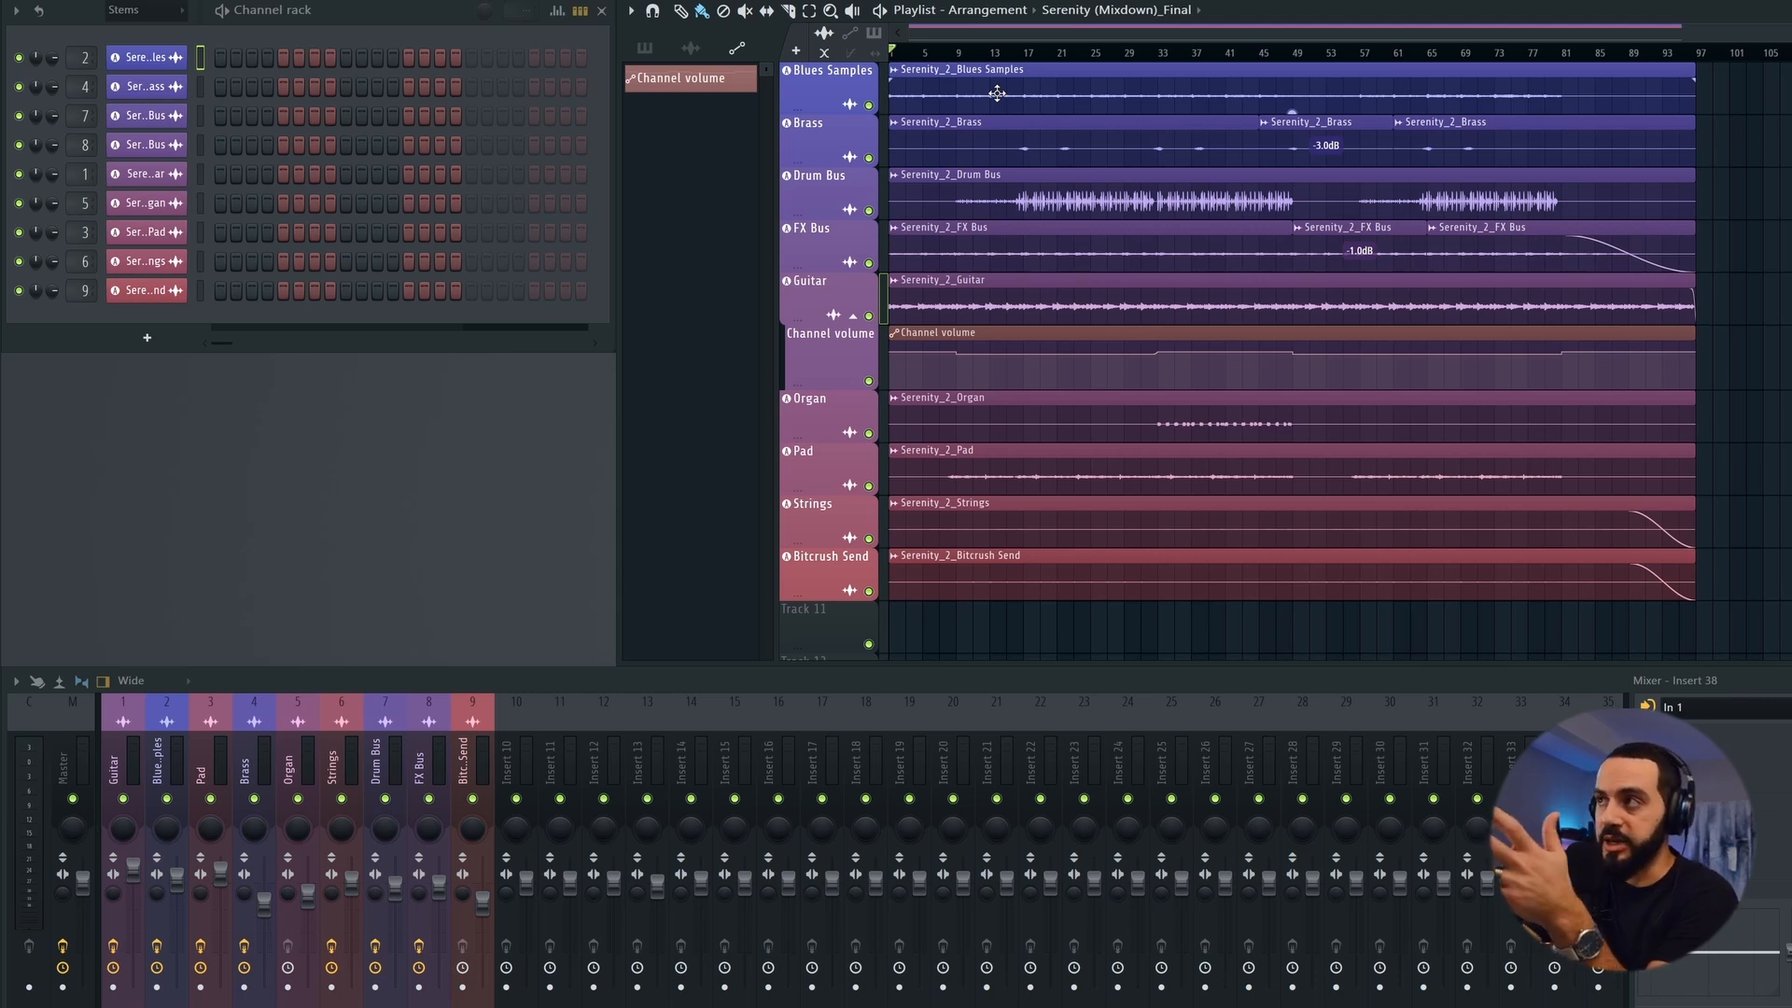
Play the full arrangement from about bar 17 to hear the current mixdown, and stop playback
left_click(1027, 53)
key("space")
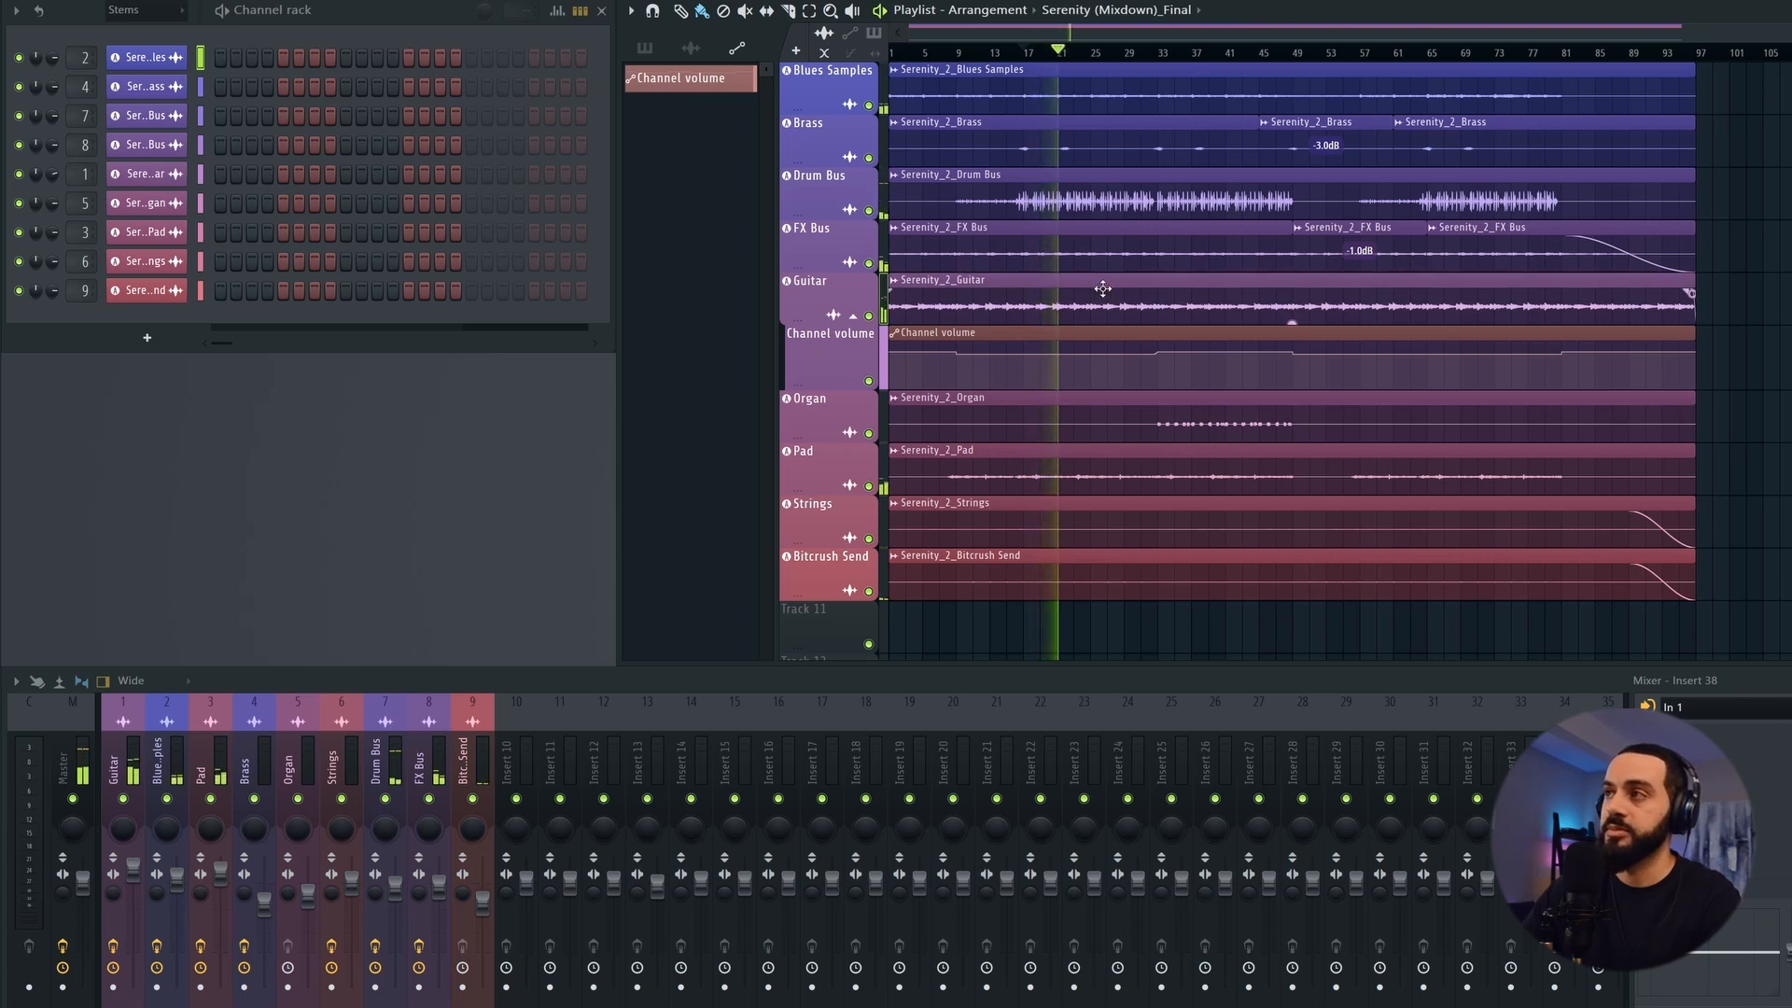
key("space")
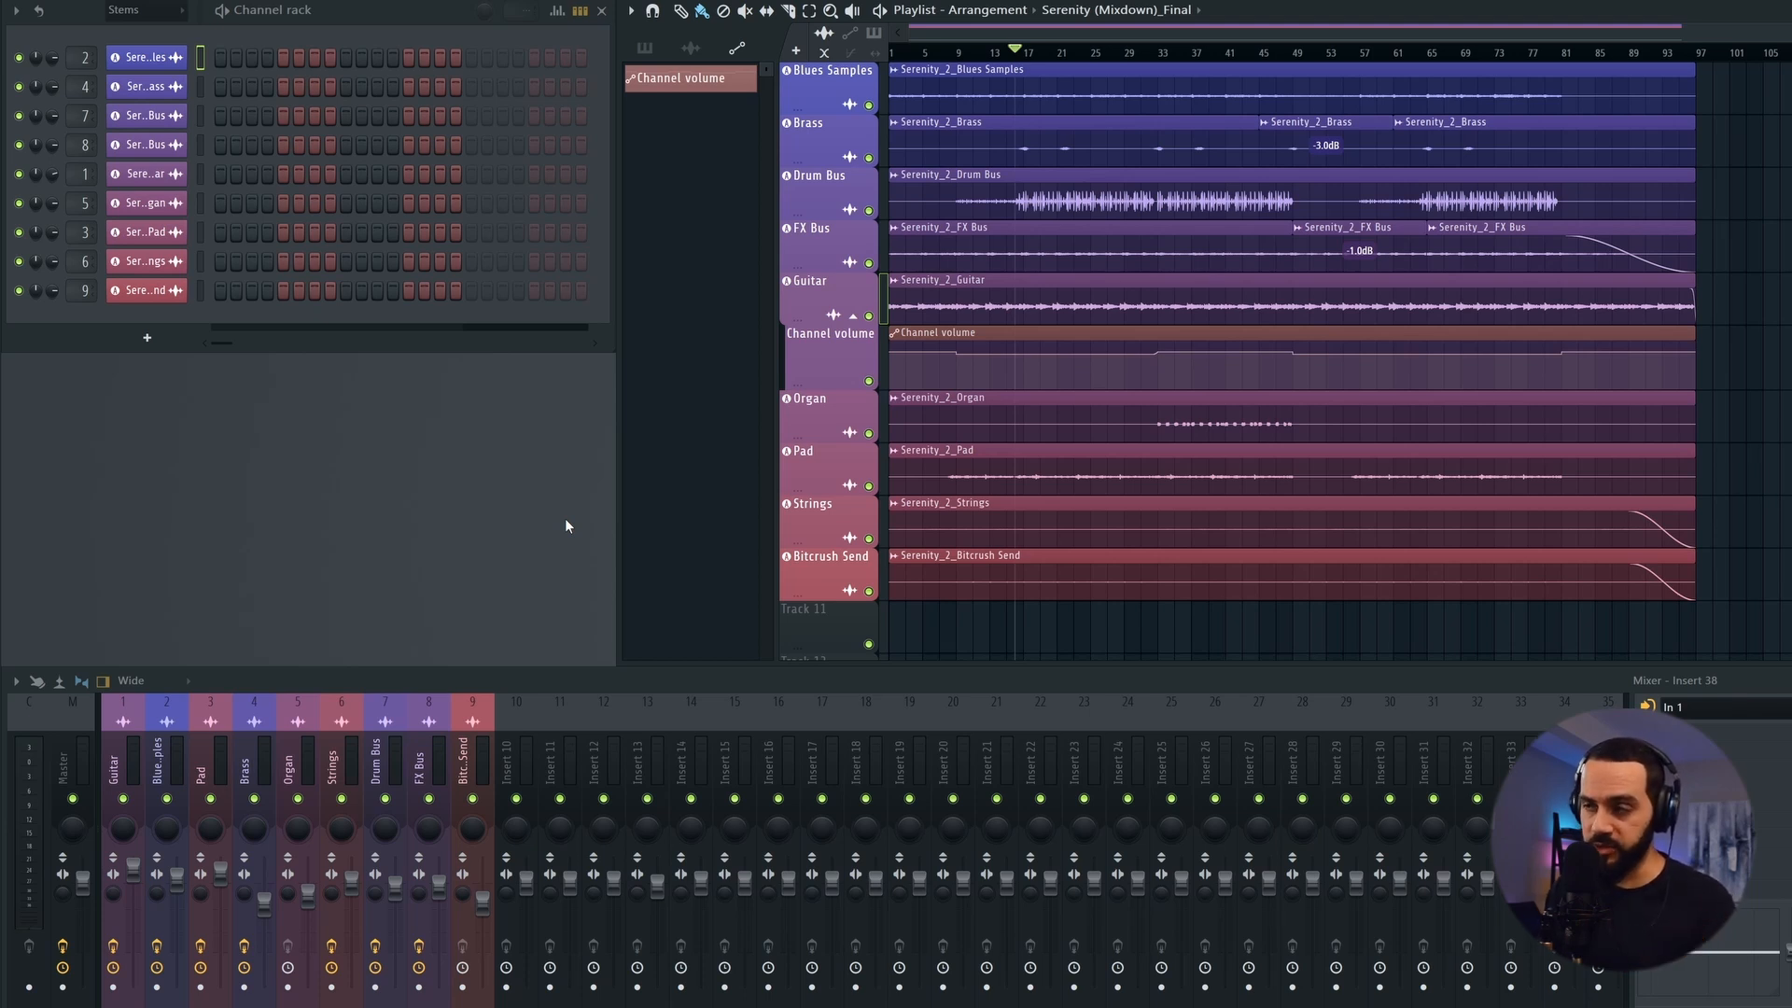
Solo the Guitar mixer track and play the section to hear the guitar on its own
left_click(137, 765)
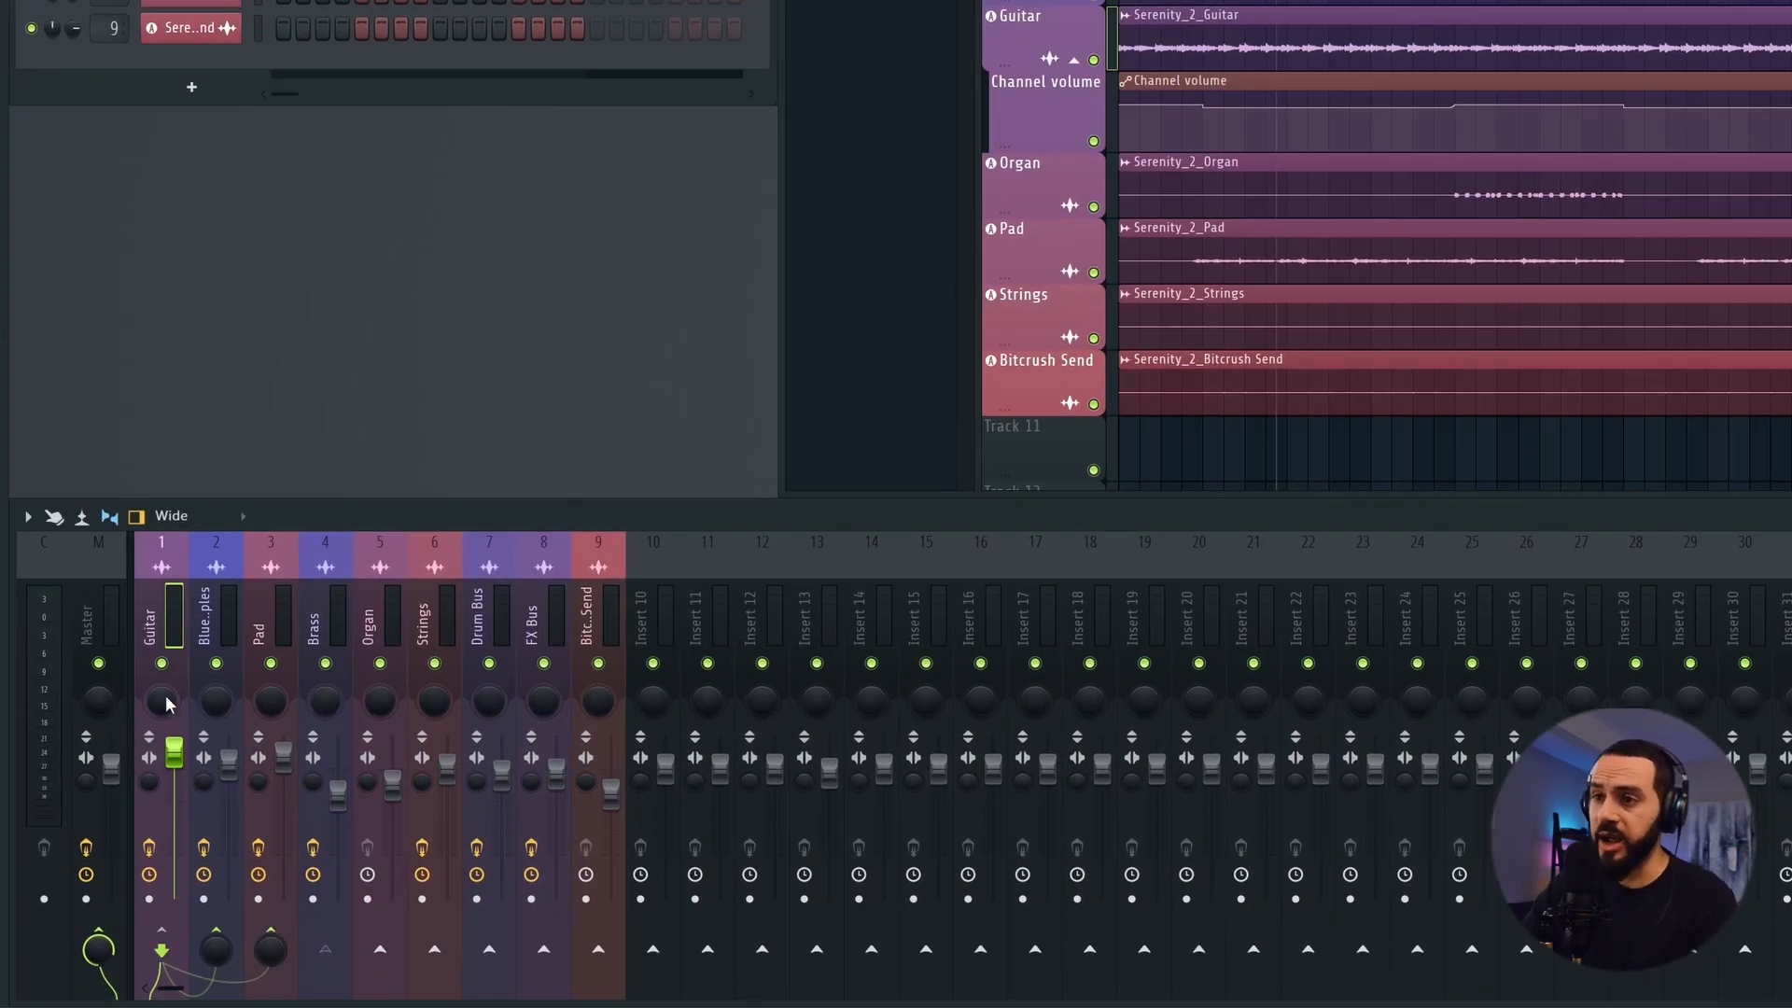
right_click(163, 664)
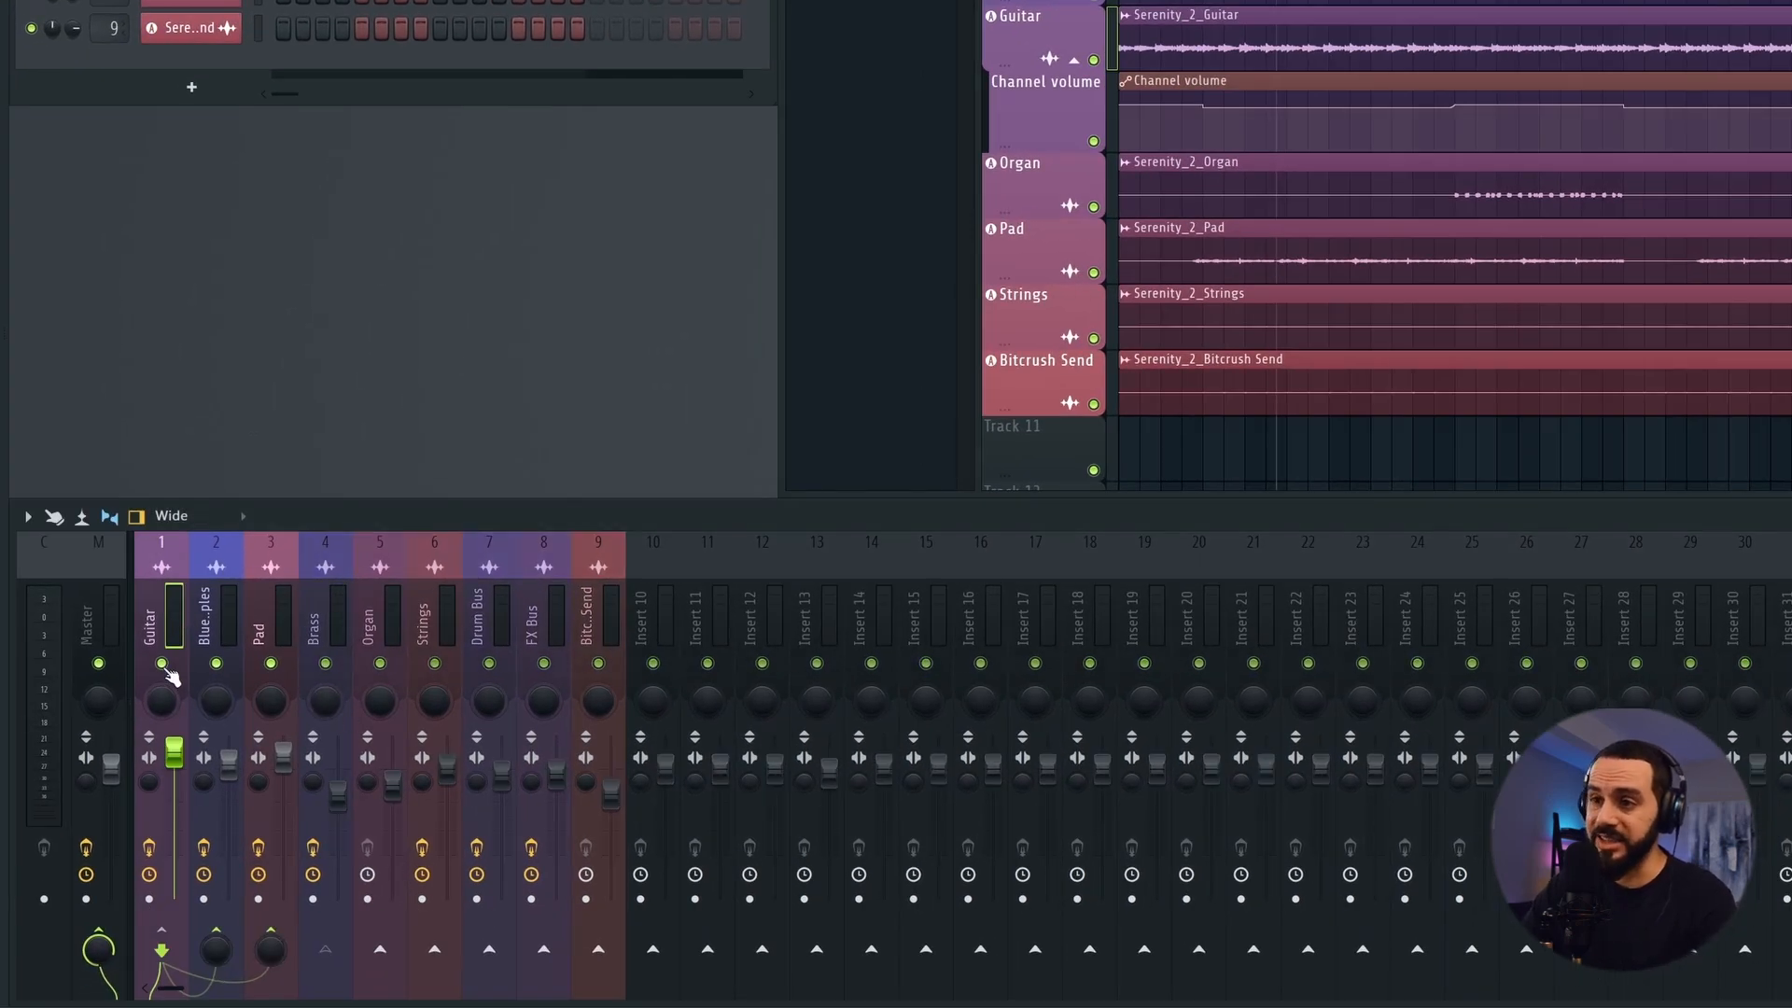
key("space")
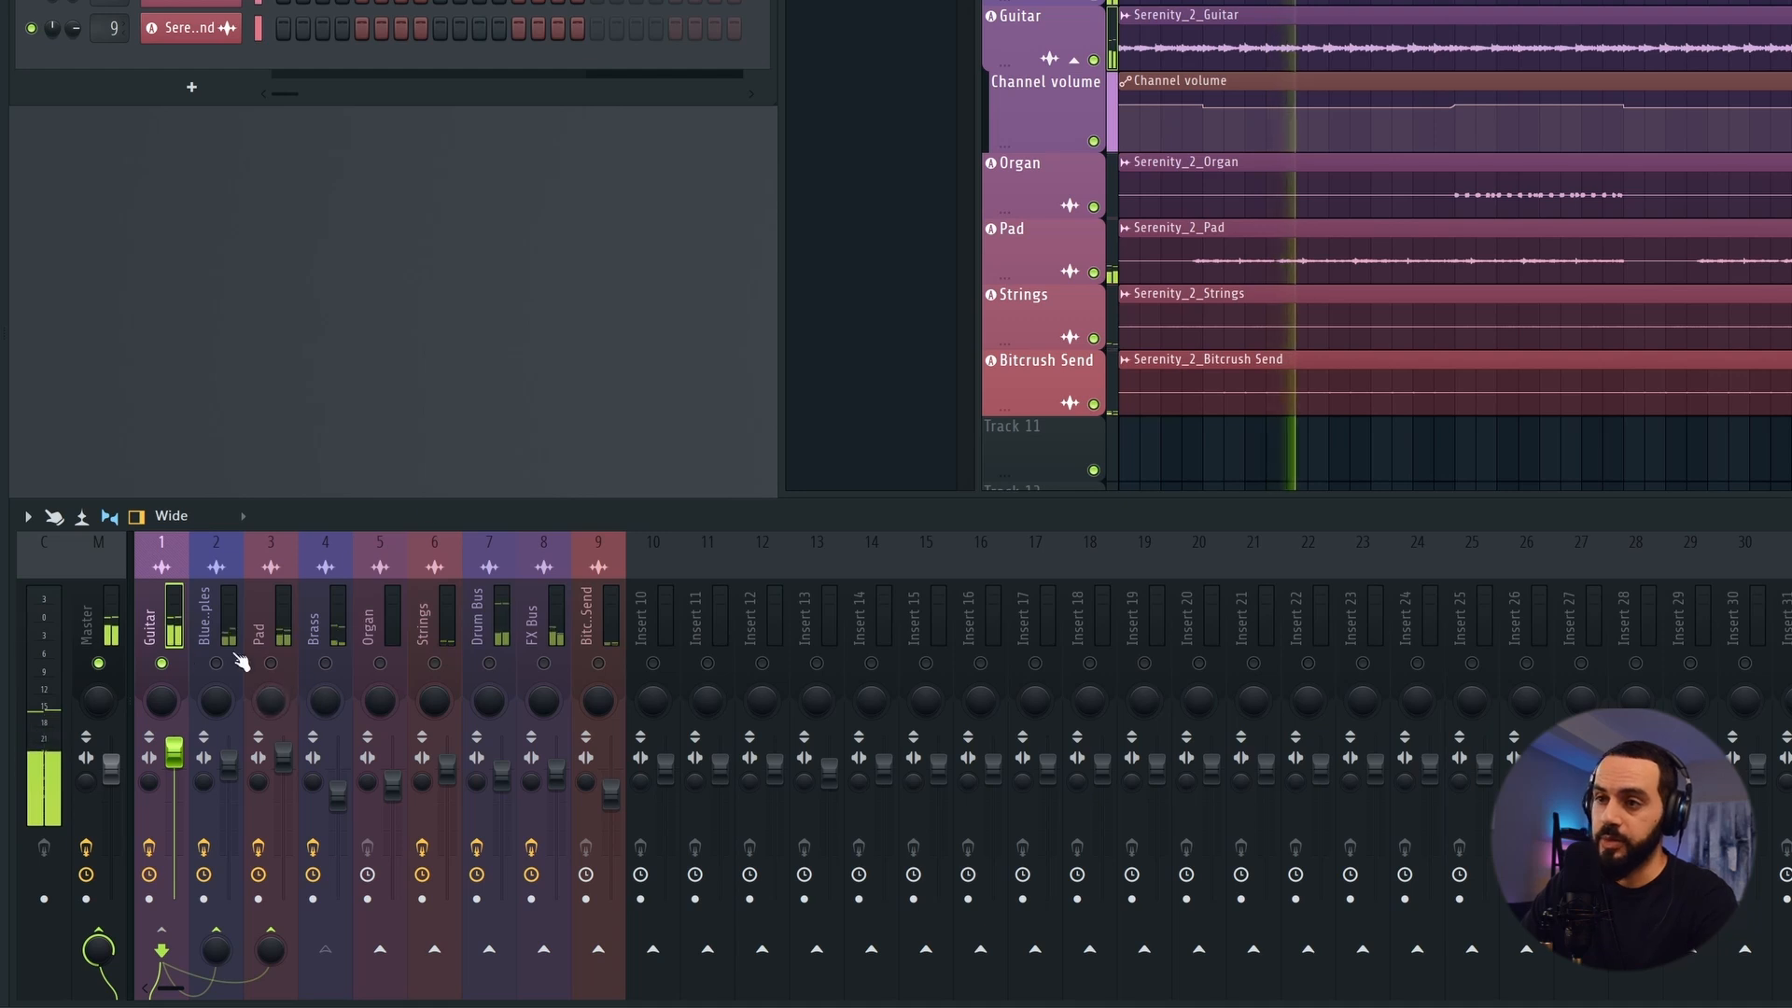
key("space")
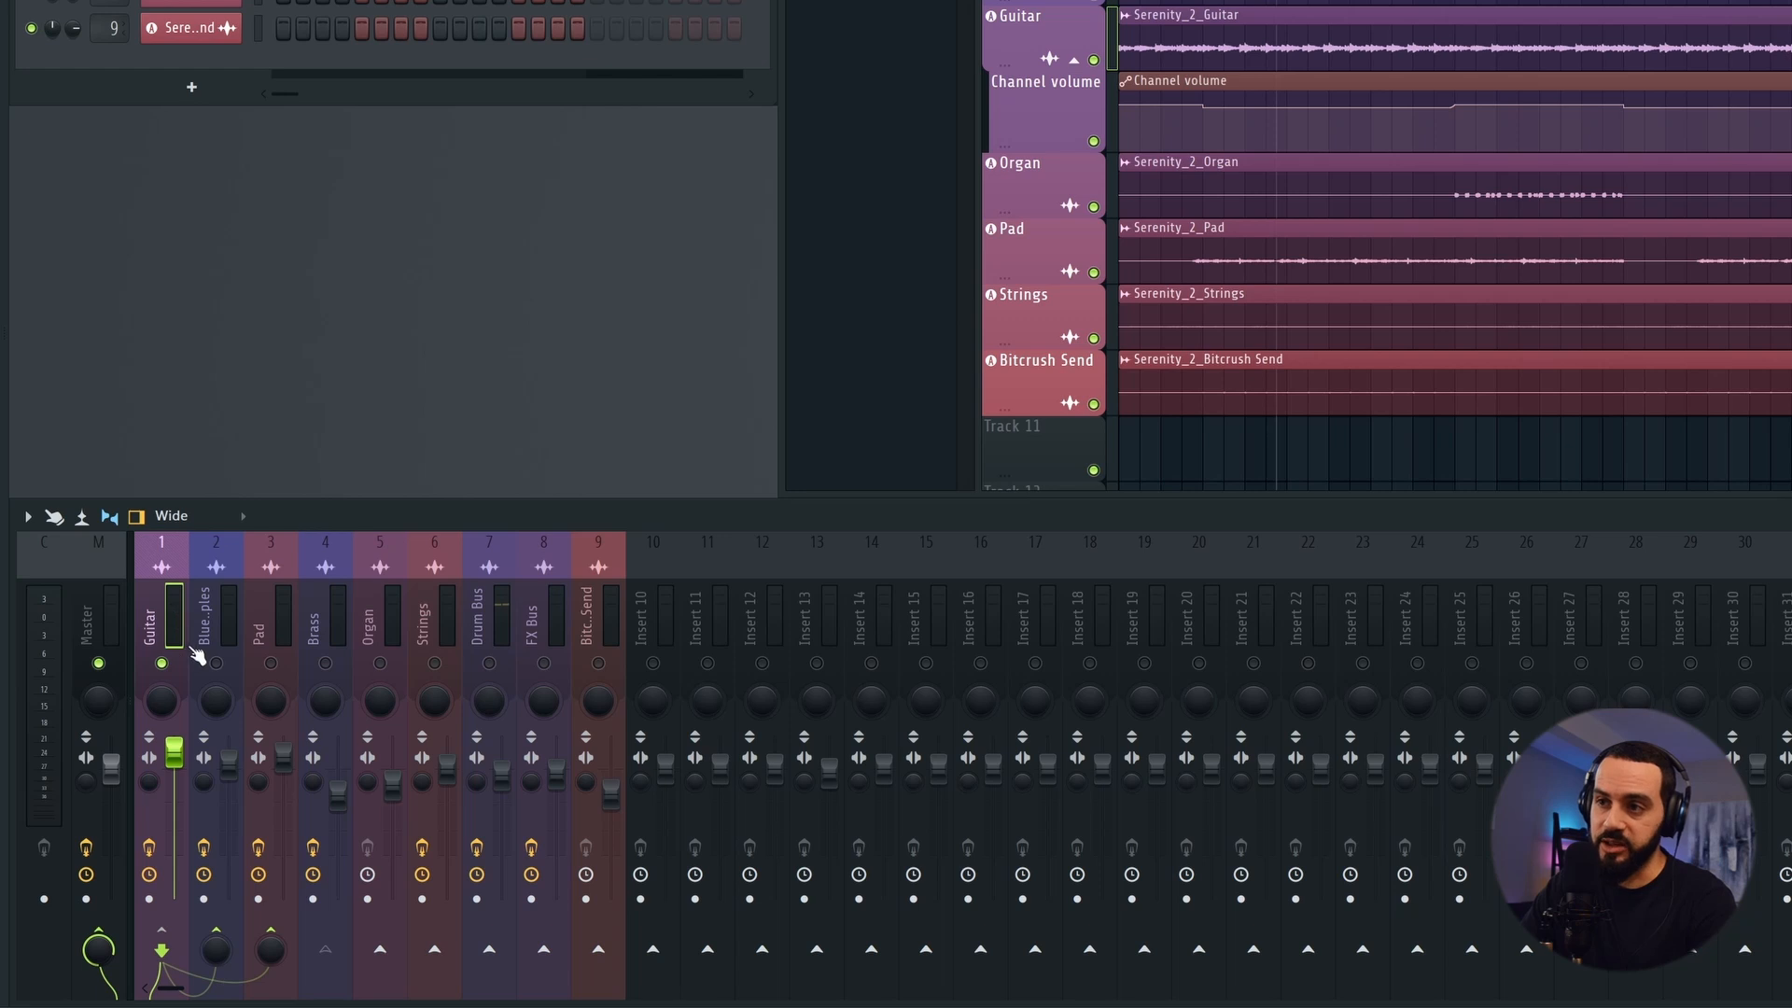
Unmute the Blues Samples and Pad mixer tracks alongside the Guitar and listen to the three together
left_click(228, 633)
left_click(275, 652)
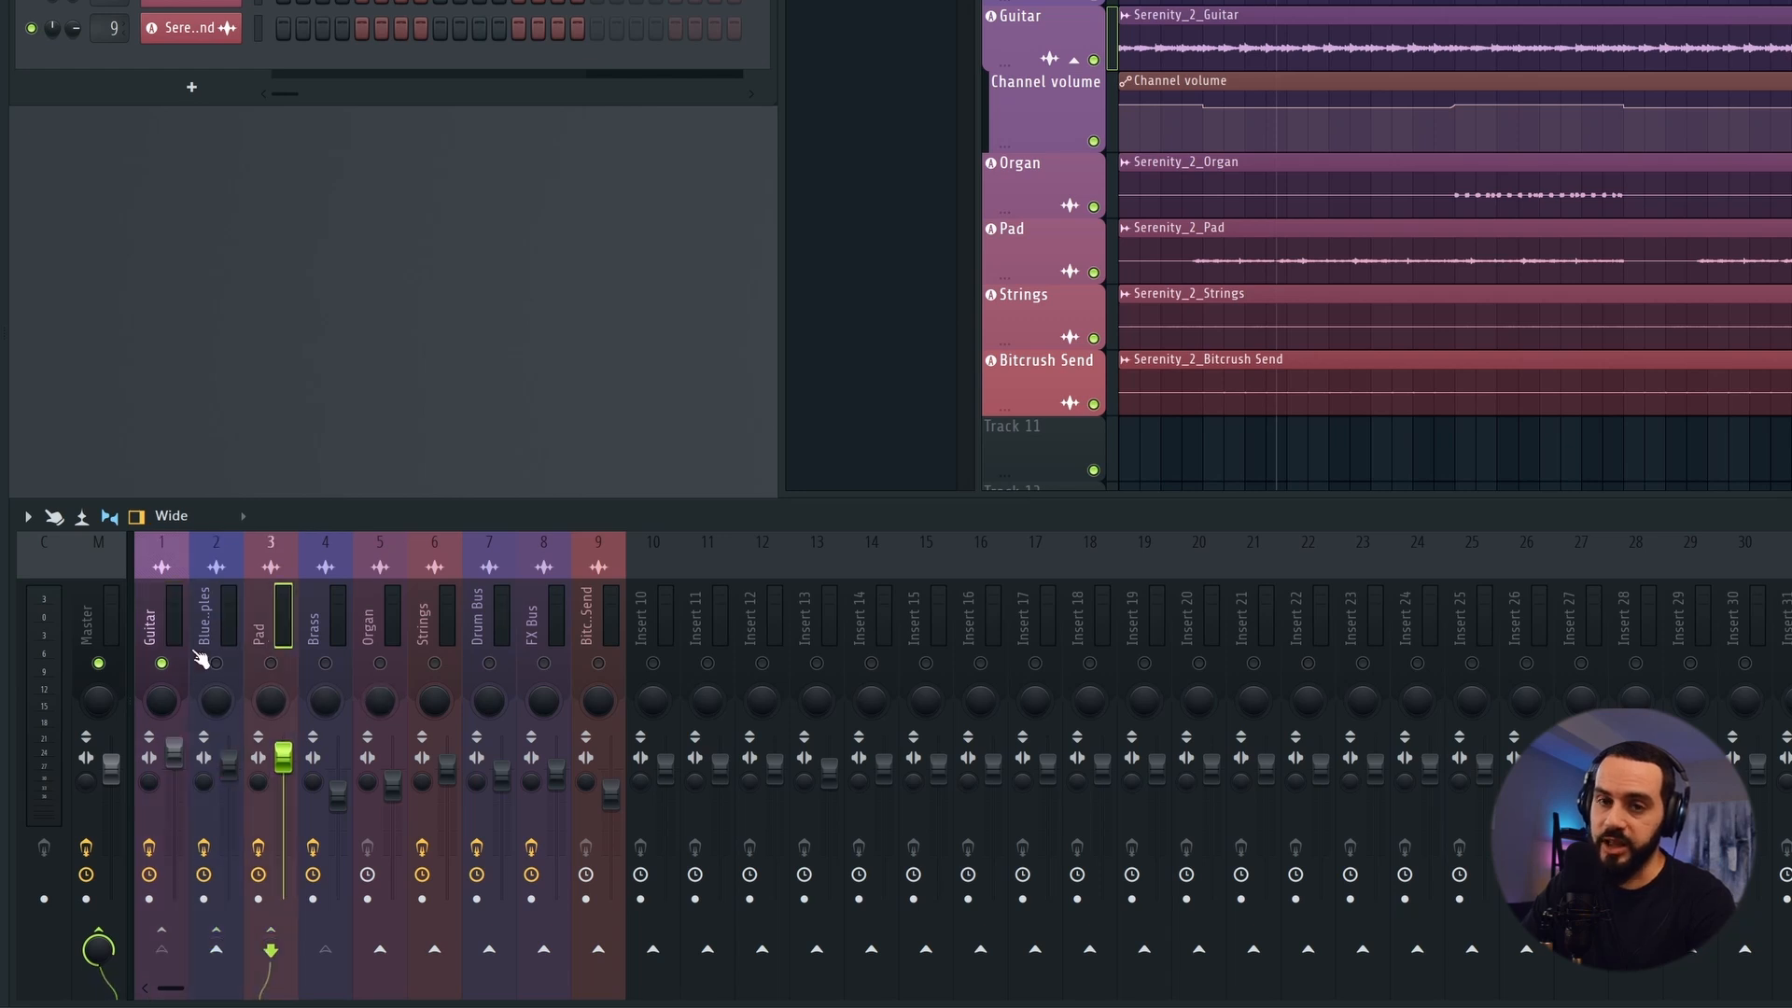
left_click(216, 663)
left_click(271, 663)
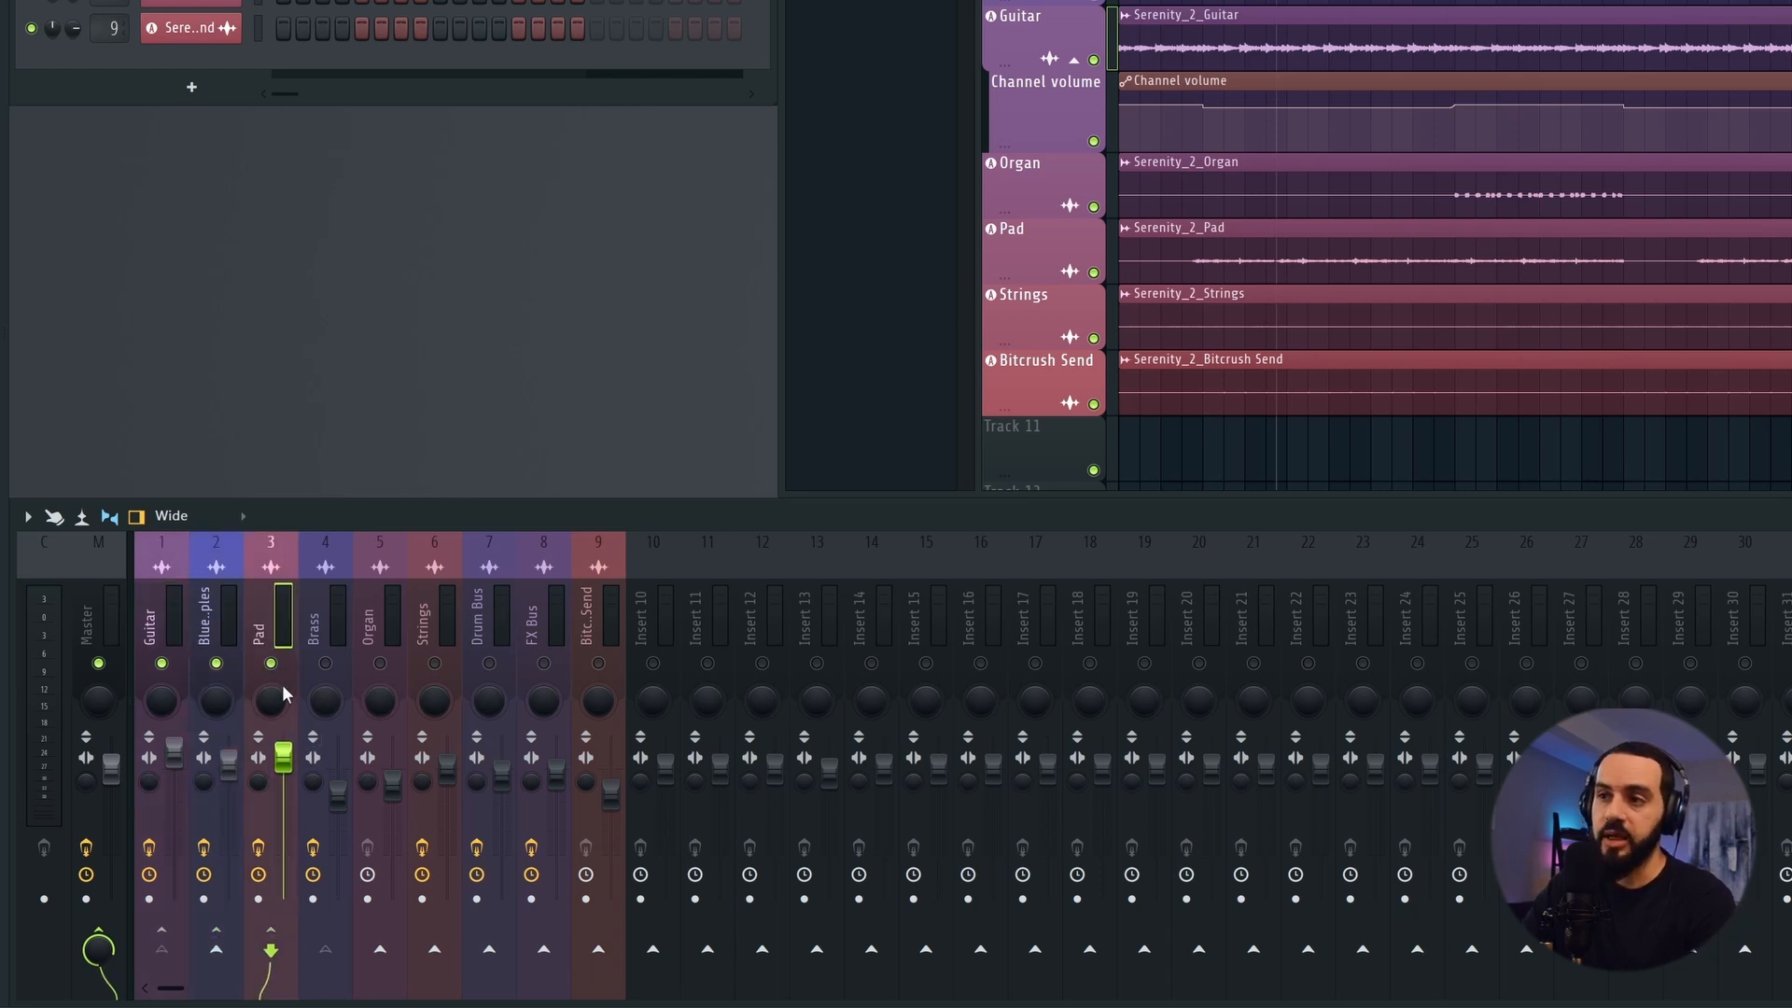
key("space")
left_click(221, 637)
key("space")
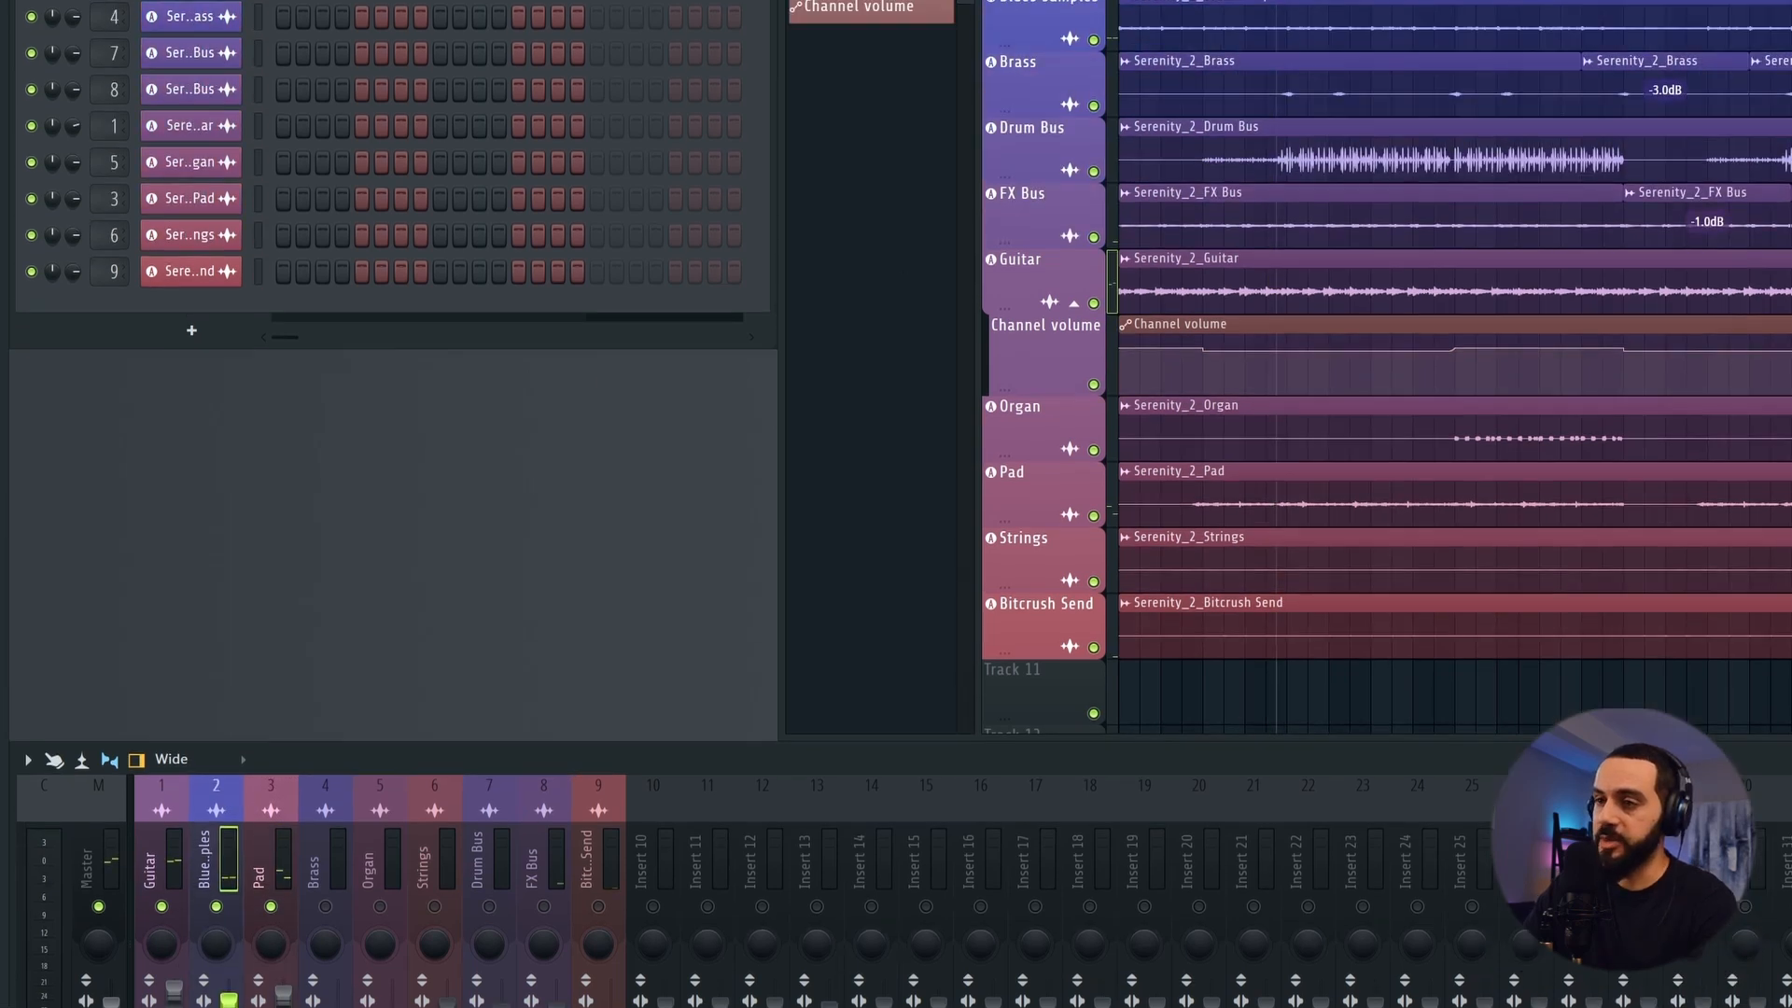
key("space")
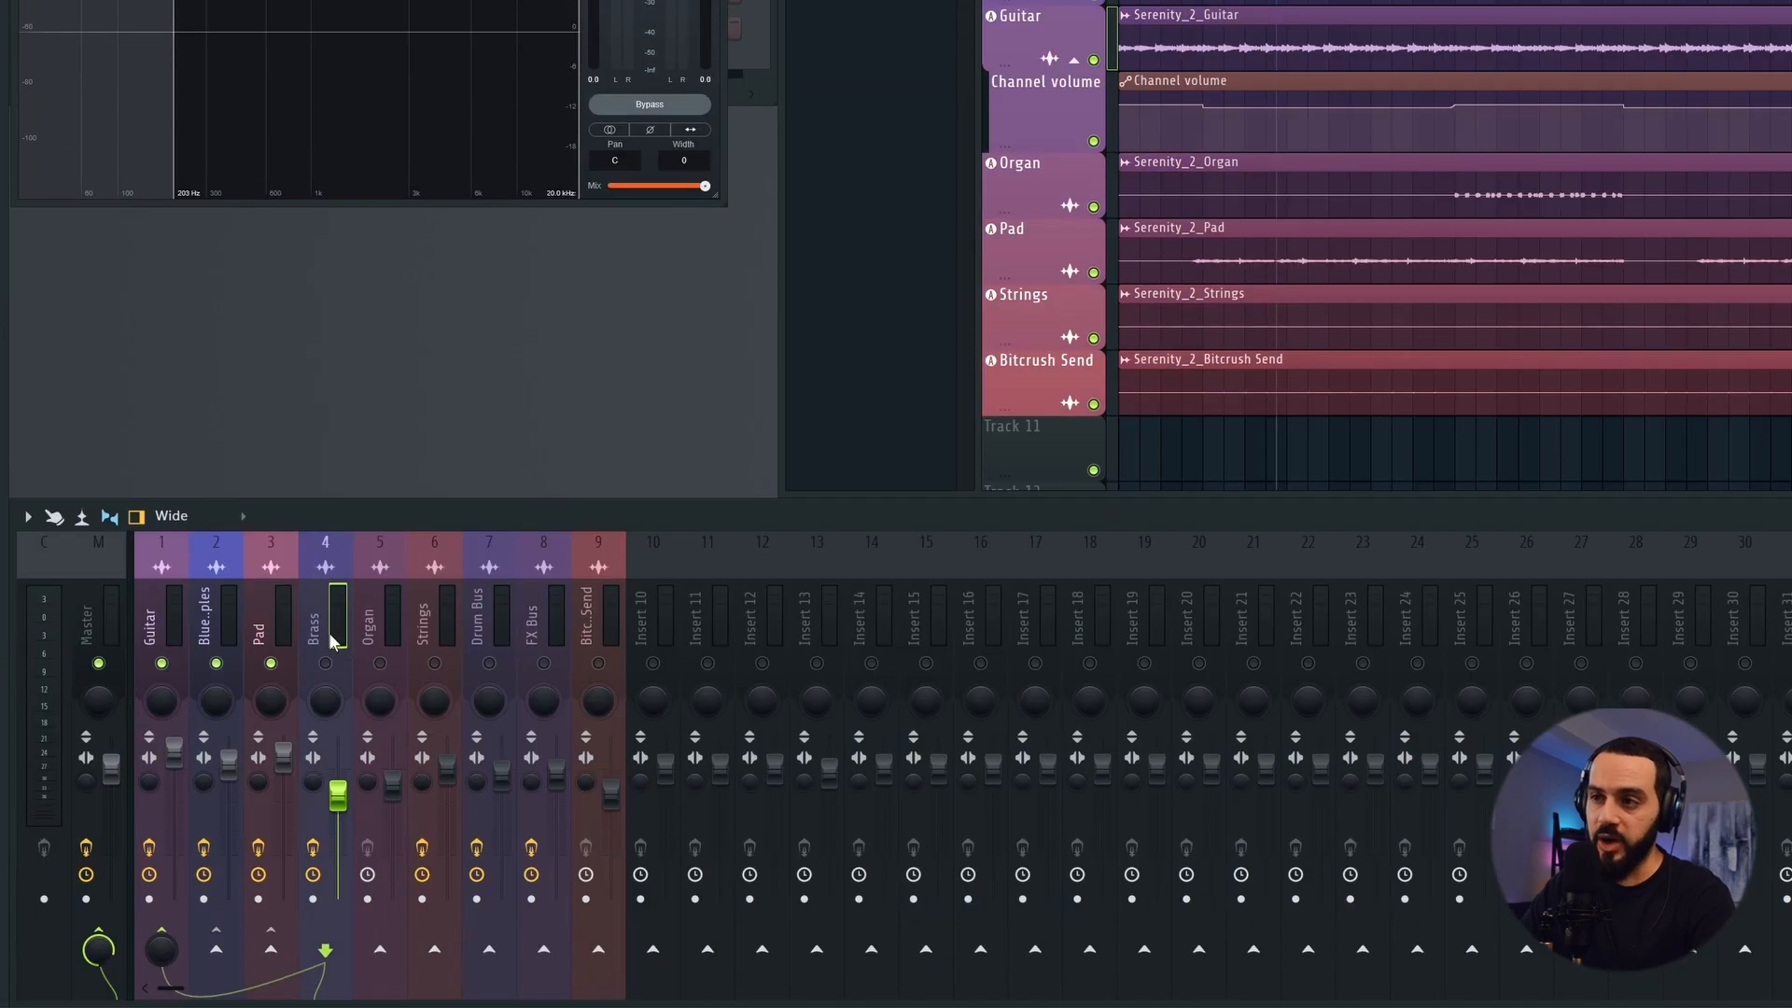
Unmute the Brass mixer track as well and play the section with the four tracks together
left_click(334, 677)
key("space")
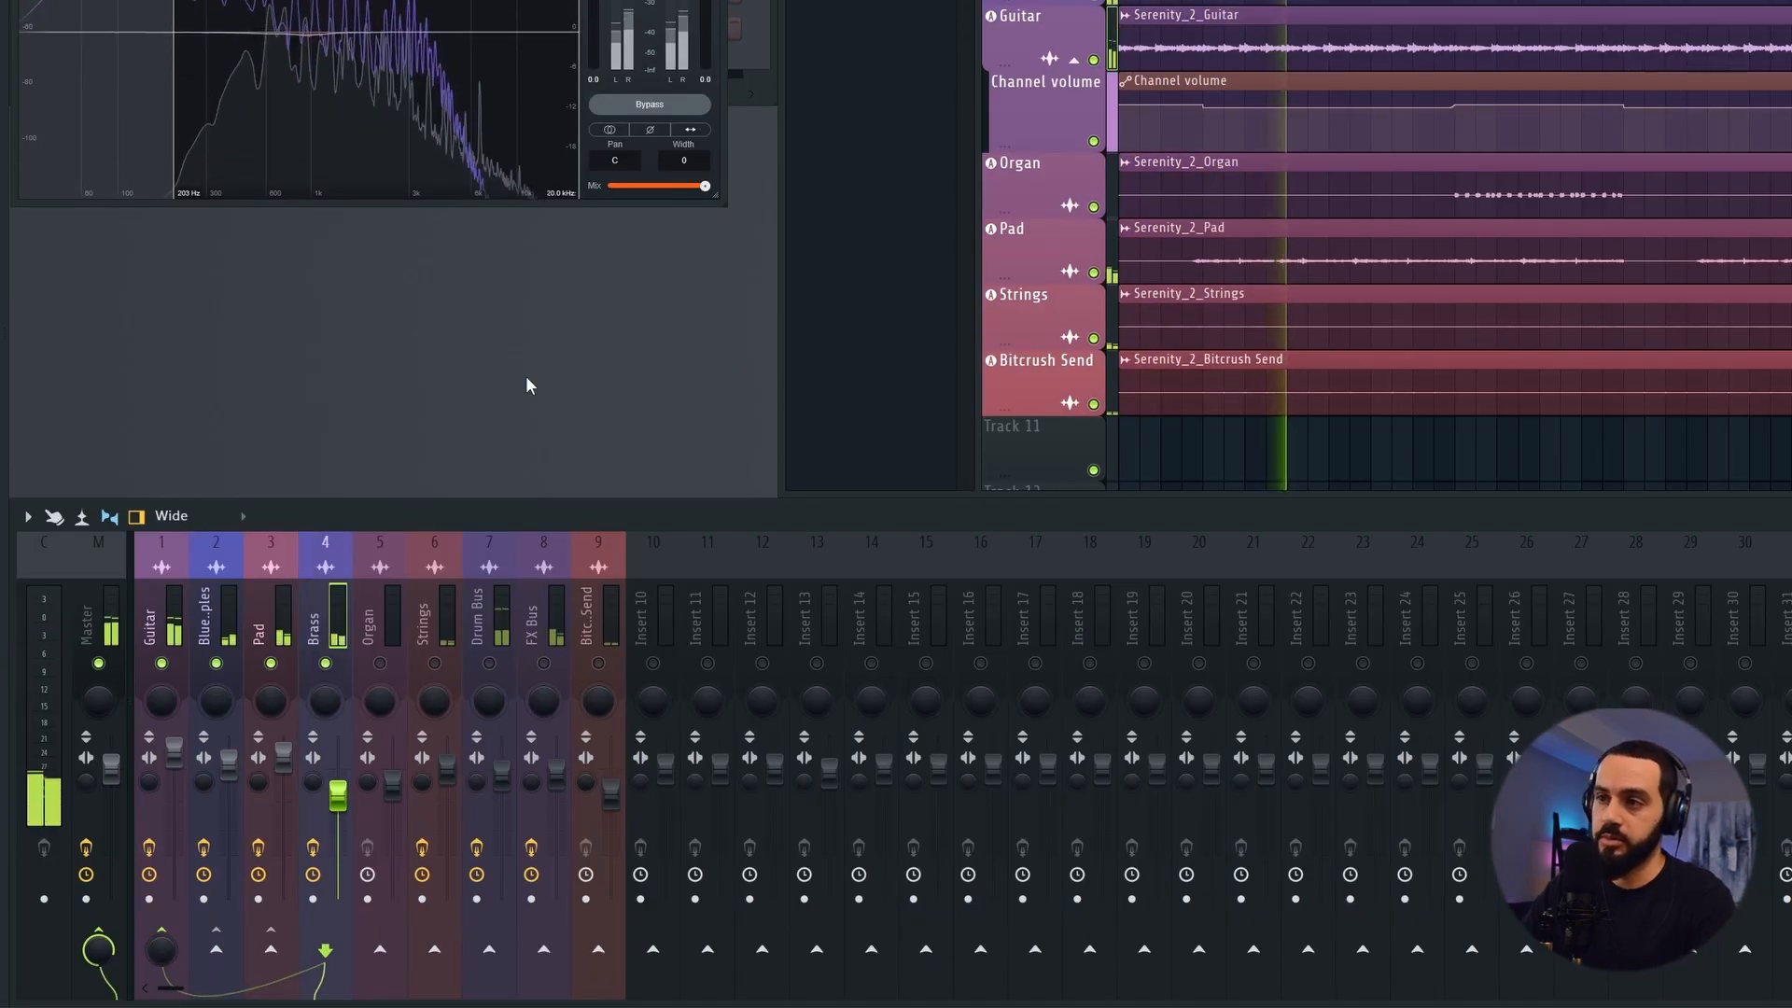
key("space")
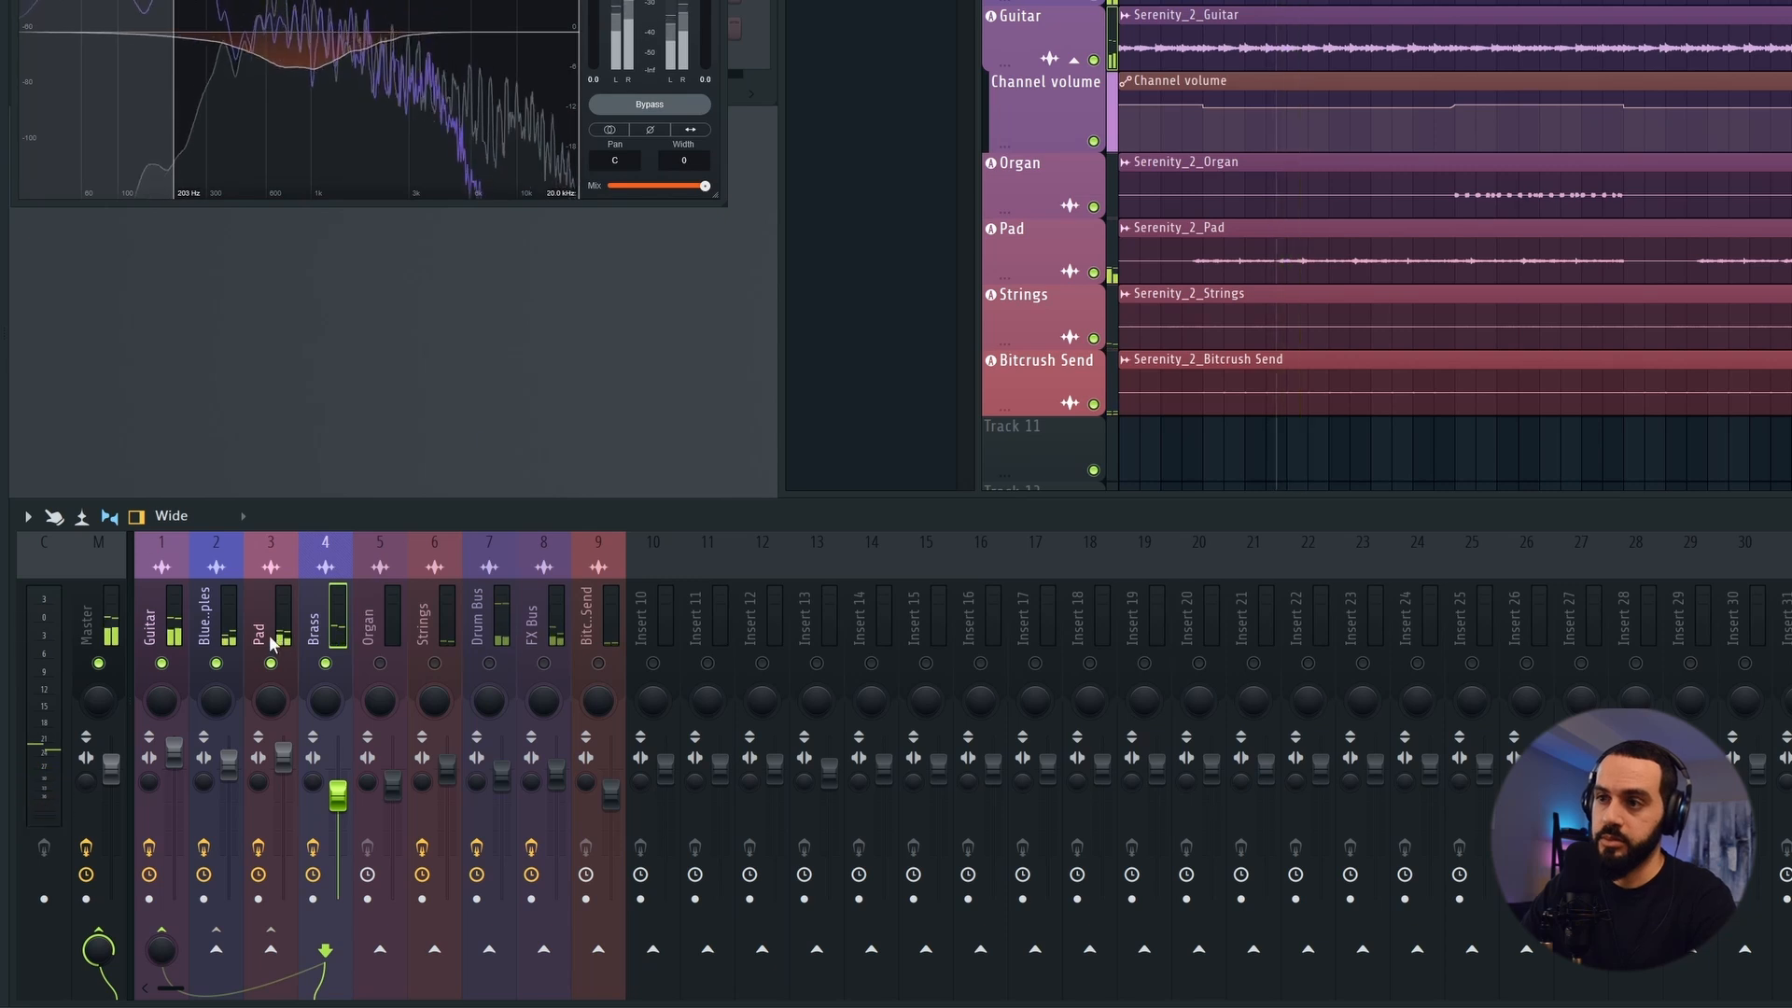
Play the soloed tracks while examining how Neutron 4 Unmask on Blues Samples reacts to the other audio
left_click(217, 677)
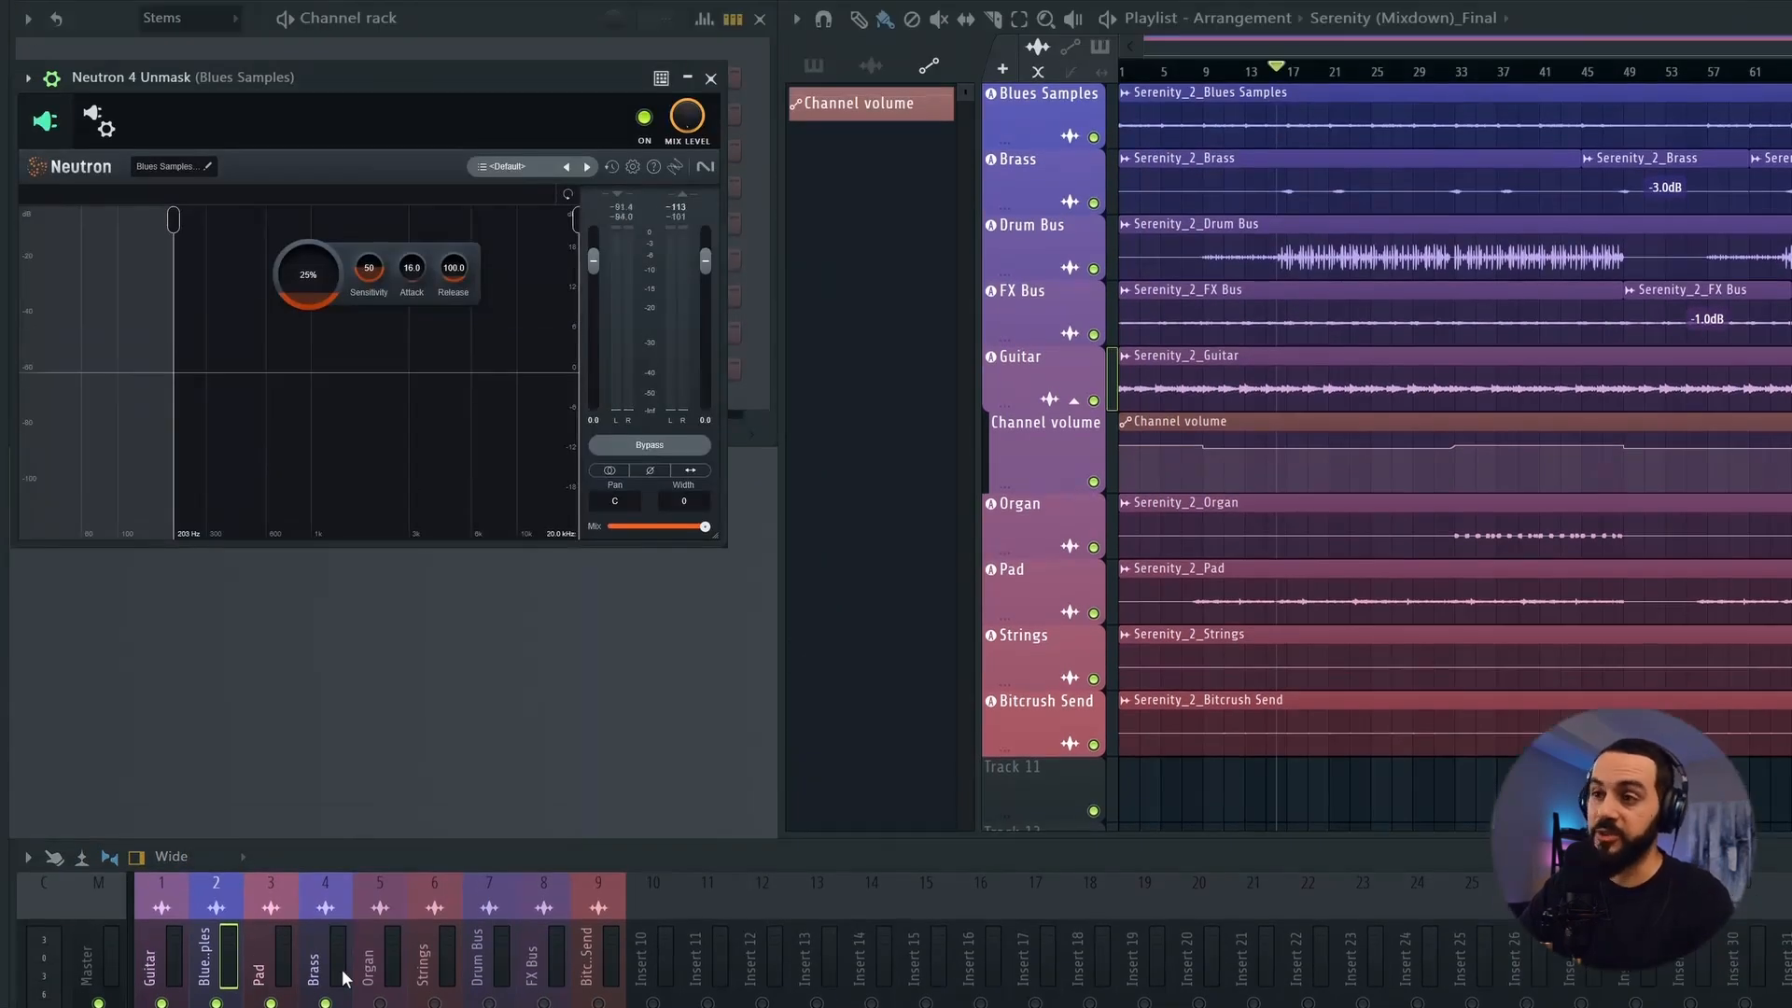
left_click(338, 635)
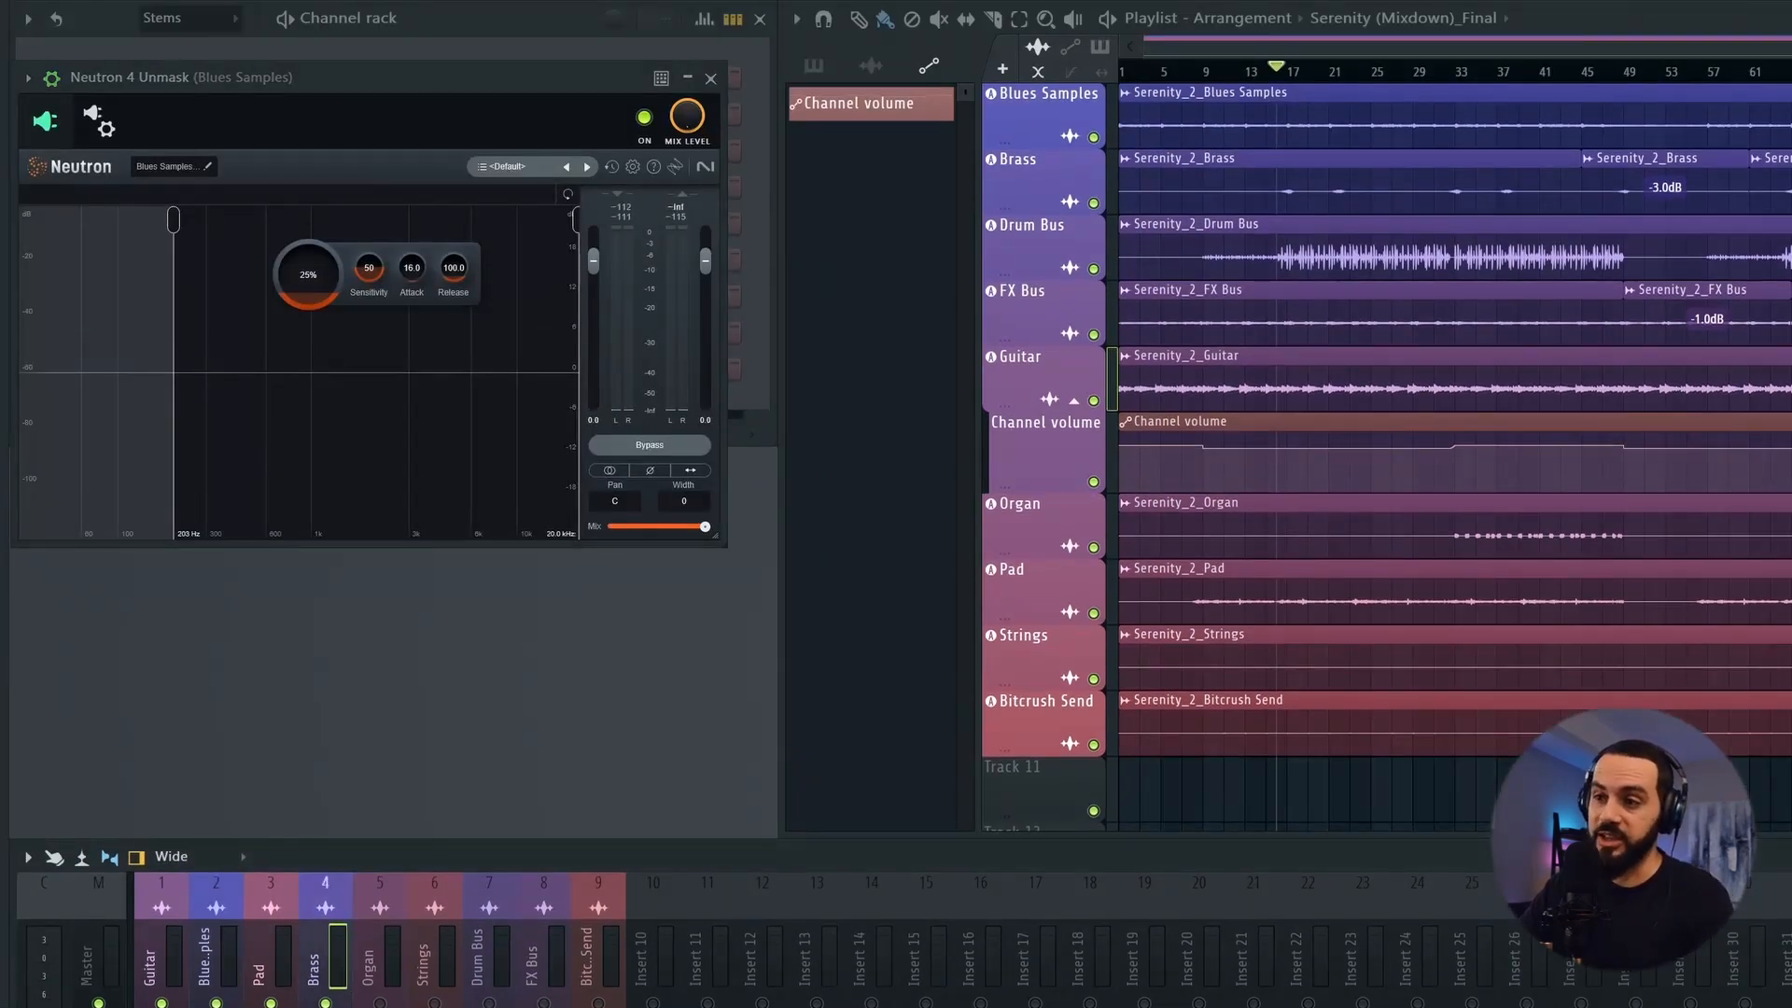
key("space")
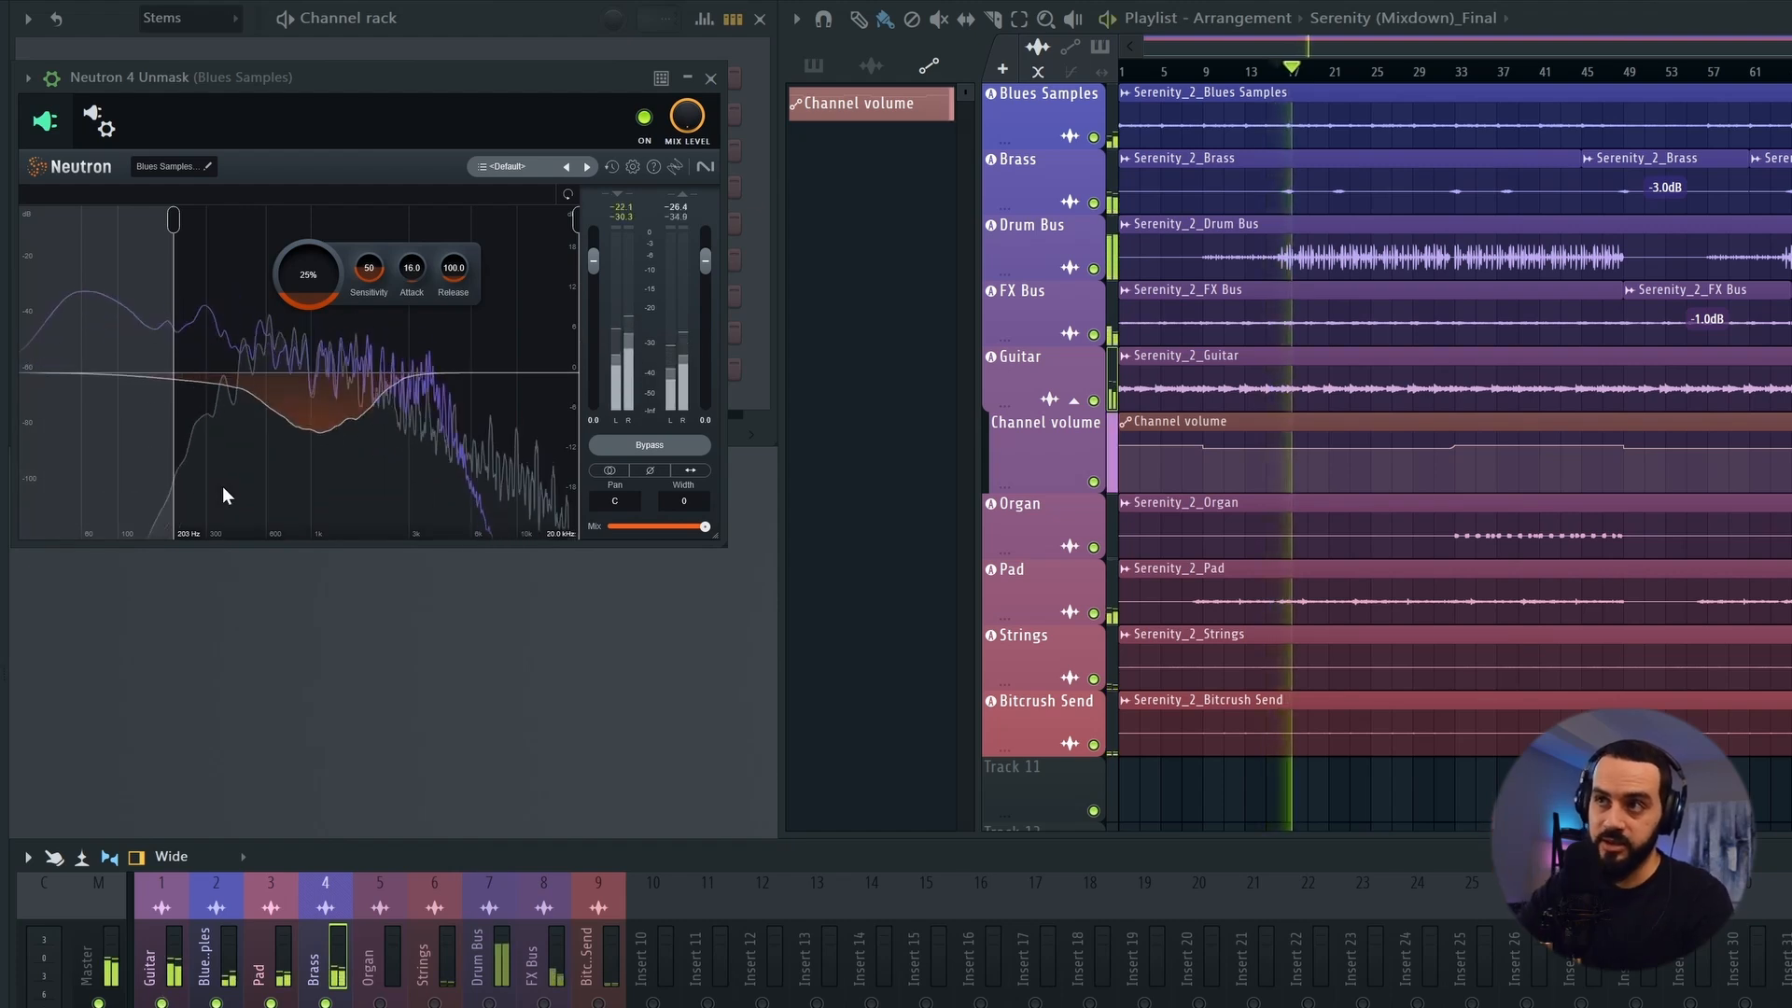
key("space")
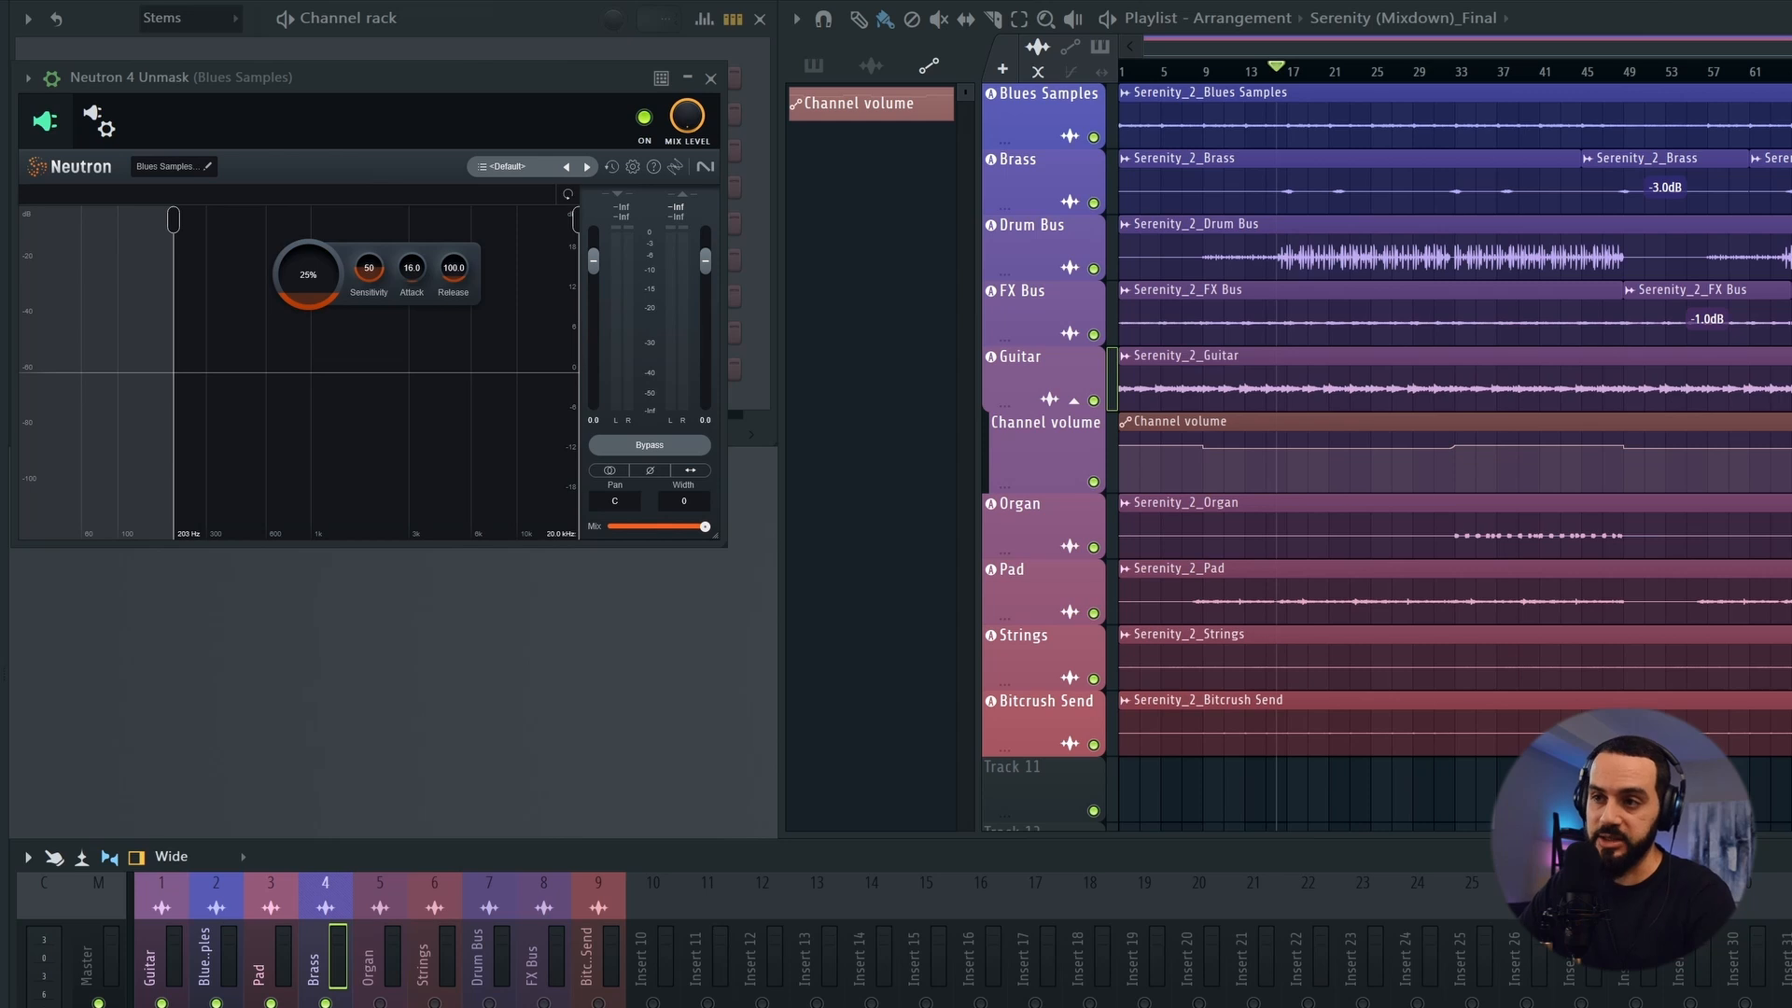
Play the full mix with every track enabled, then select the Master track and check its level during playback
key("space")
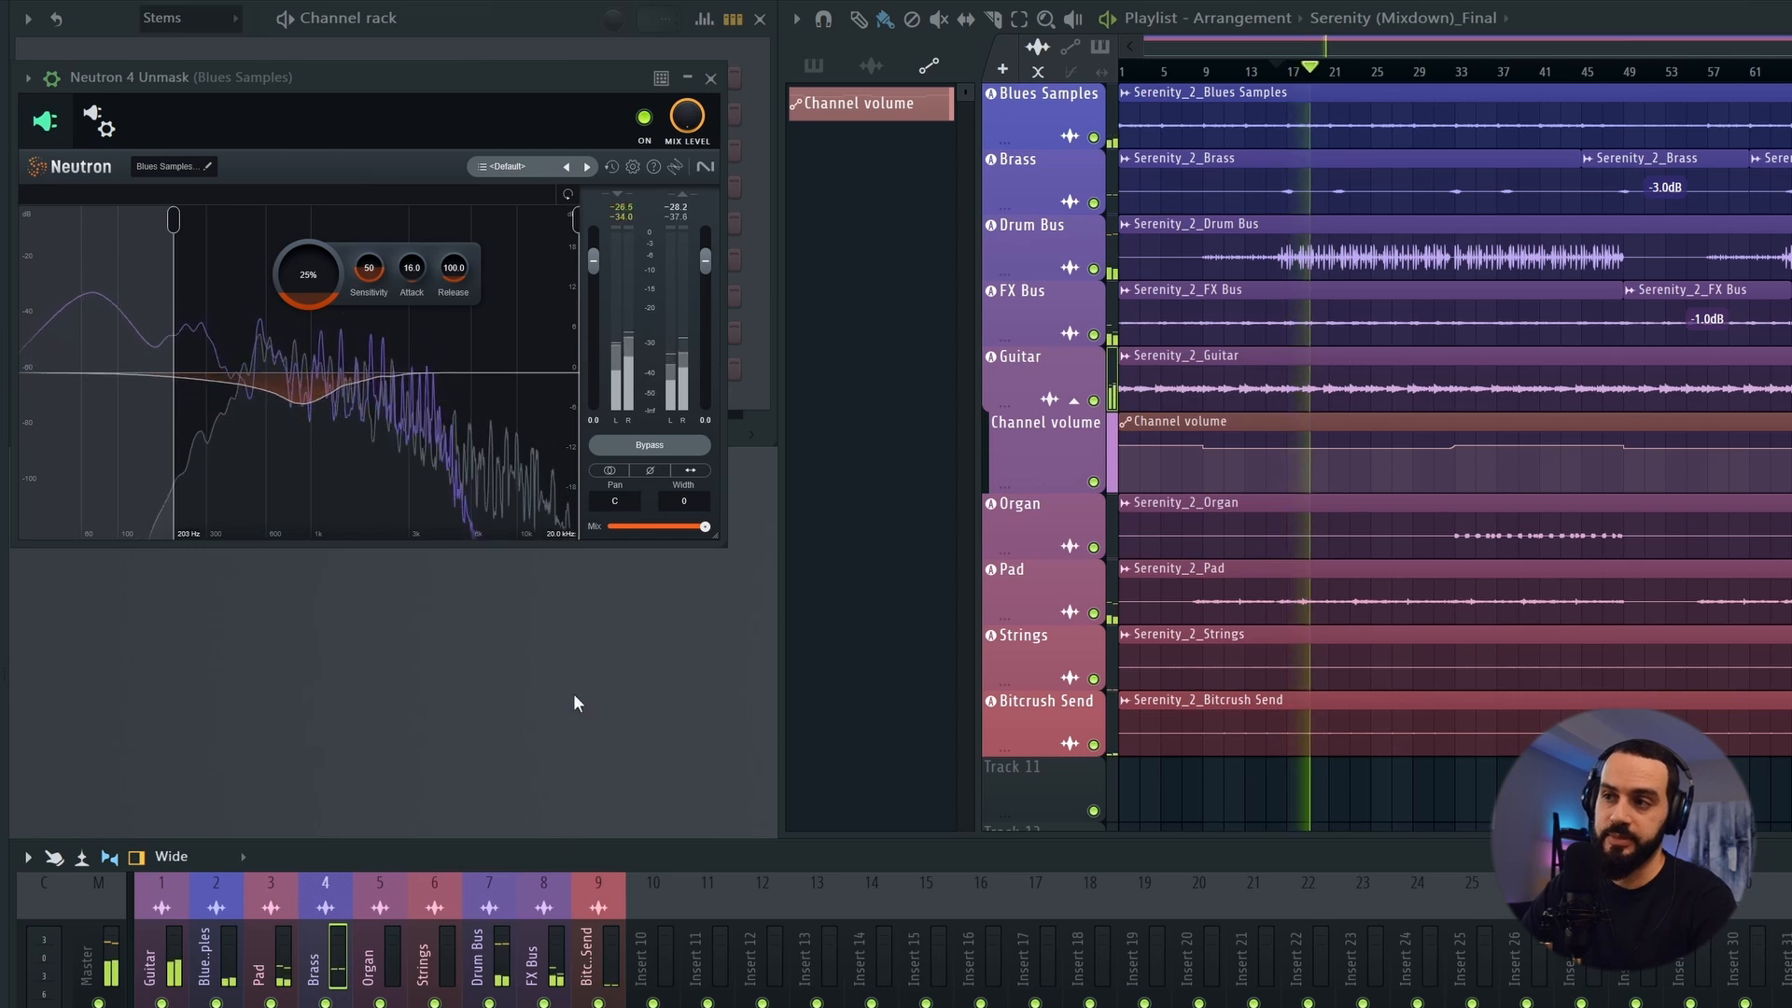
key("space")
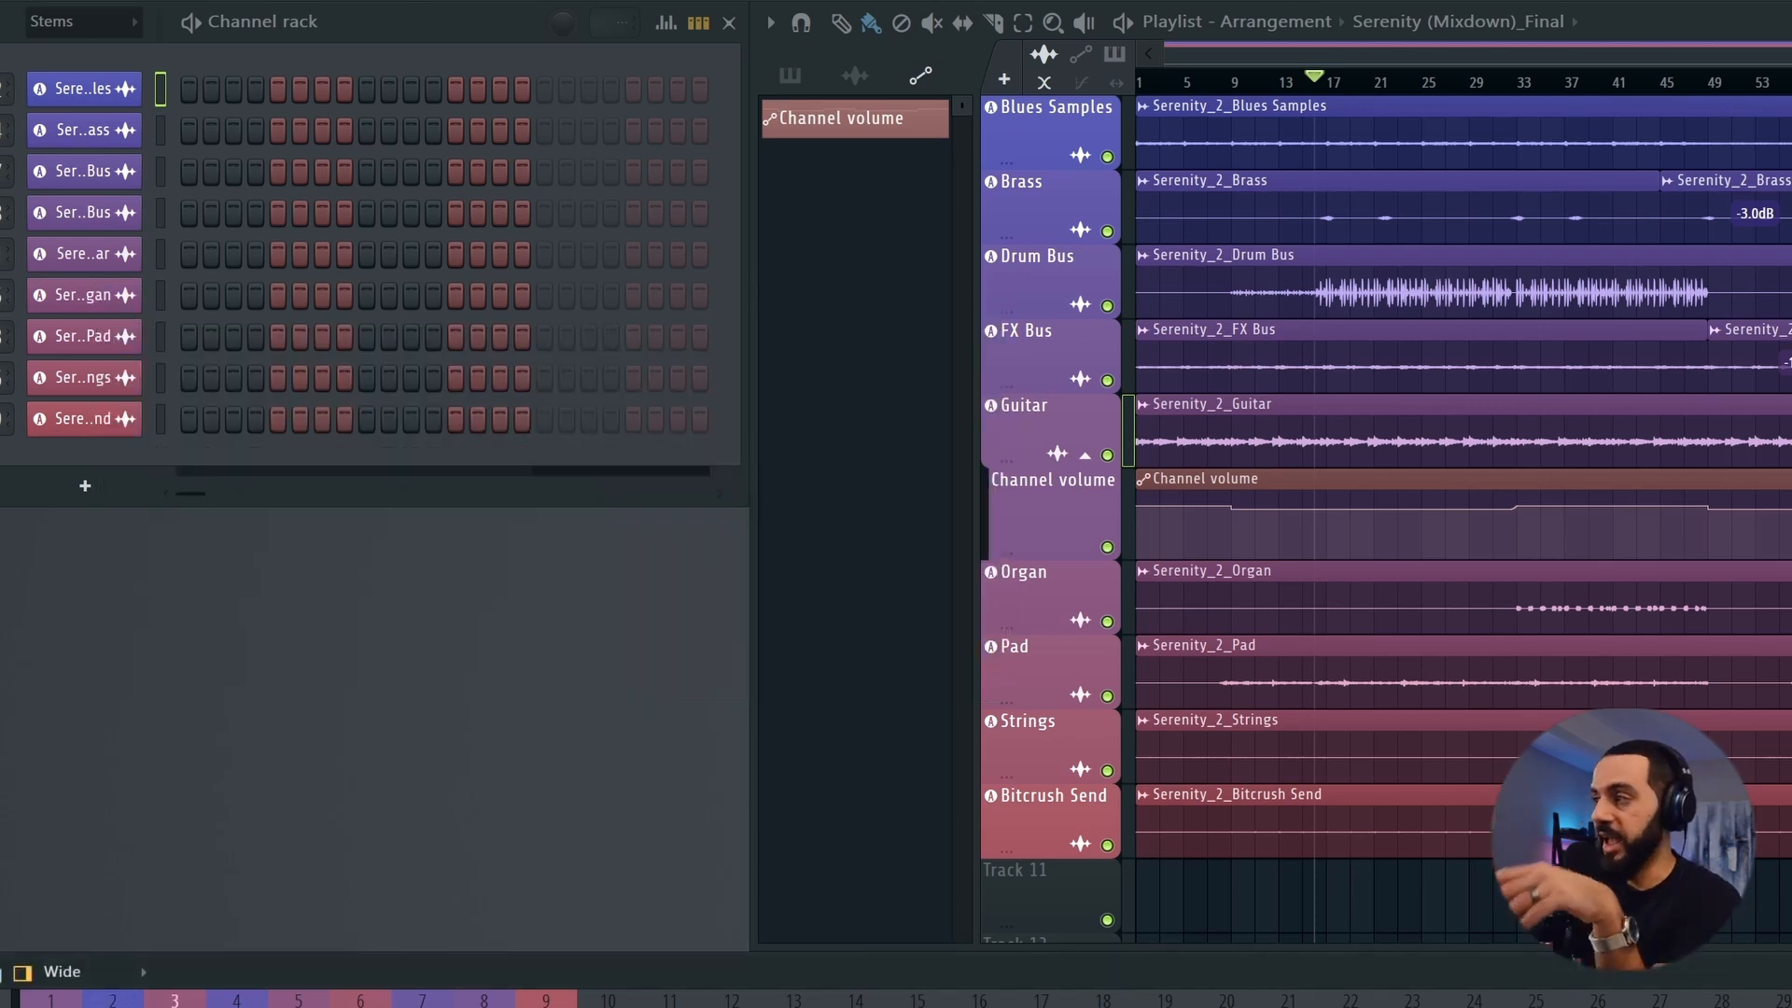
left_click(1785, 1001)
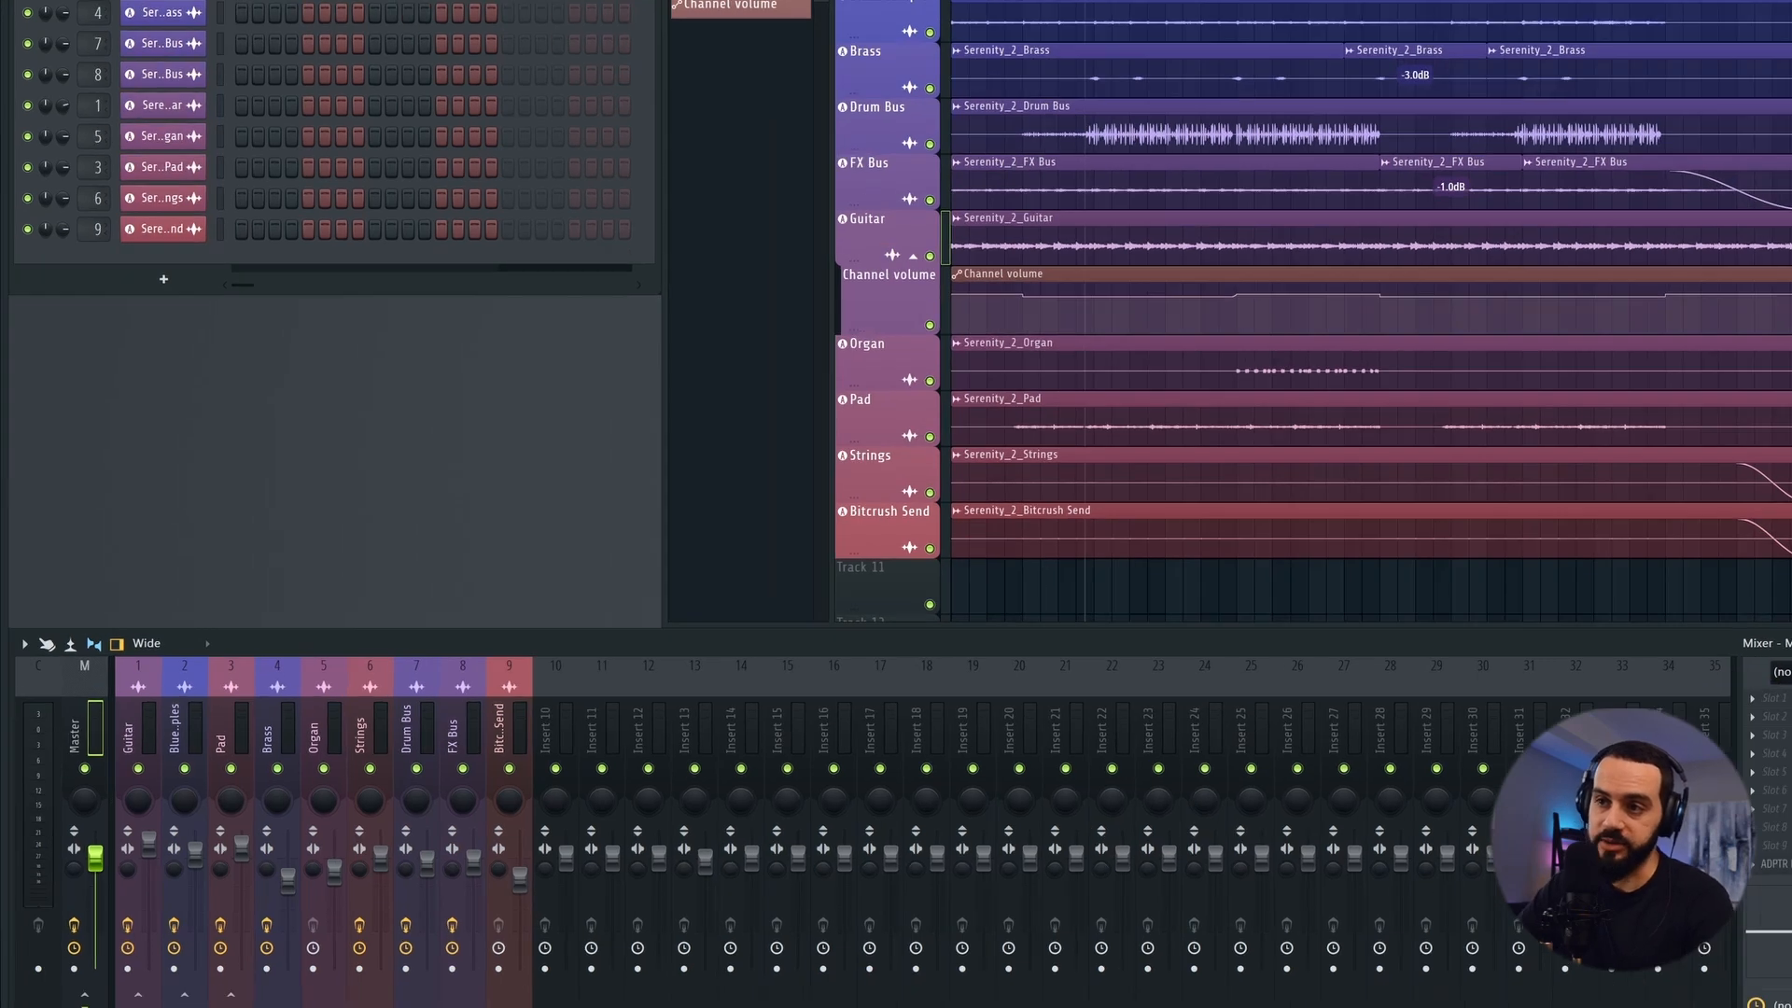
key("space")
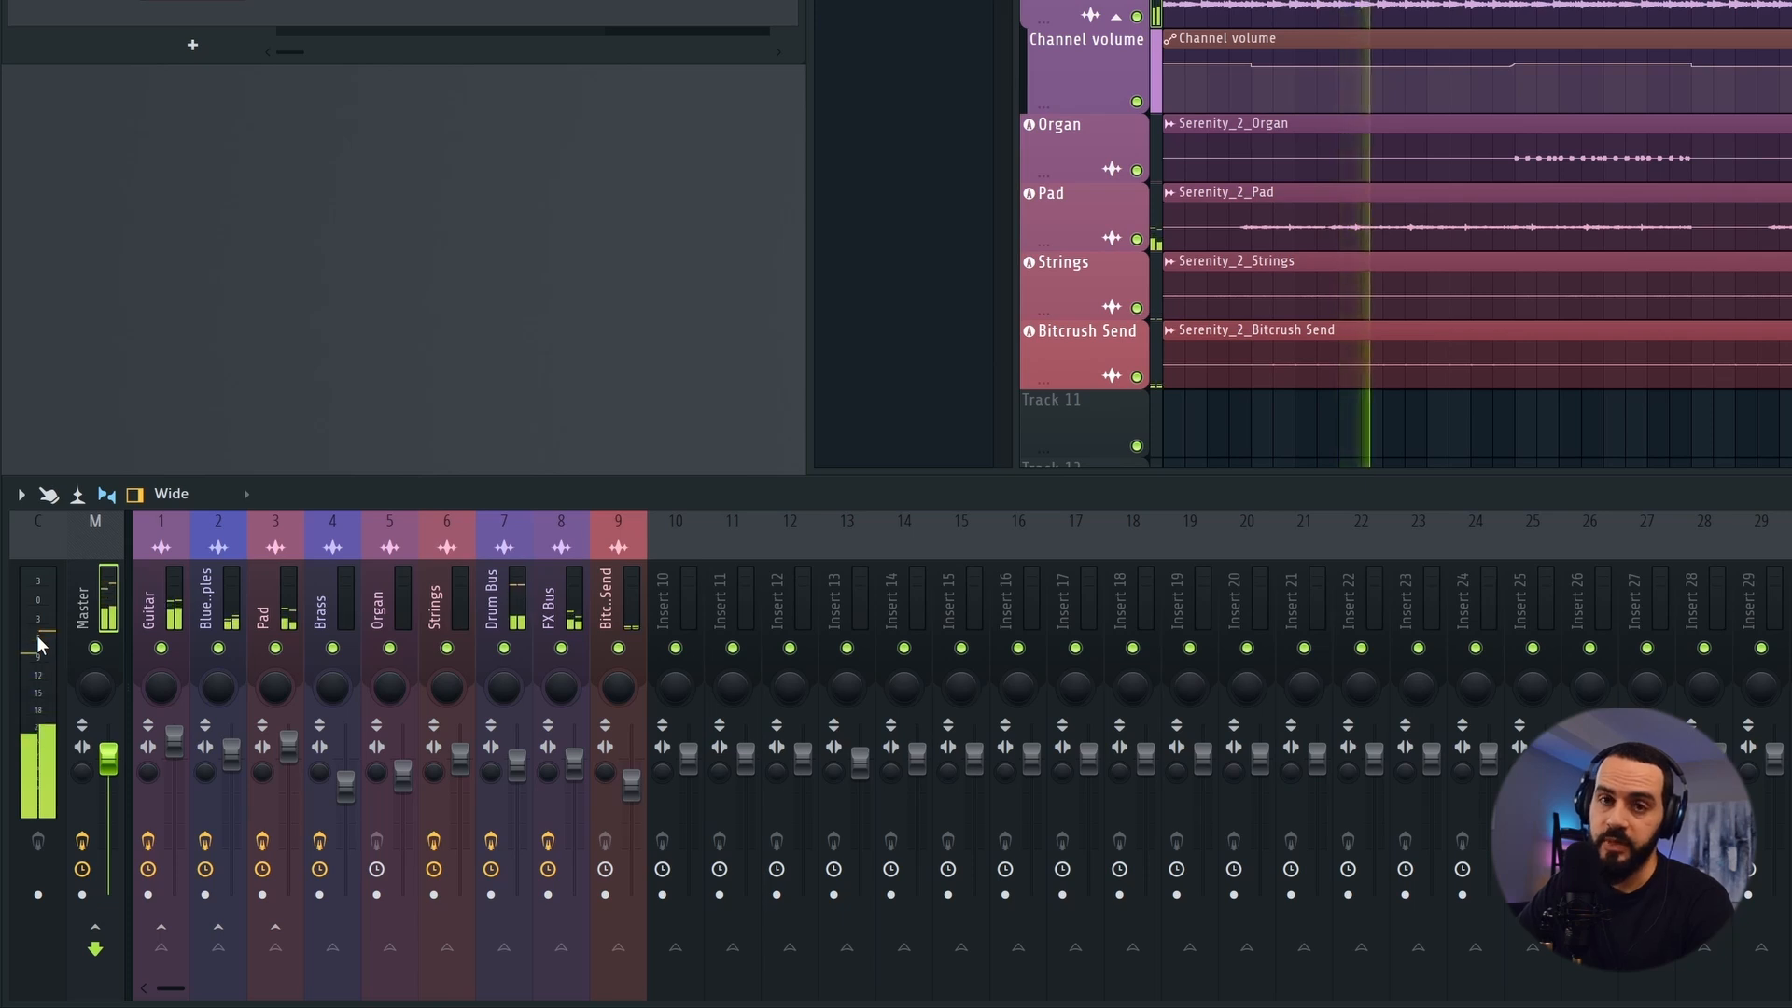
key("space")
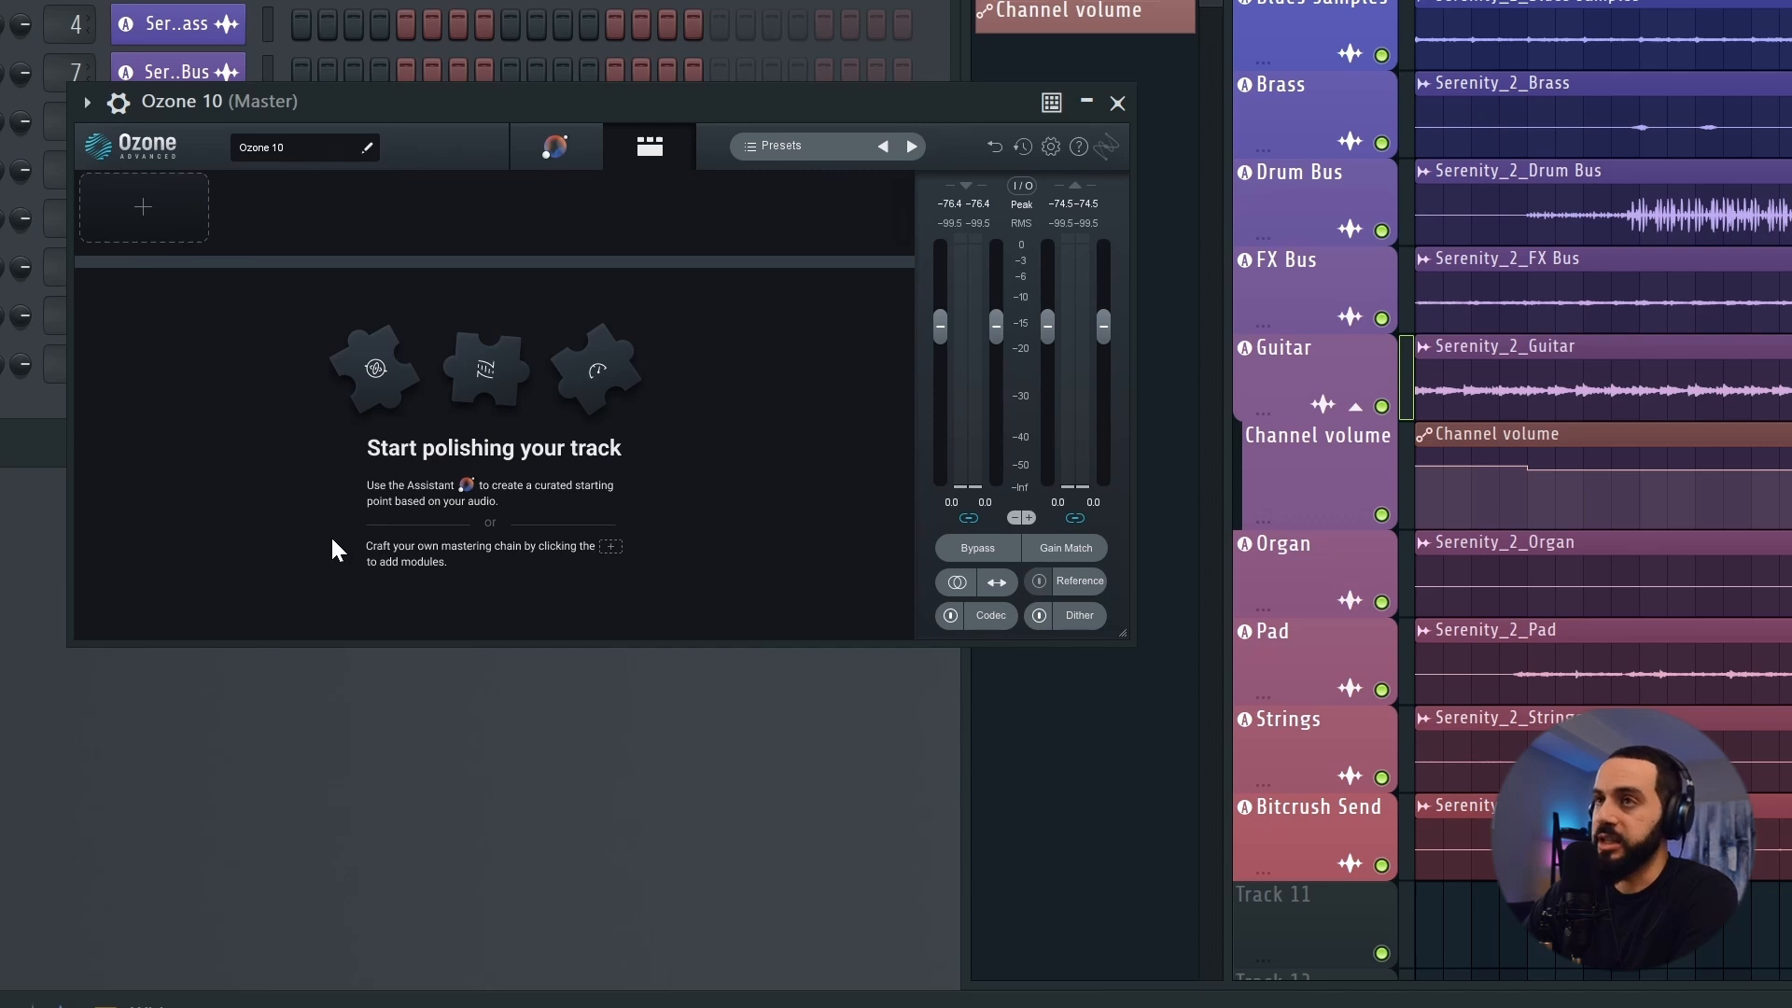
Add an Equalizer 1 module in Ozone 10 and, during playback, boost its high shelf about 0.5 dB near 3843 Hz
left_click(164, 224)
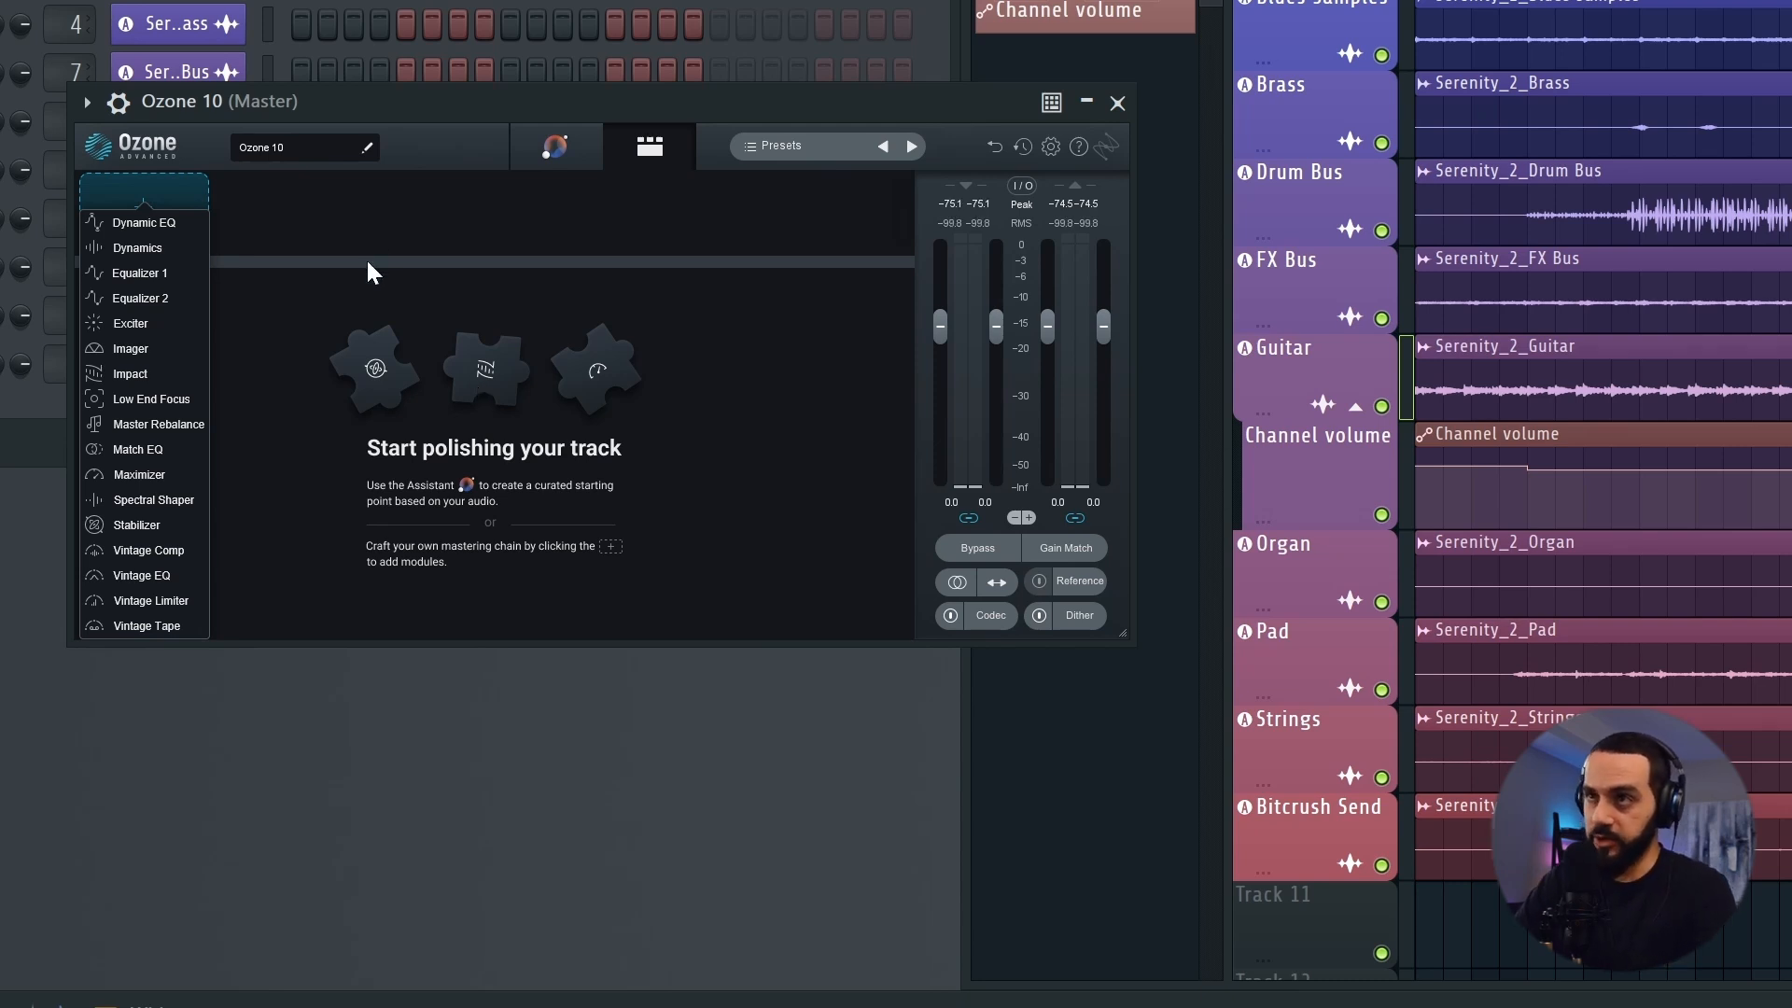
left_click(155, 274)
key("space")
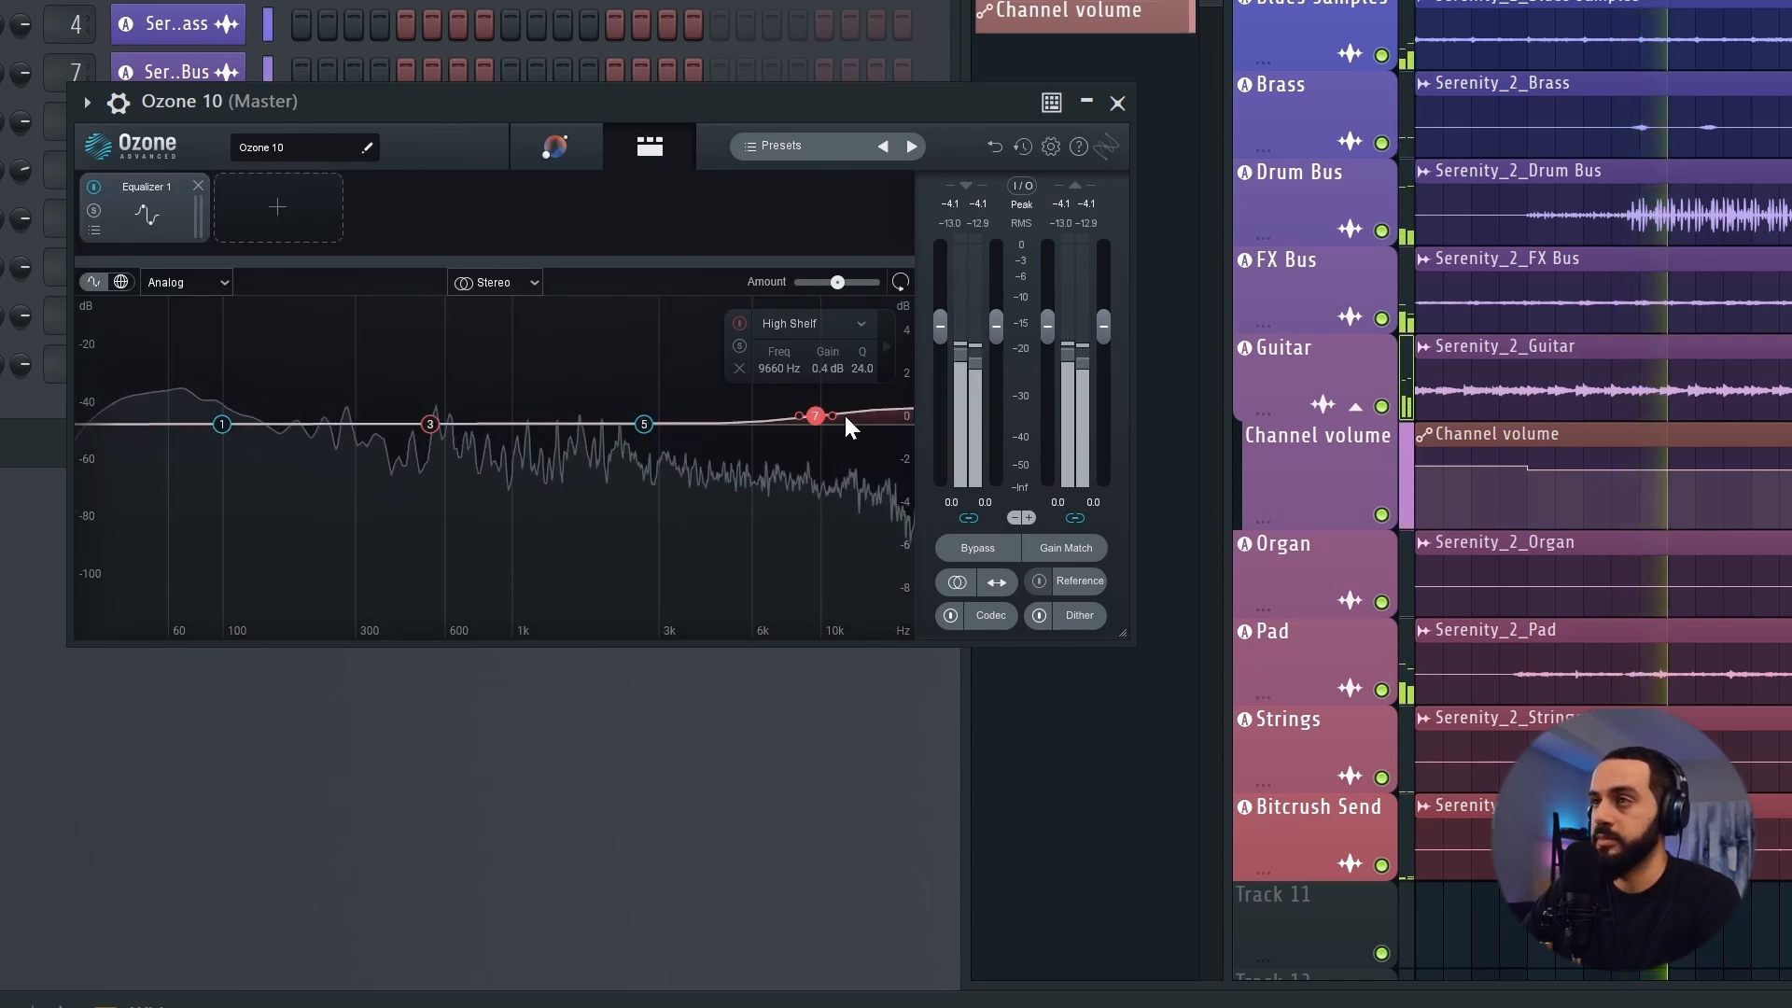
left_click_drag(814, 416, 685, 416)
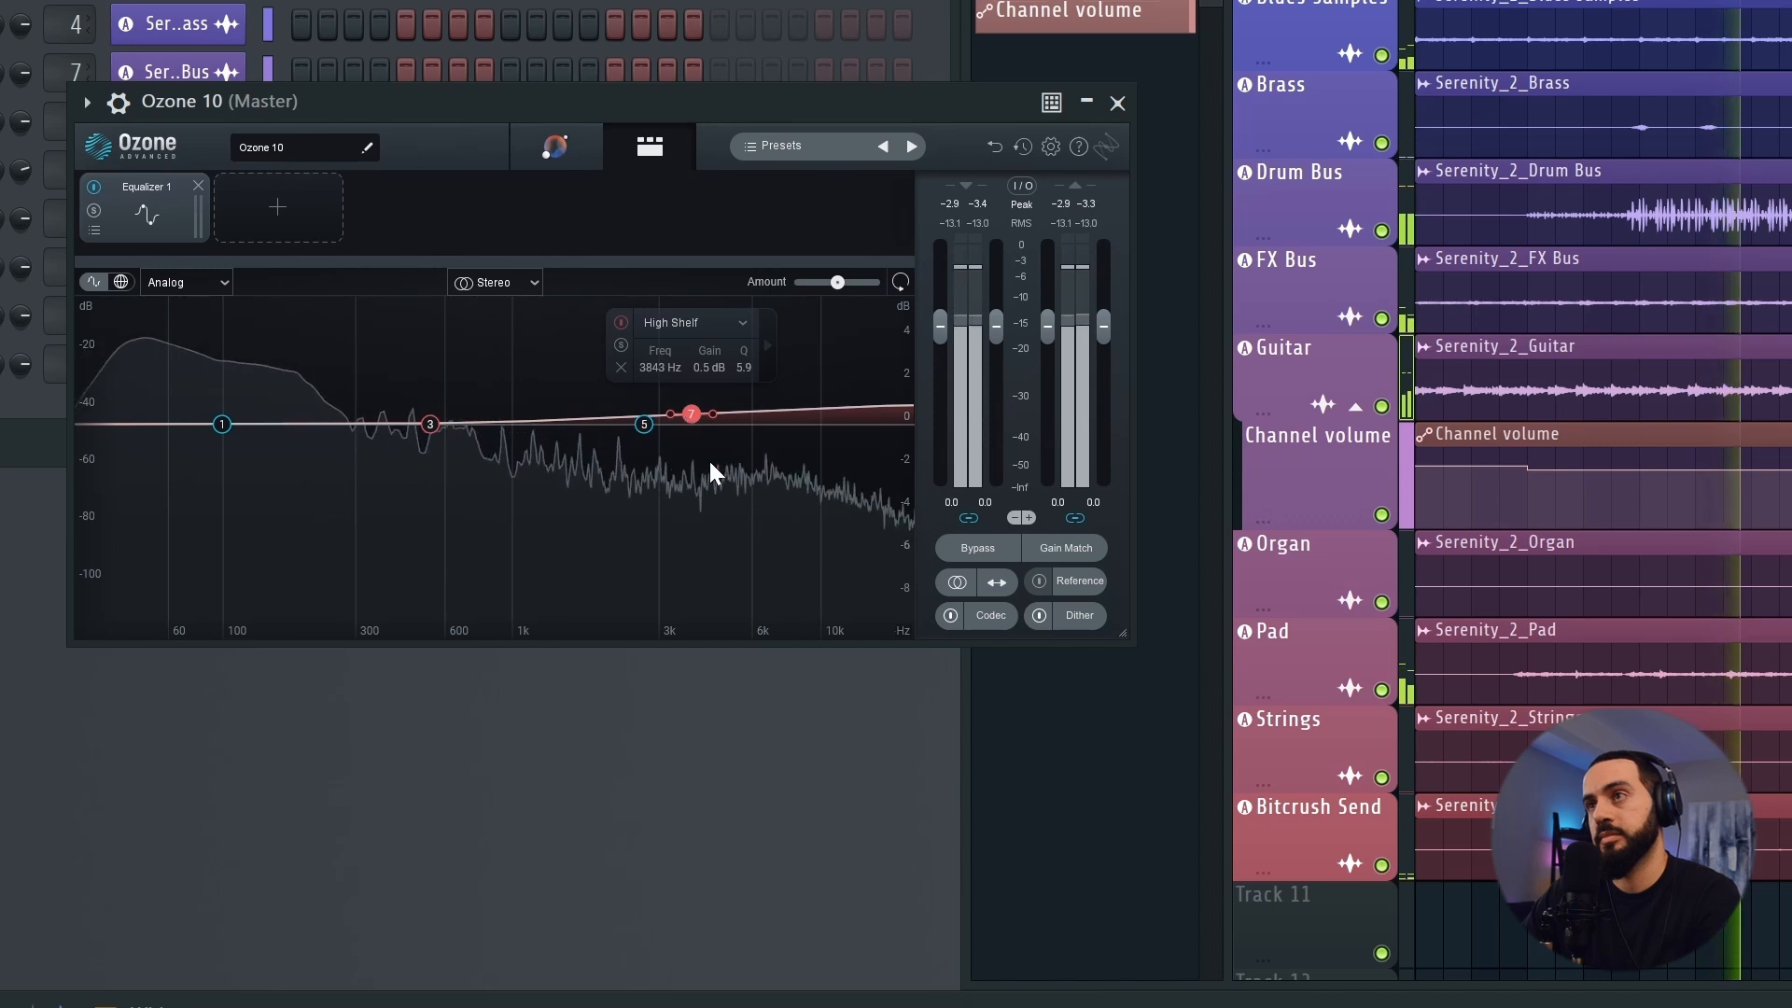
Cut the low mids with EQ band 5, raise band 3 about 0.4 dB near 164 Hz and make it an Analog Low Shelf
left_click_drag(644, 423, 276, 412)
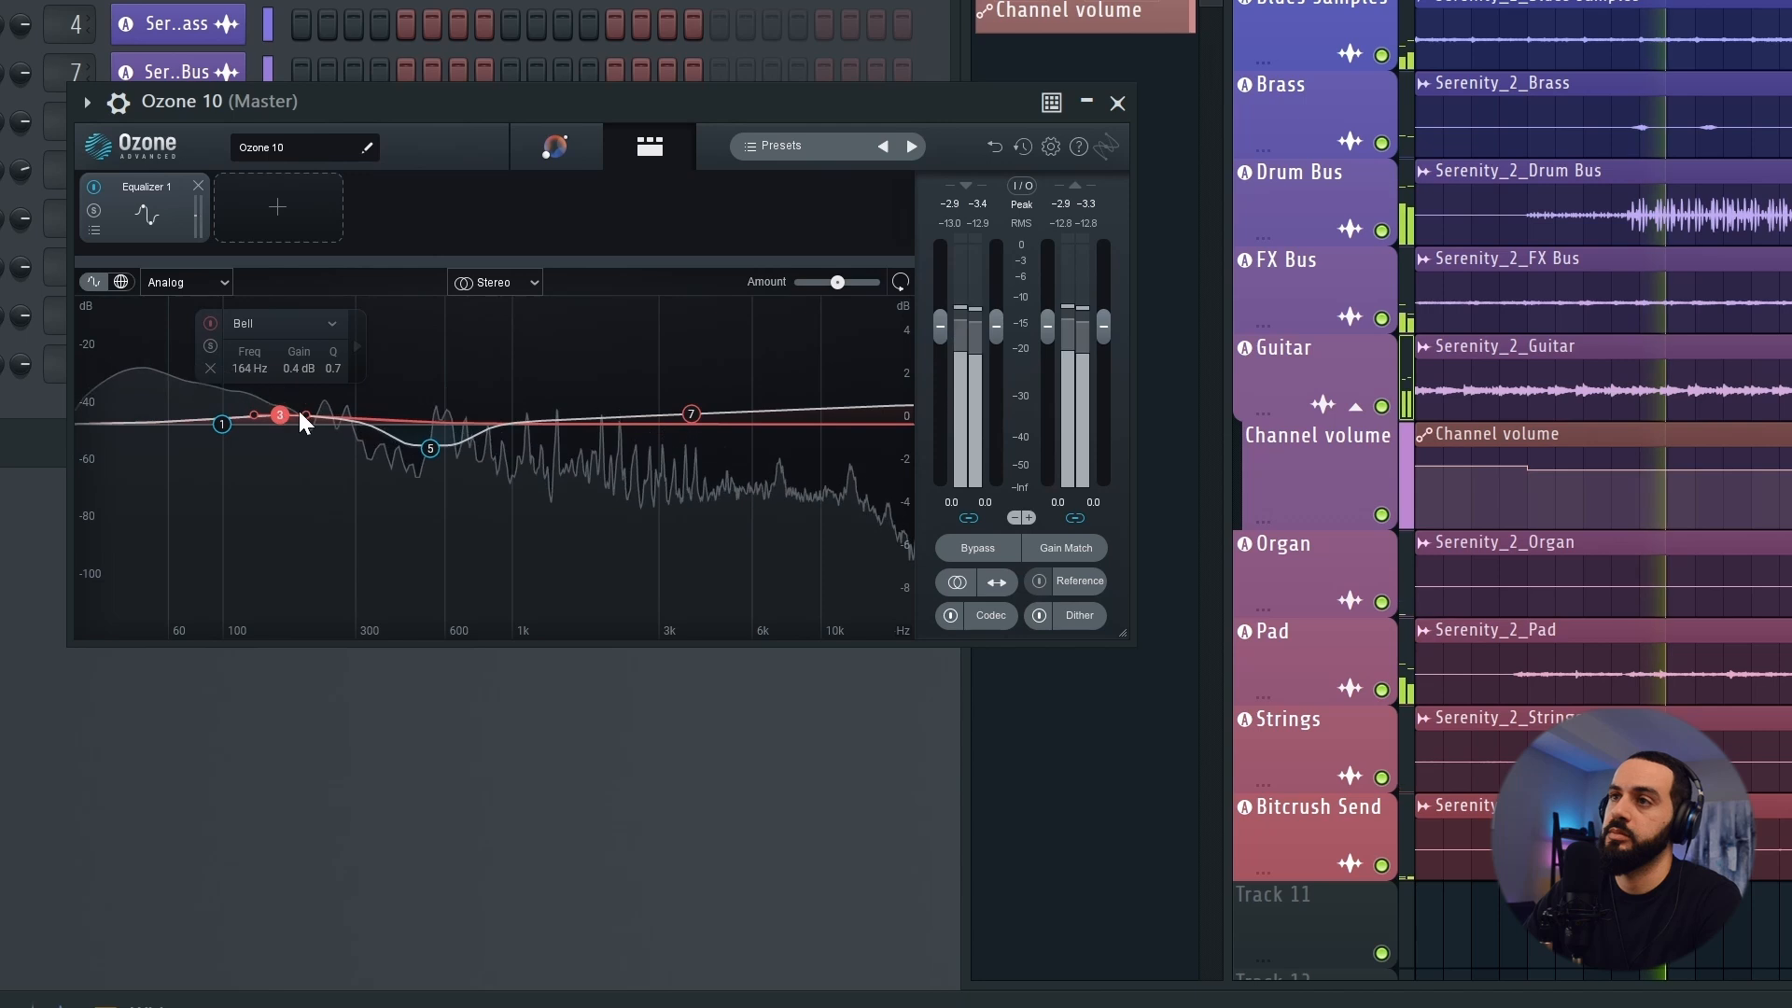
left_click(280, 323)
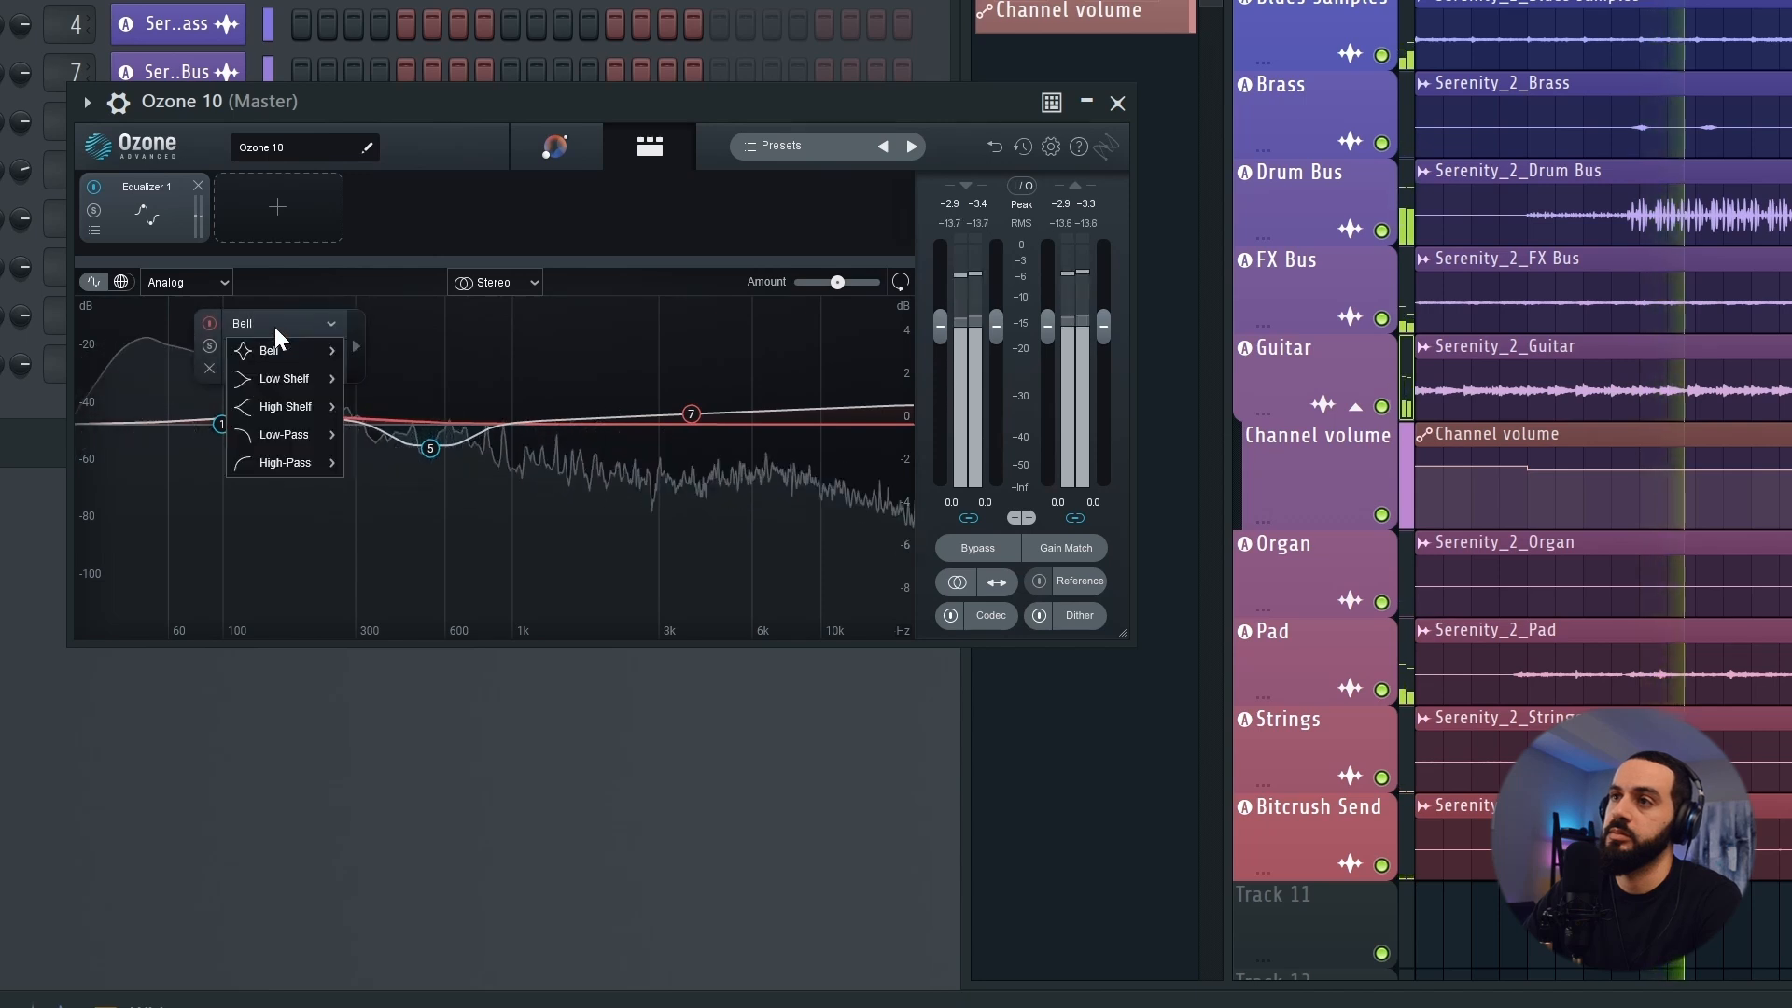
mouse_move(312, 438)
mouse_move(322, 376)
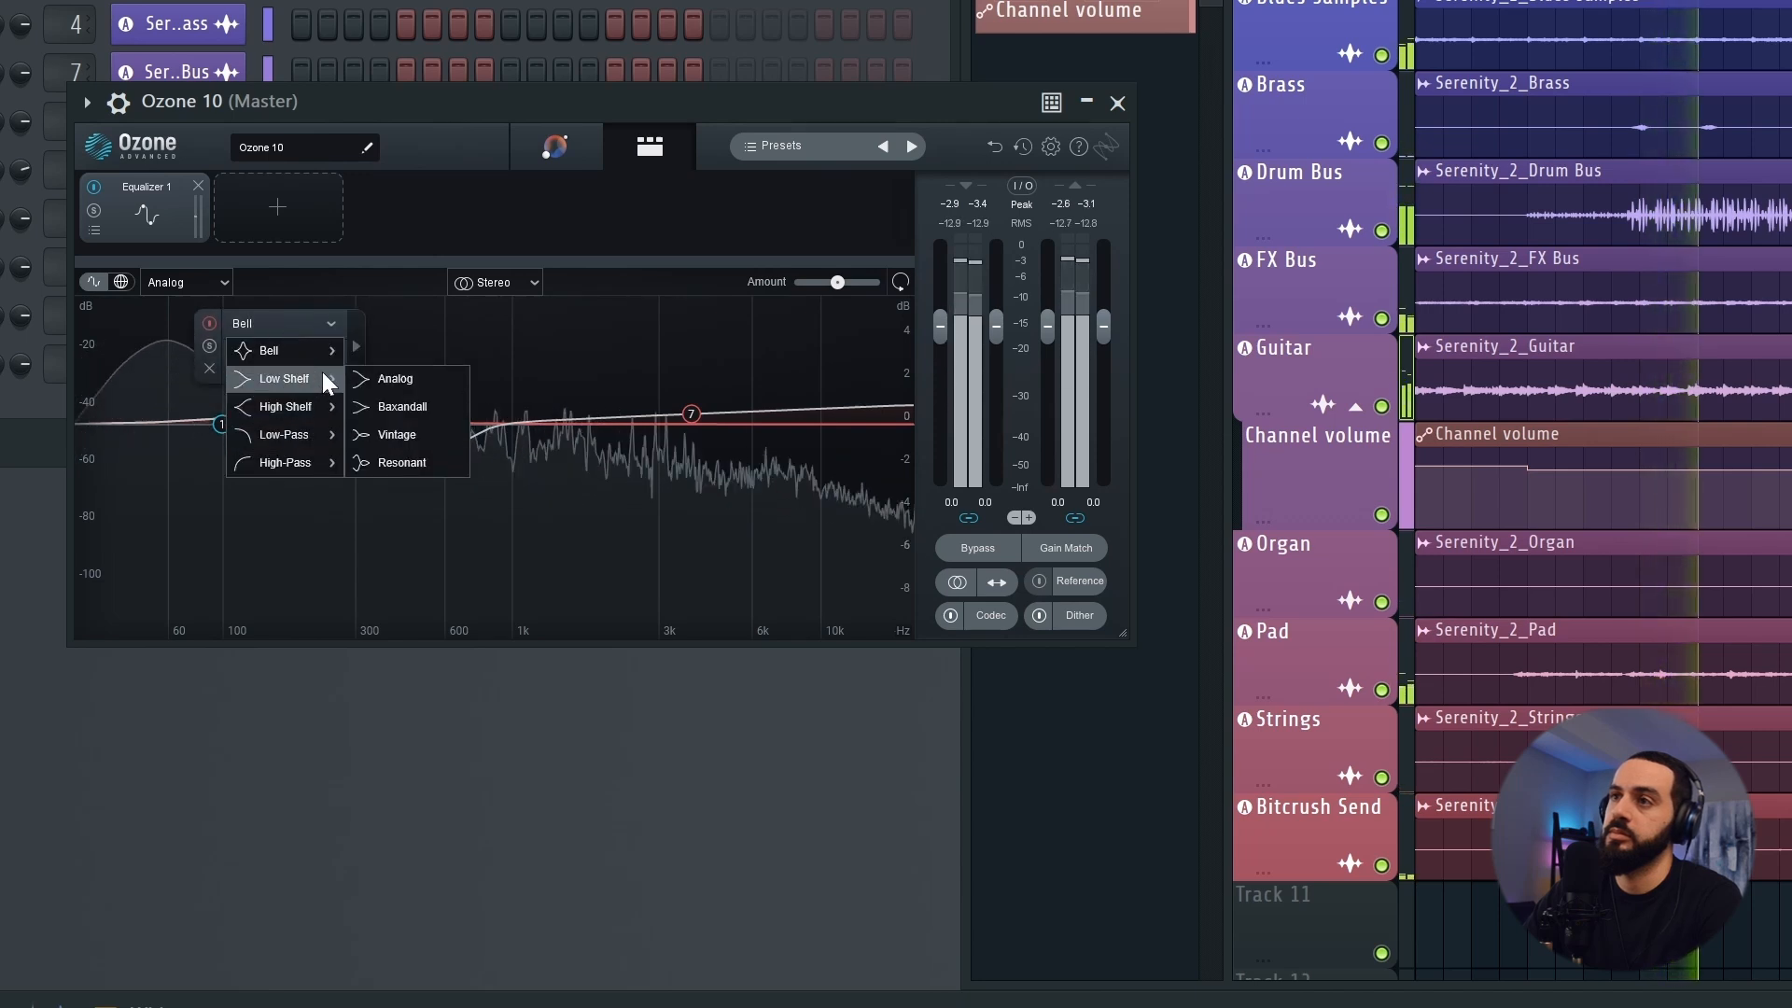
left_click(413, 376)
Change EQ band 1 to a Flat High-Pass filter and lower its cutoff below 43 Hz
left_click_drag(277, 413, 119, 425)
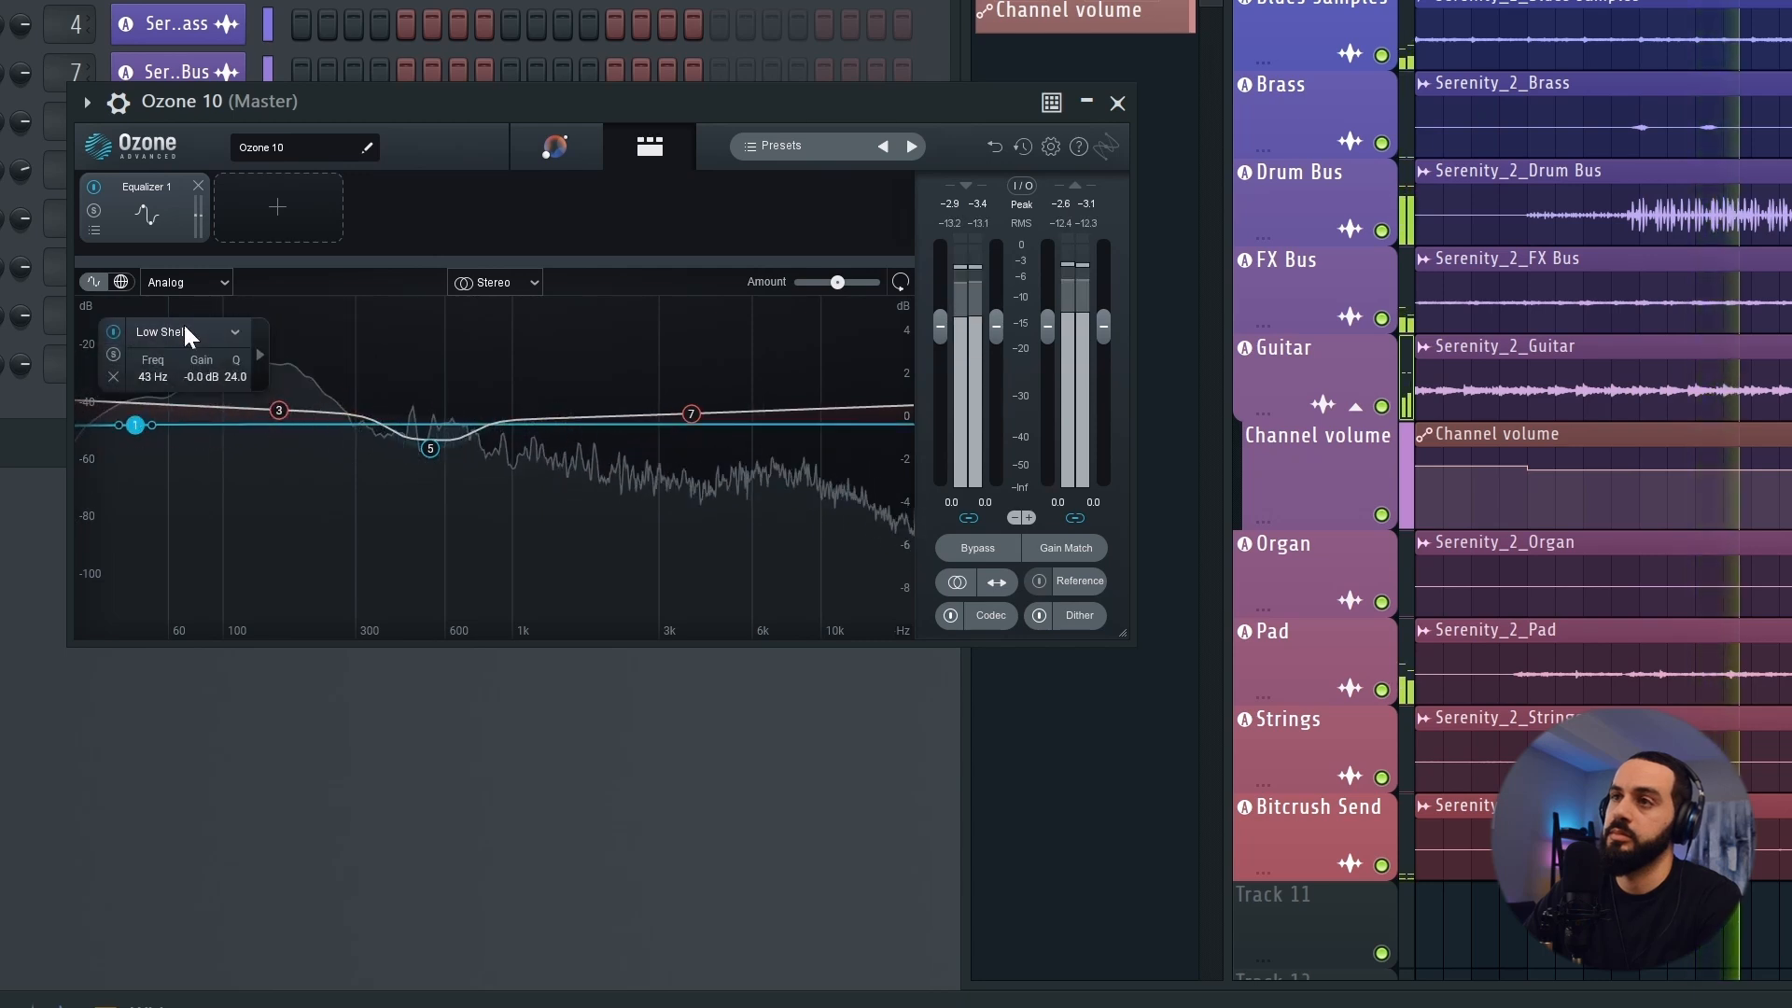
left_click(183, 328)
mouse_move(206, 450)
left_click(300, 469)
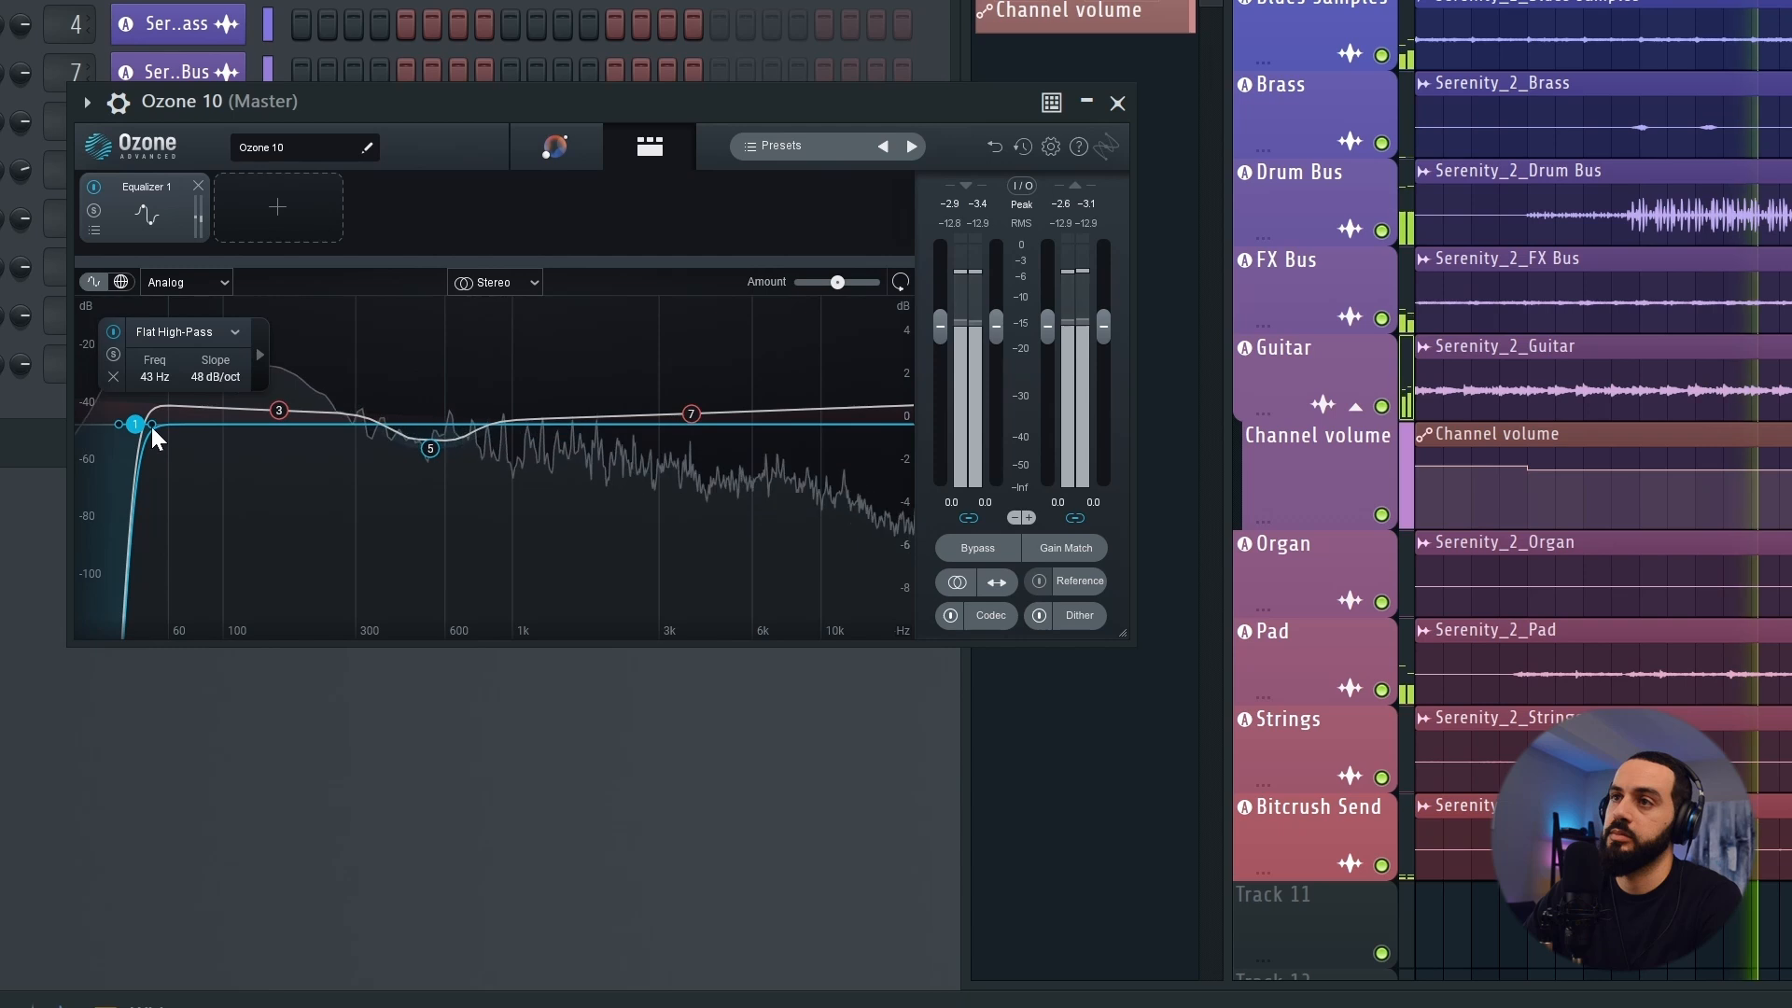
scroll(154, 424, "down", 2)
left_click_drag(136, 428, 93, 424)
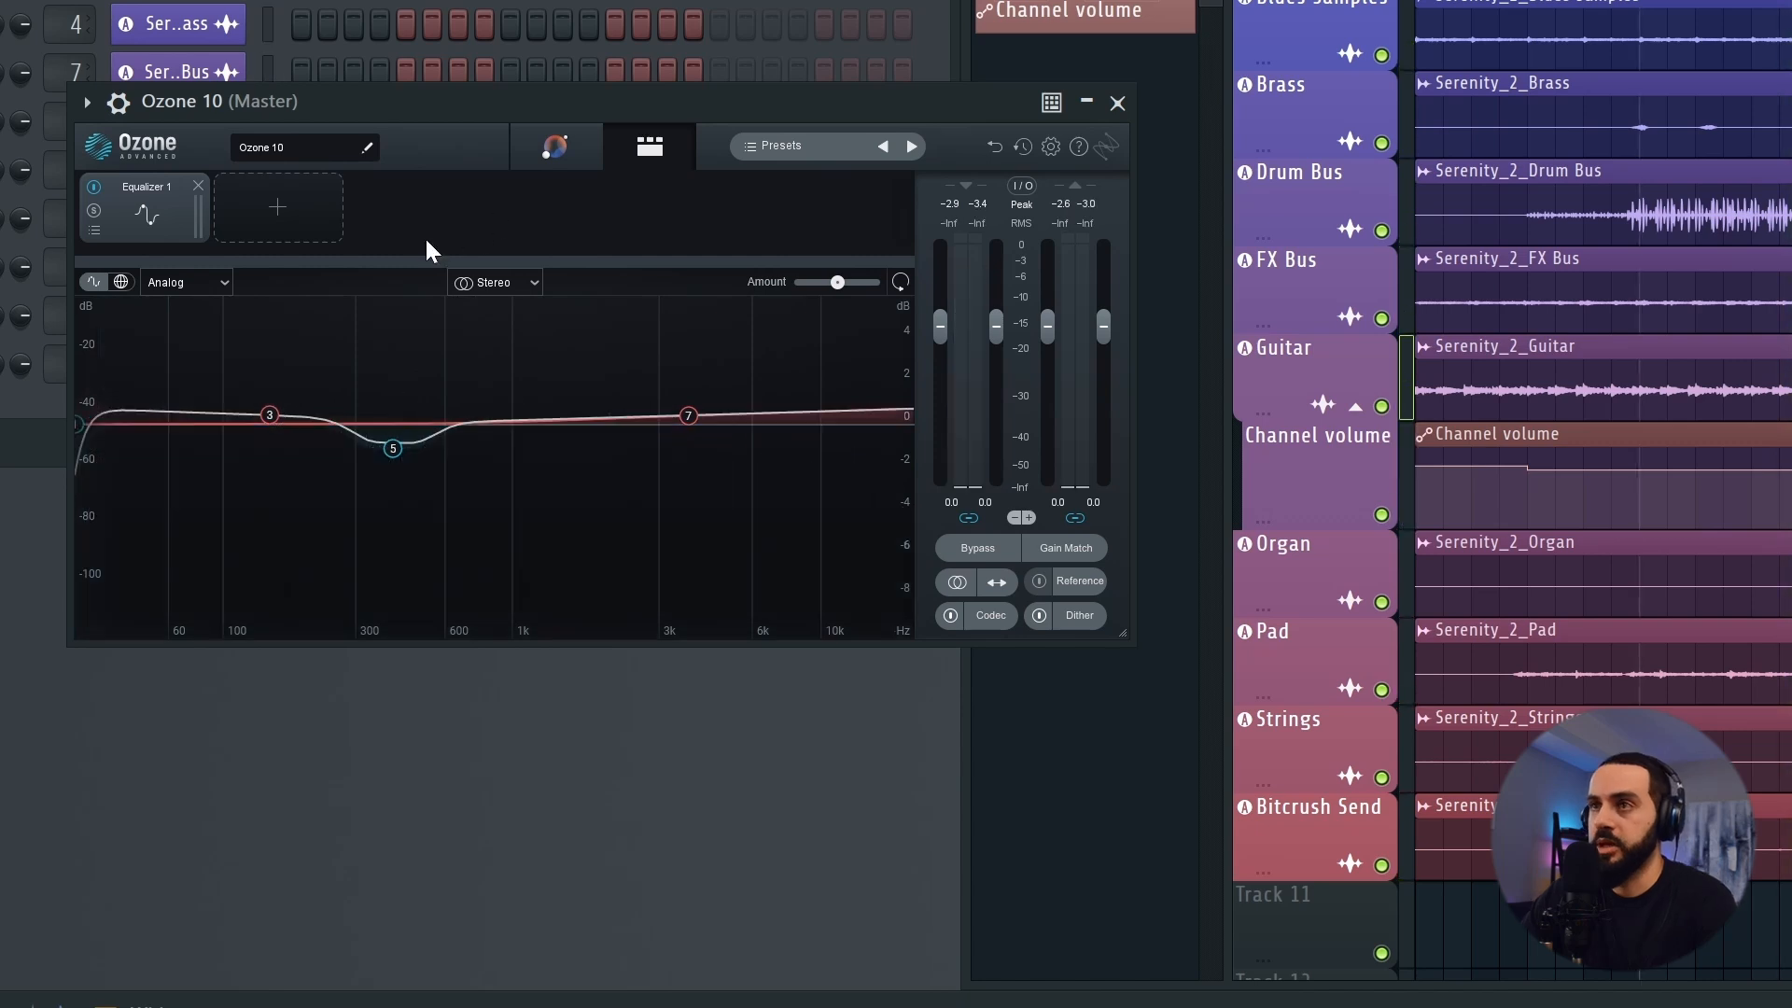
Add a Dynamics module after the Equalizer, show all its bands and split the spectrum into four bands
left_click(336, 234)
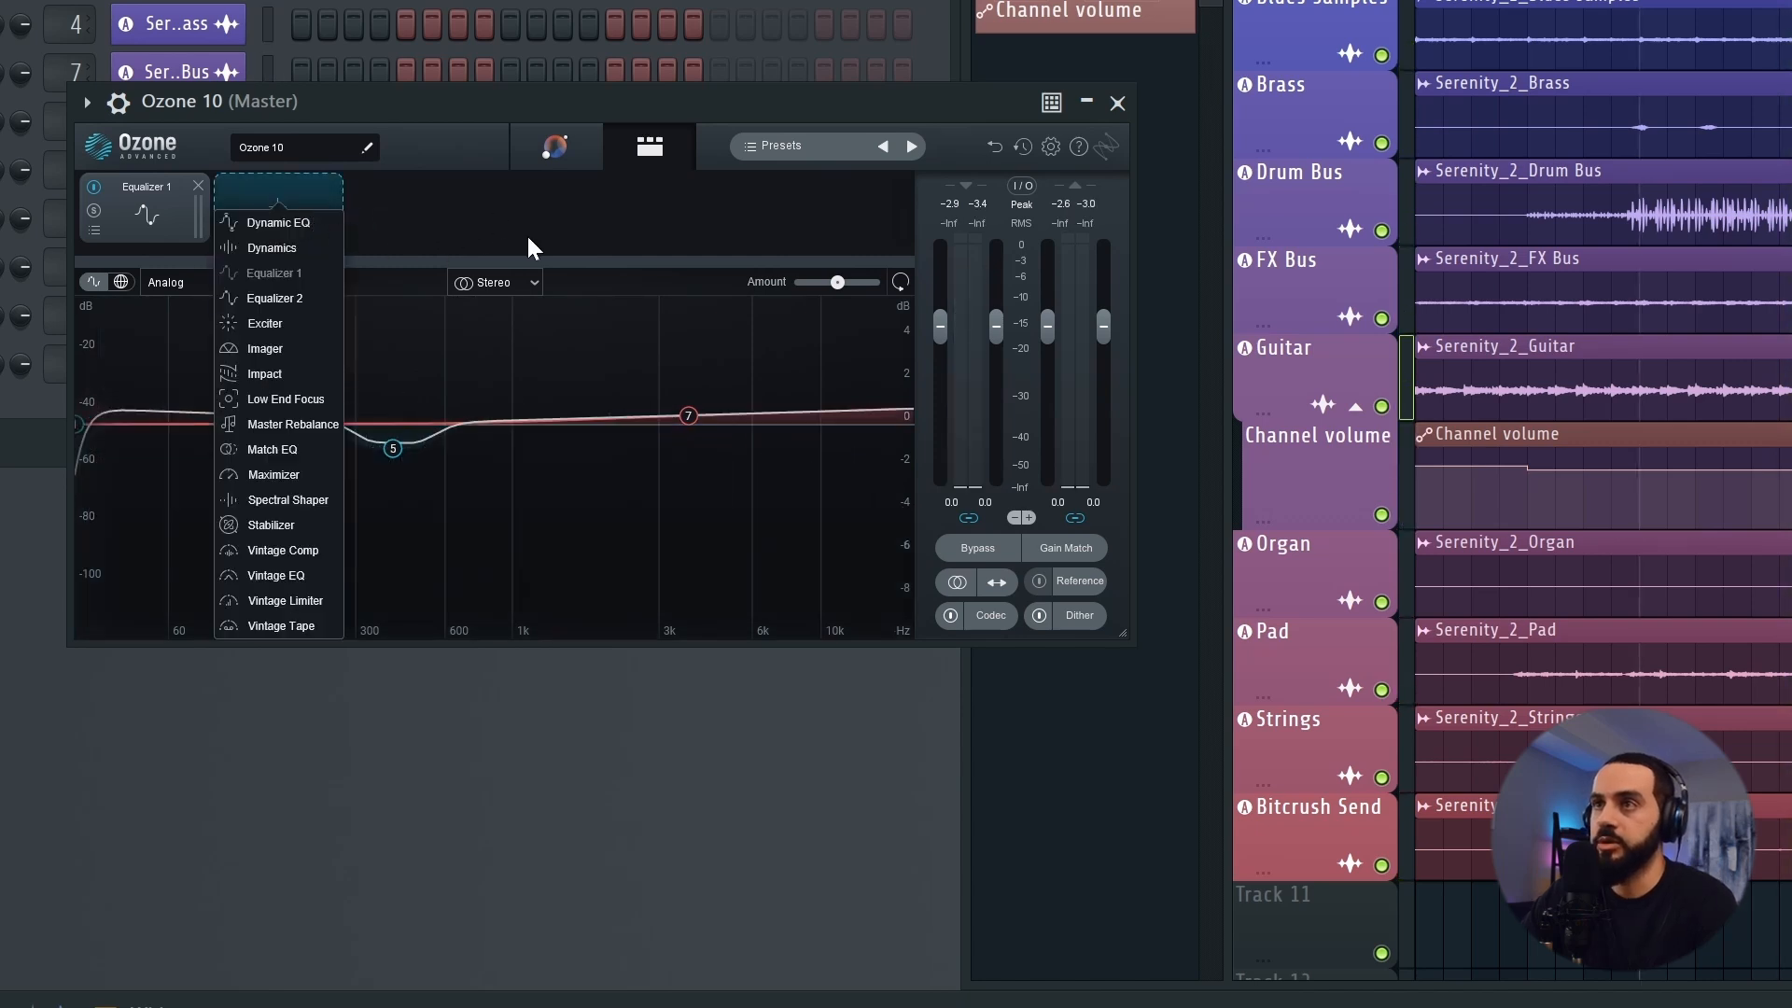
left_click(278, 250)
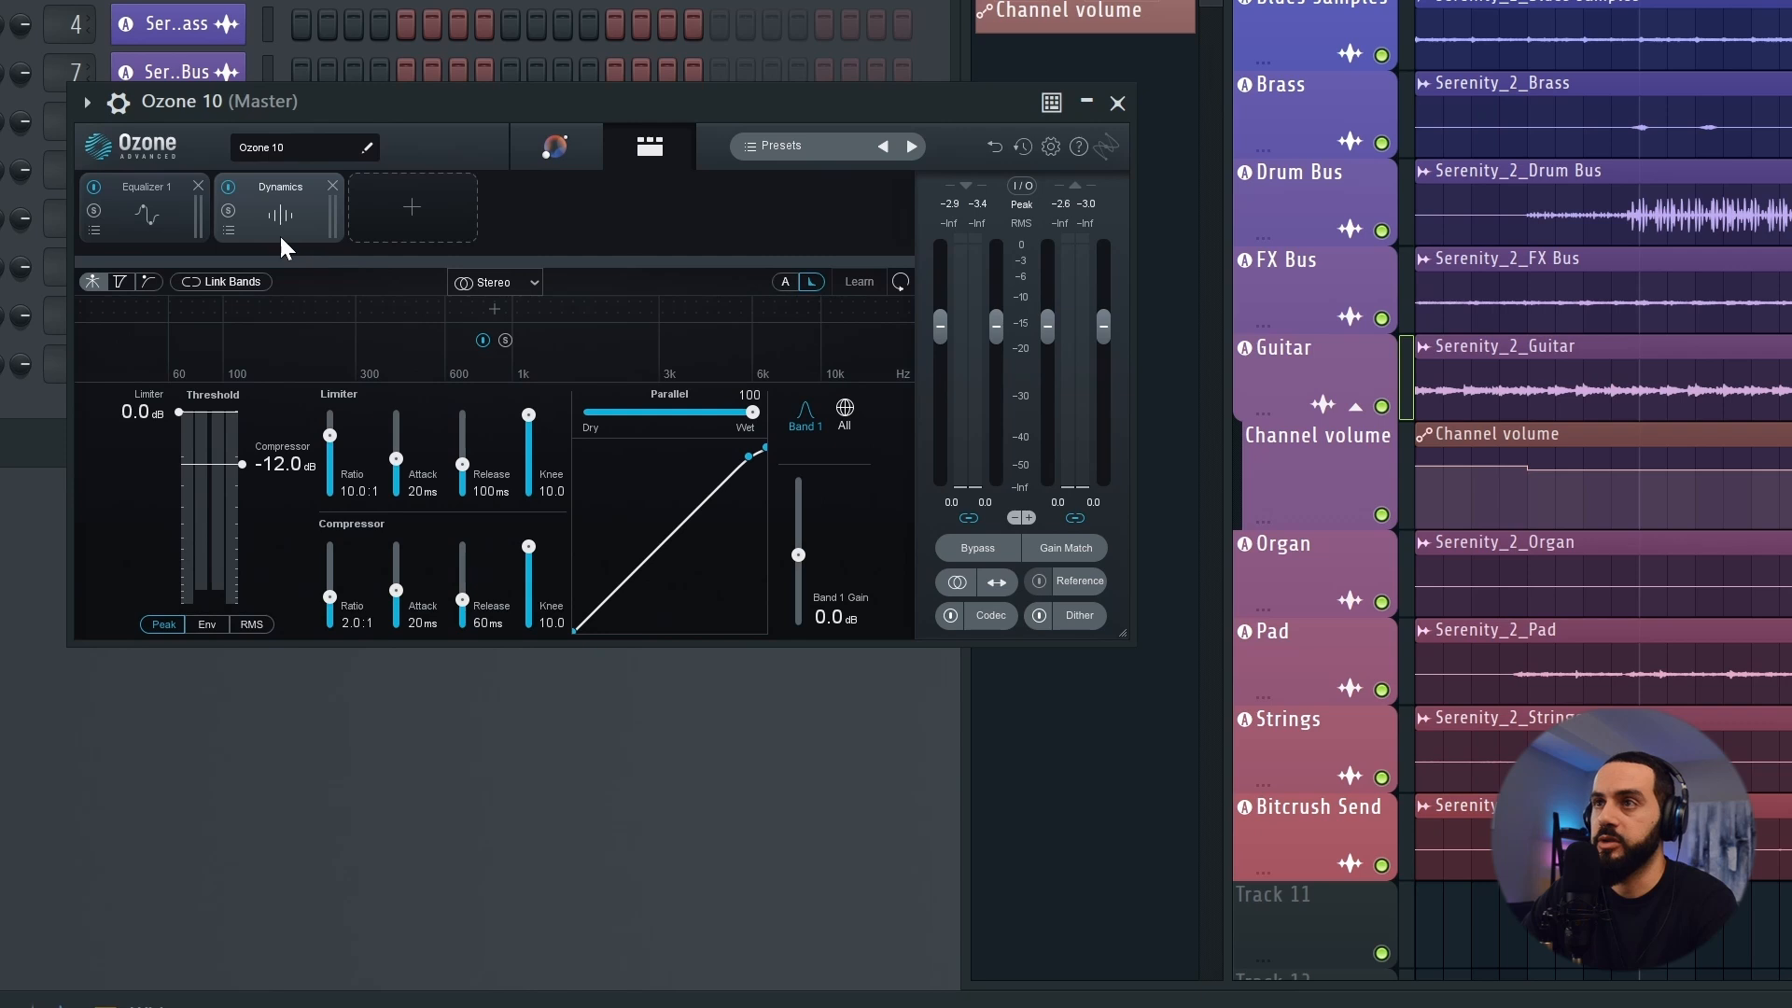
left_click(845, 411)
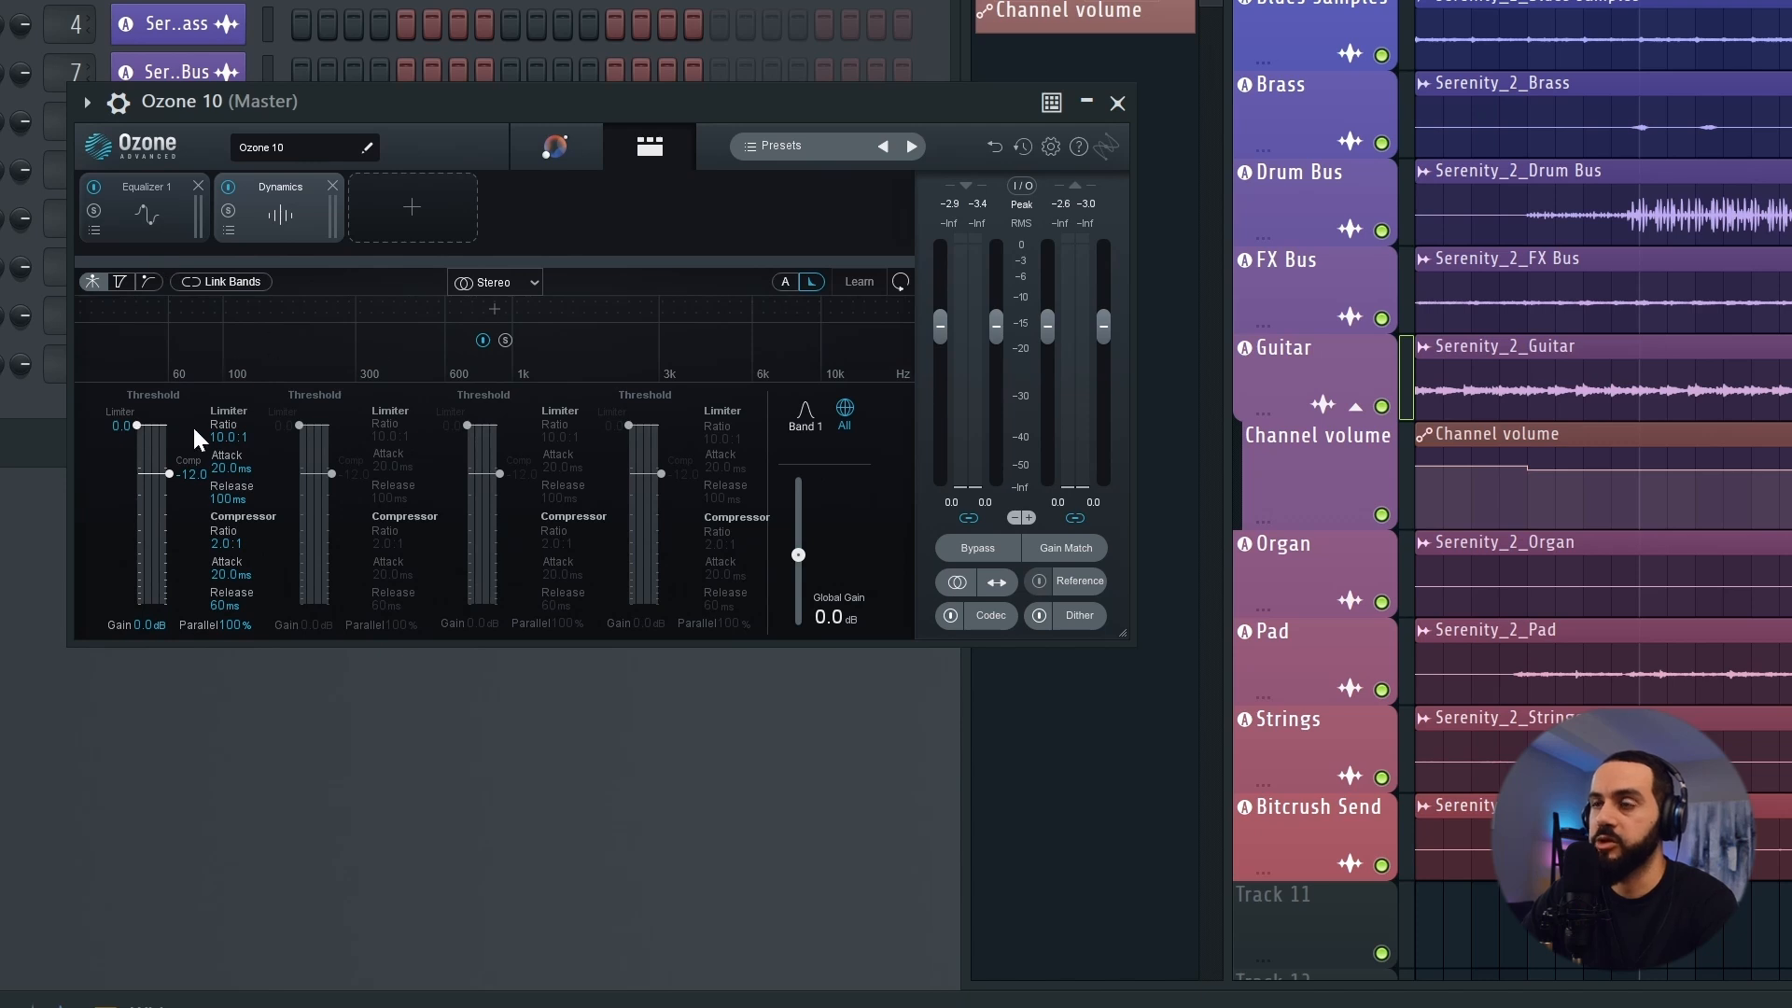
left_click(224, 305)
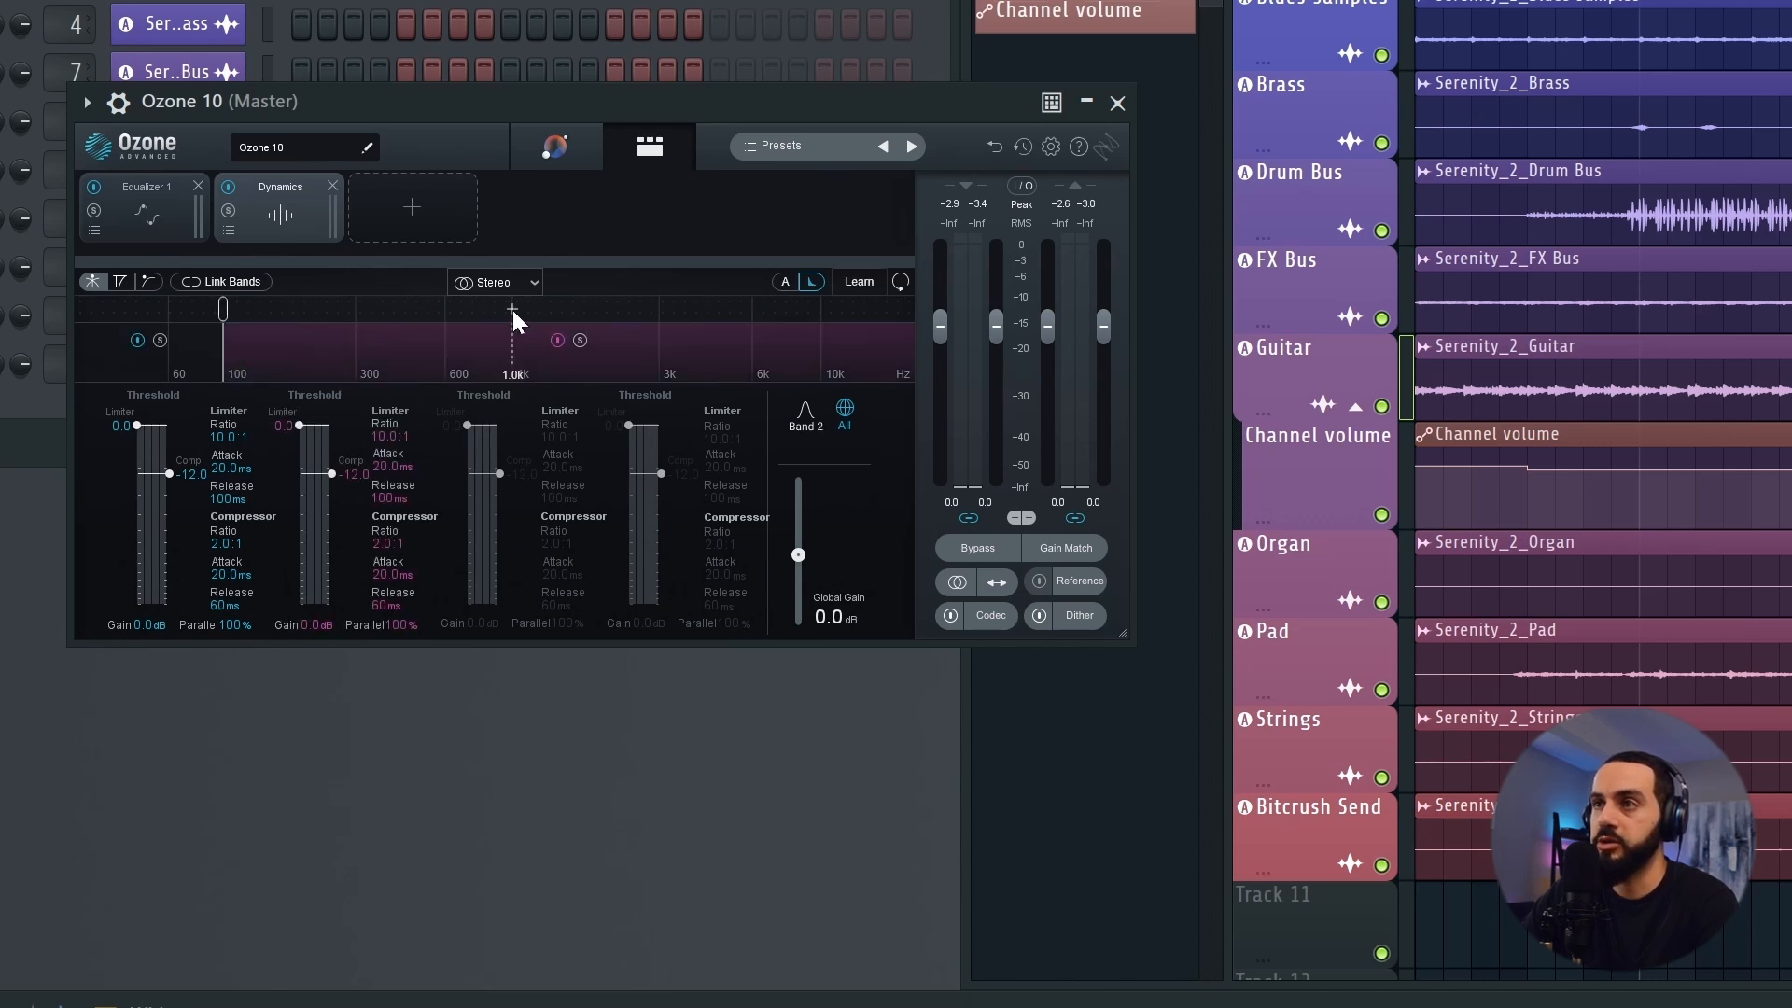
left_click(459, 306)
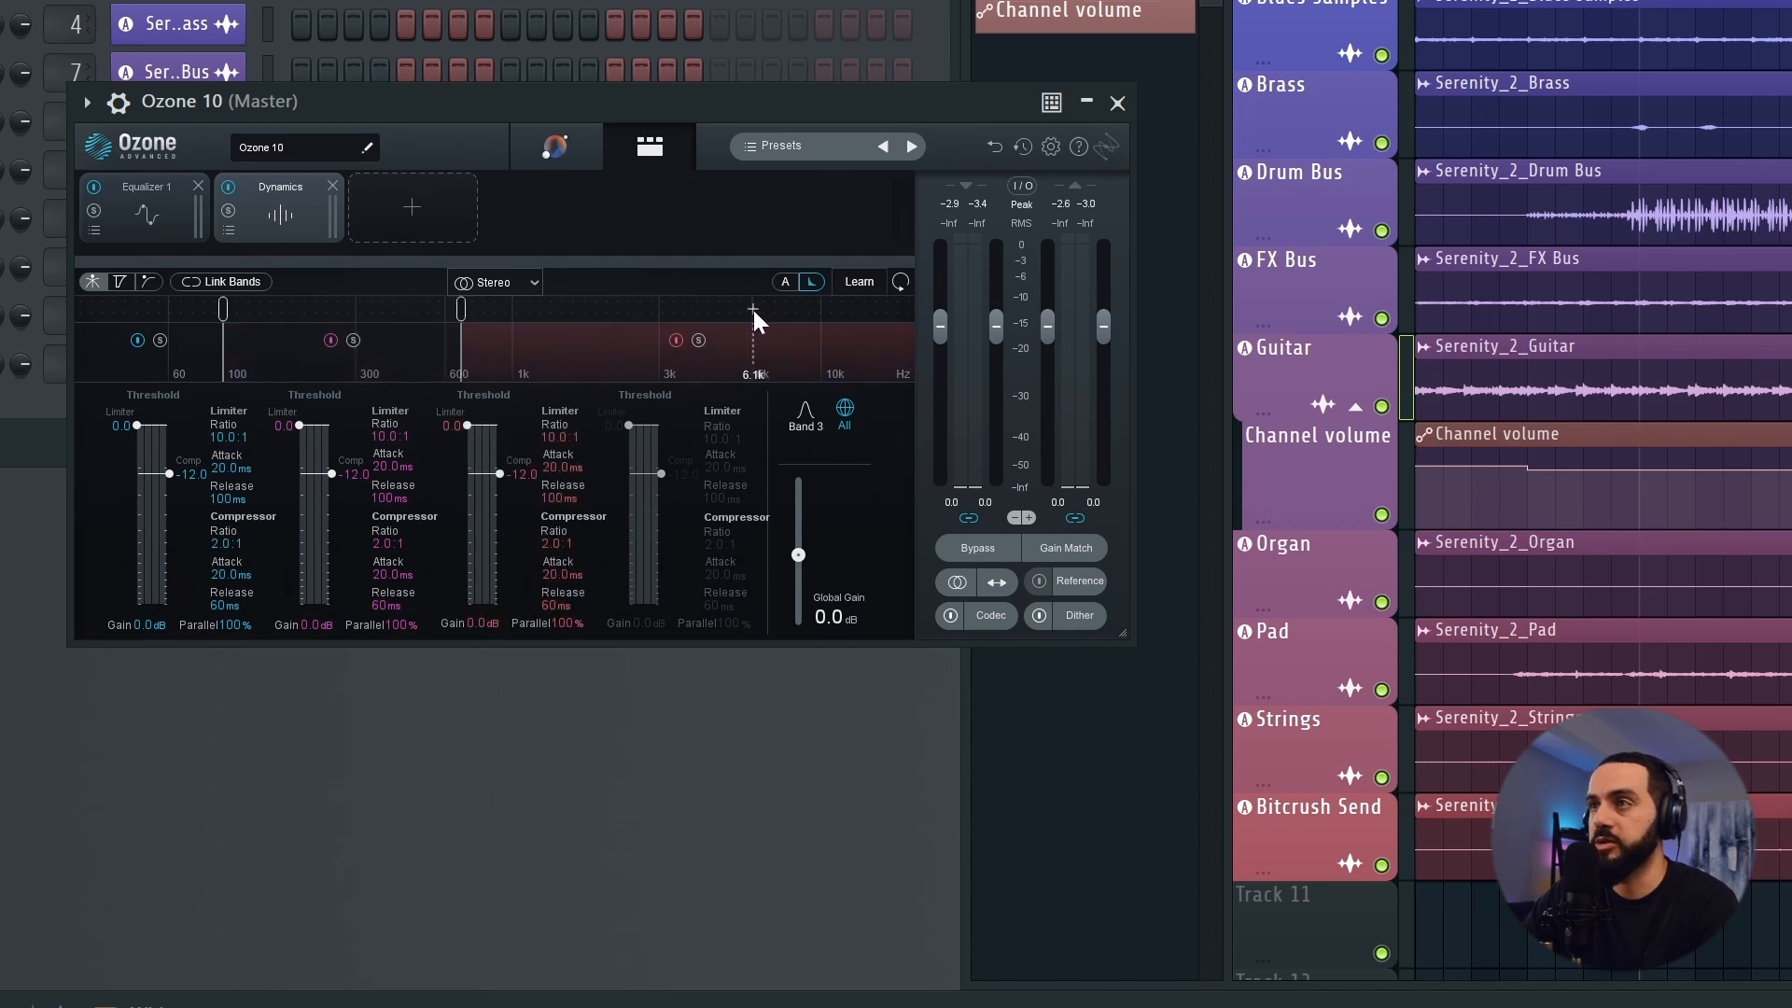
left_click(751, 310)
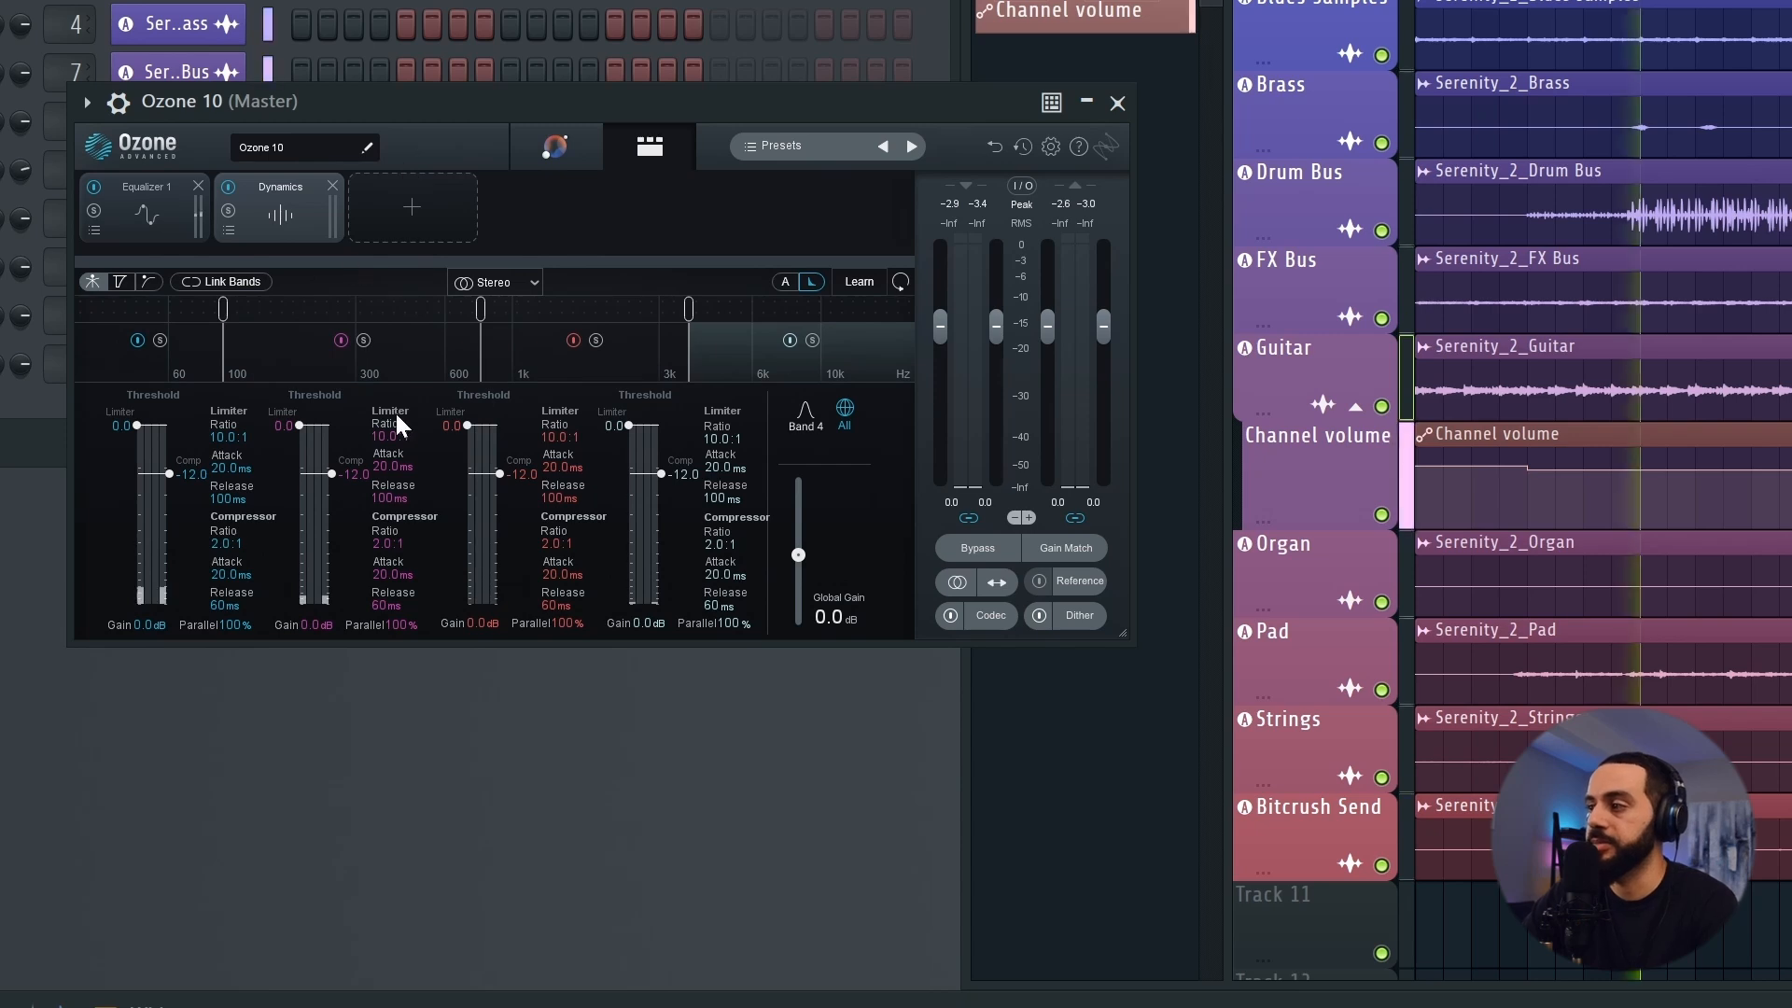
Lower the compressor threshold of Dynamics band 1 to -15.6 dB while the mix plays
key("space")
left_click_drag(170, 473, 170, 485)
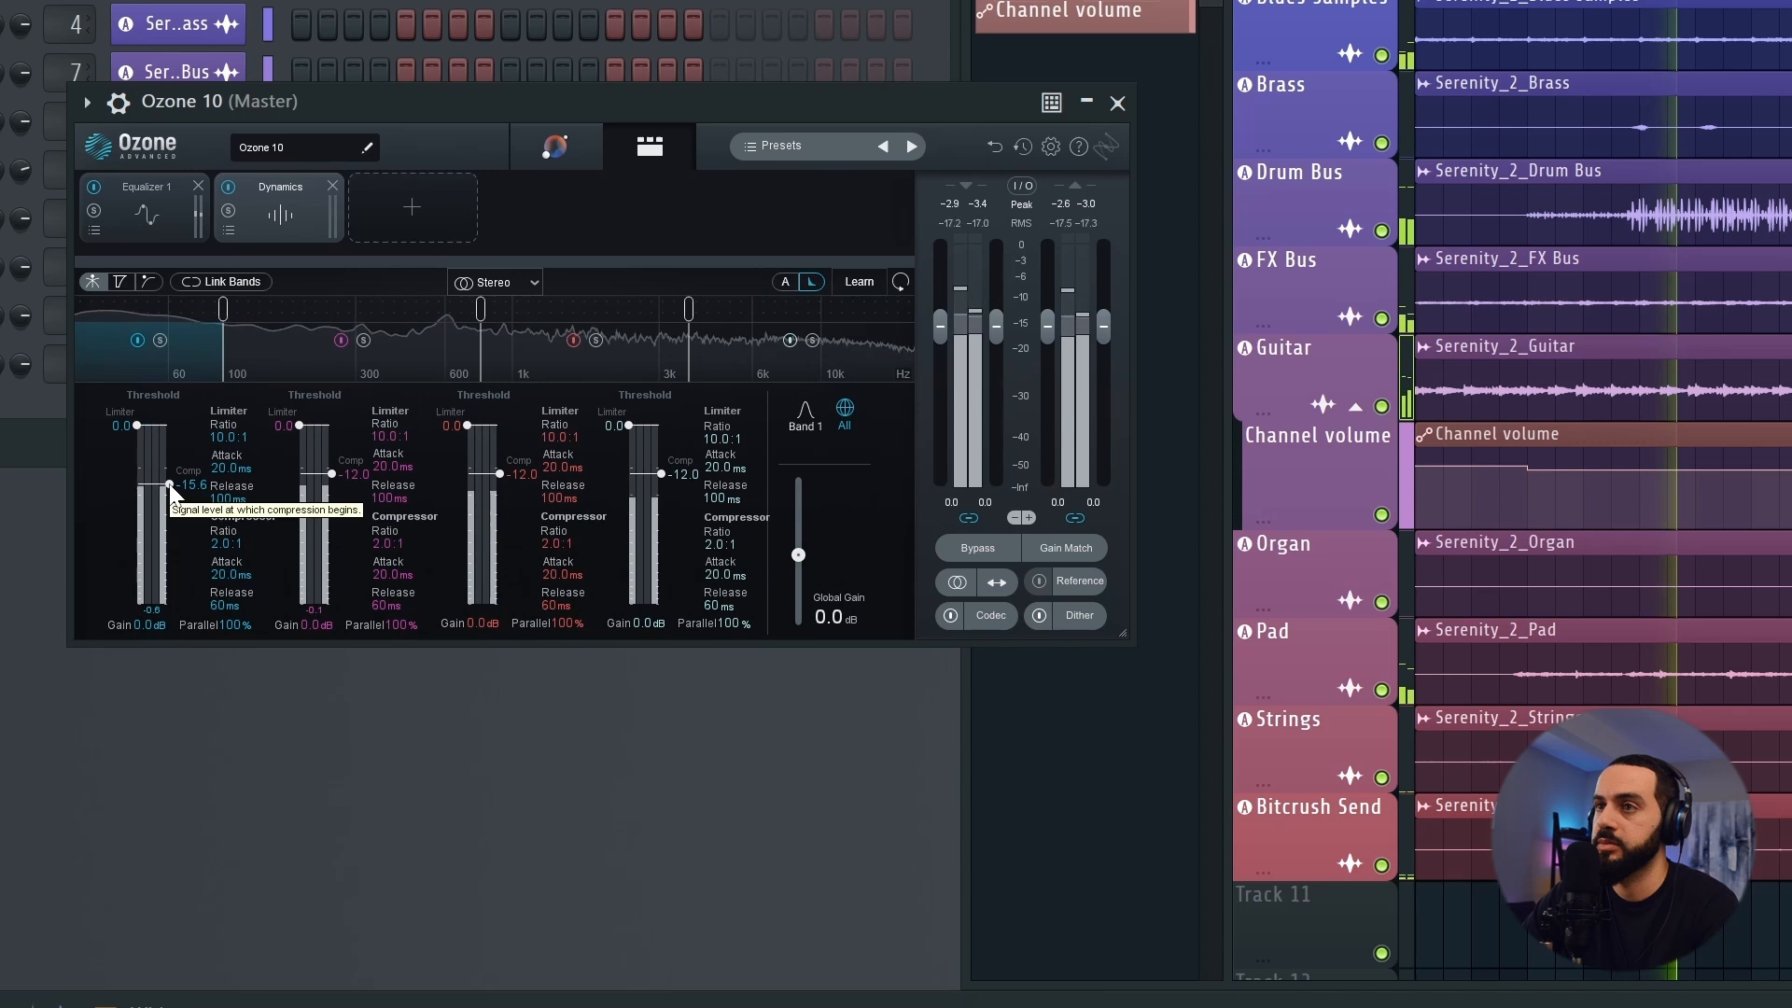
key("space")
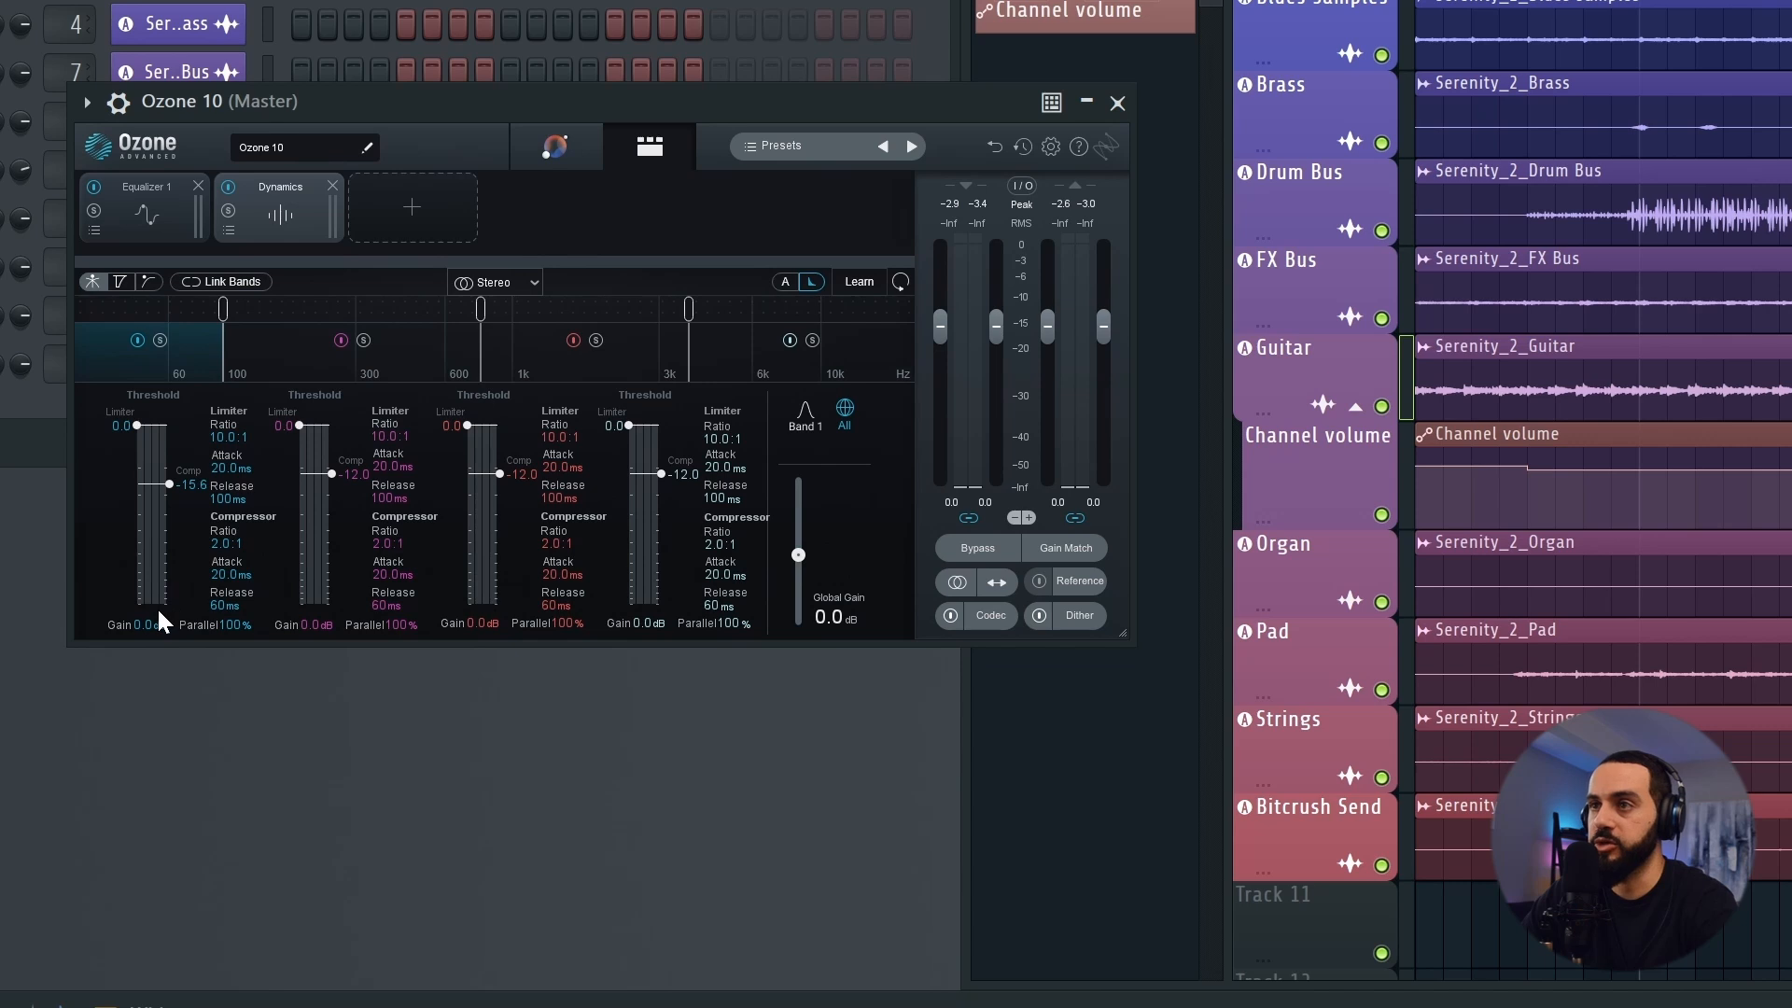
During playback, set band 1's compressor ratio to 7.1:1, its release to 470 ms and its parallel mix to 76%
key("space")
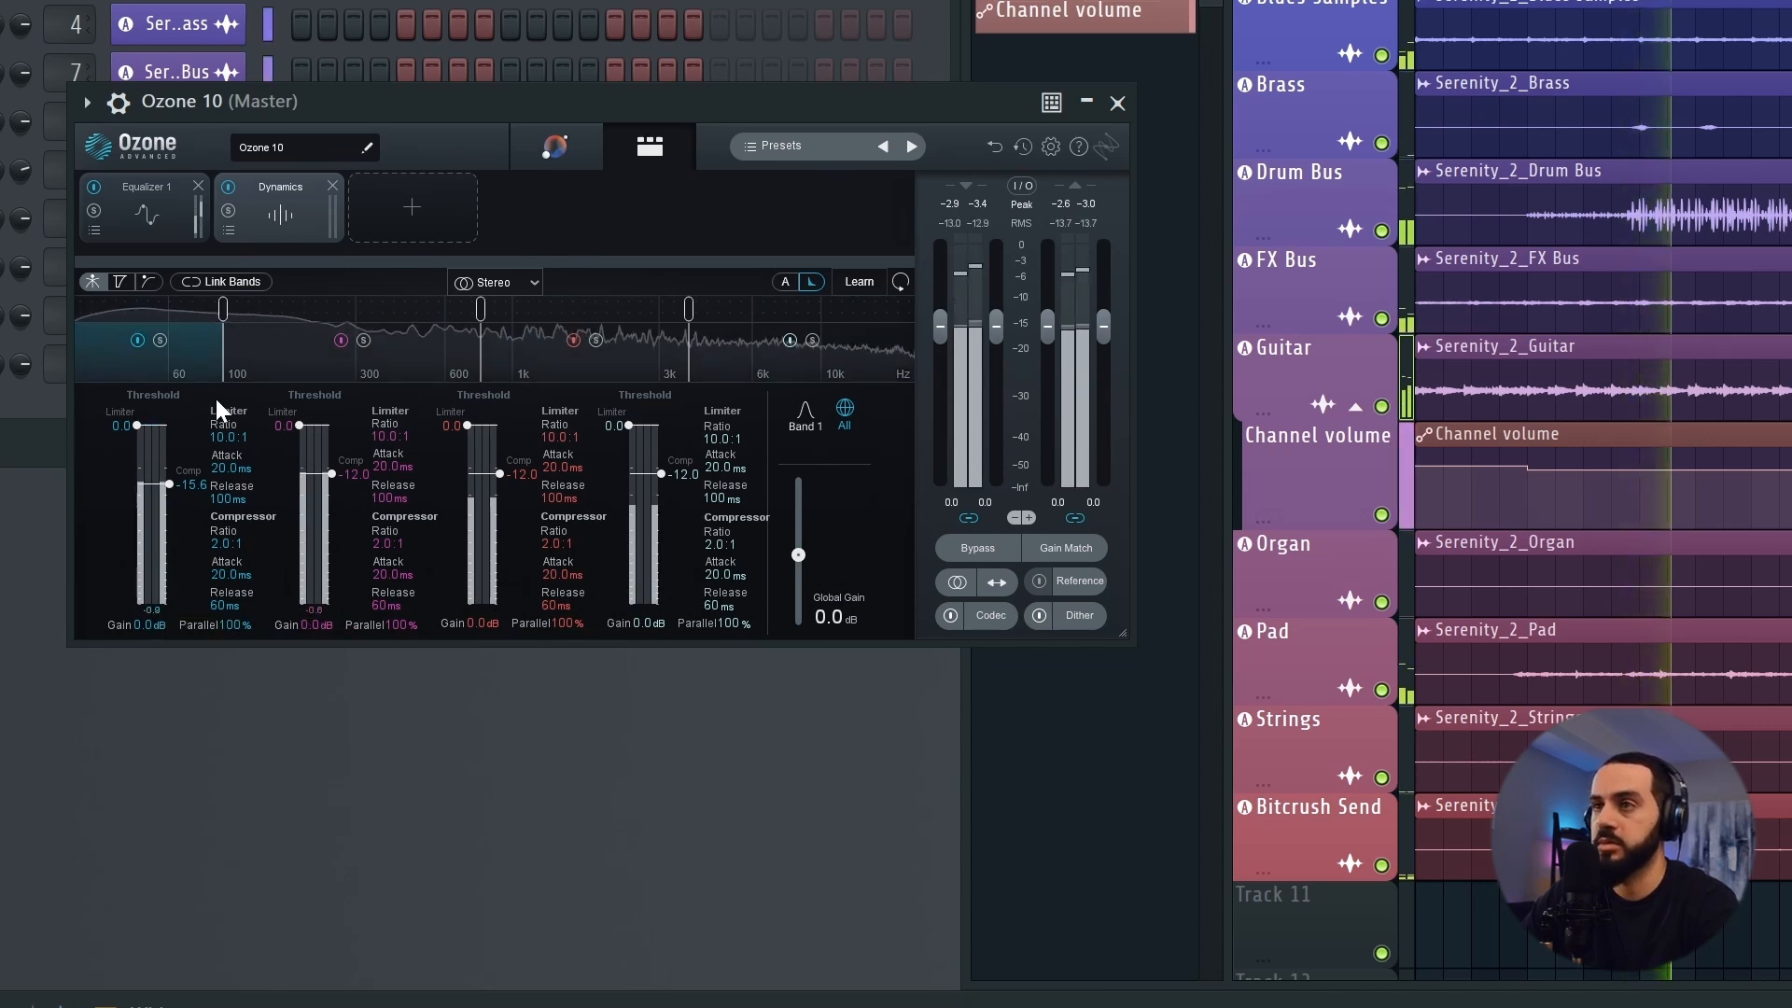
left_click_drag(224, 543, 232, 520)
scroll(240, 532, "up", 2)
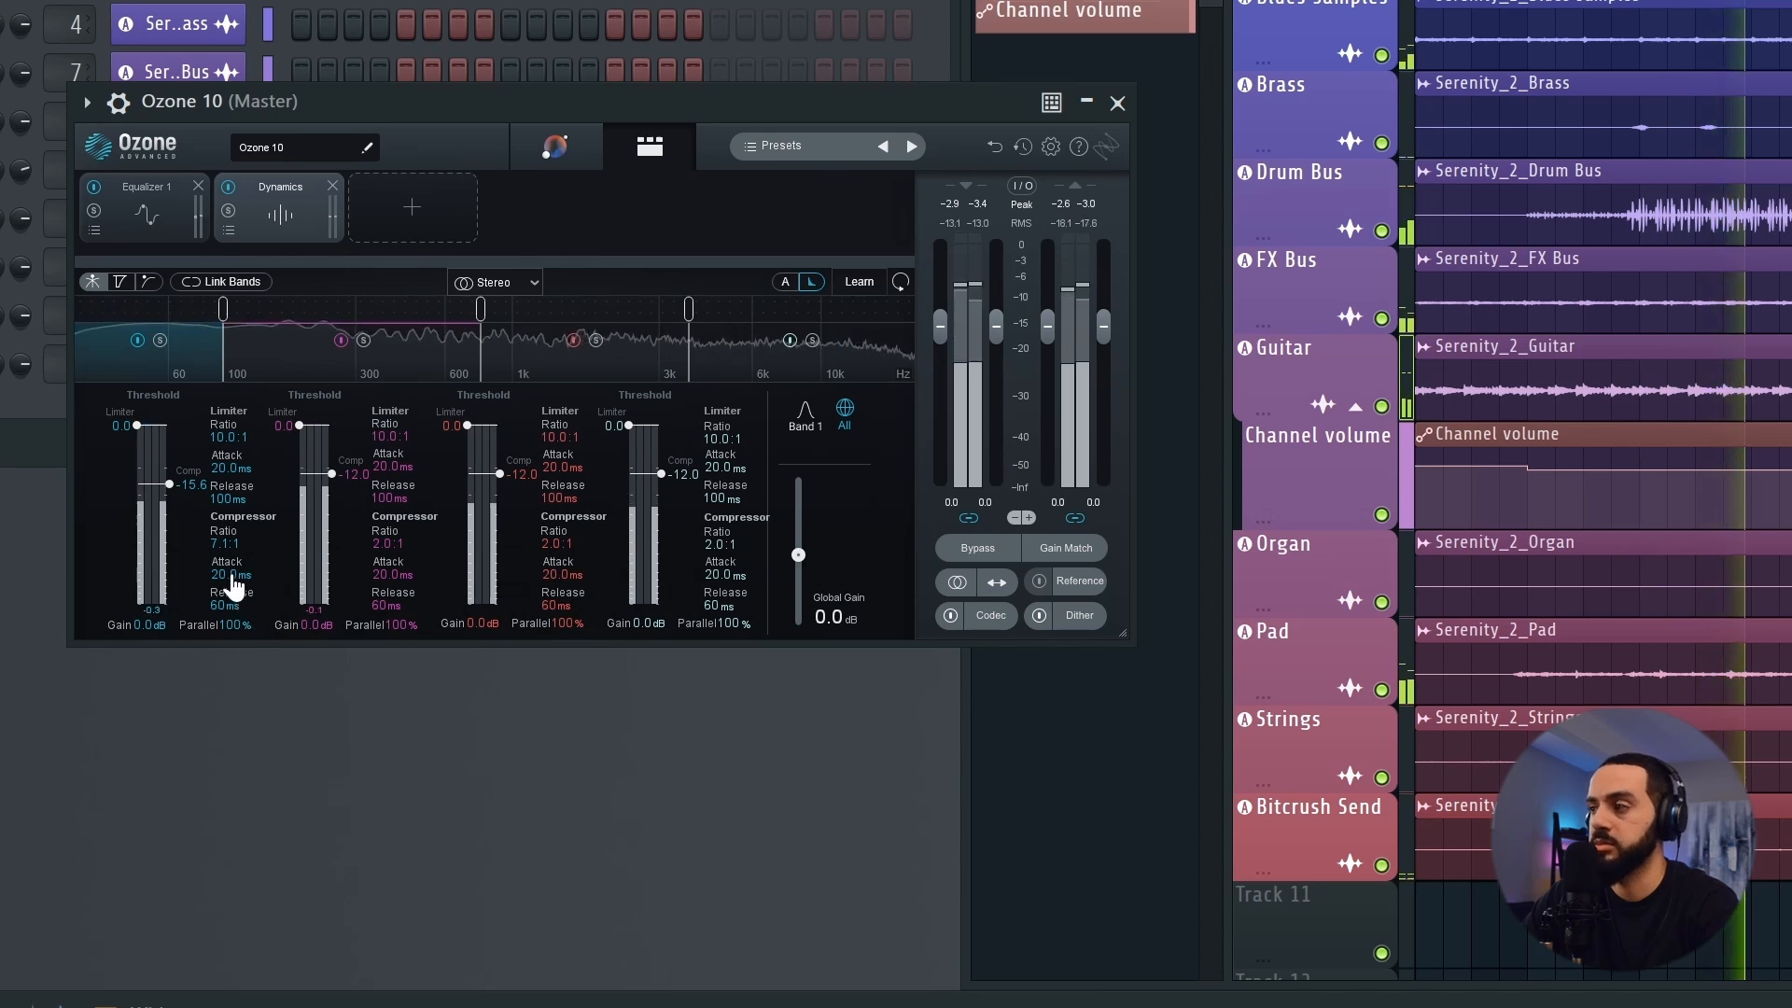
scroll(250, 597, "up", 5)
scroll(250, 598, "down", 2)
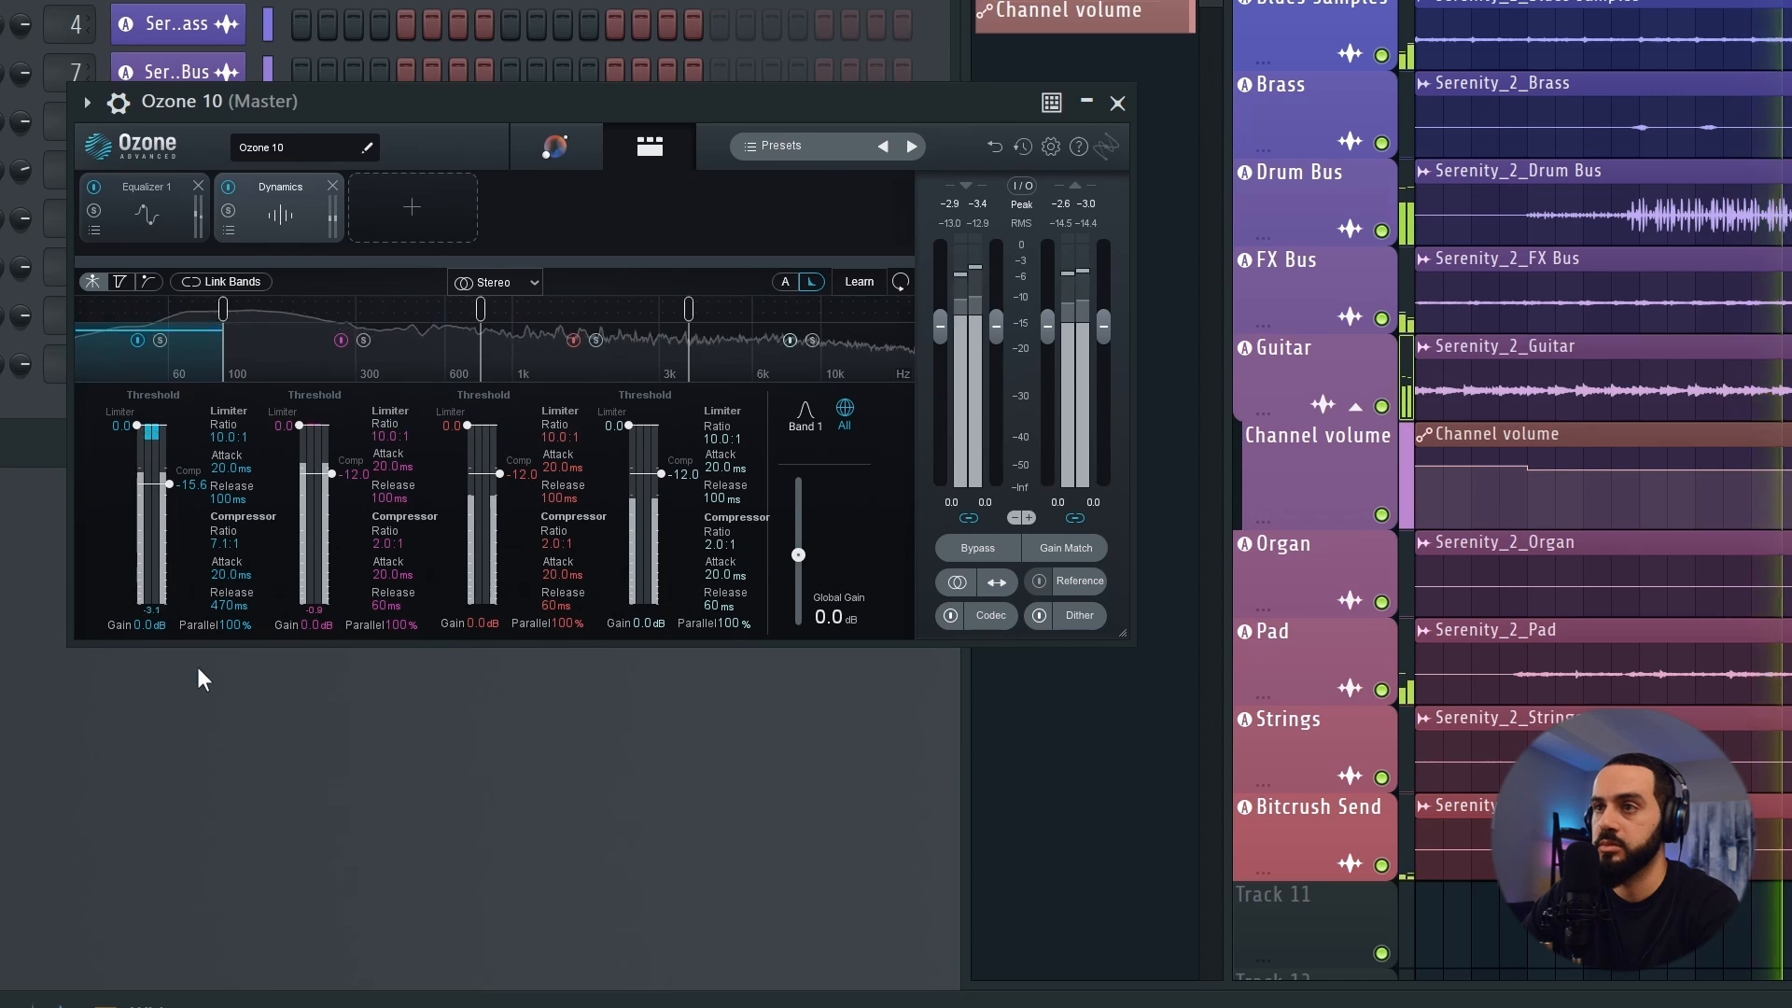
scroll(233, 627, "down", 5)
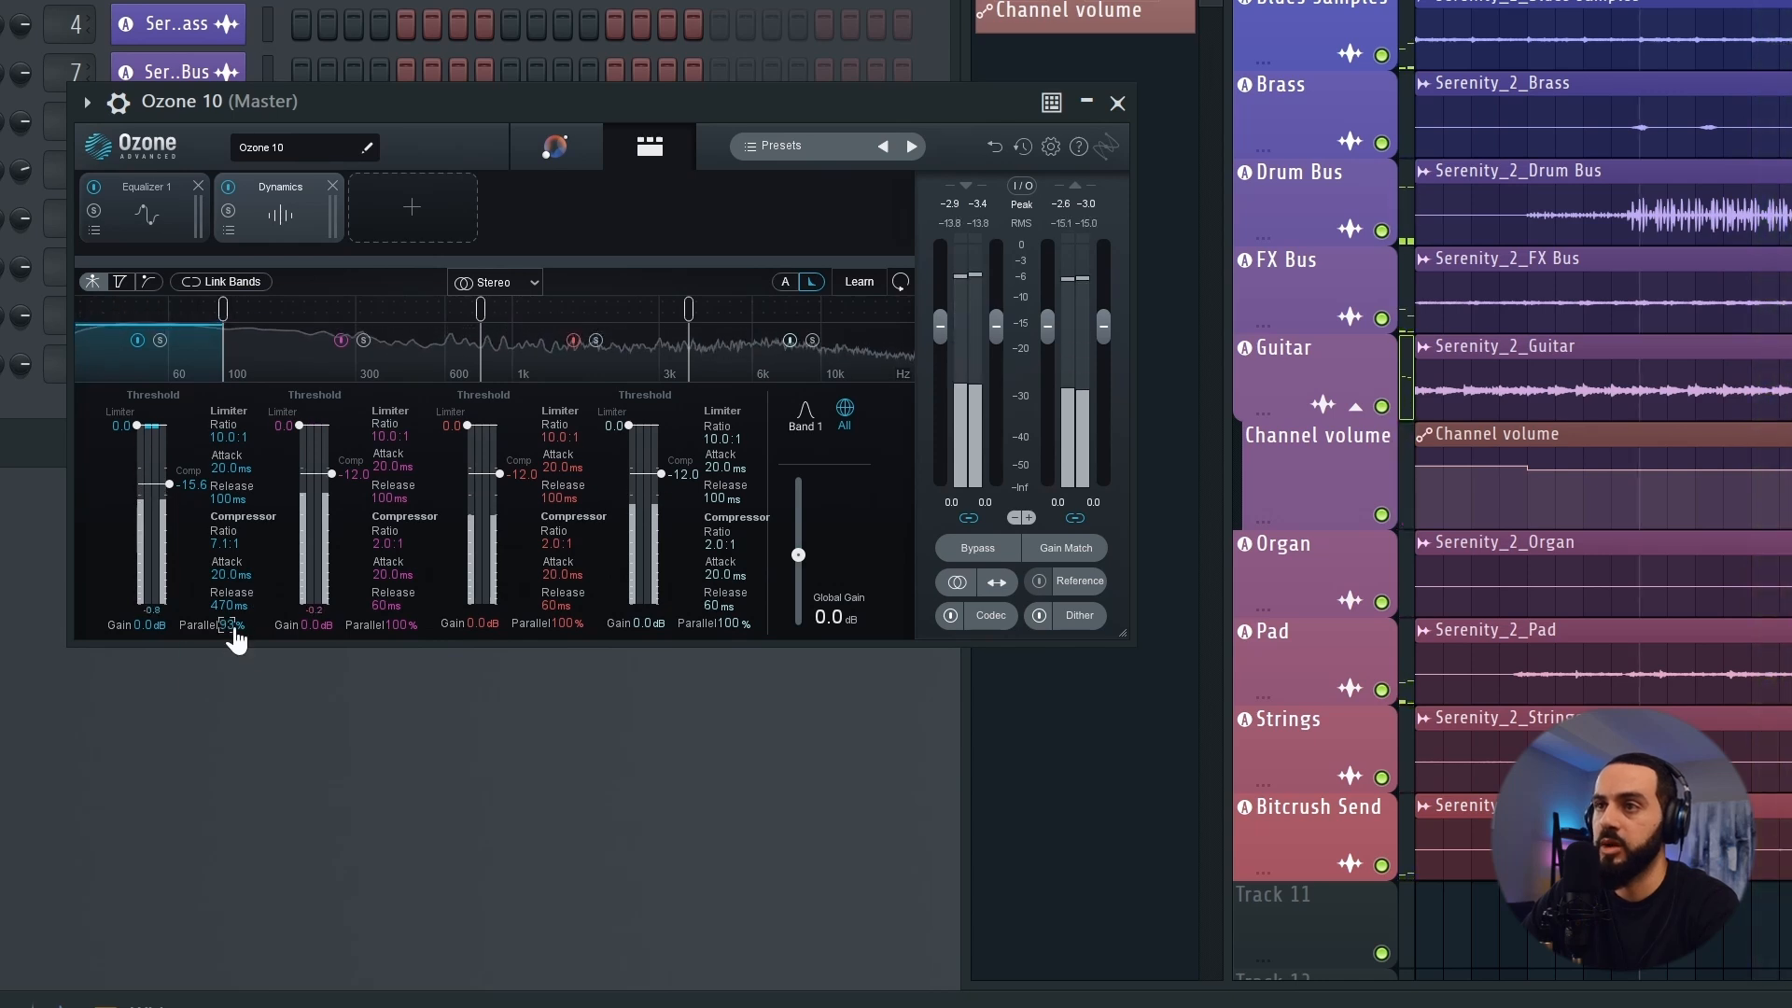
key("space")
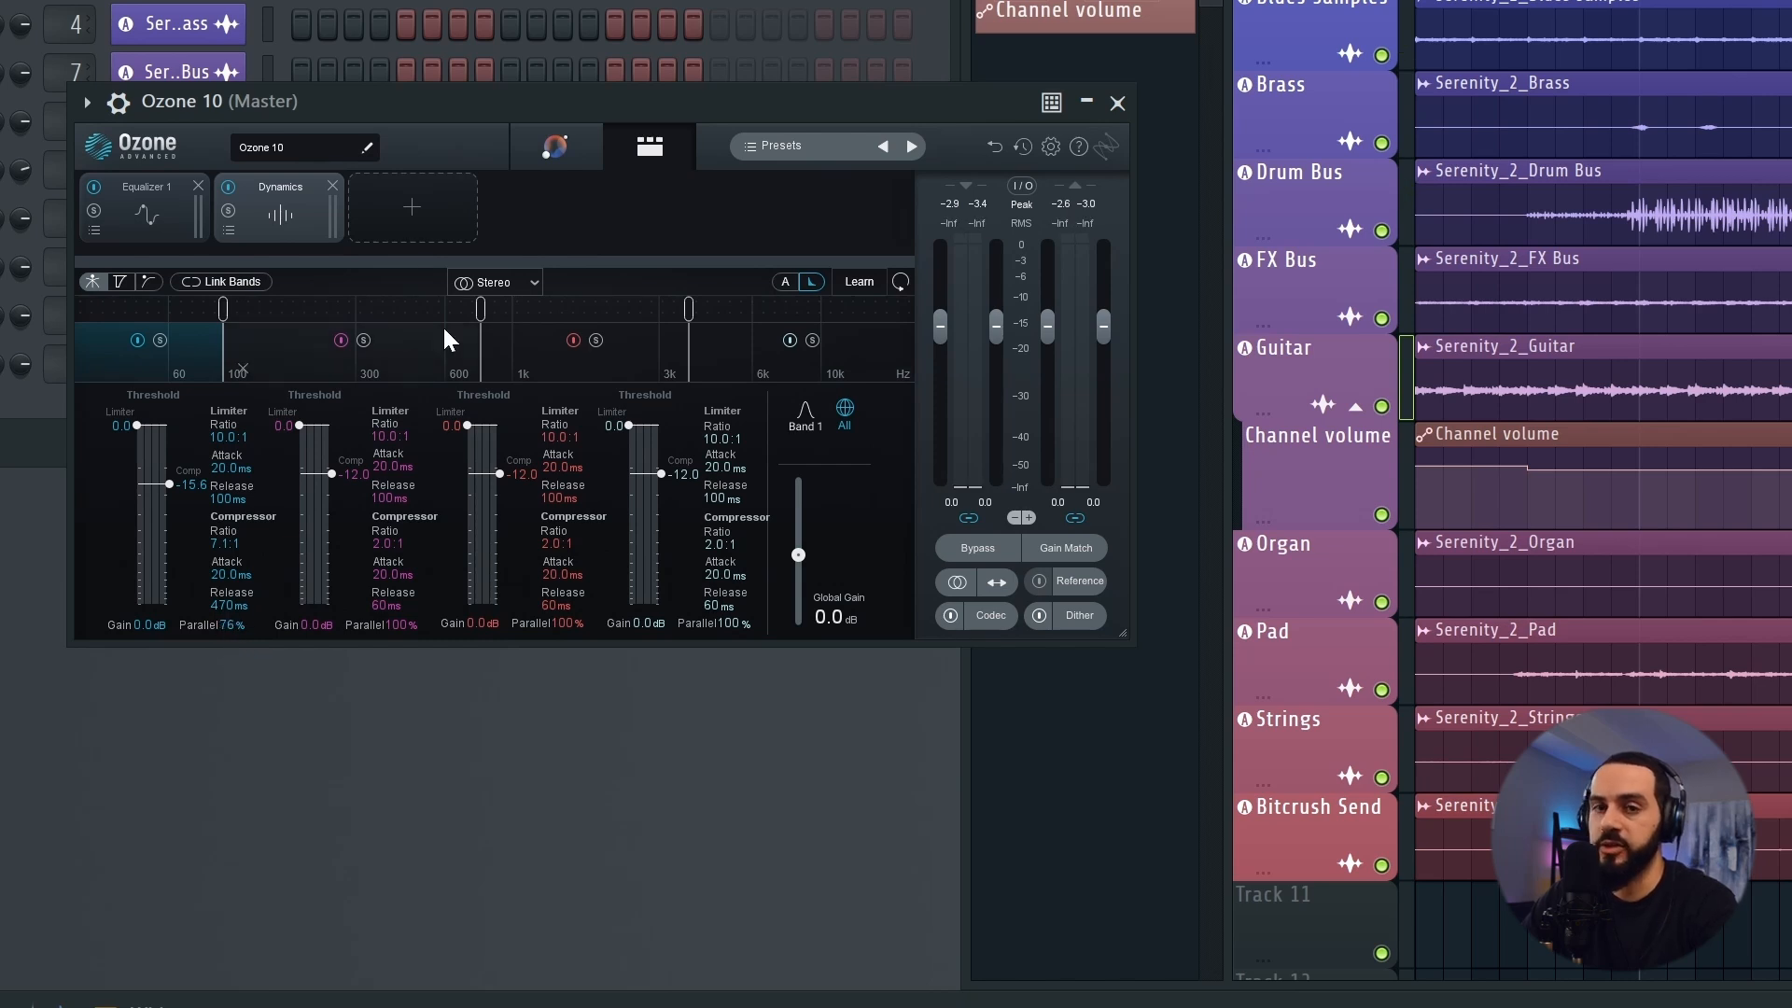
While the mix plays, set the Dynamics gain to 3.0 dB for band 1 and 2.0 dB for band 2
key("space")
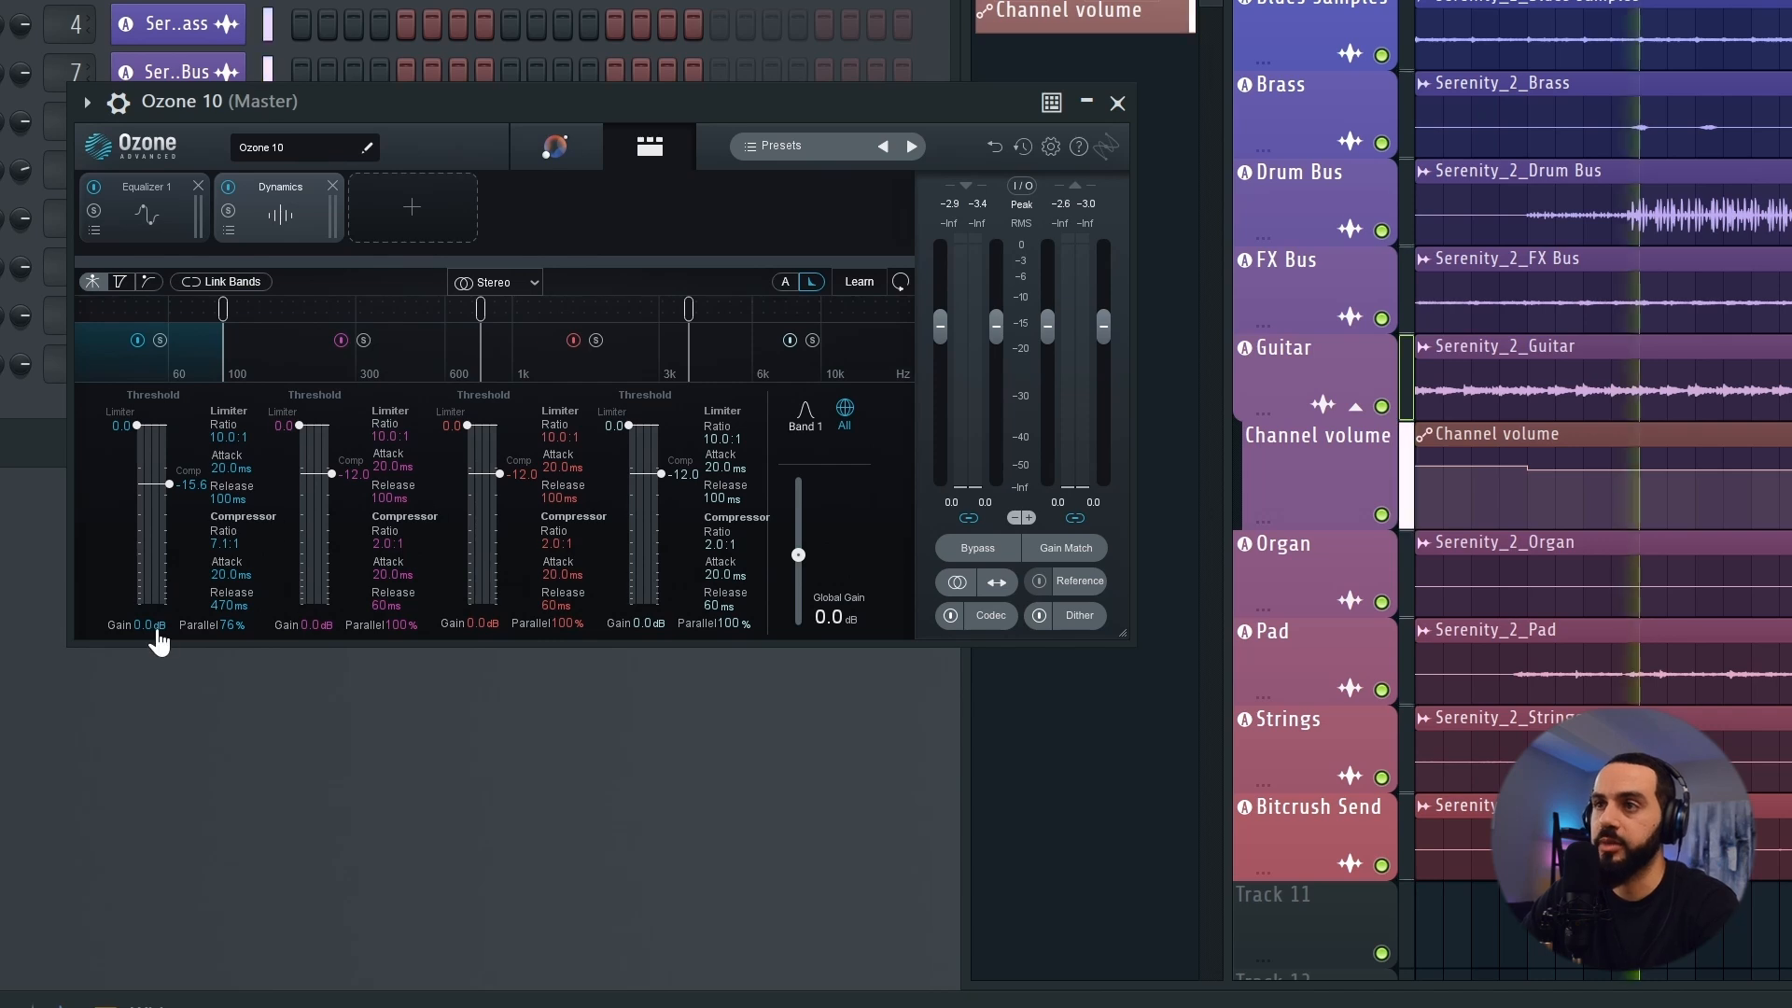
scroll(158, 641, "up", 4)
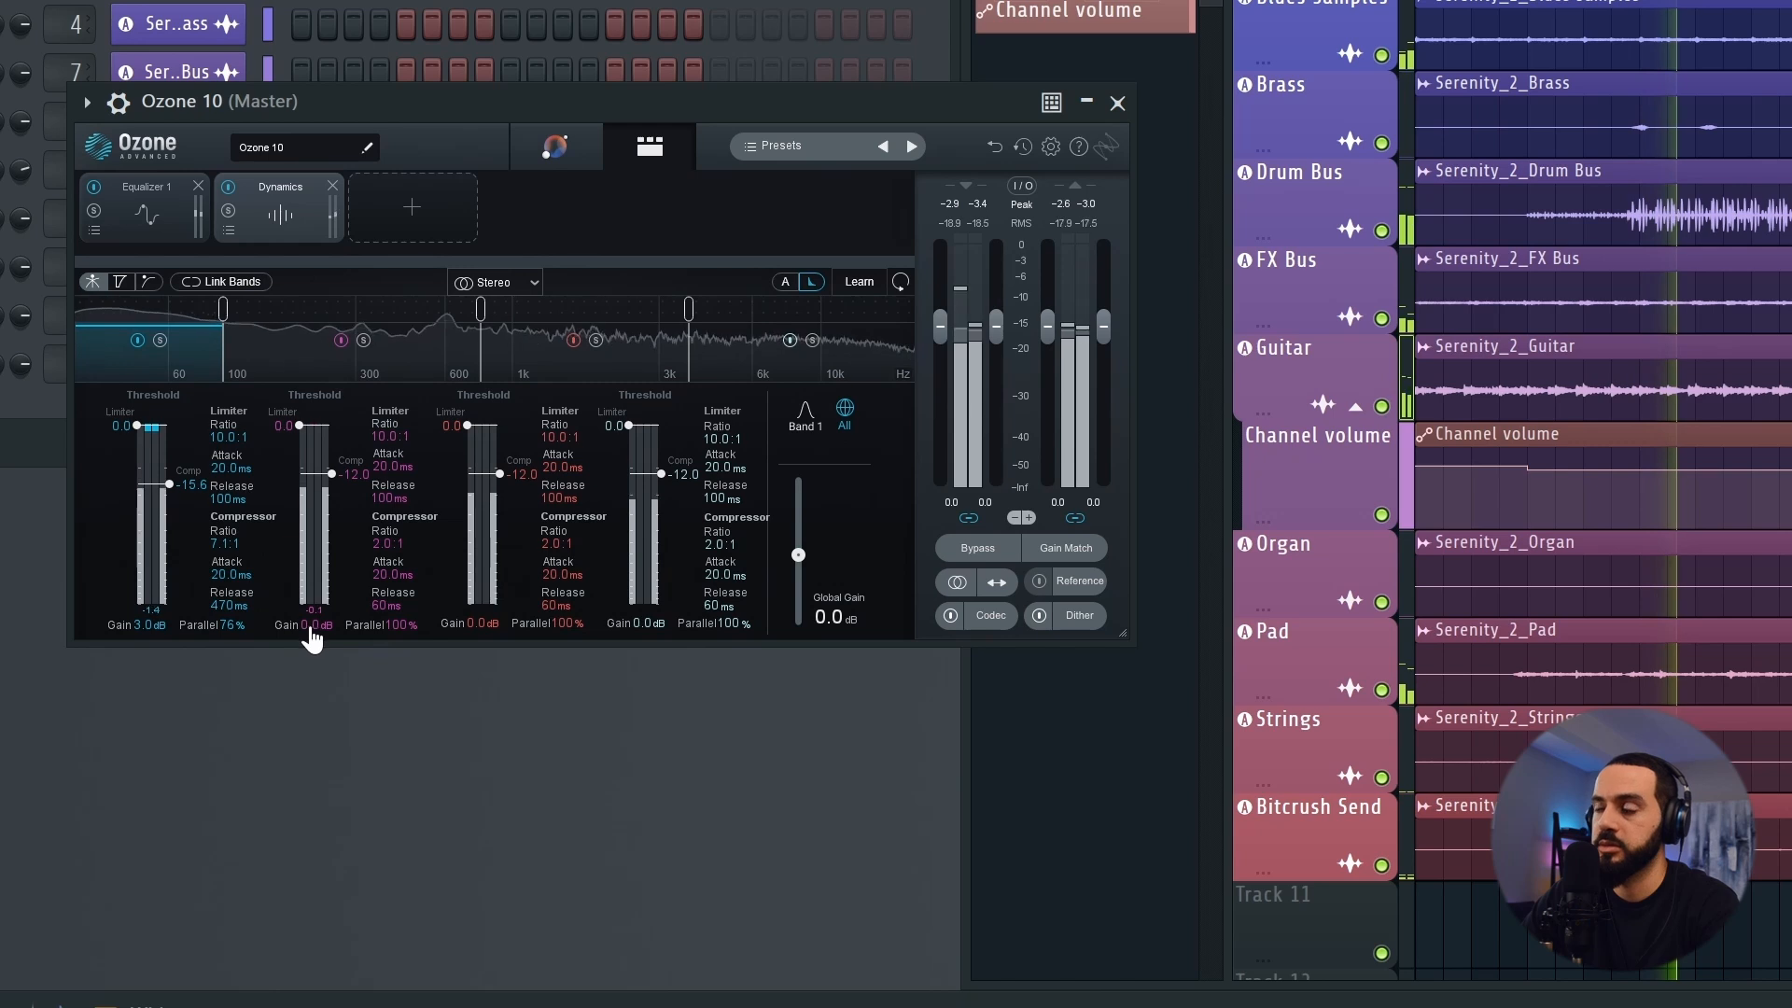
scroll(320, 631, "up", 4)
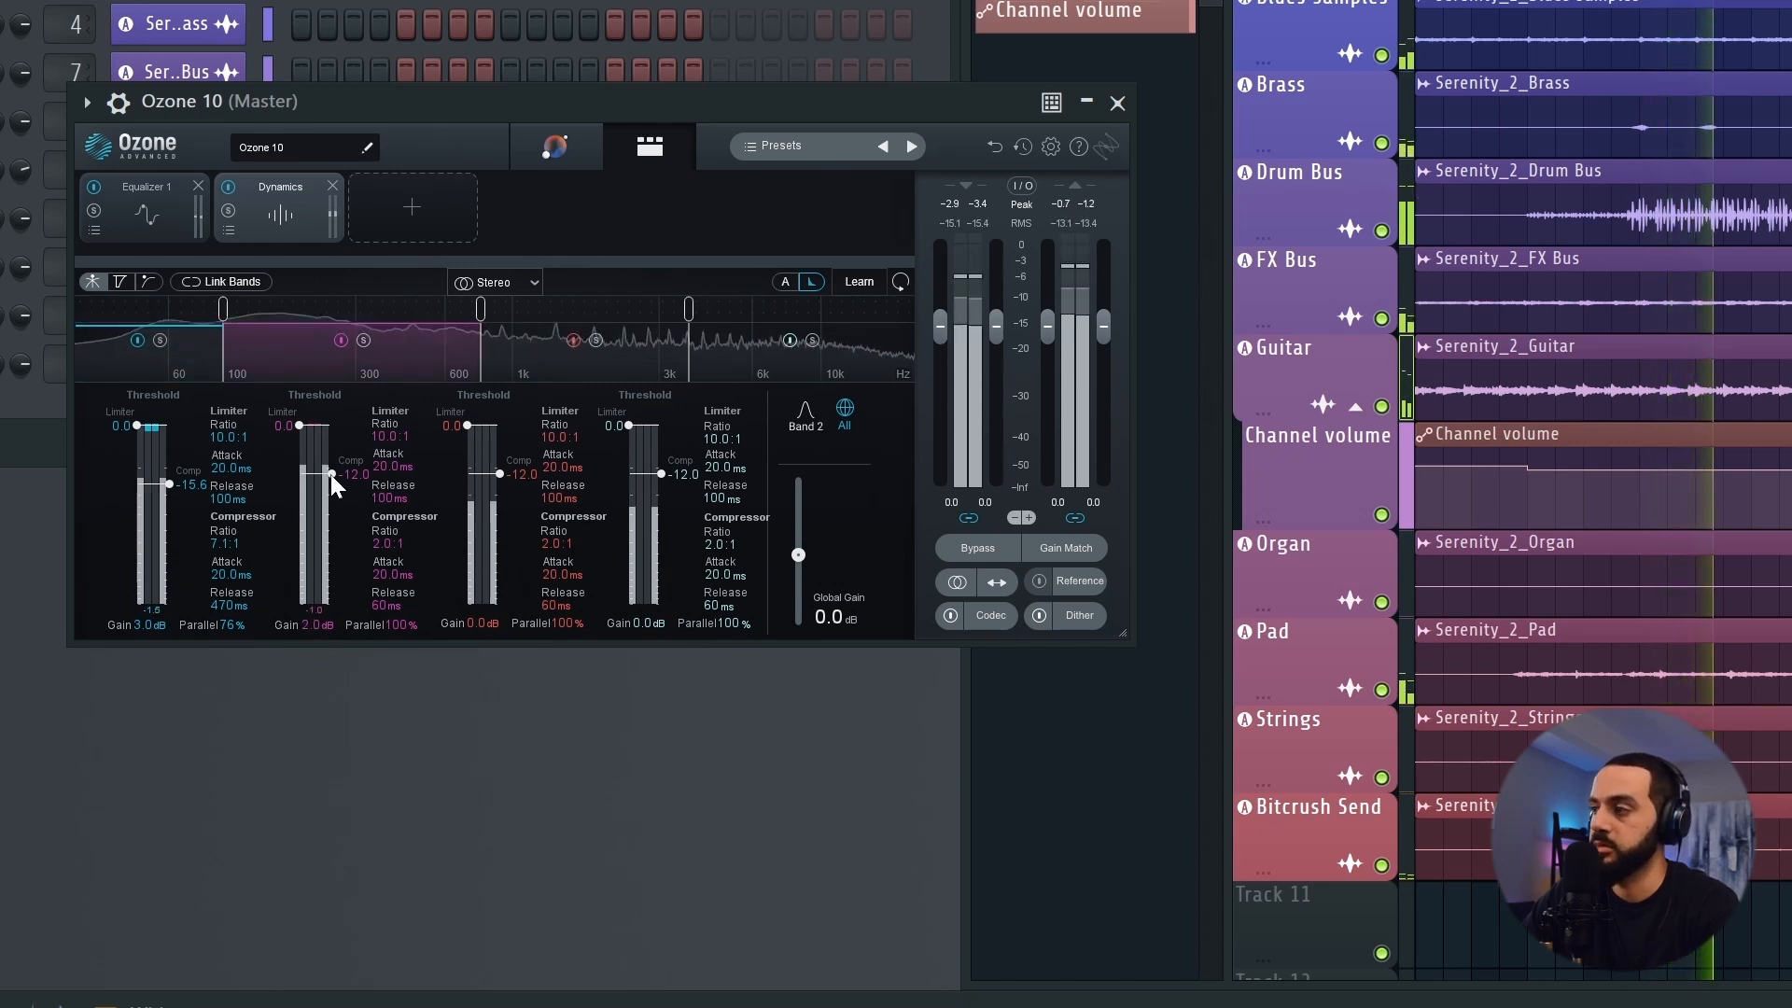
Set the compressor thresholds of bands 2, 3 and 4 to -18.2, -21.9 and -23.7 dB, and band 4's gain to -1.0 dB
left_click_drag(331, 475, 338, 489)
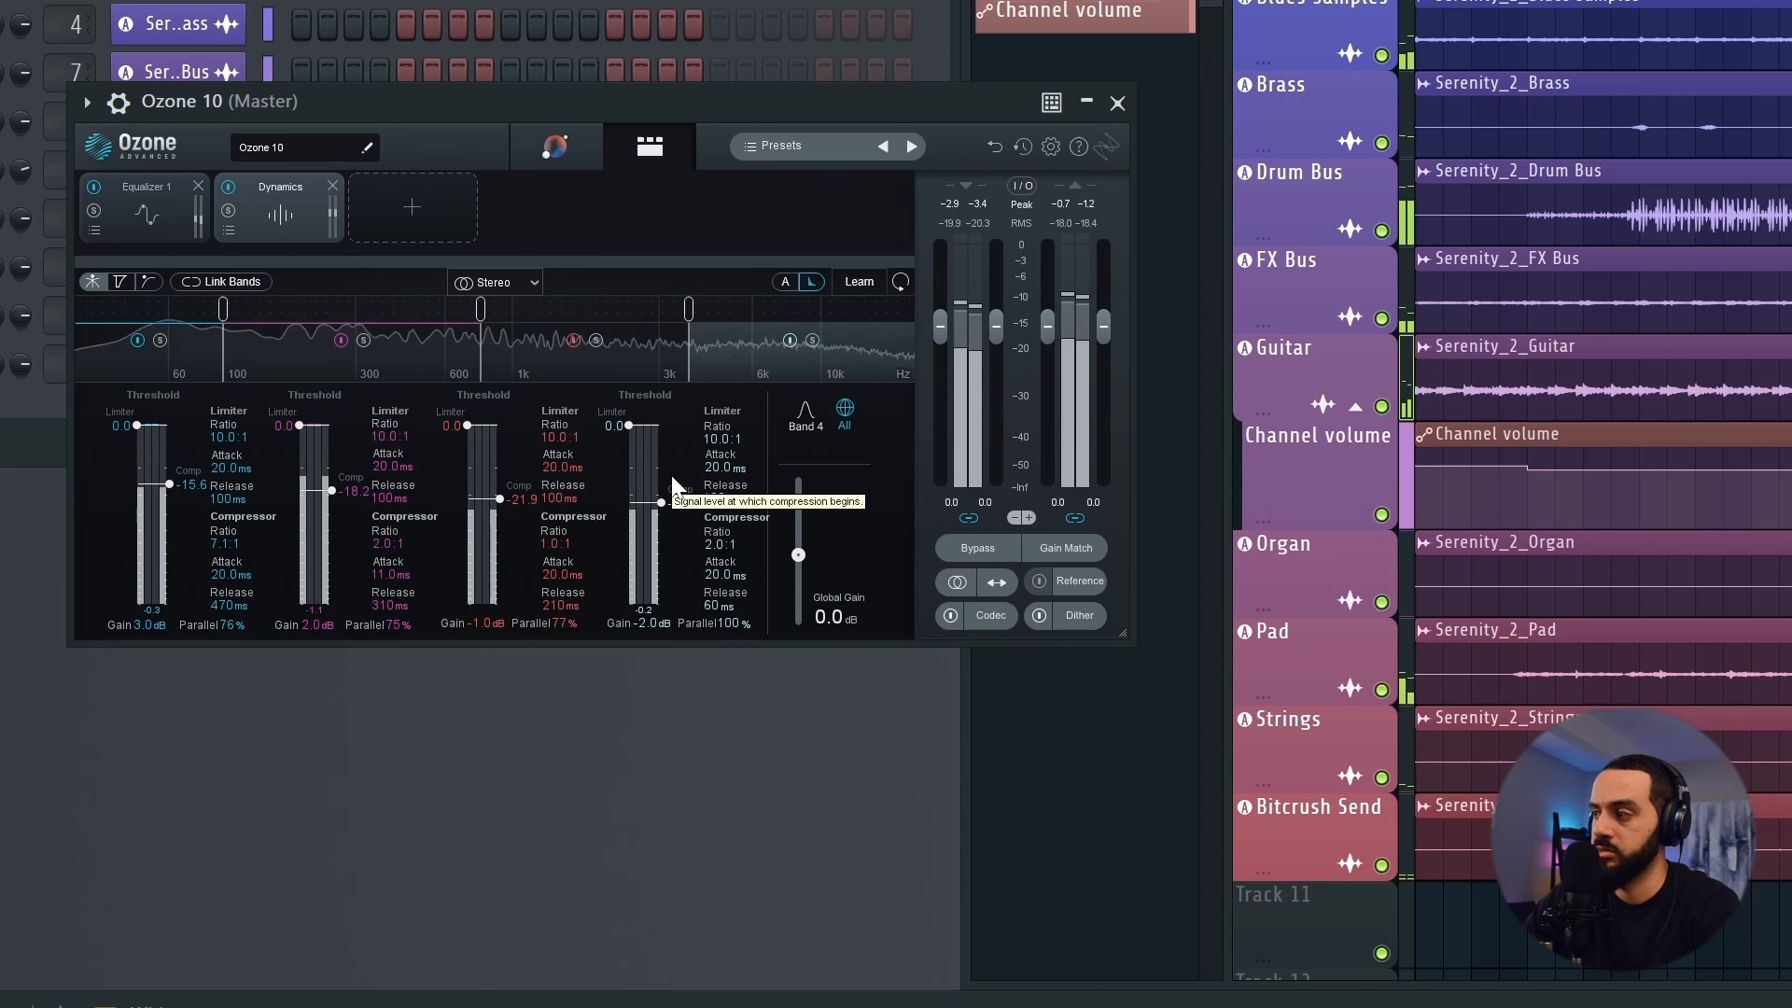
left_click_drag(656, 632, 655, 629)
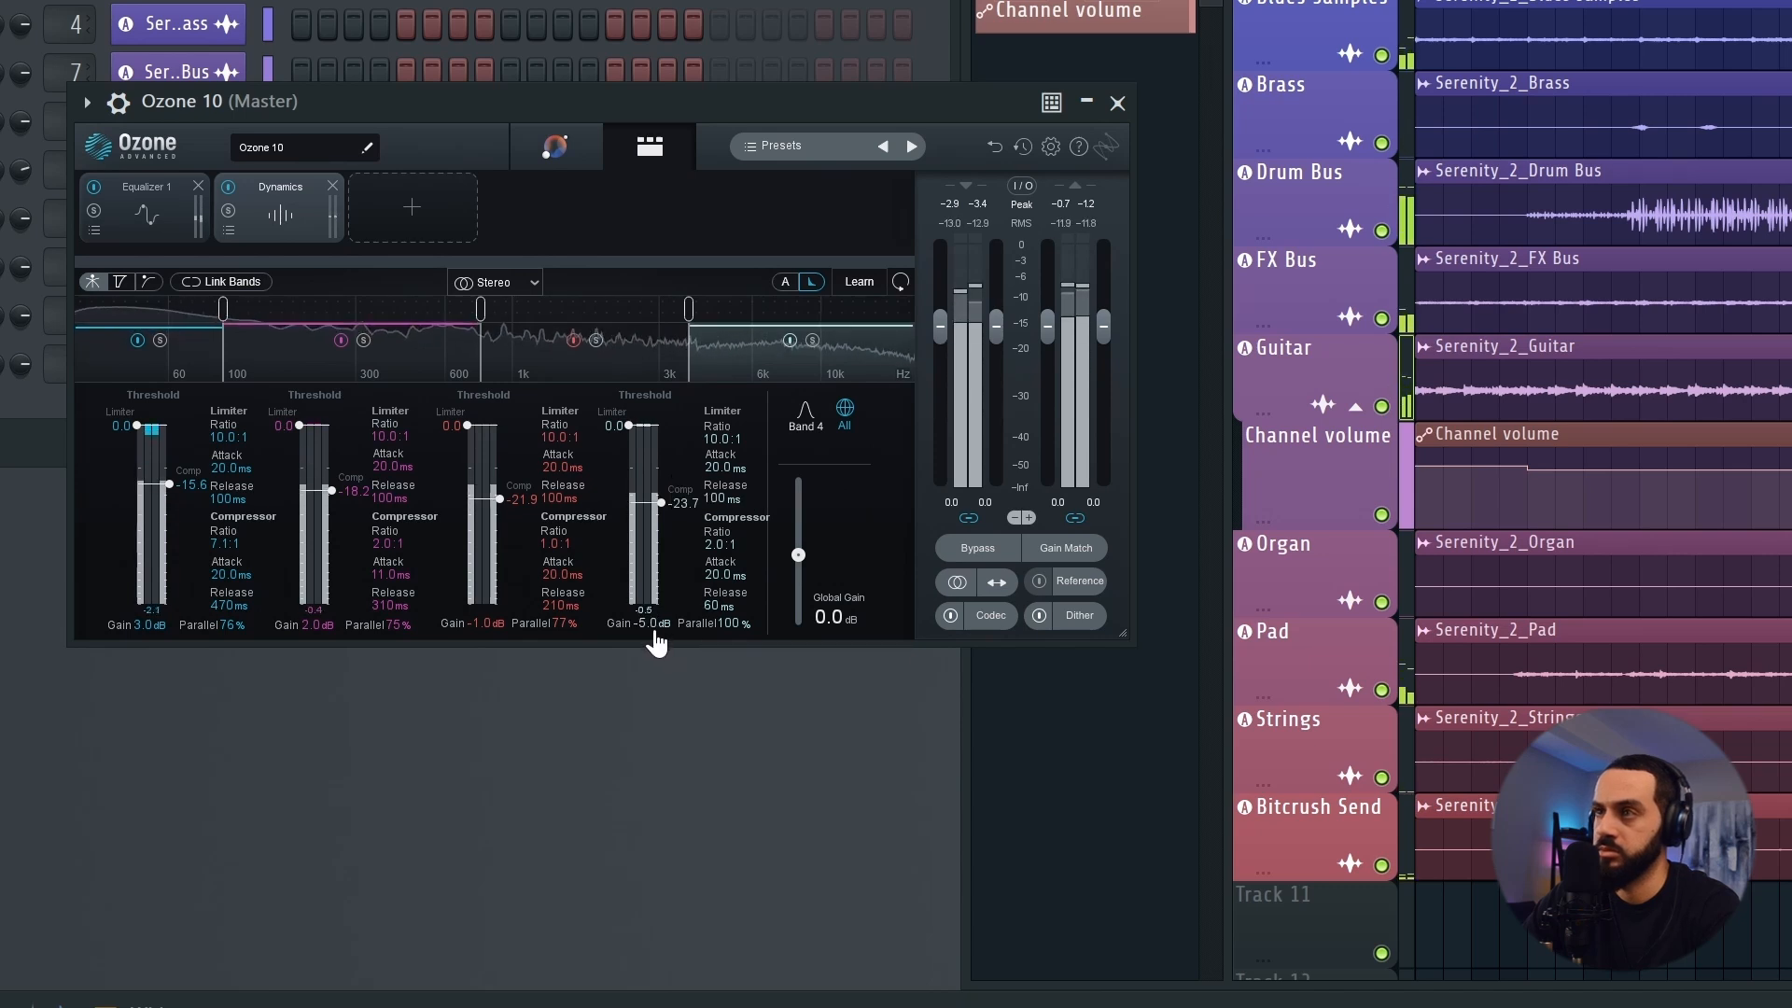
scroll(657, 631, "down", 1)
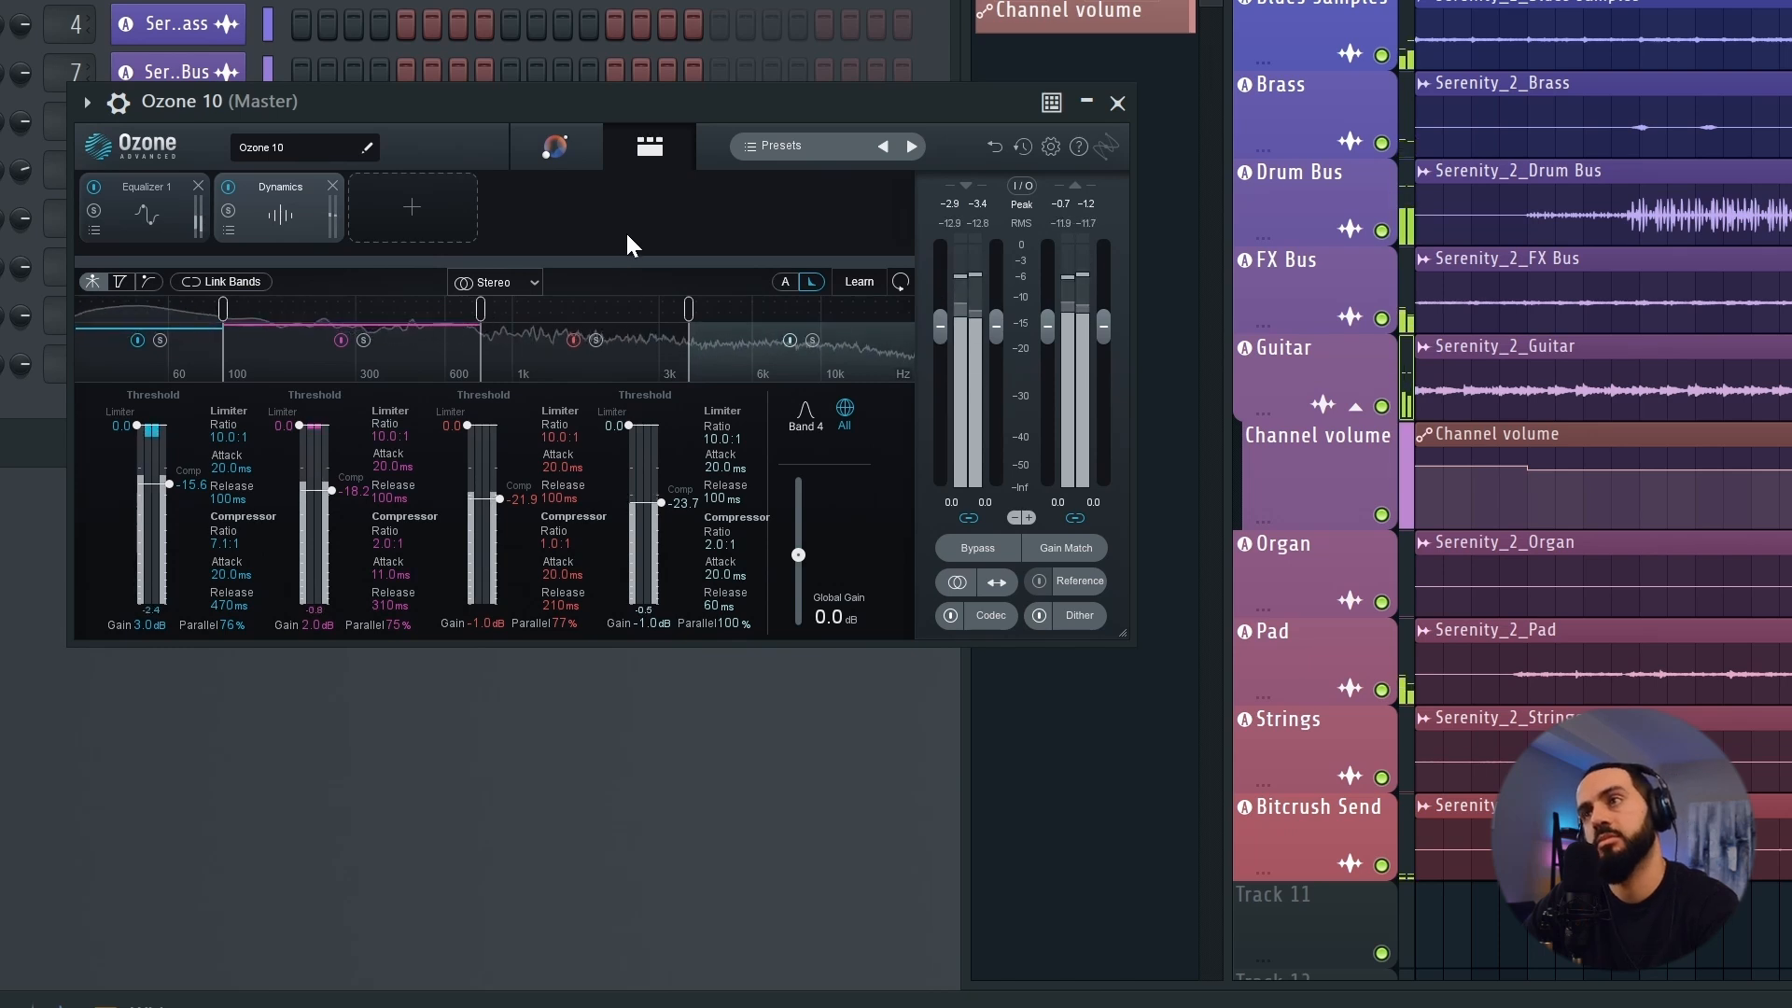
Add an Exciter module after the Dynamics module and load its Thick and Fuzzy preset
left_click(411, 209)
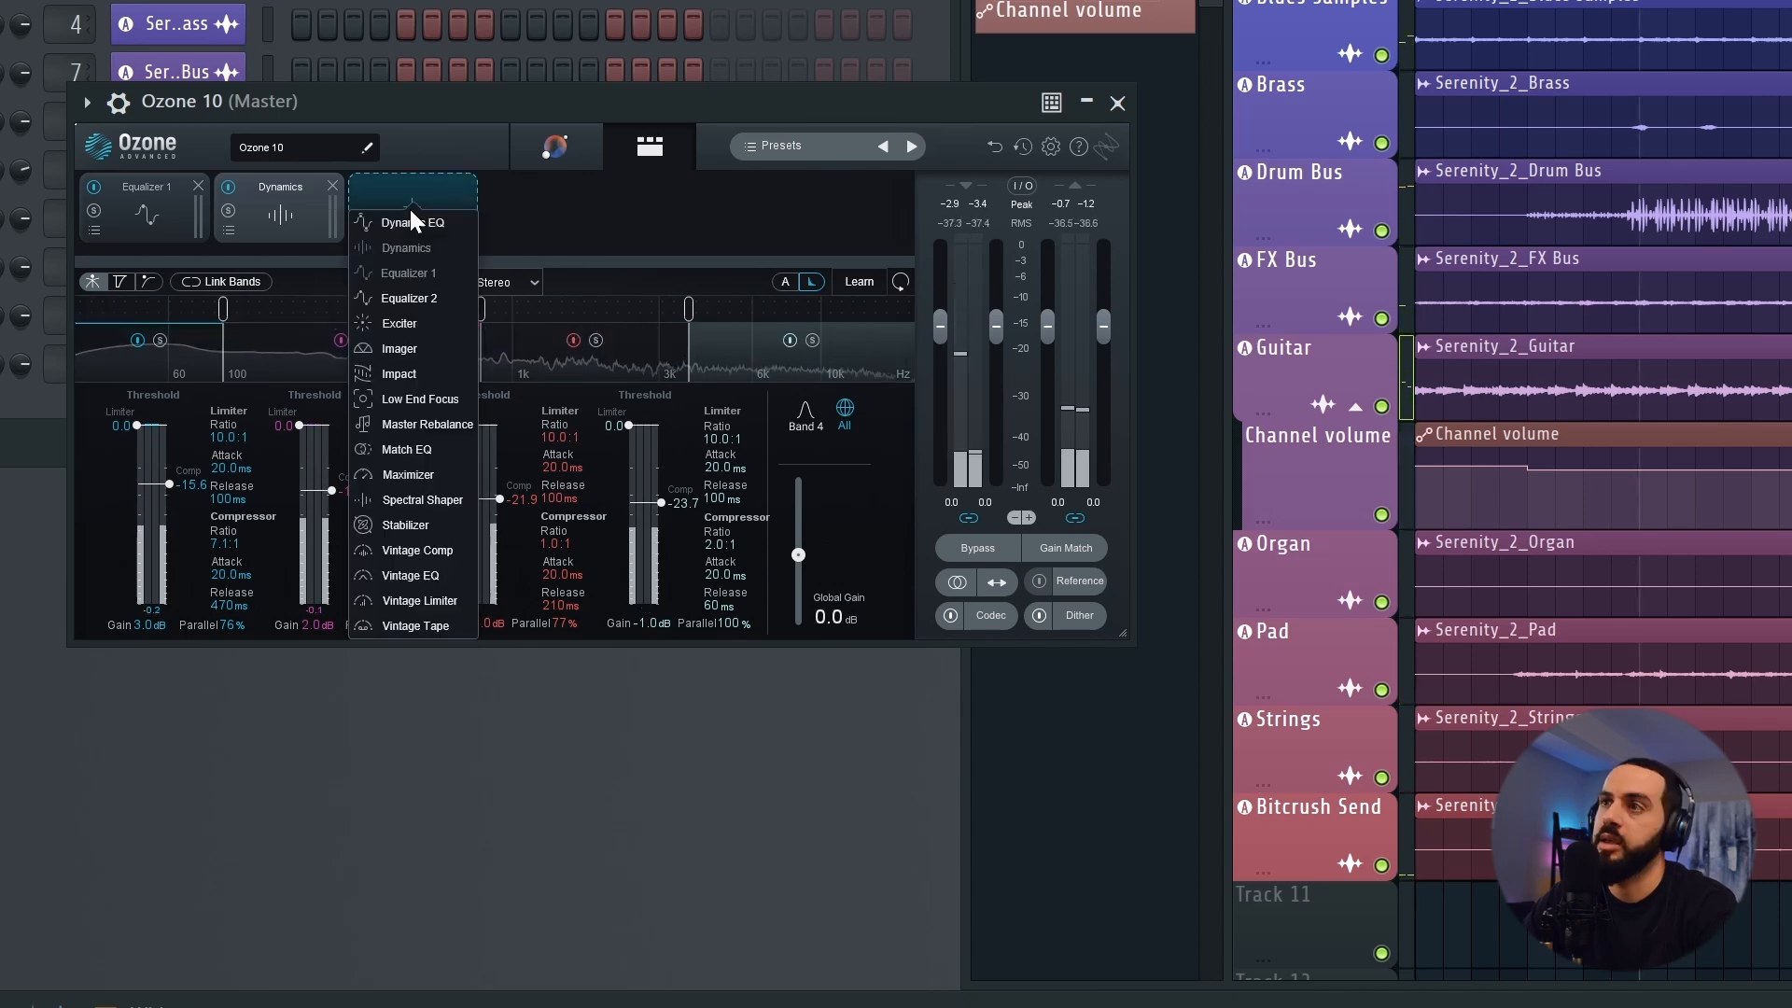
left_click(403, 327)
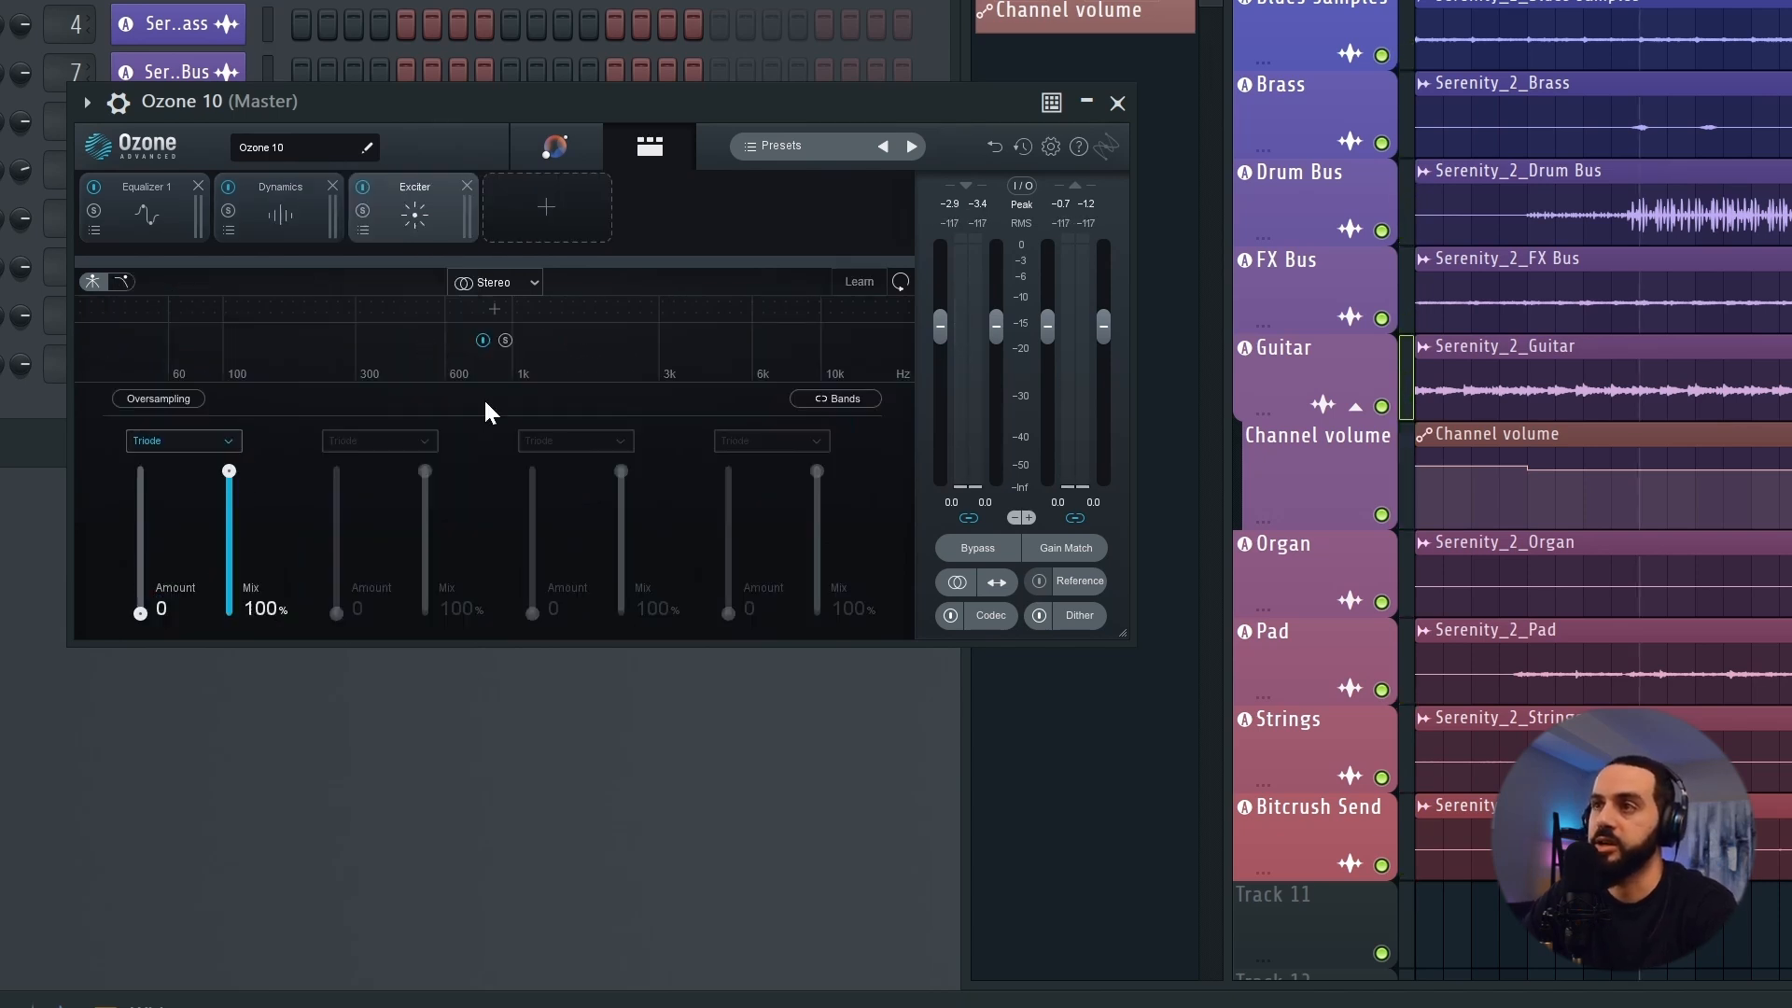
left_click(364, 230)
left_click_drag(1436, 655, 803, 188)
scroll(729, 305, "down", 4)
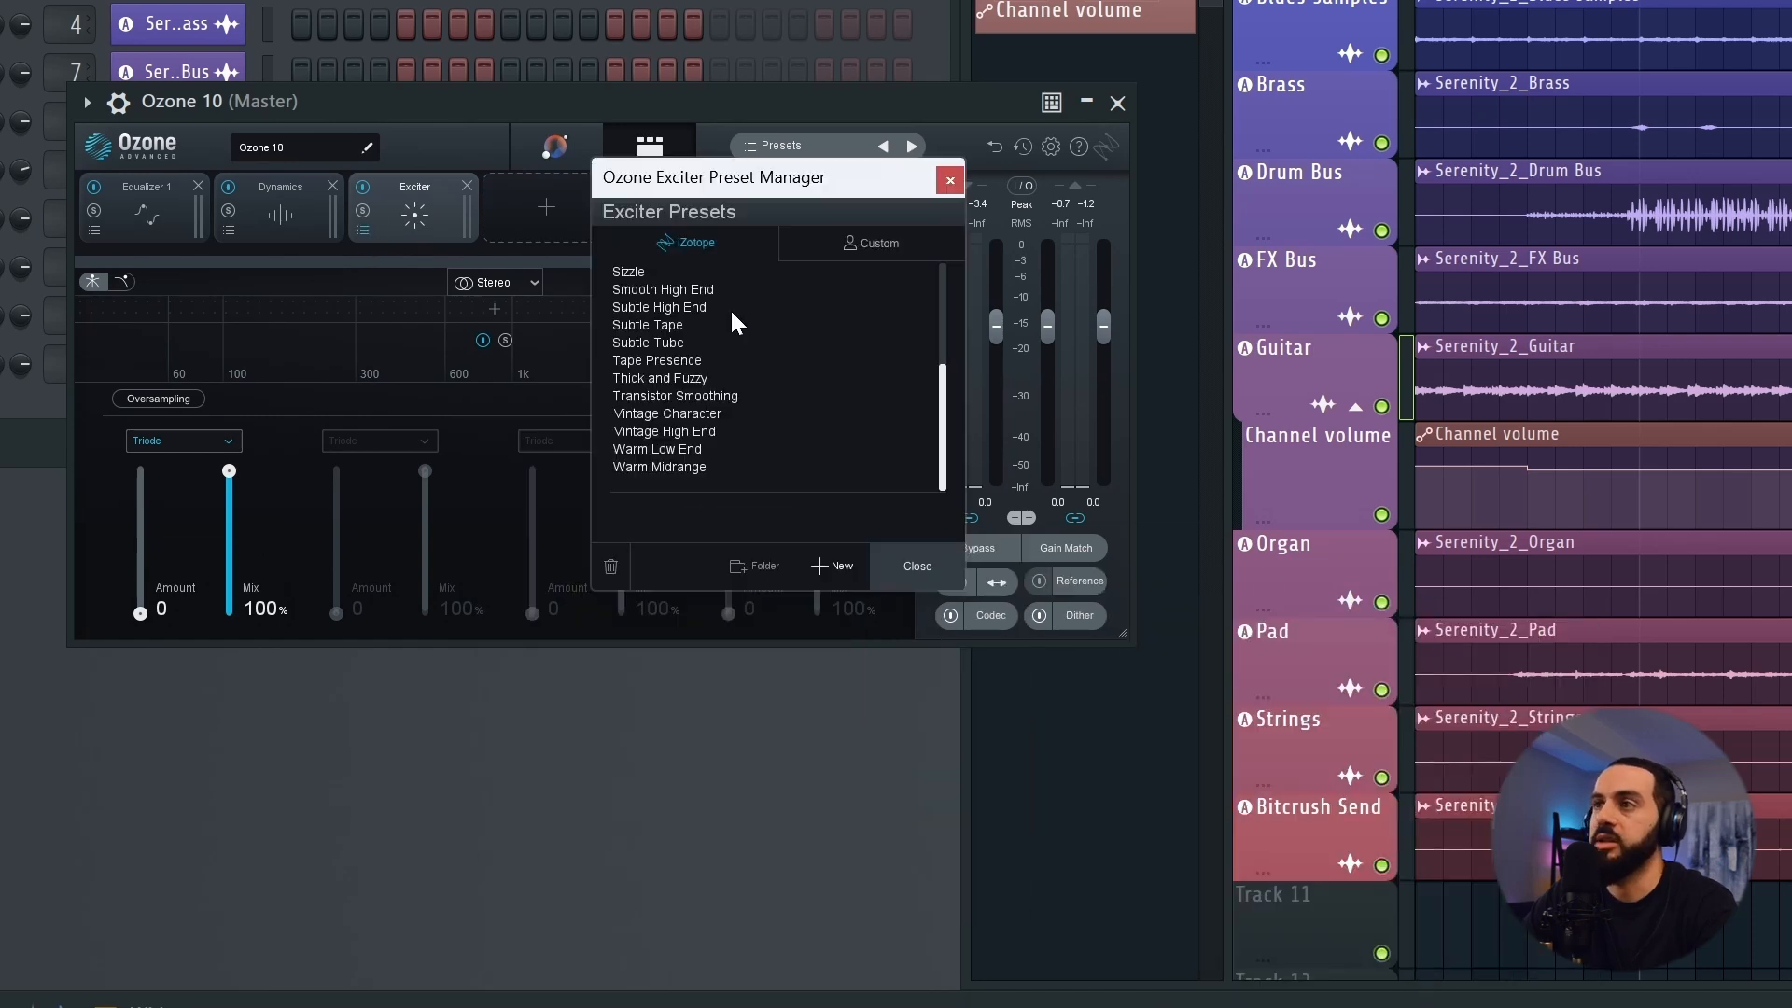
scroll(680, 384, "up", 4)
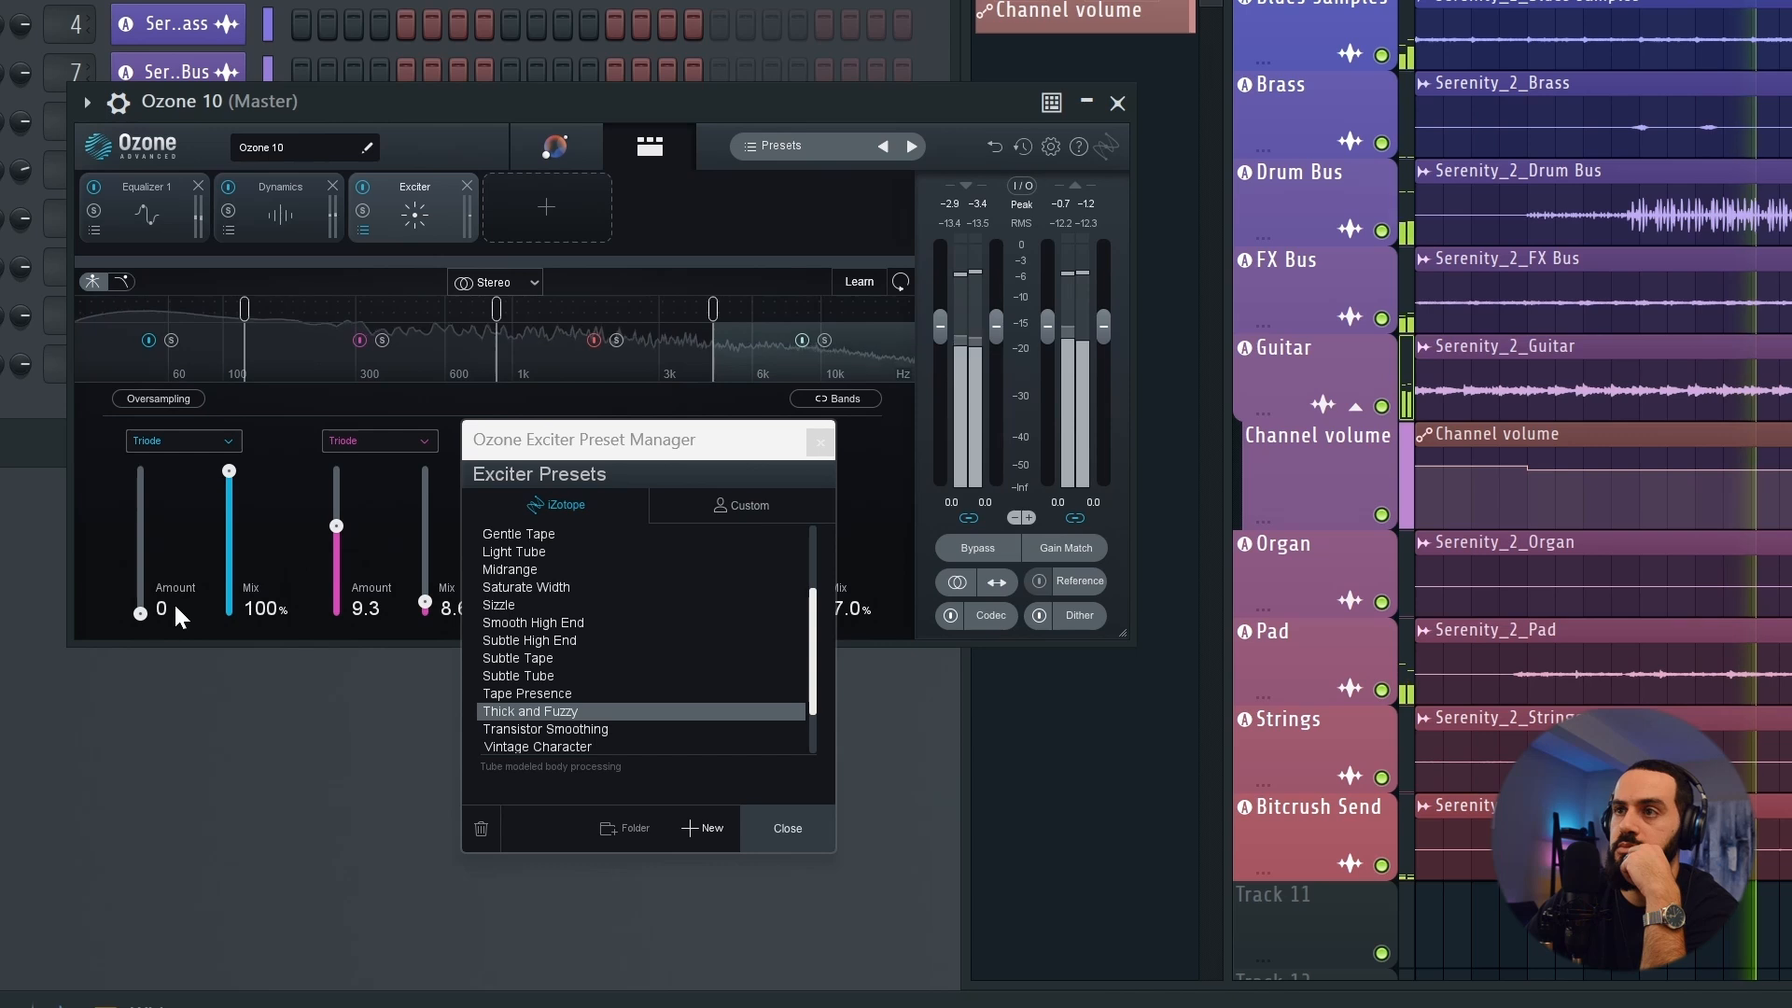
Close the preset manager, switch the Exciter bands to Tube and set band 1 to amount 3.9 with a 39.2% mix
left_click_drag(140, 612, 142, 597)
left_click(173, 440)
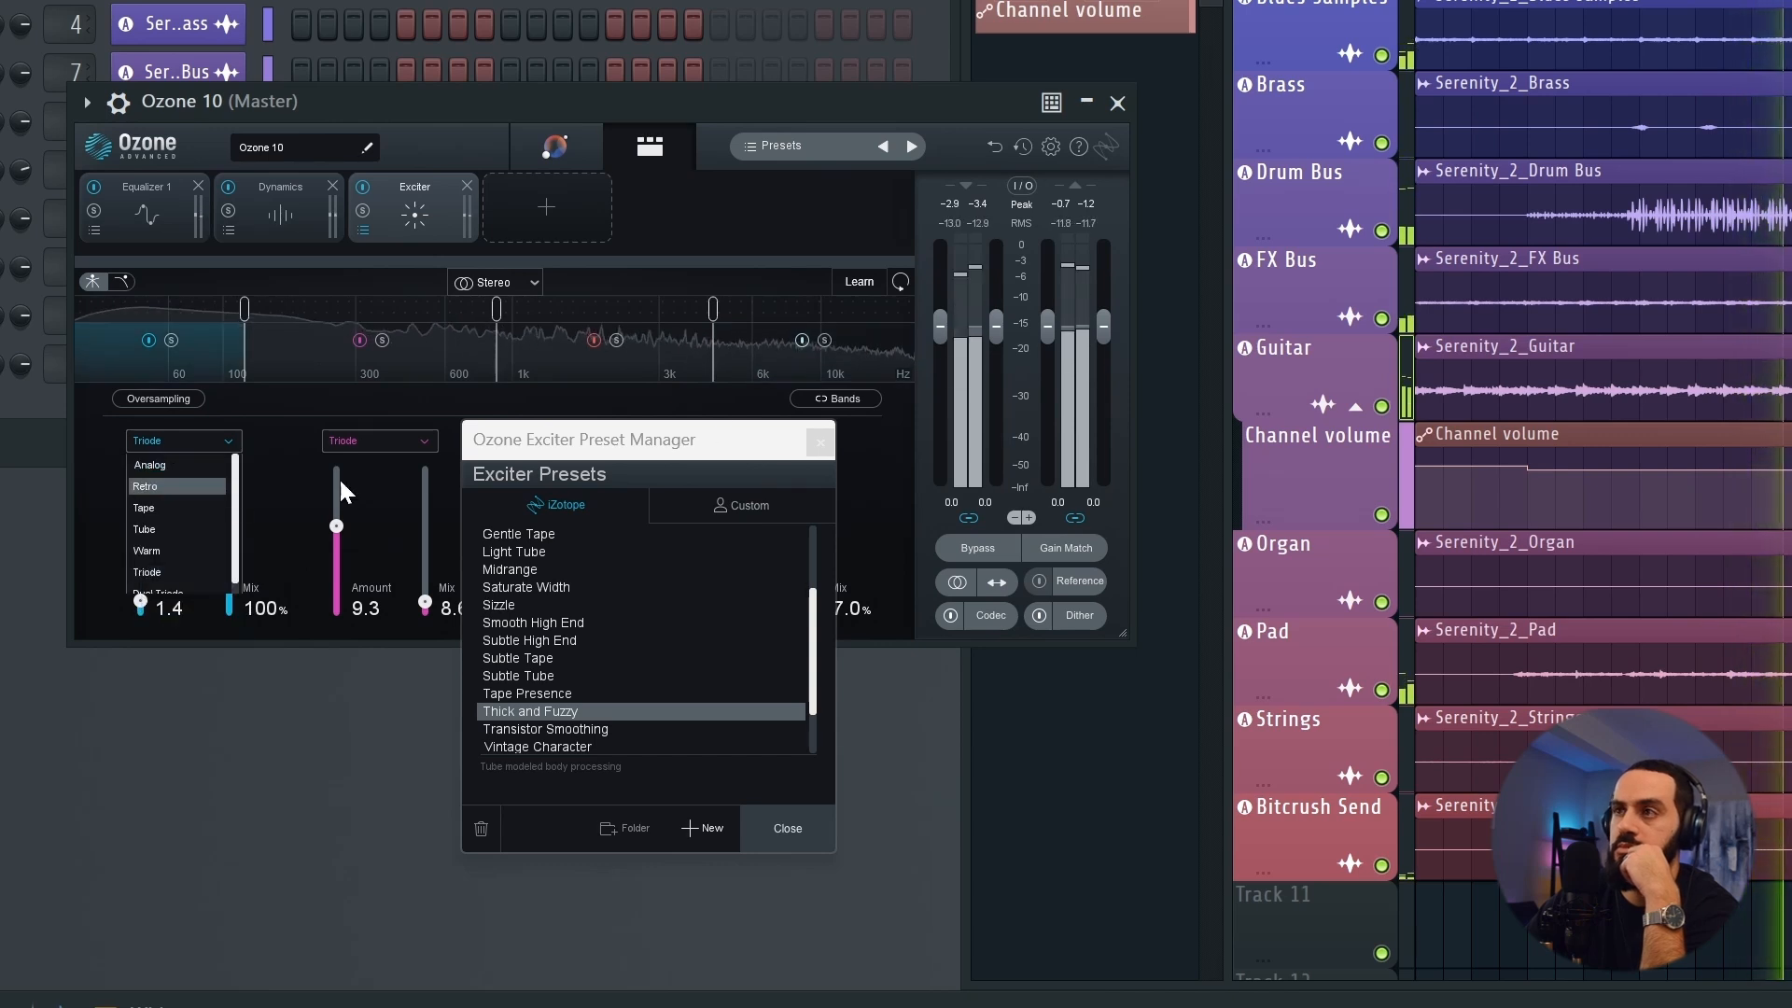
left_click(820, 442)
left_click(174, 440)
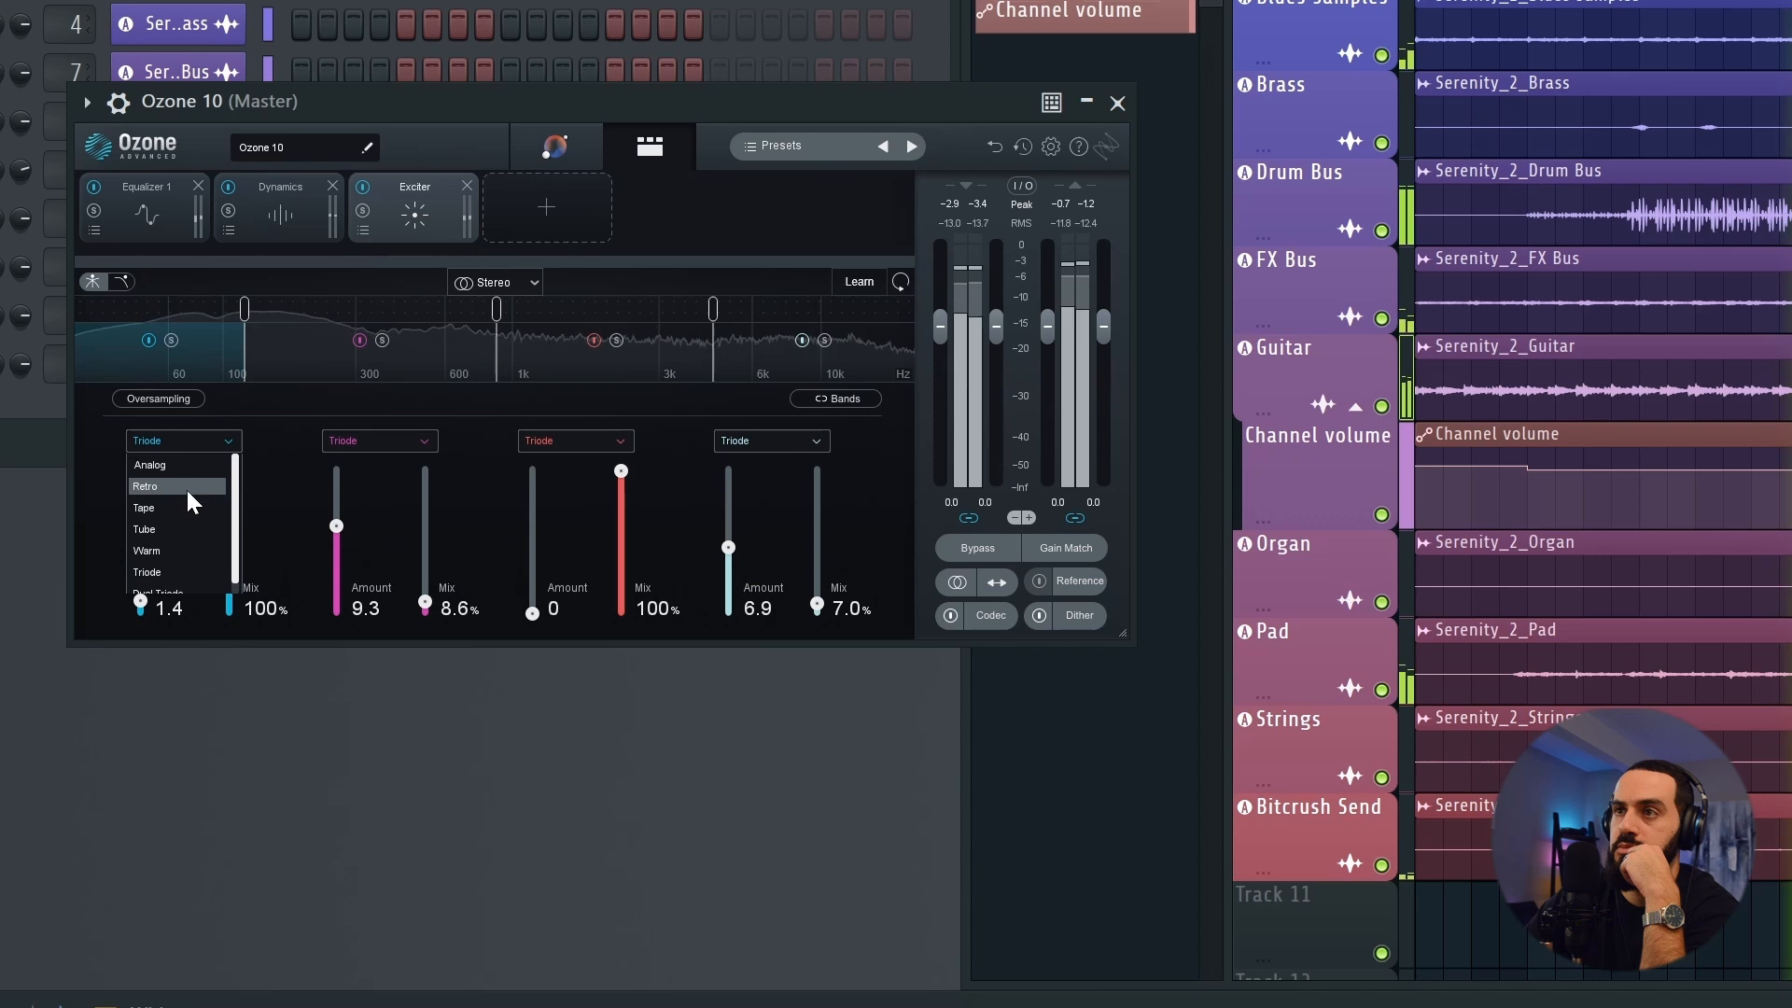
left_click(186, 529)
mouse_move(140, 602)
left_mouse_down()
mouse_move(143, 518)
mouse_move(148, 584)
left_mouse_up()
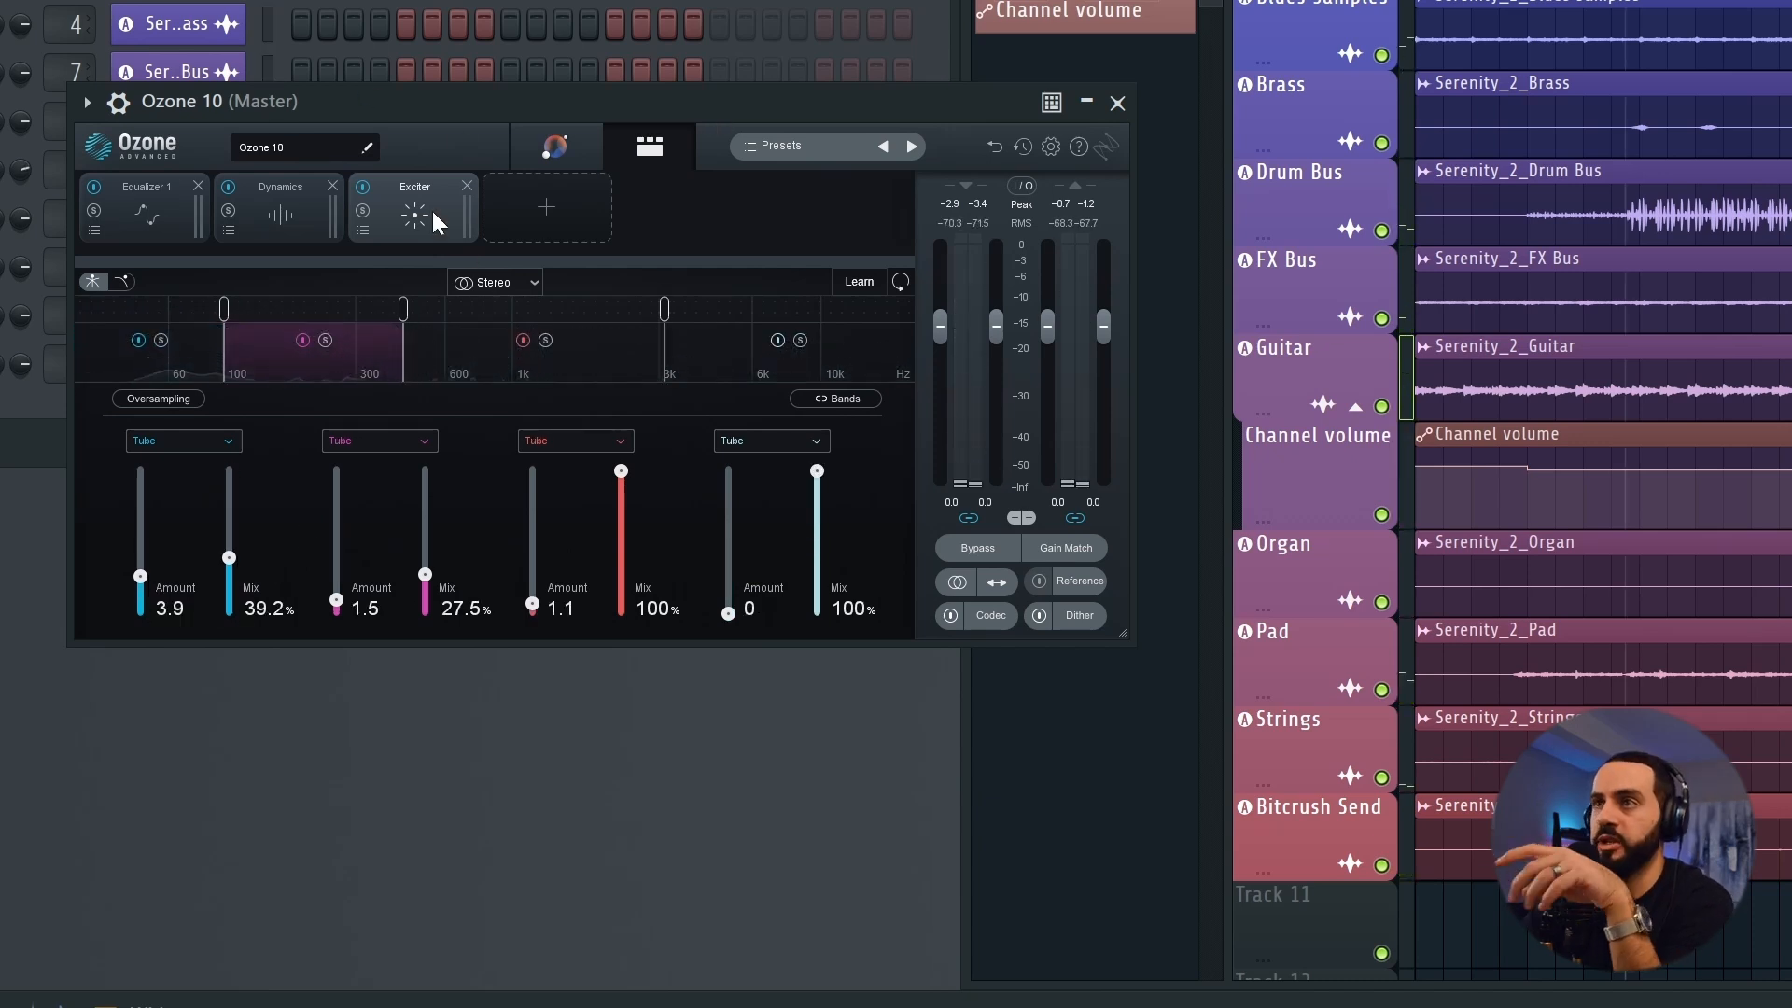
Review the saturation modes available for Exciter band 1
left_click(224, 441)
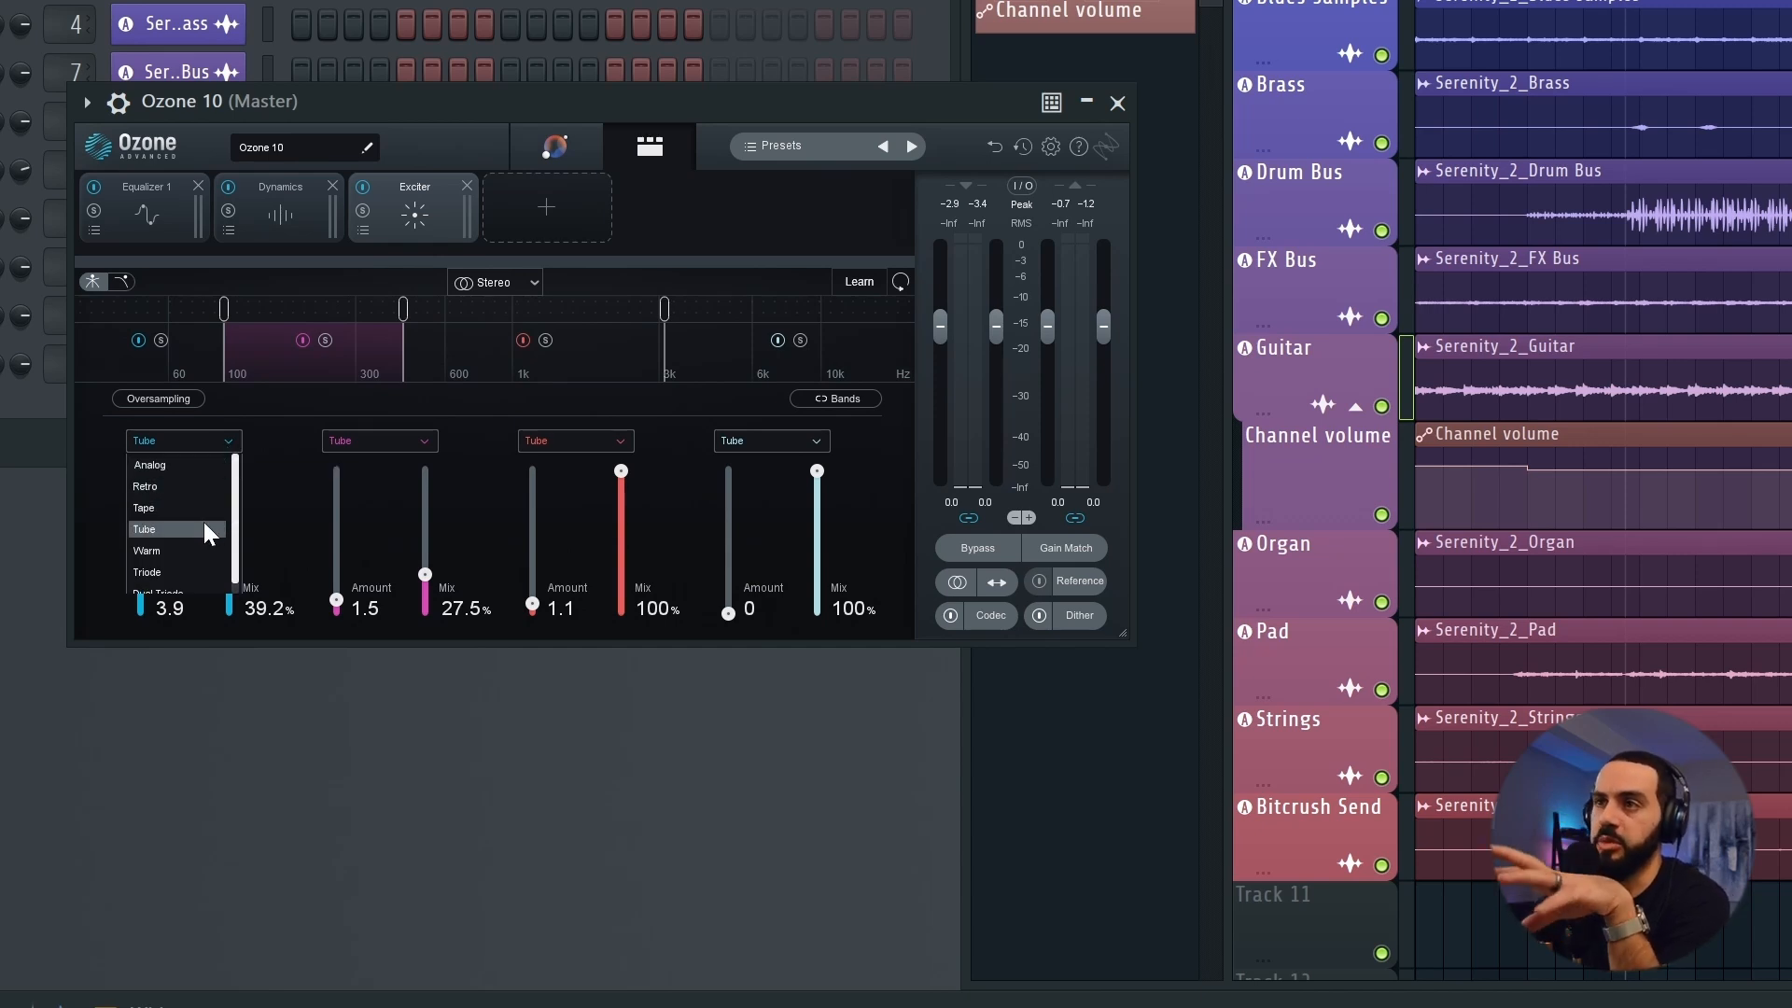
scroll(192, 541, "down", 1)
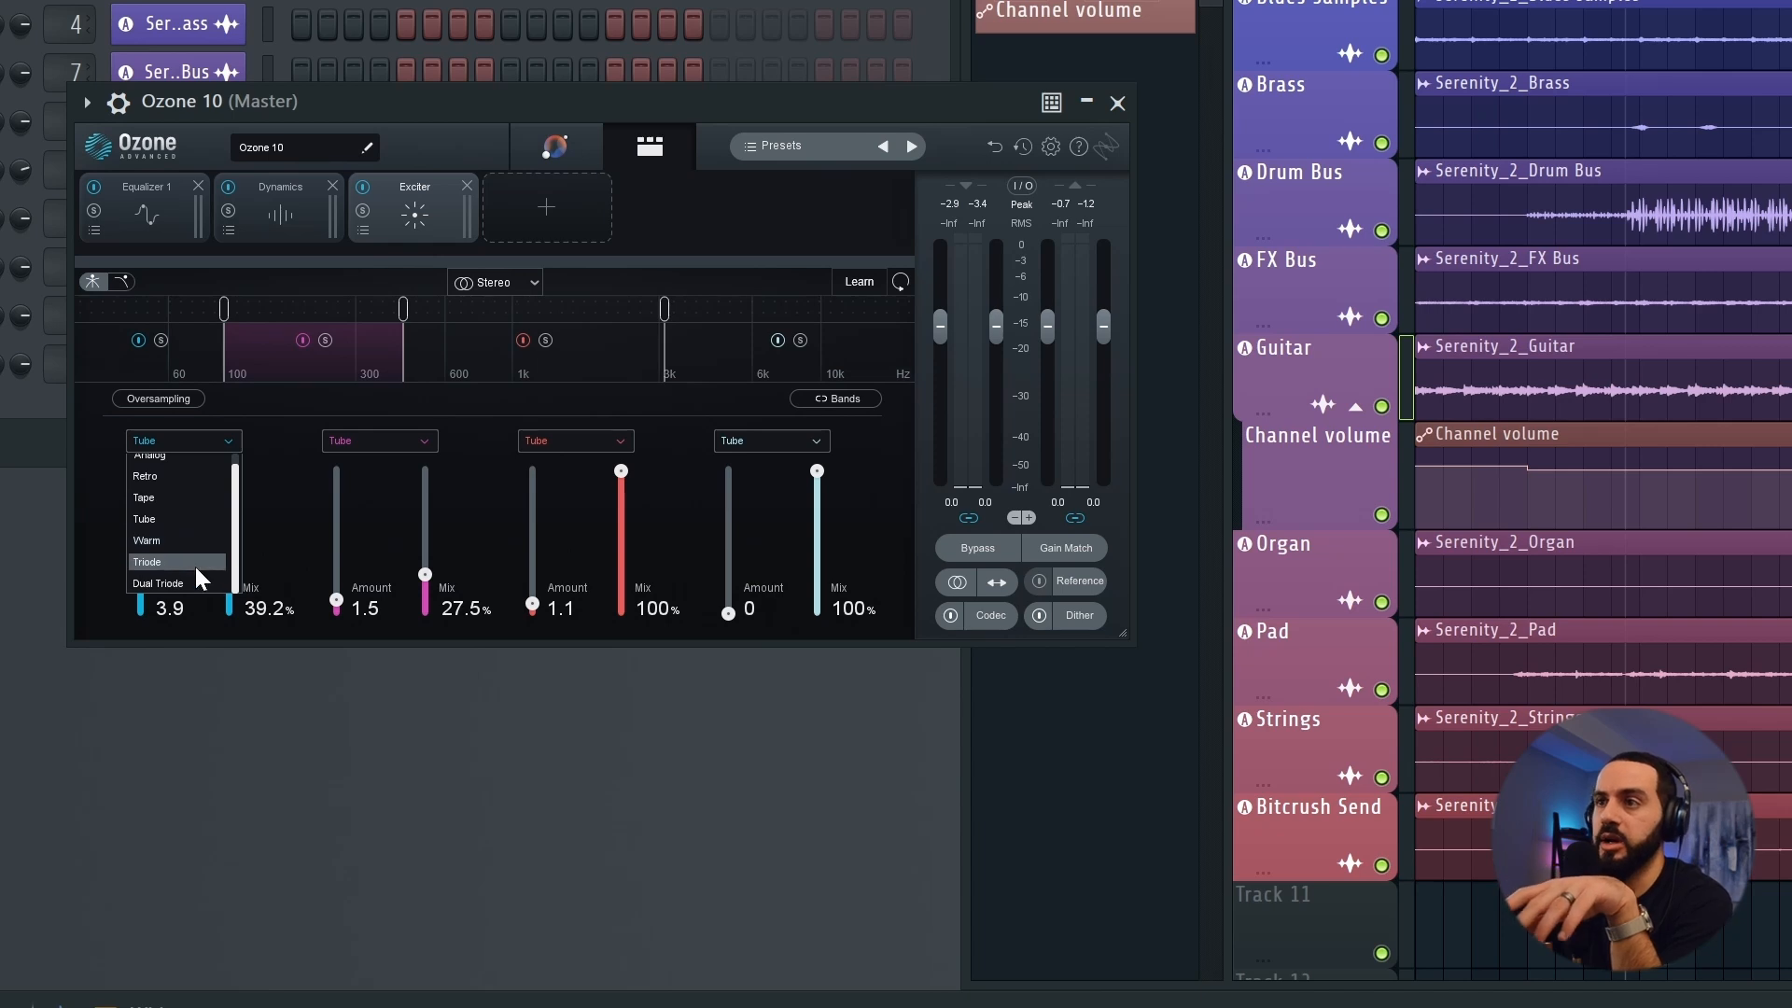
left_click(272, 518)
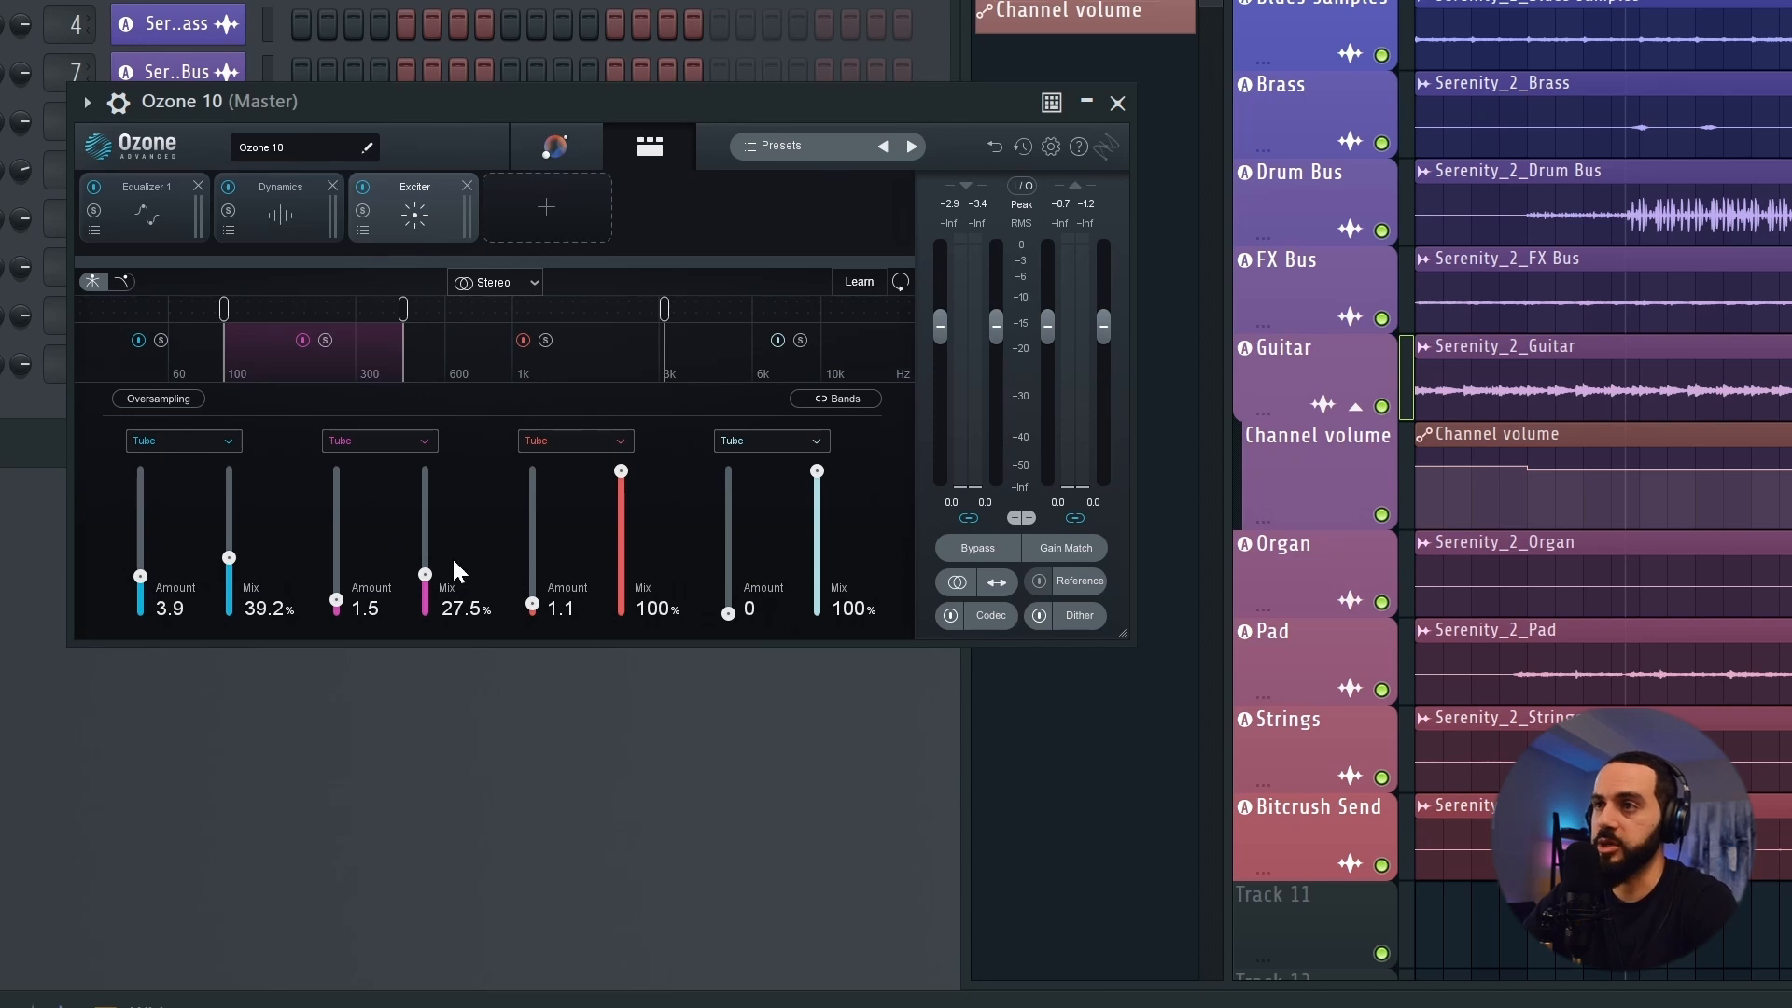
During playback, set Exciter band 4 to amount 4.2 and mix 50.3%, and soloed band 2 to amount 3.0 and mix 35.3%
key("space")
left_click_drag(741, 534, 741, 574)
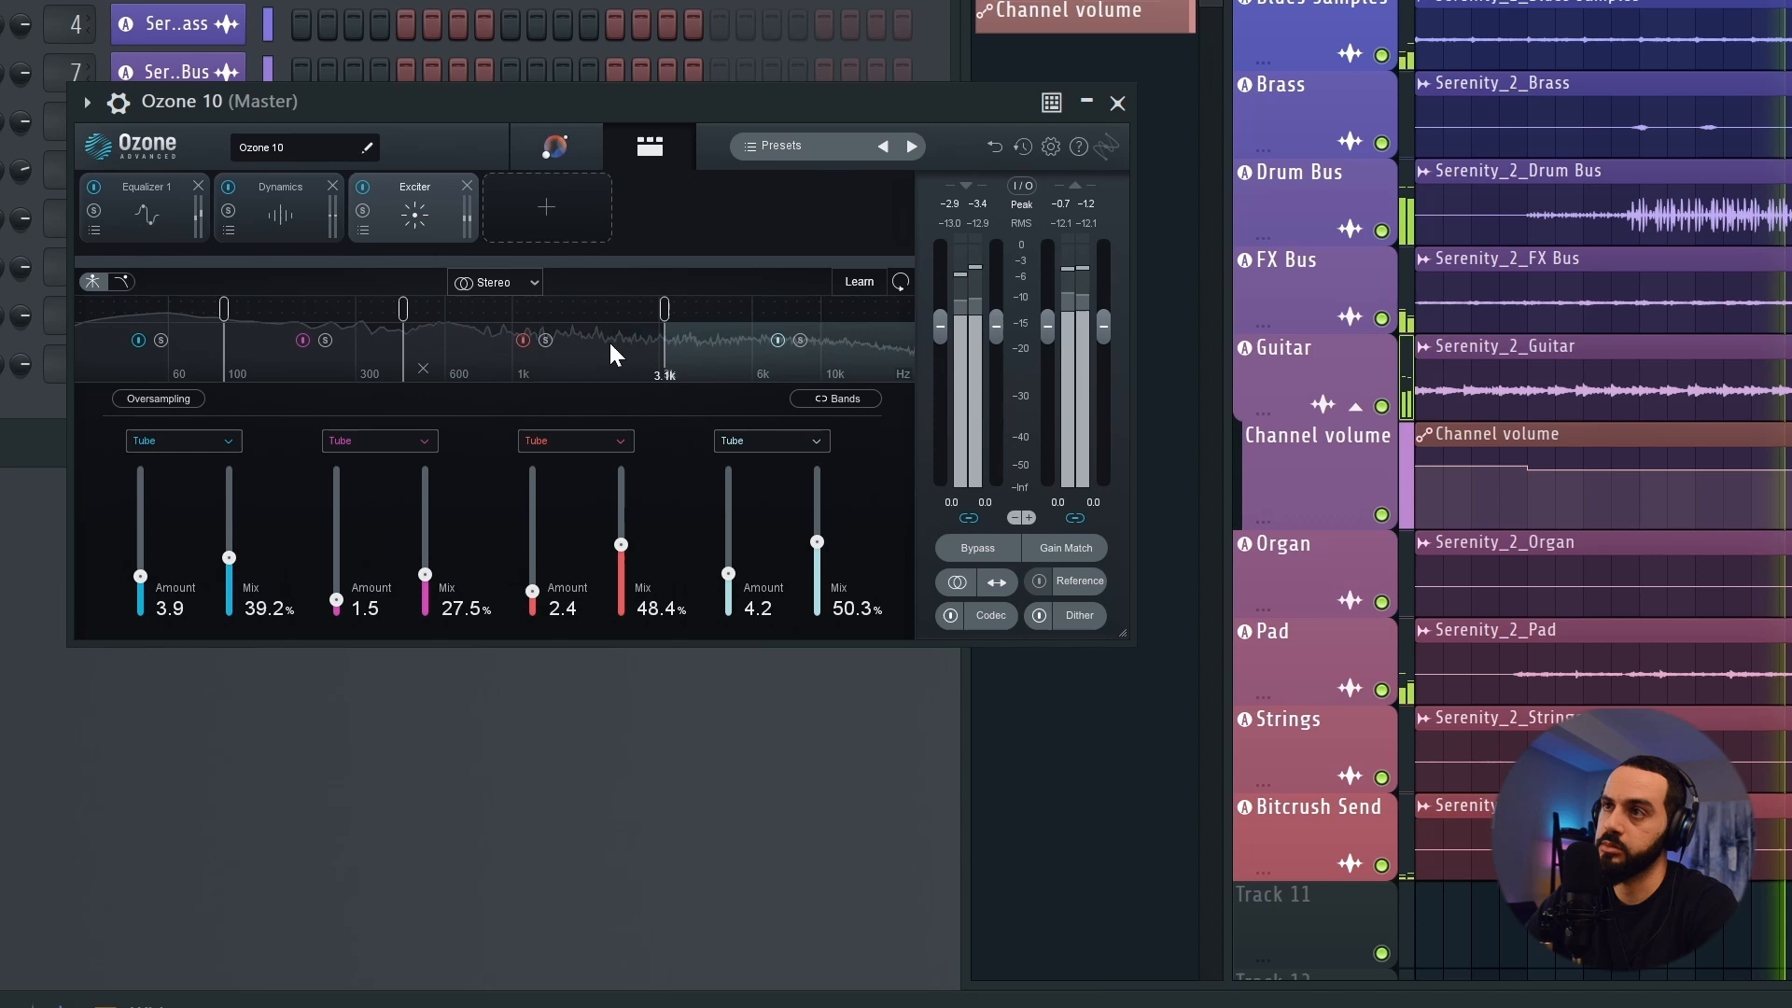
left_click(325, 340)
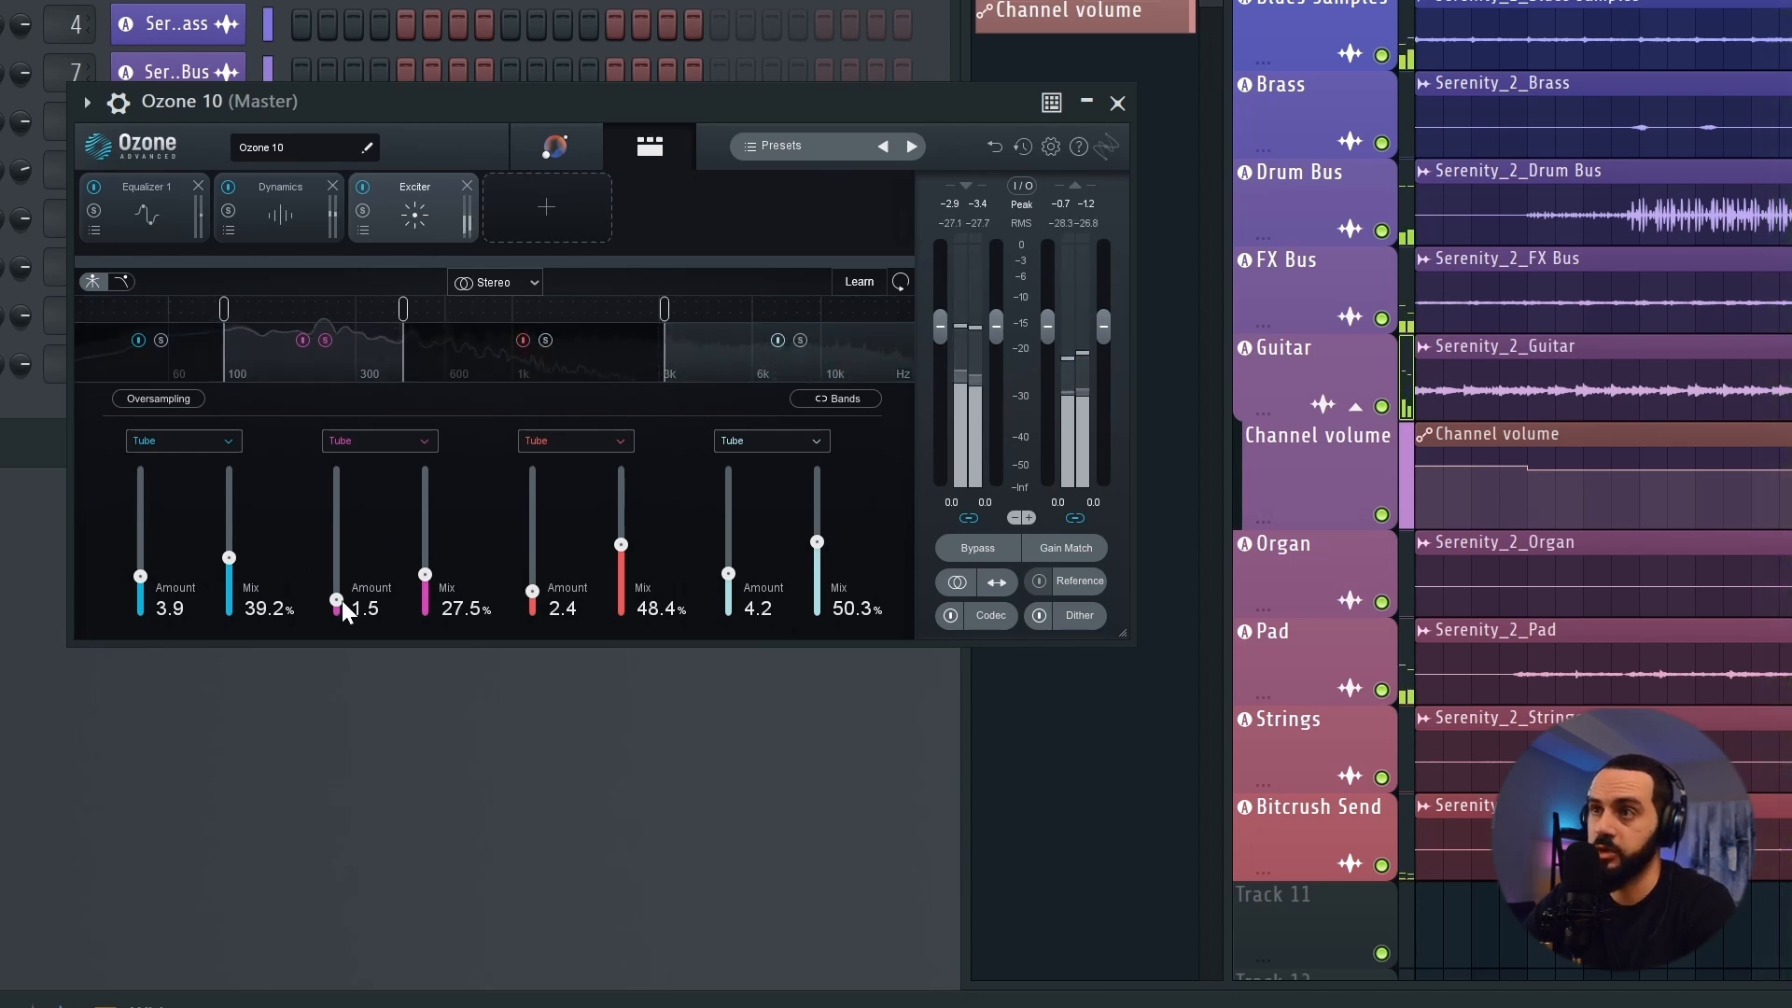
left_click_drag(341, 604, 426, 565)
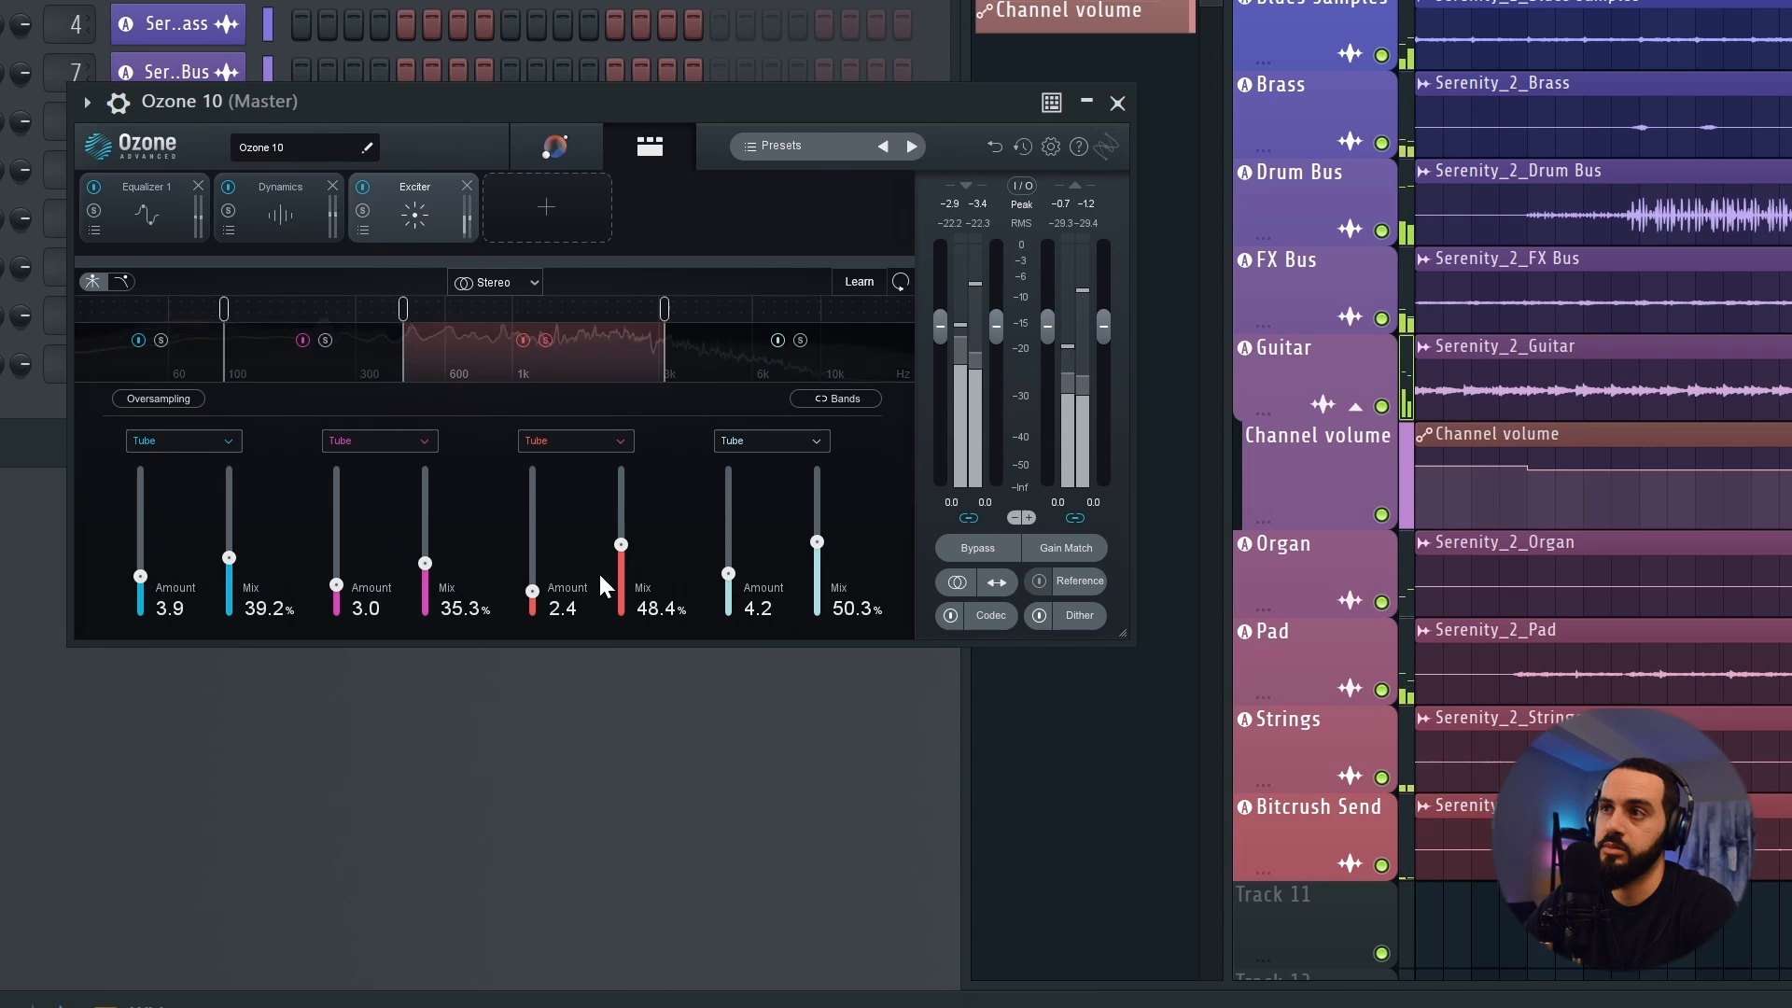
Set soloed Exciter band 3 to amount 2.5 and mix 56.9%, comparing it with the band bypassed
left_click_drag(537, 578, 619, 560)
left_click(522, 341)
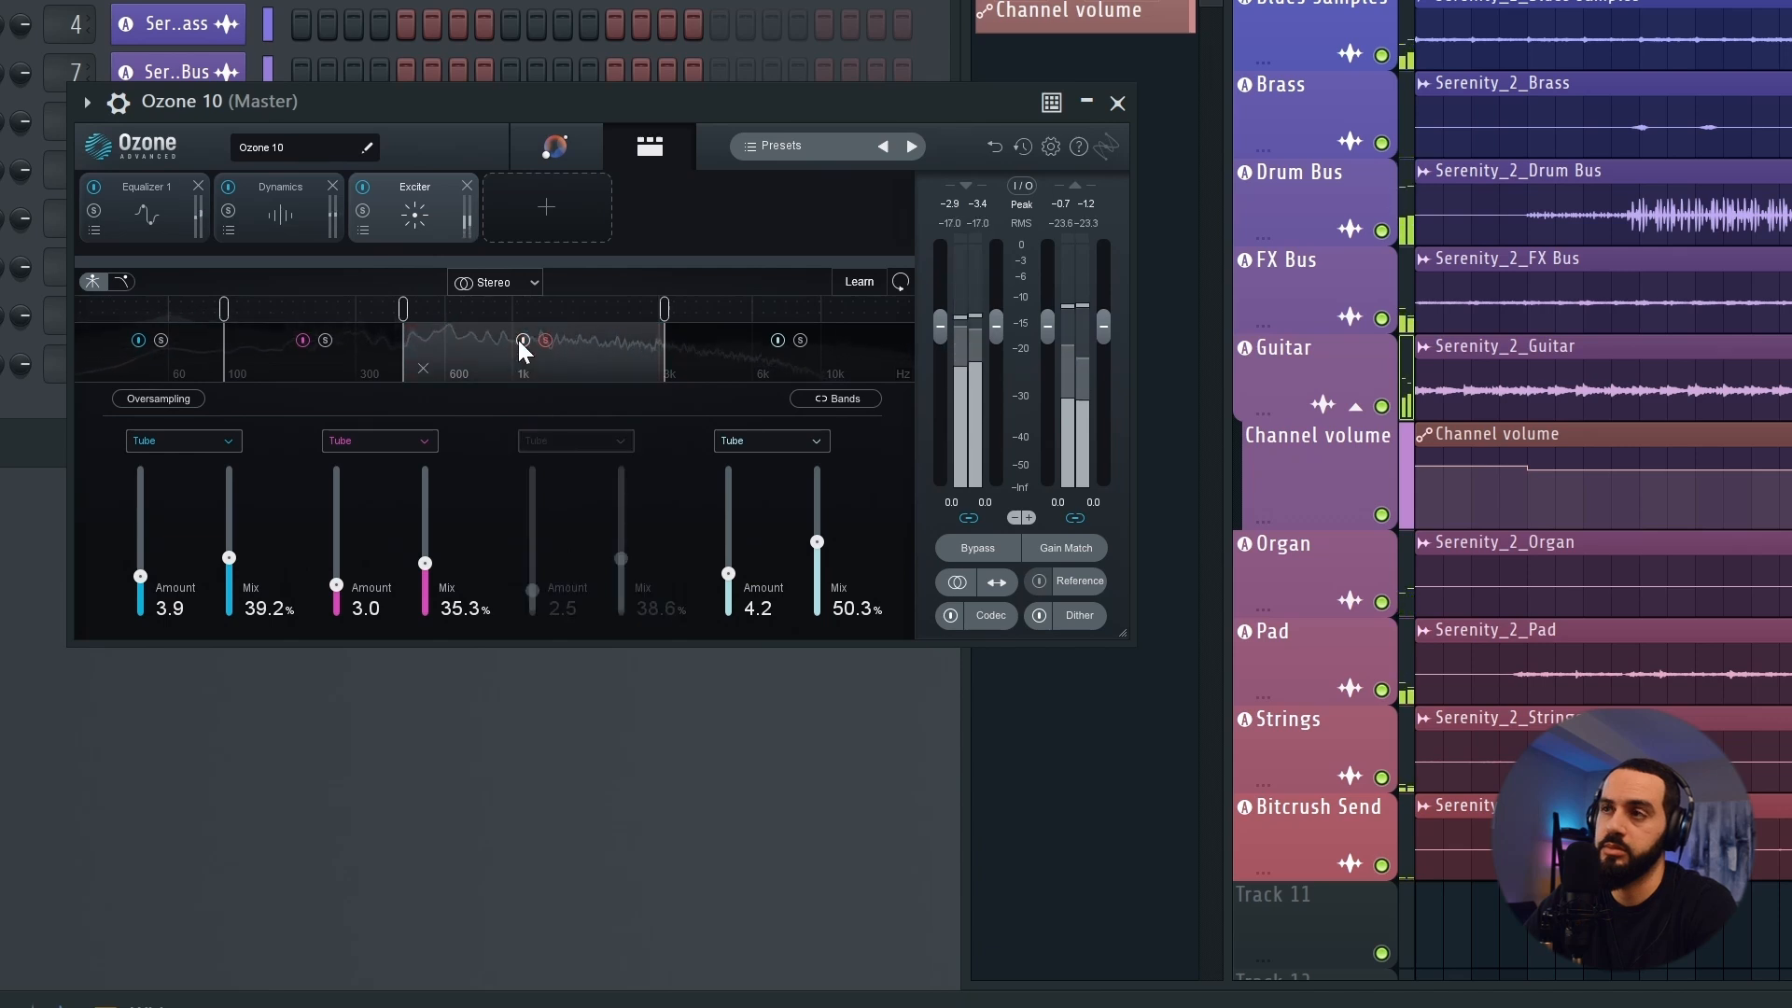
left_click(521, 341)
left_click(521, 341)
left_click(522, 340)
left_click_drag(622, 558, 621, 531)
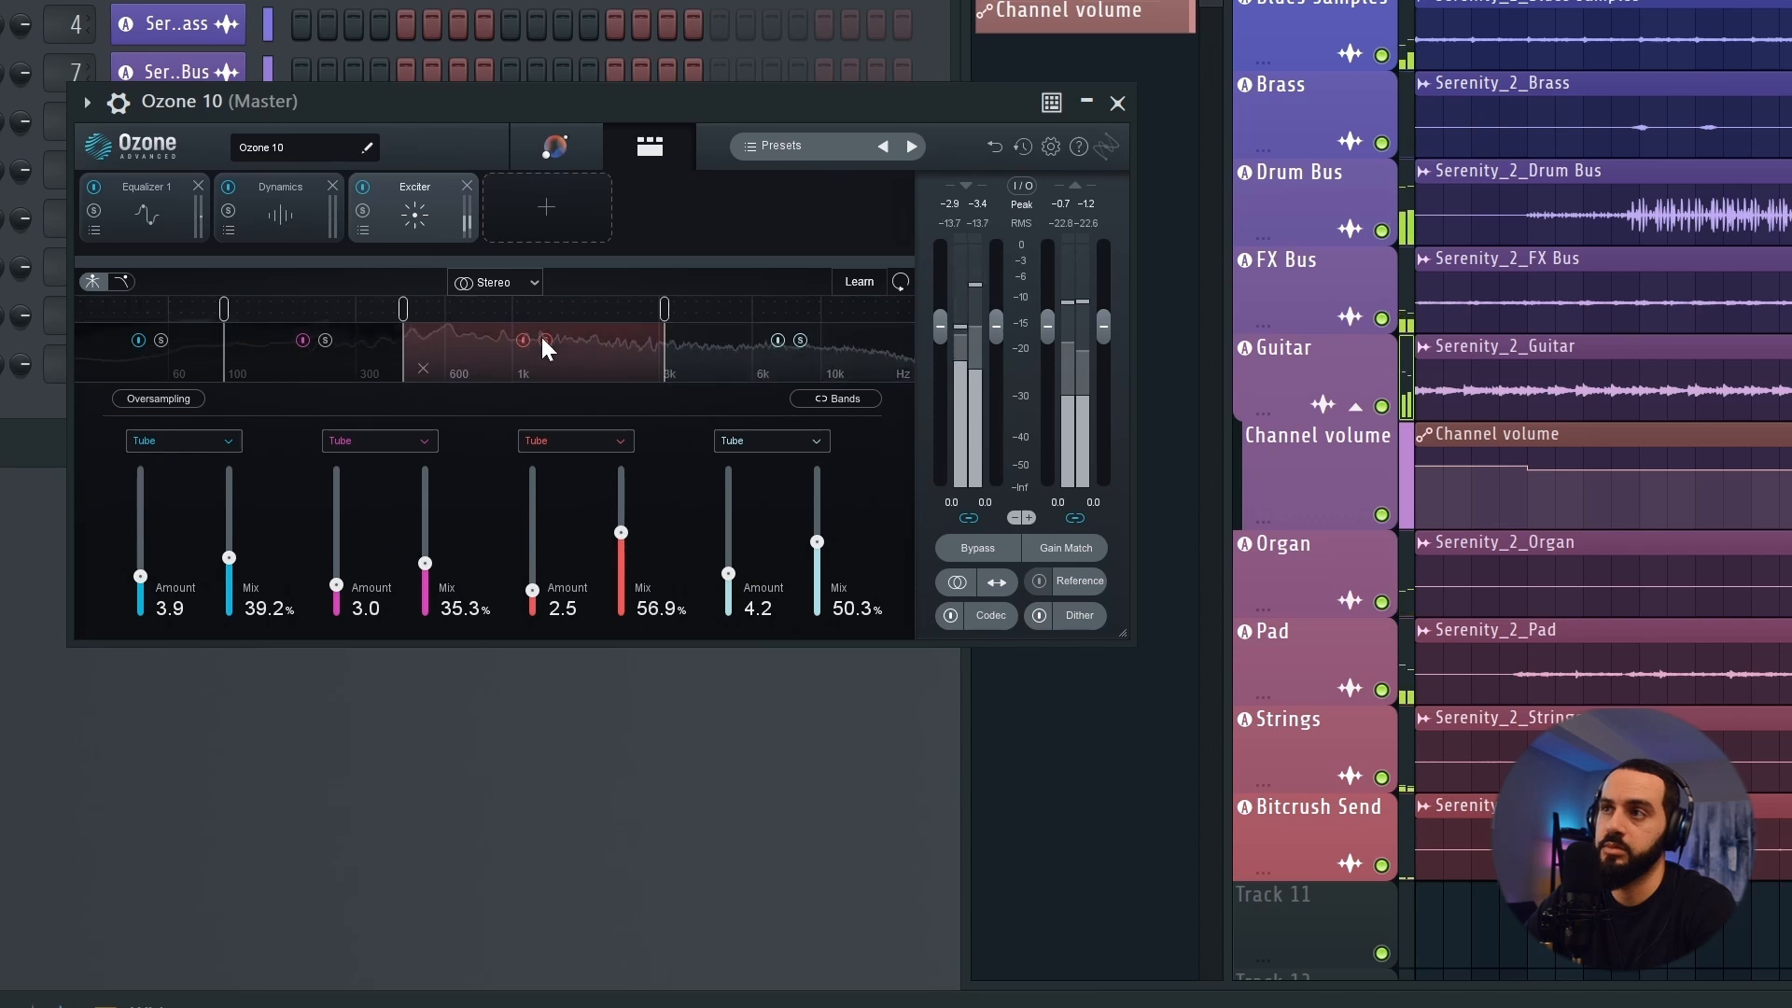
Compare Exciter band 4 with and without processing, and set it to amount 4.1 and mix 47.1%
left_click(775, 341)
left_click(773, 339)
left_click_drag(728, 573, 816, 547)
Add a Dynamic EQ module after the Exciter in the mastering chain
left_click(546, 206)
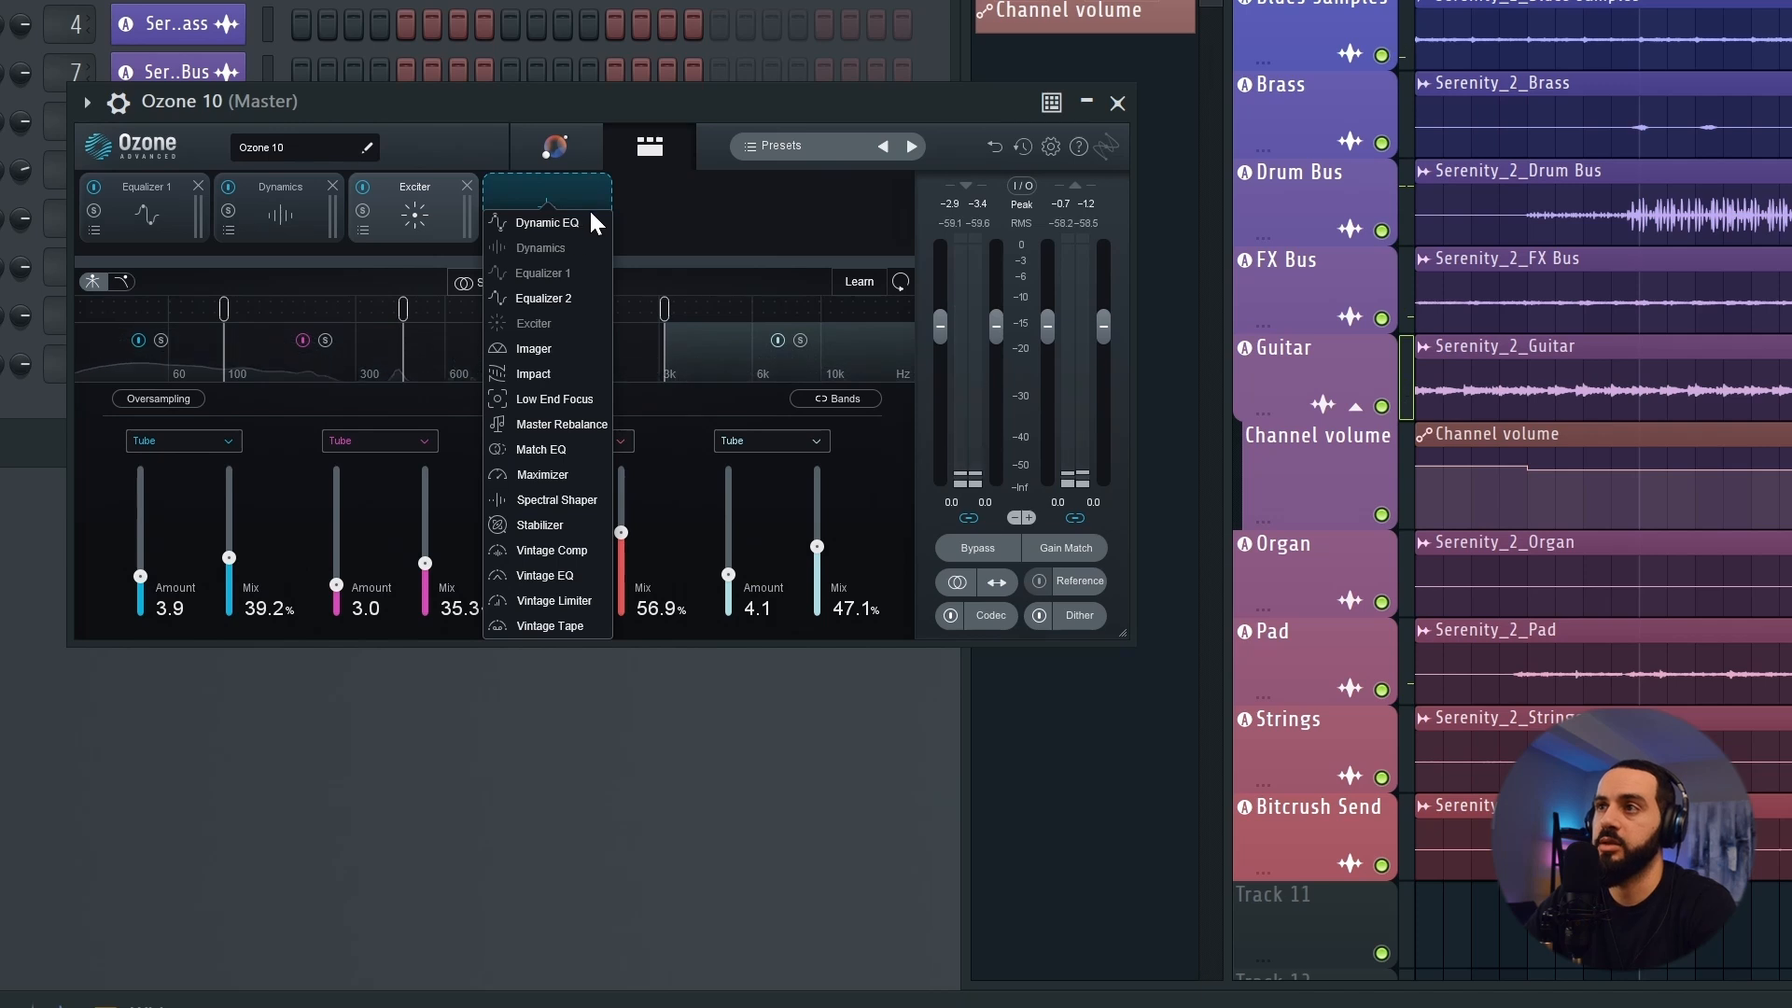
left_click(575, 218)
mouse_move(220, 400)
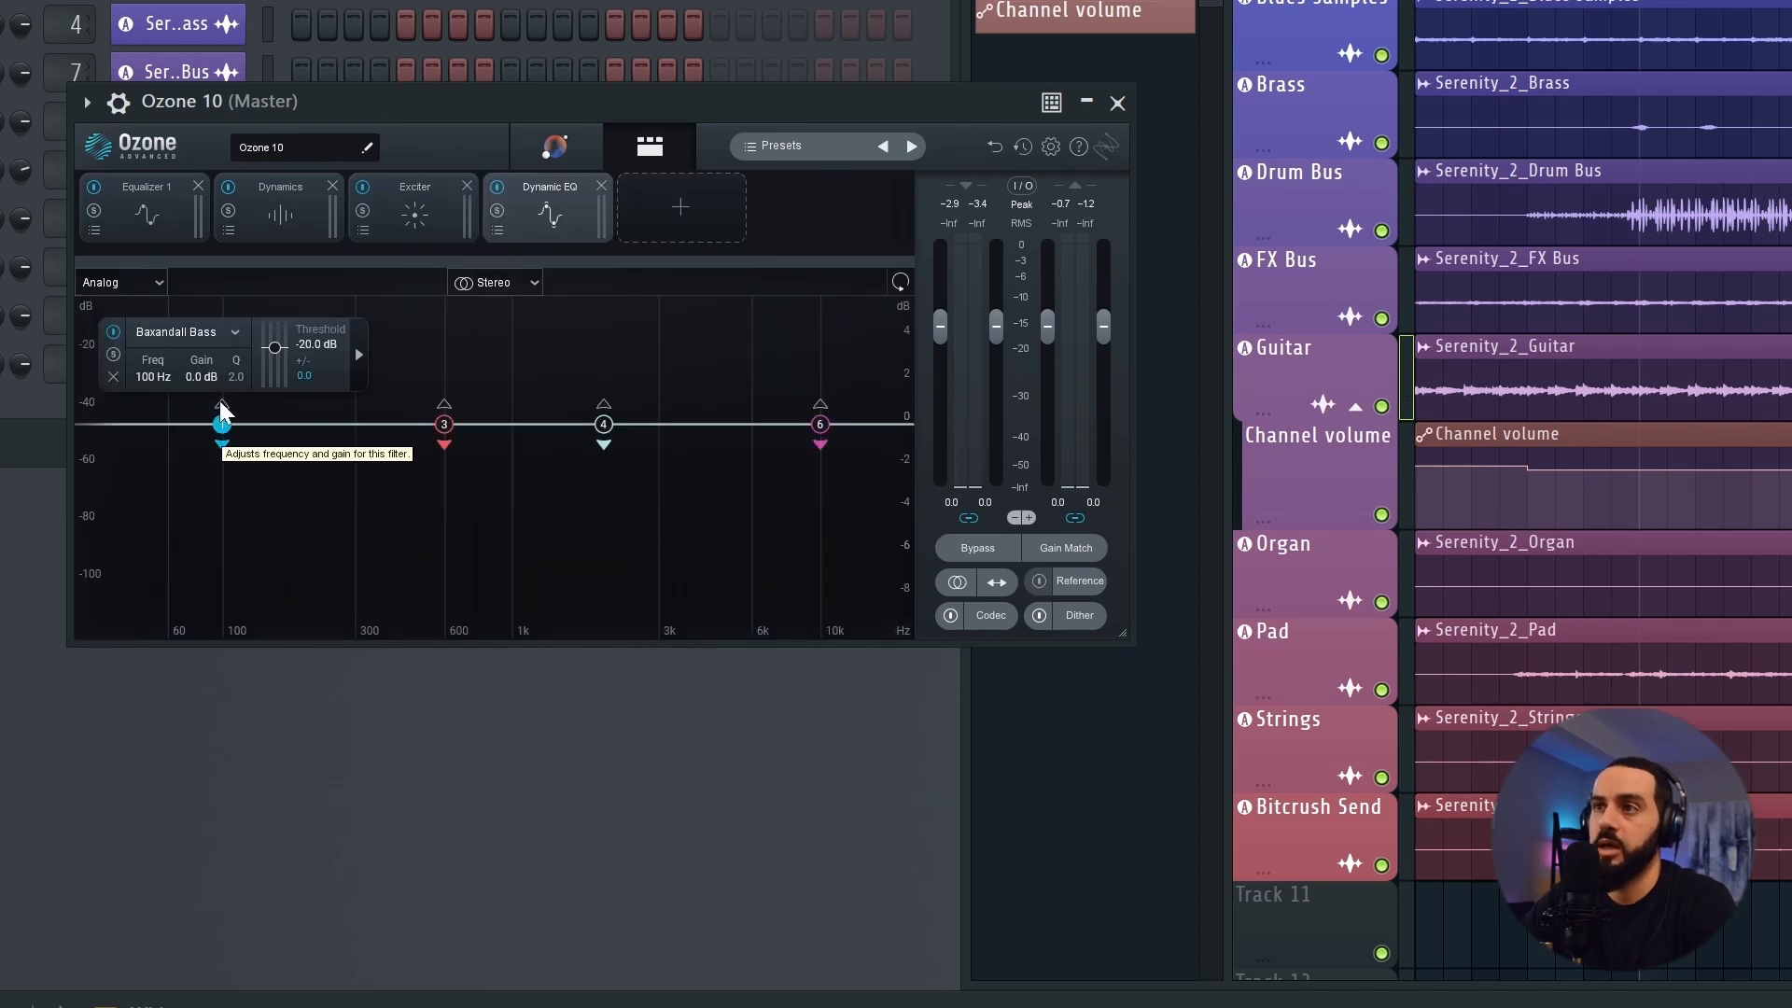
During playback, set Dynamic EQ band 1 to 237 Hz and 0.7 dB gain, with upward dynamic direction and a -25.0 dB threshold
key("space")
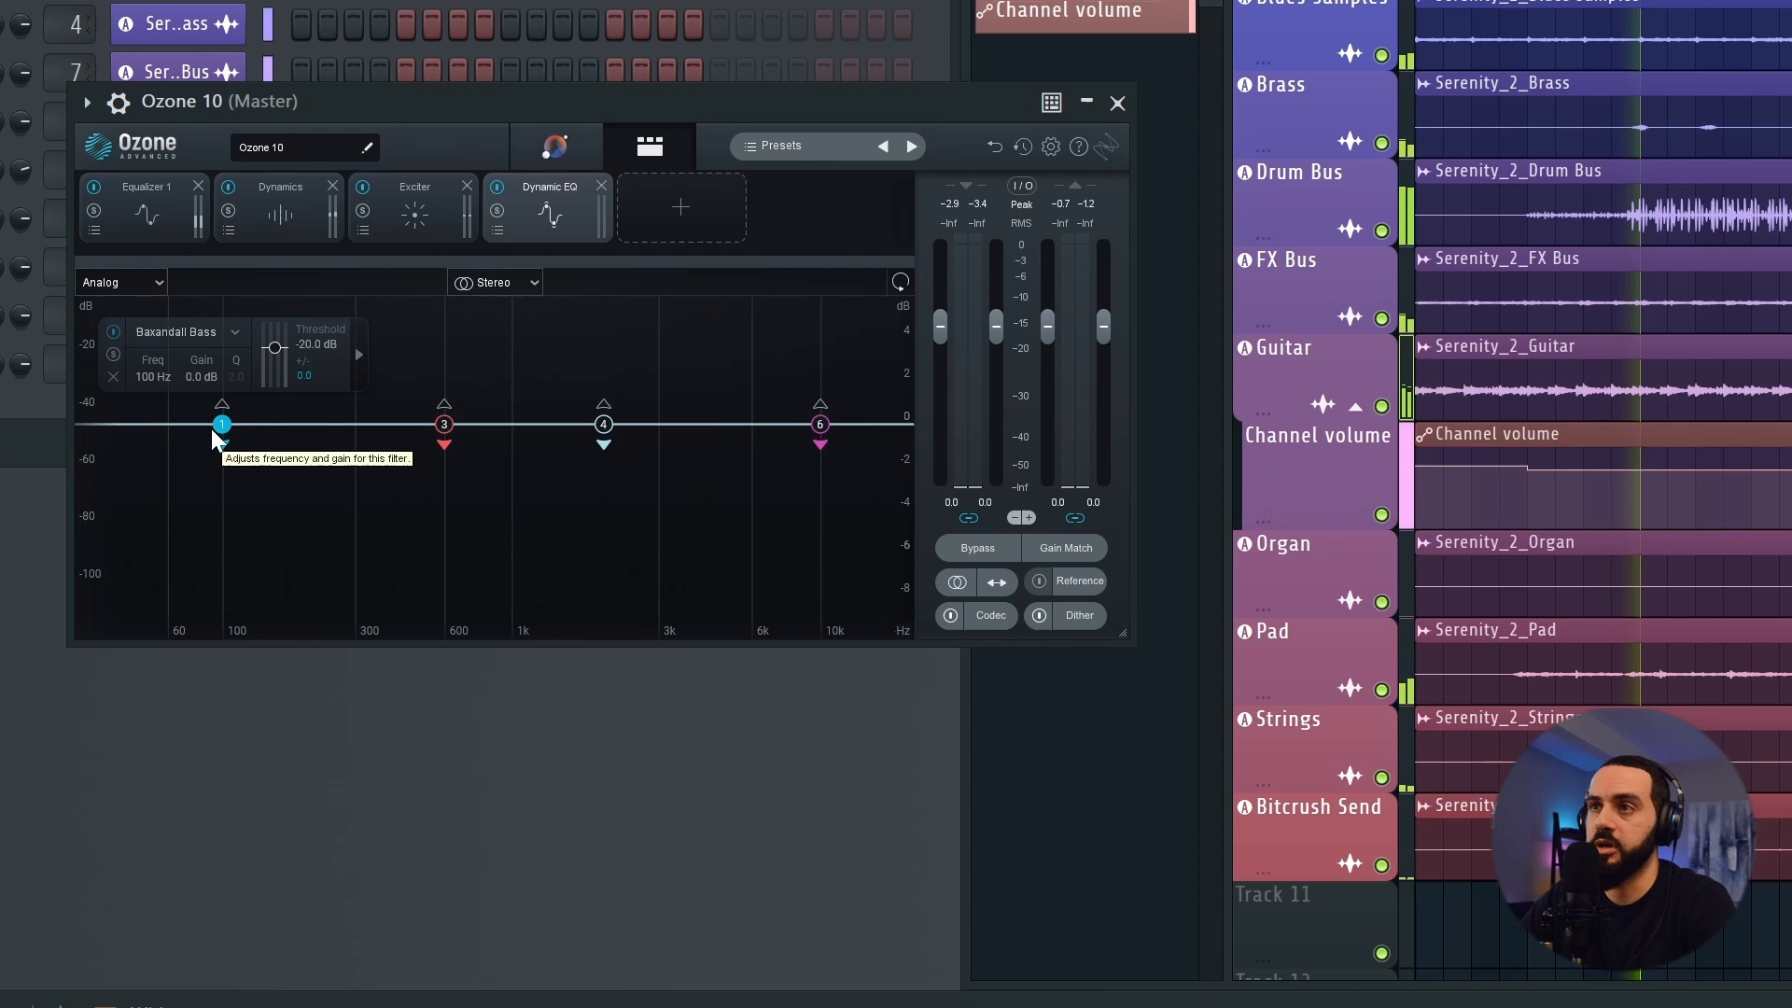
left_click_drag(222, 427, 328, 417)
key("space")
left_click(227, 398)
key("space")
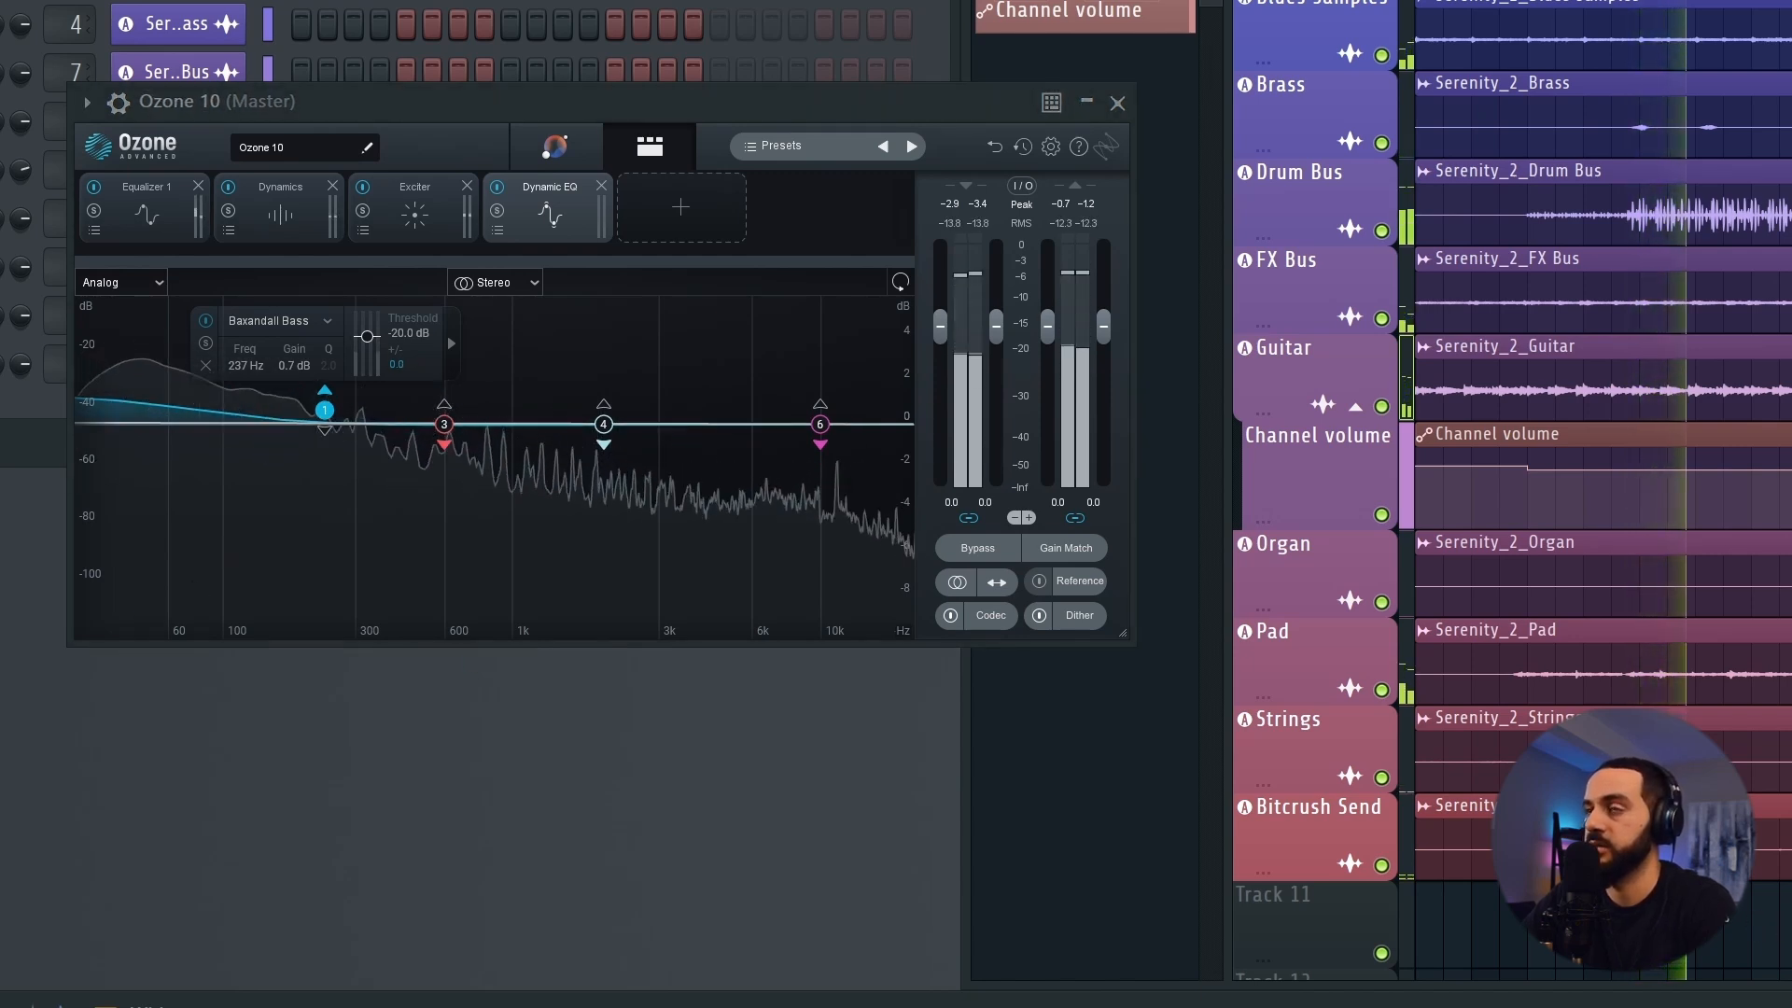
left_click_drag(368, 337, 371, 353)
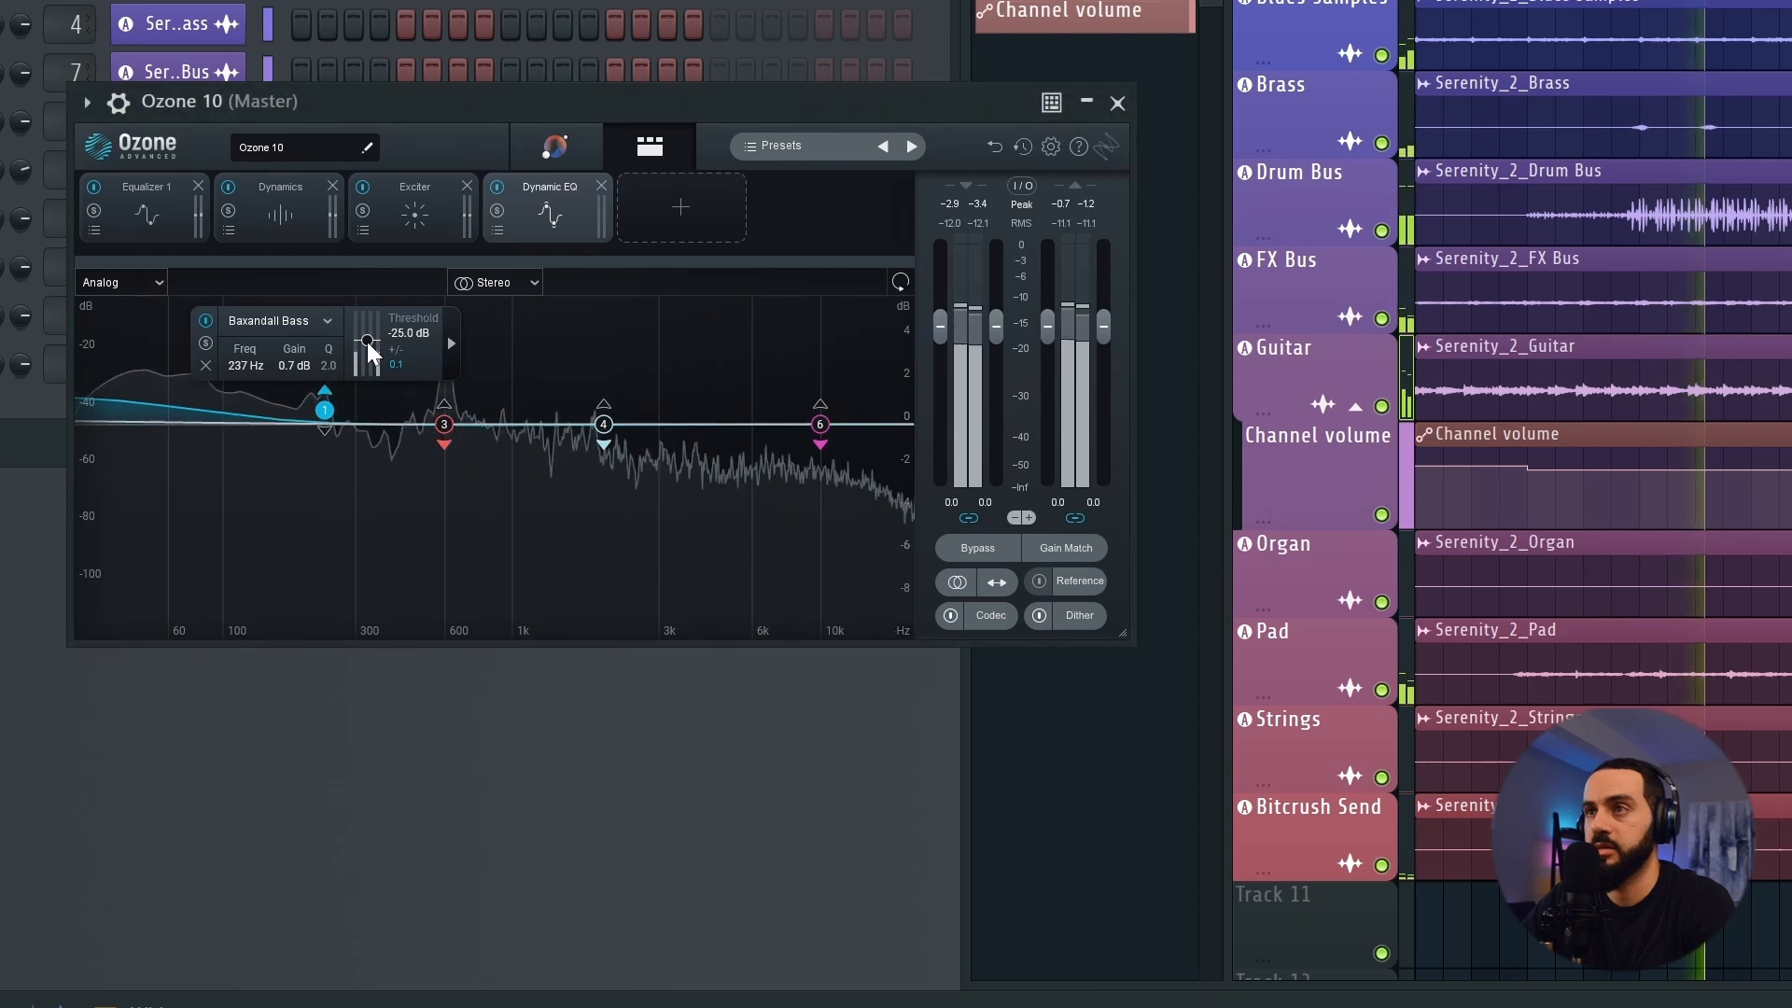
left_click_drag(325, 410, 322, 409)
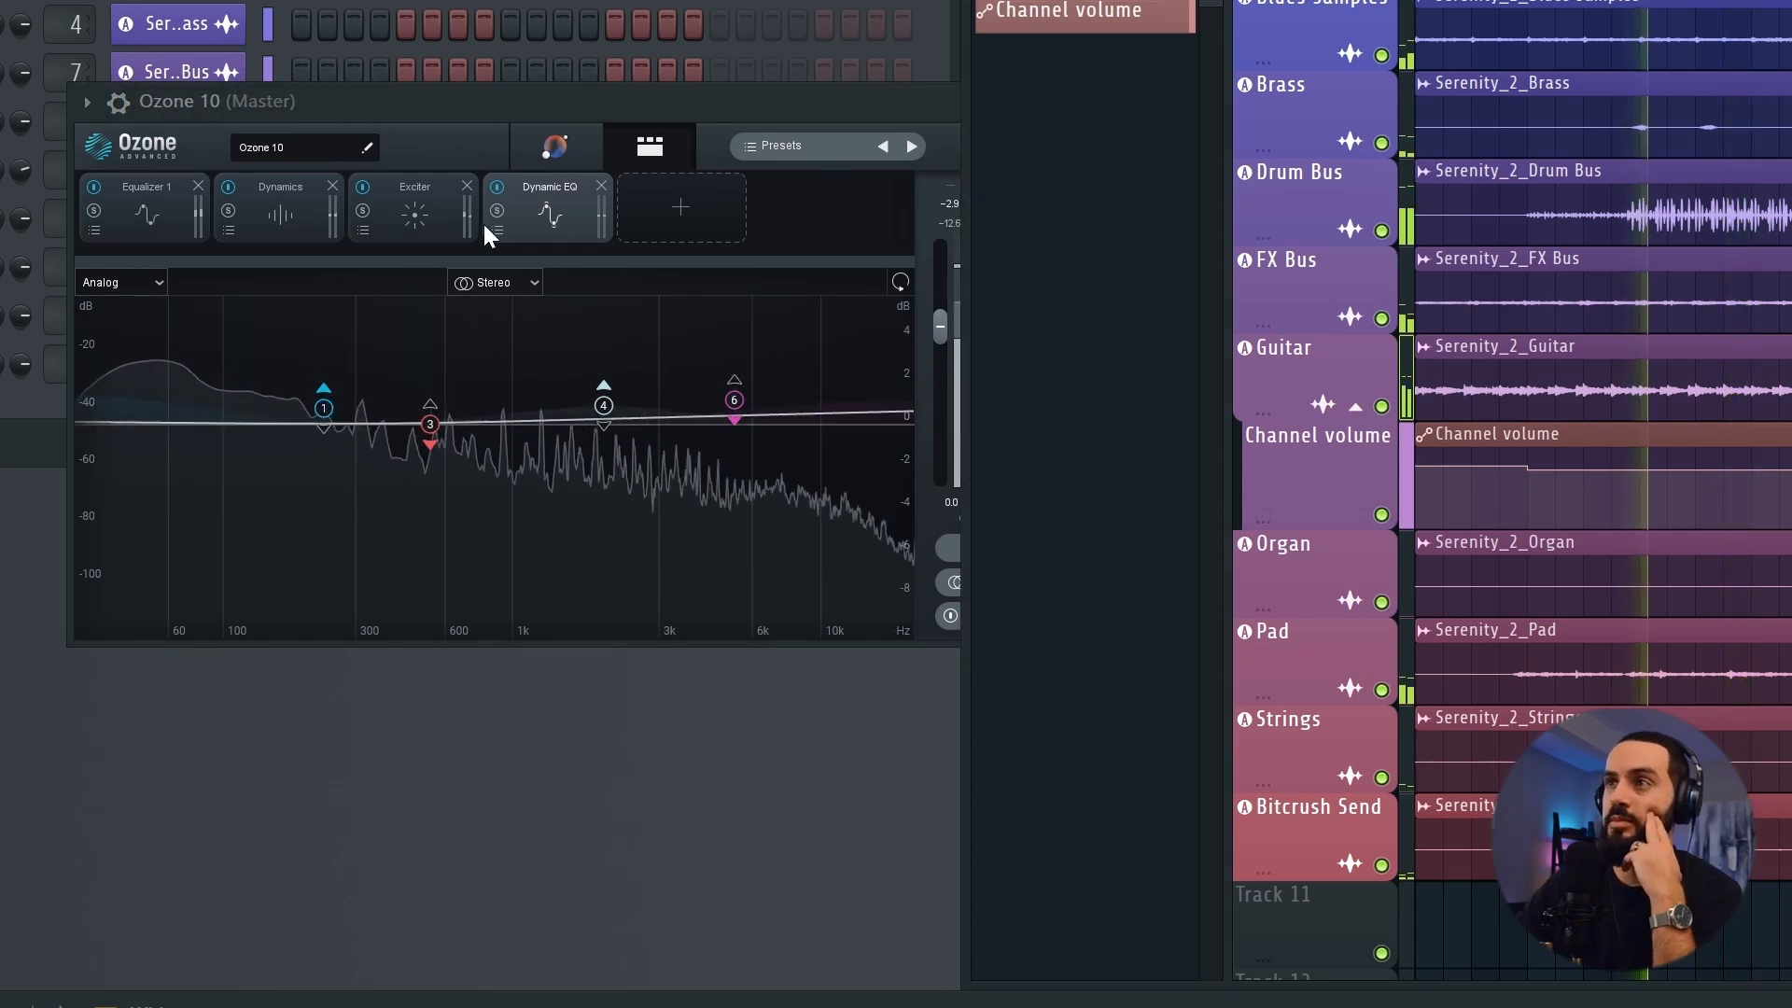
Compare the Dynamic EQ with its bypassed sound, and raise band 1 to about 0.9 dB and band 6 to 1.4 dB at 5215 Hz
left_click(497, 187)
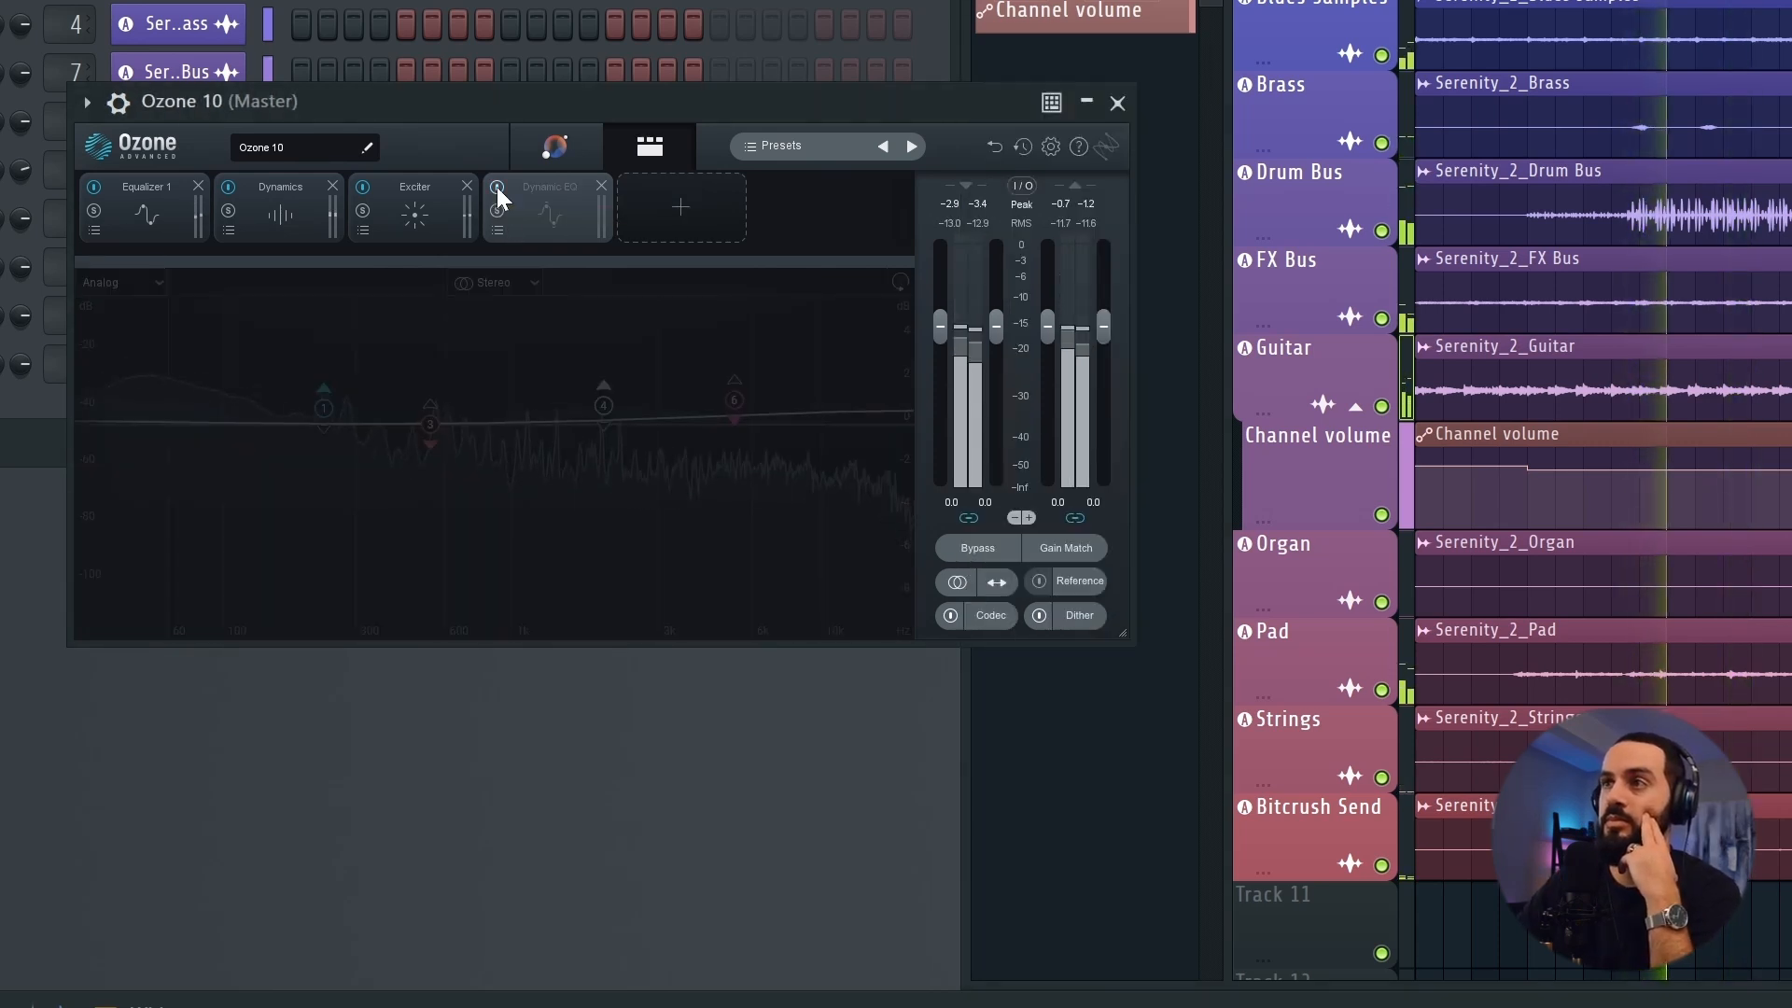
left_click(497, 186)
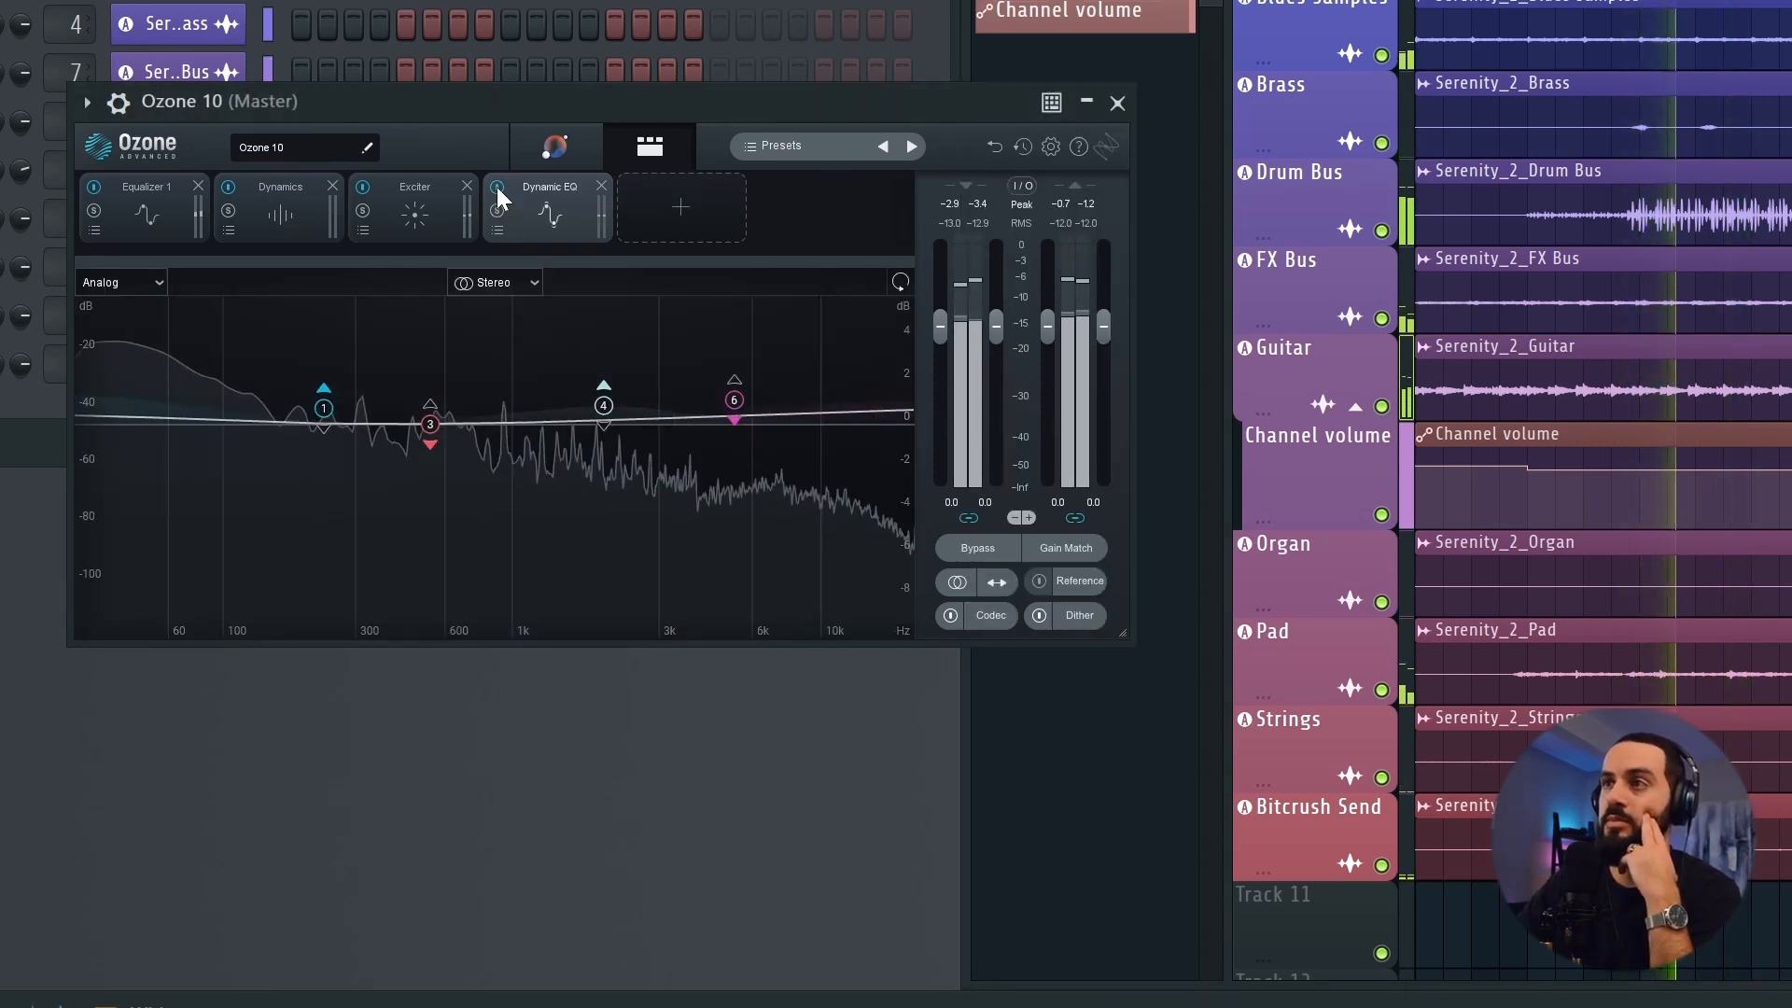
left_click(324, 407)
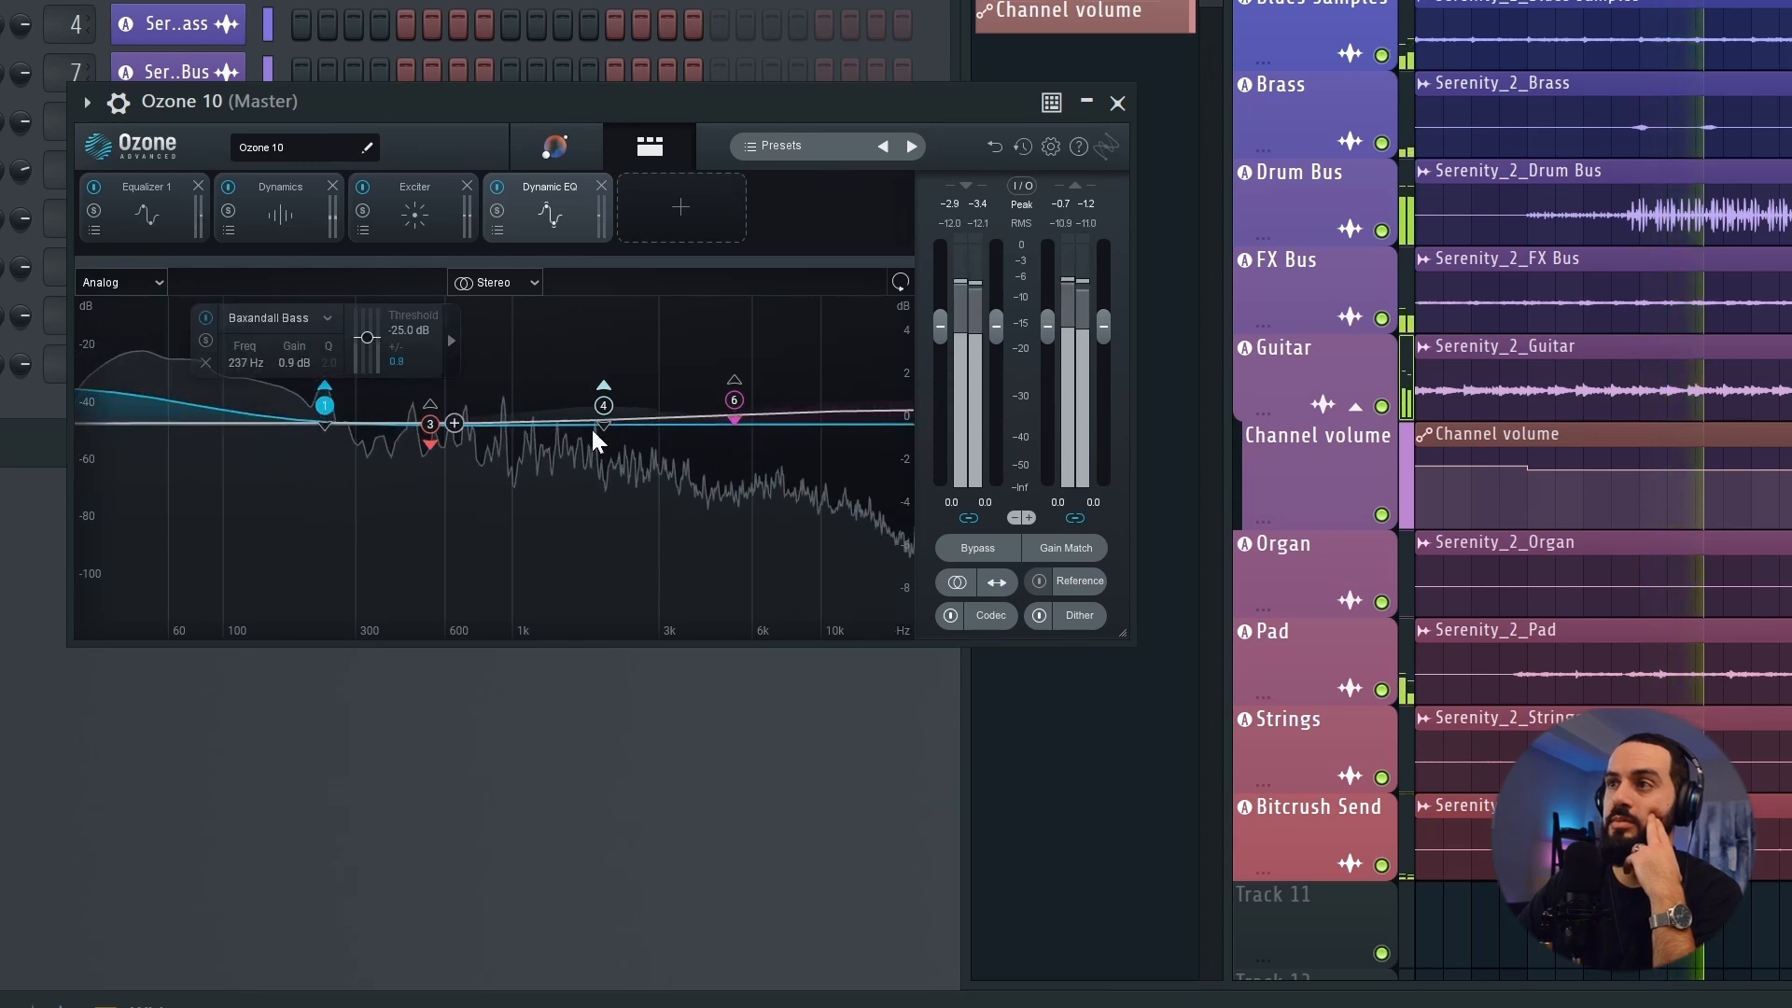
left_click_drag(741, 400, 739, 394)
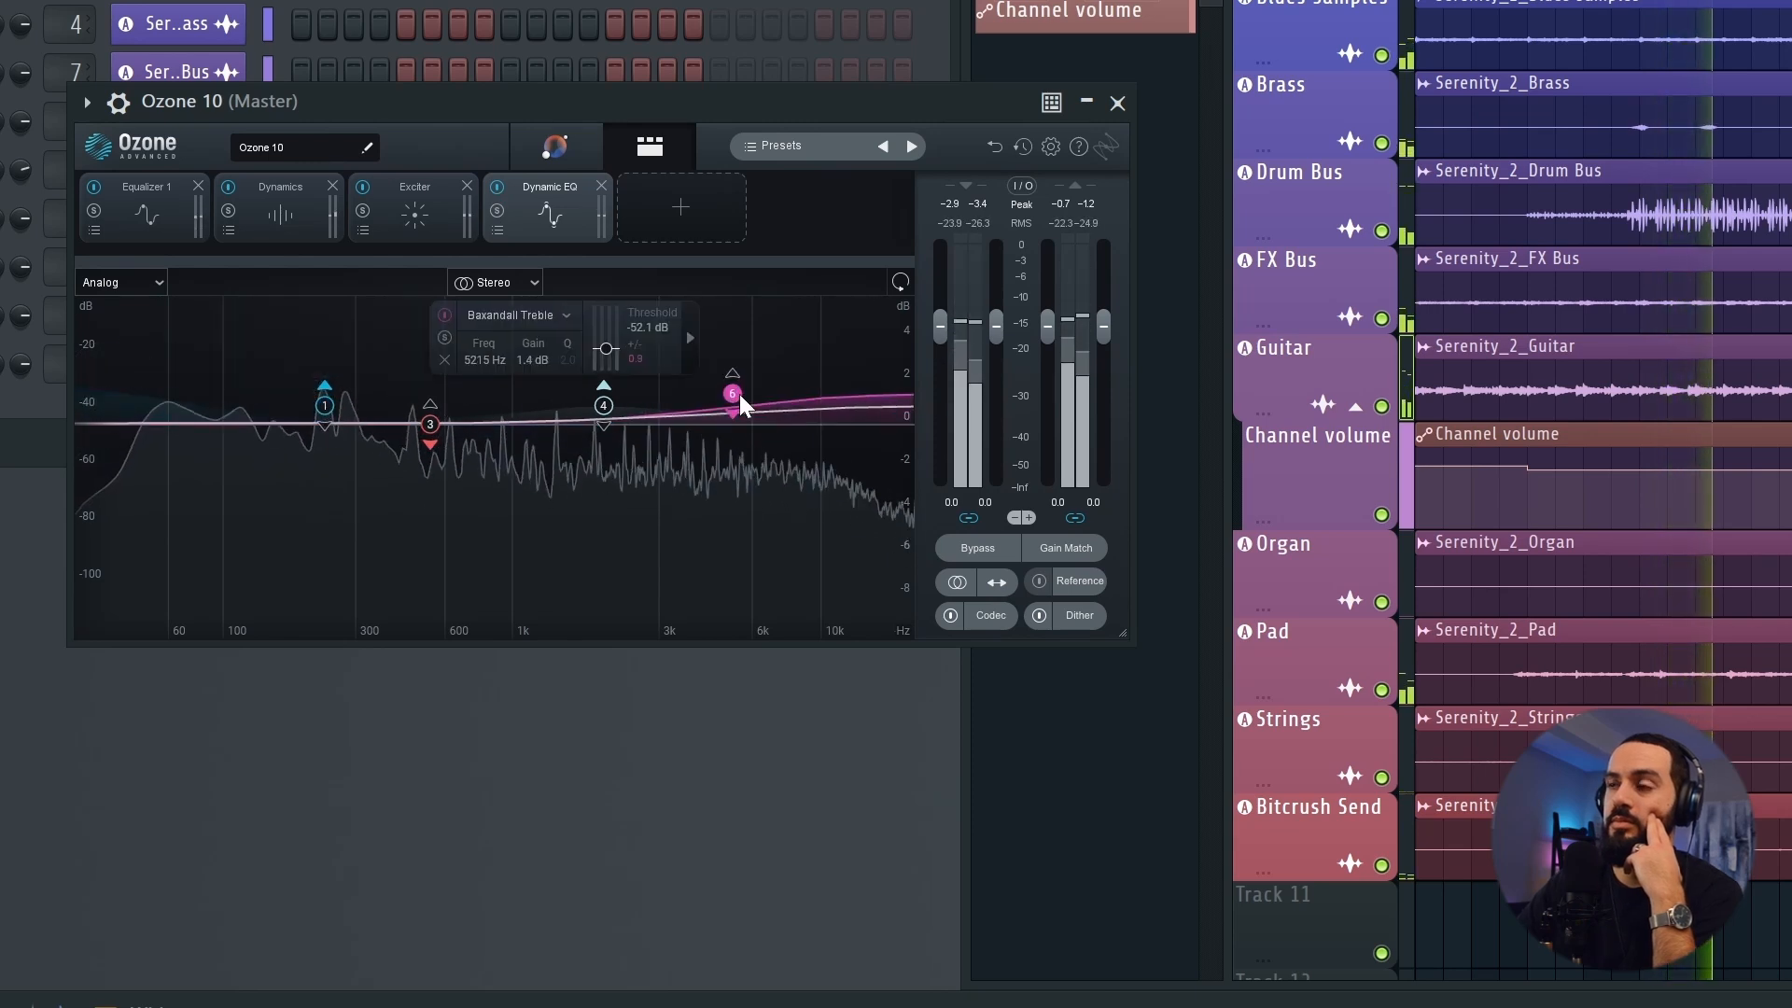
left_click(325, 405)
left_click(607, 404)
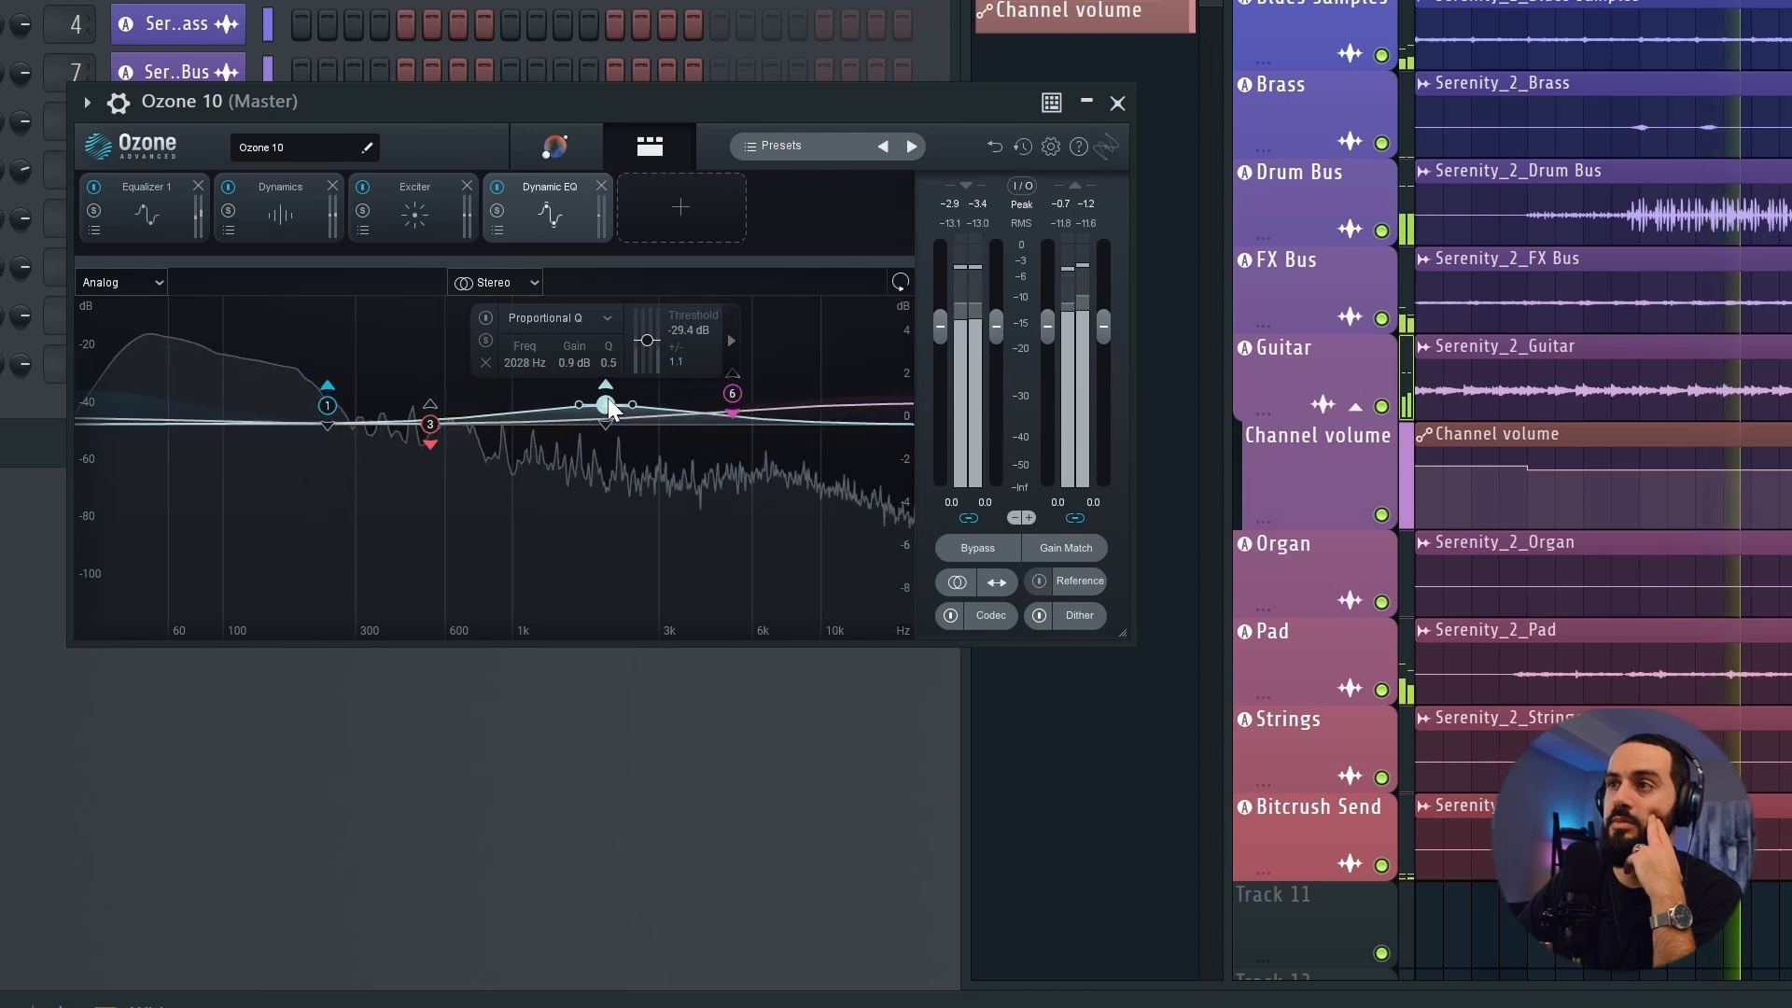
key("space")
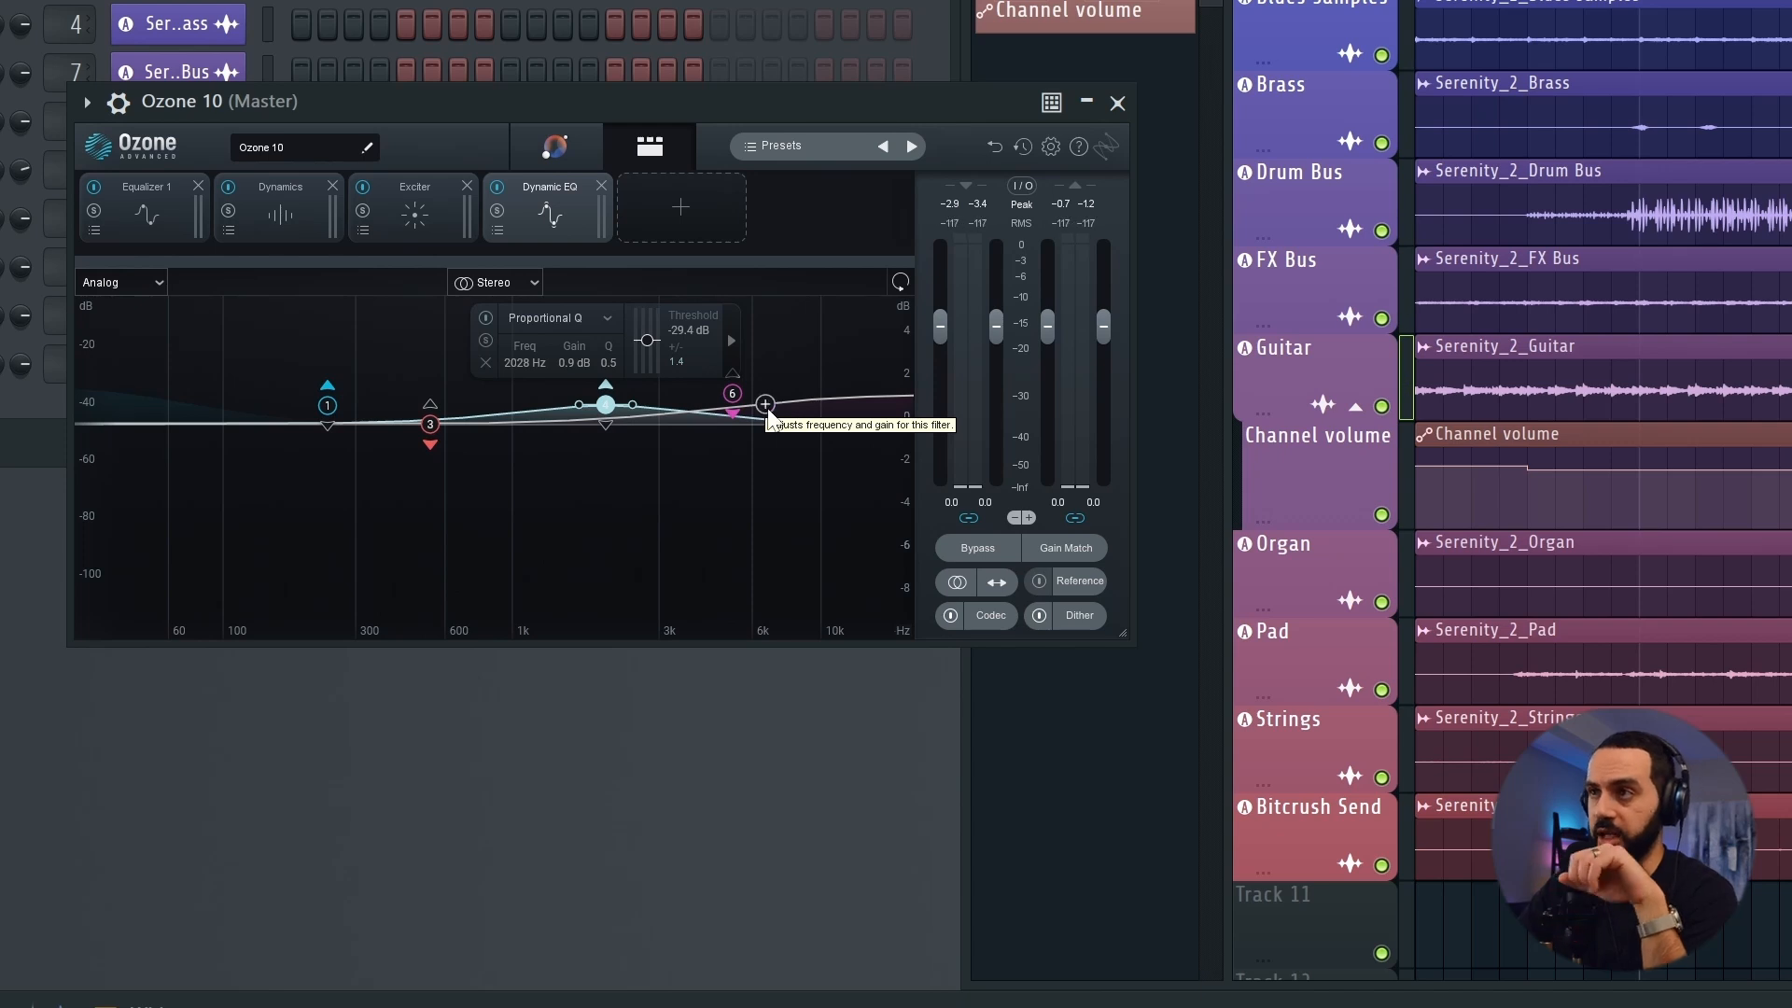
left_click(733, 393)
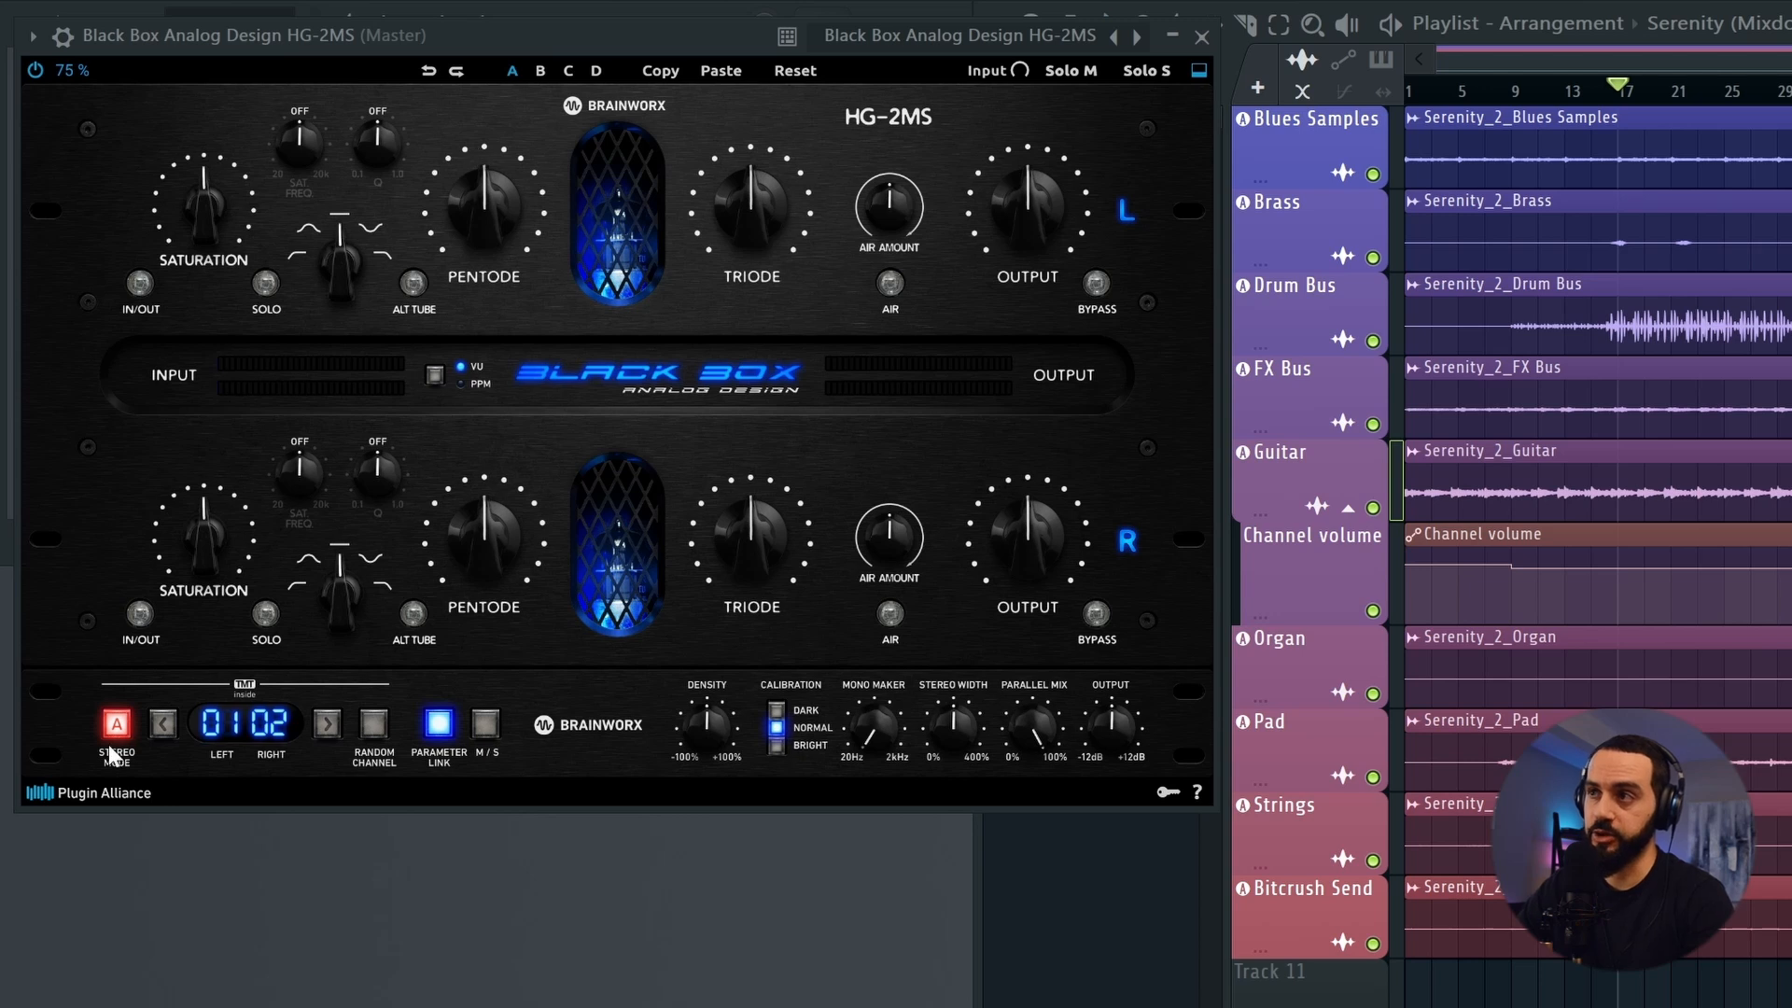
In the Black Box HG-2MS, enable mid/side processing, unlink the parameters and set the mid saturation slope to 6 dB/octave
left_click(489, 728)
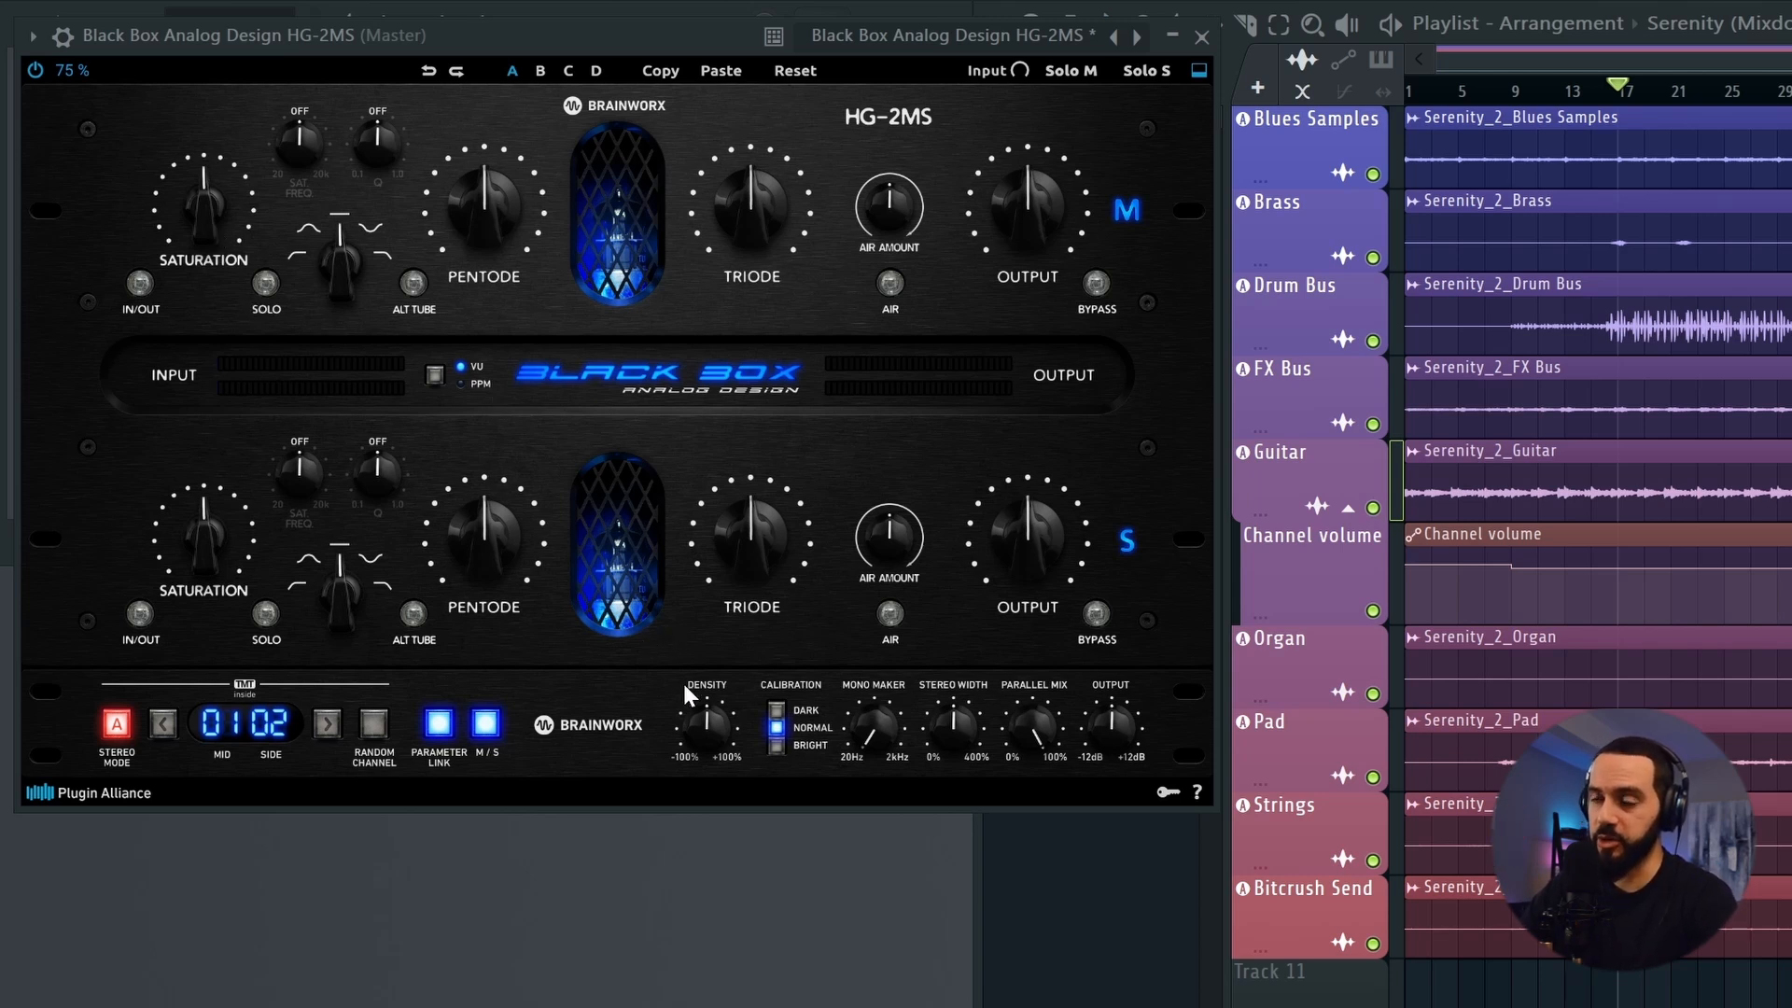
left_click(439, 724)
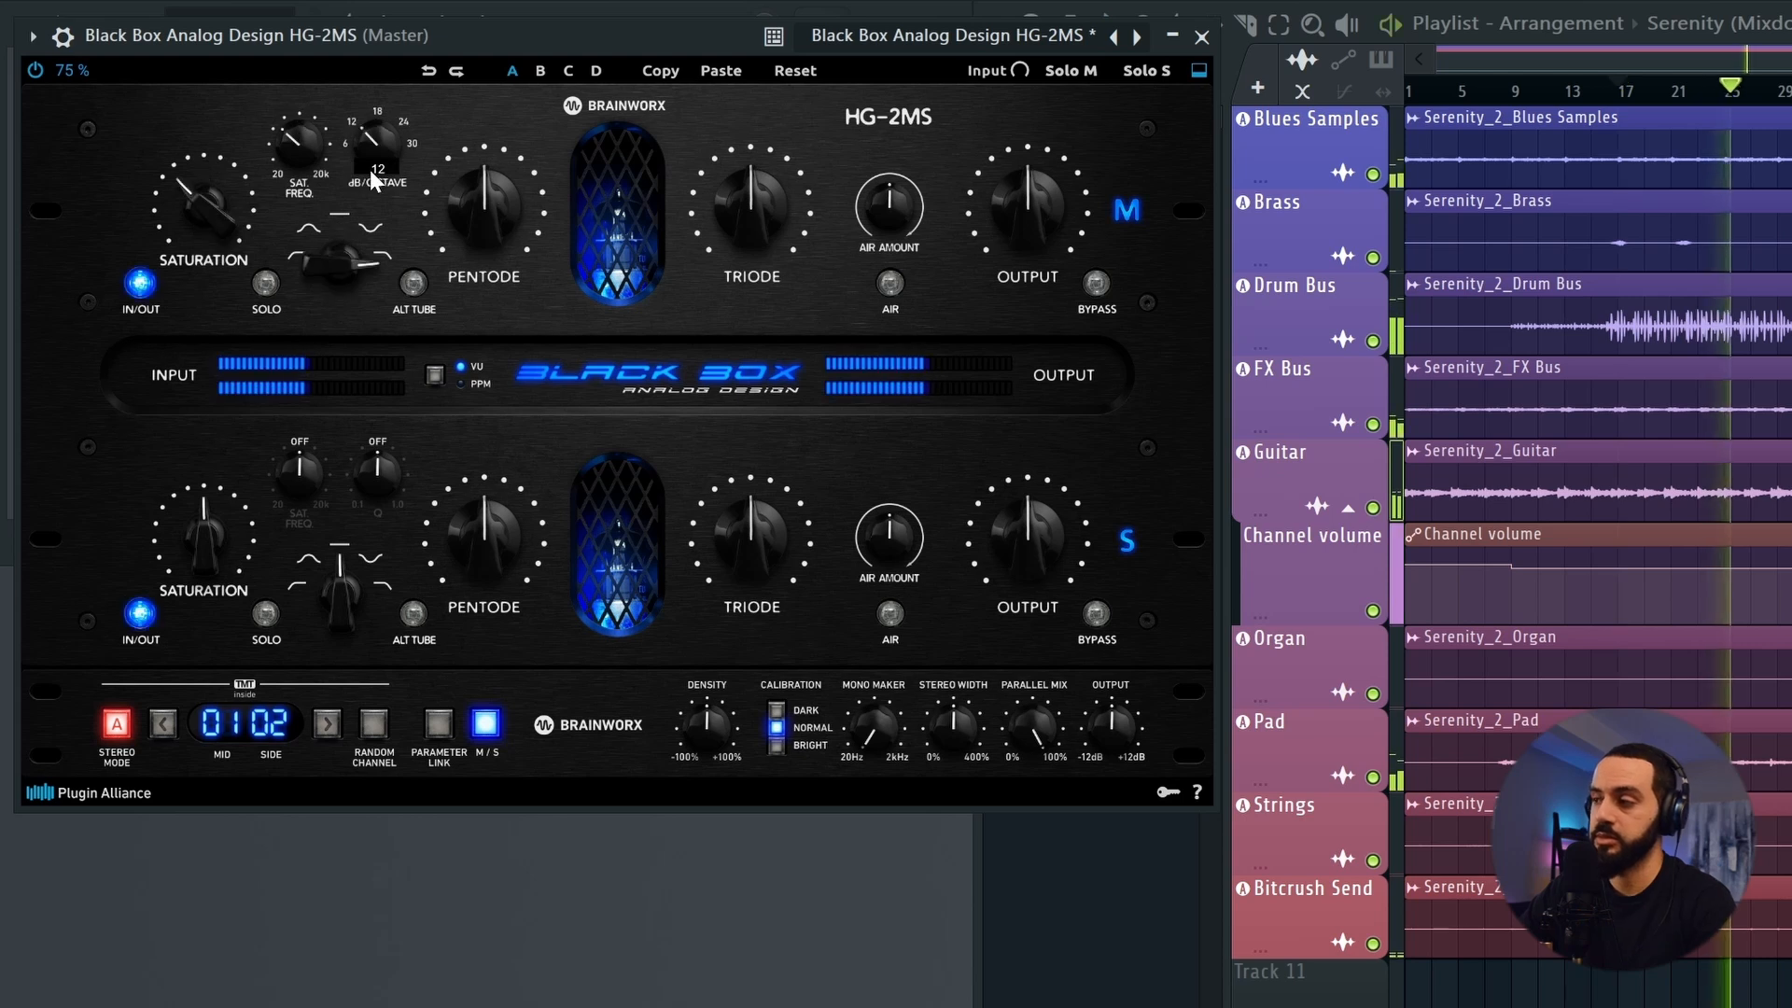
left_click_drag(369, 170, 366, 205)
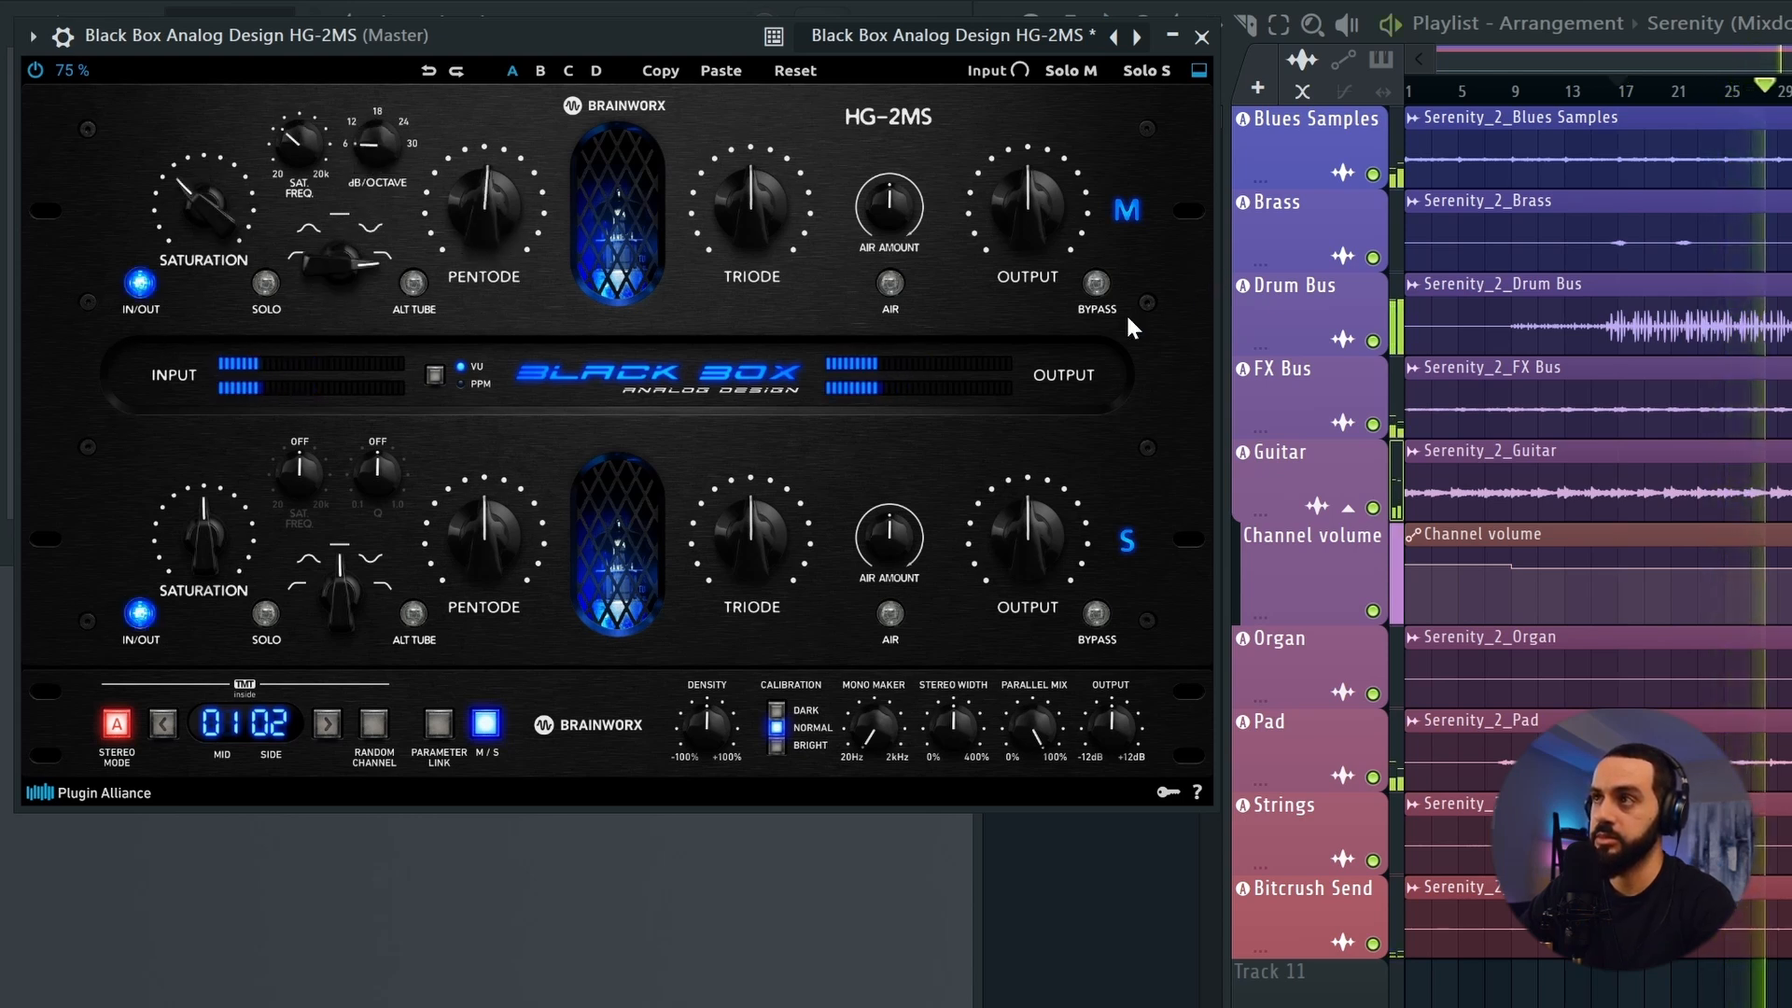
Solo the mid channel's saturation and slightly raise its Pentode and Triode amounts
left_click(266, 287)
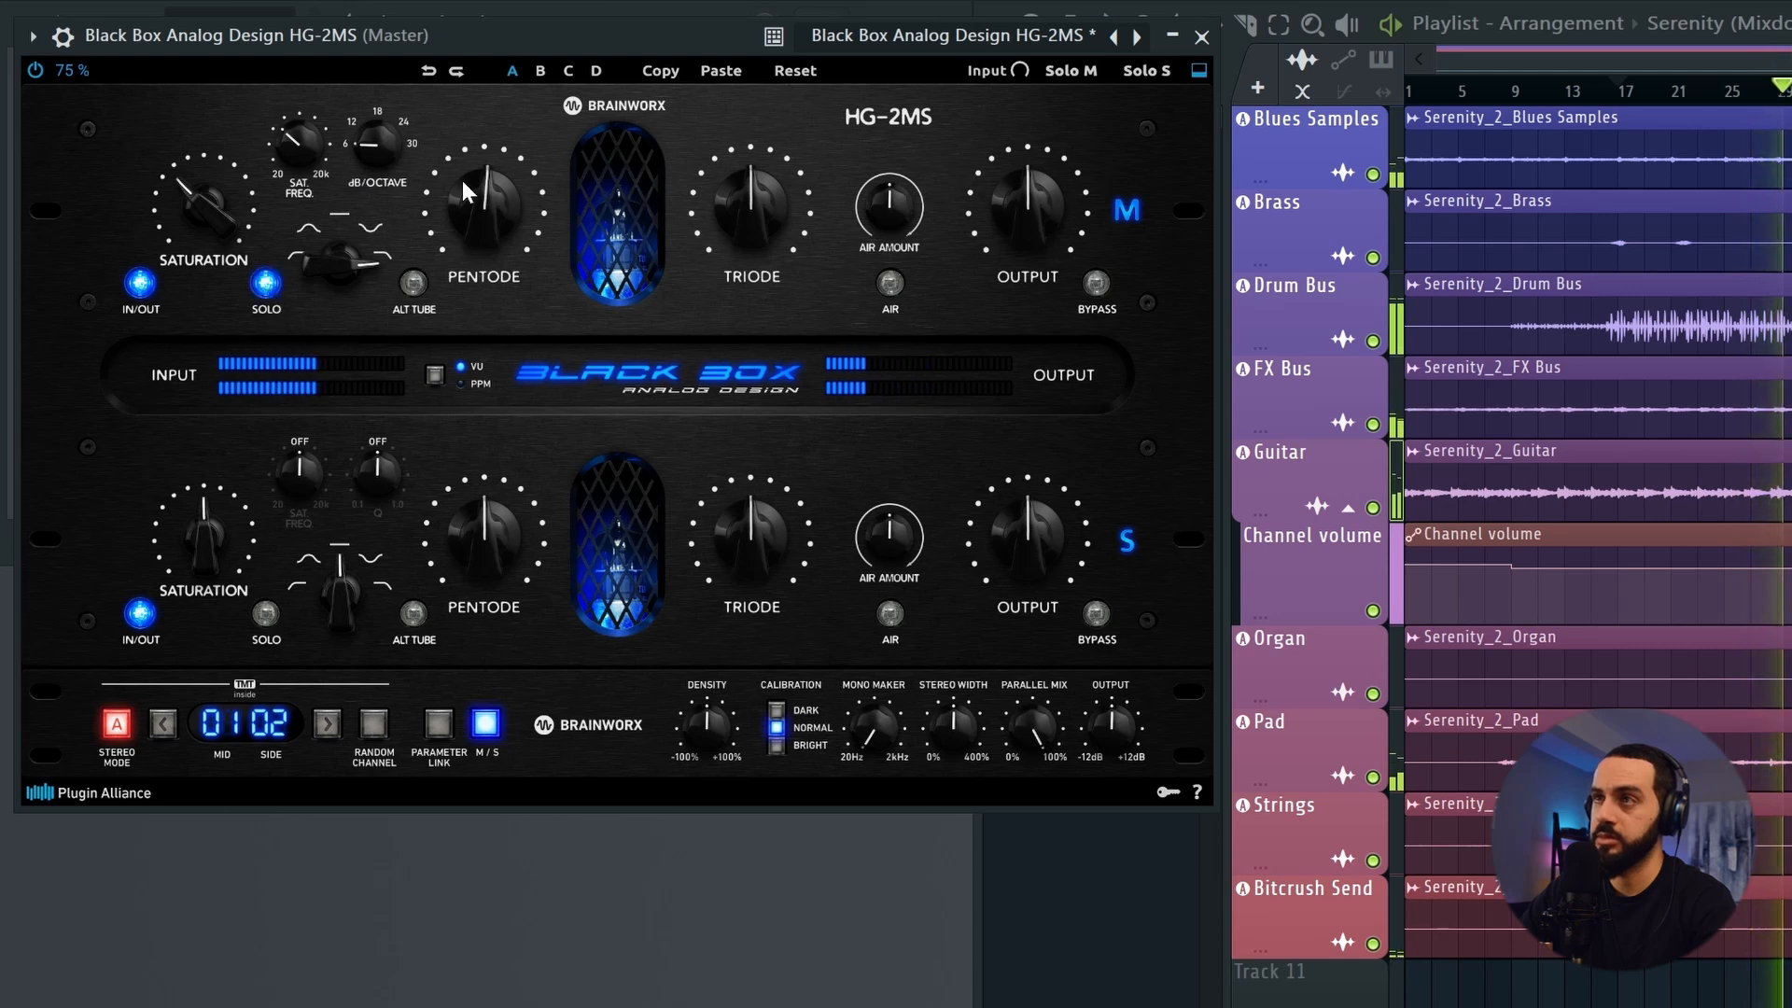
mouse_move(489, 192)
left_mouse_down()
mouse_move(487, 157)
mouse_move(500, 191)
left_mouse_up()
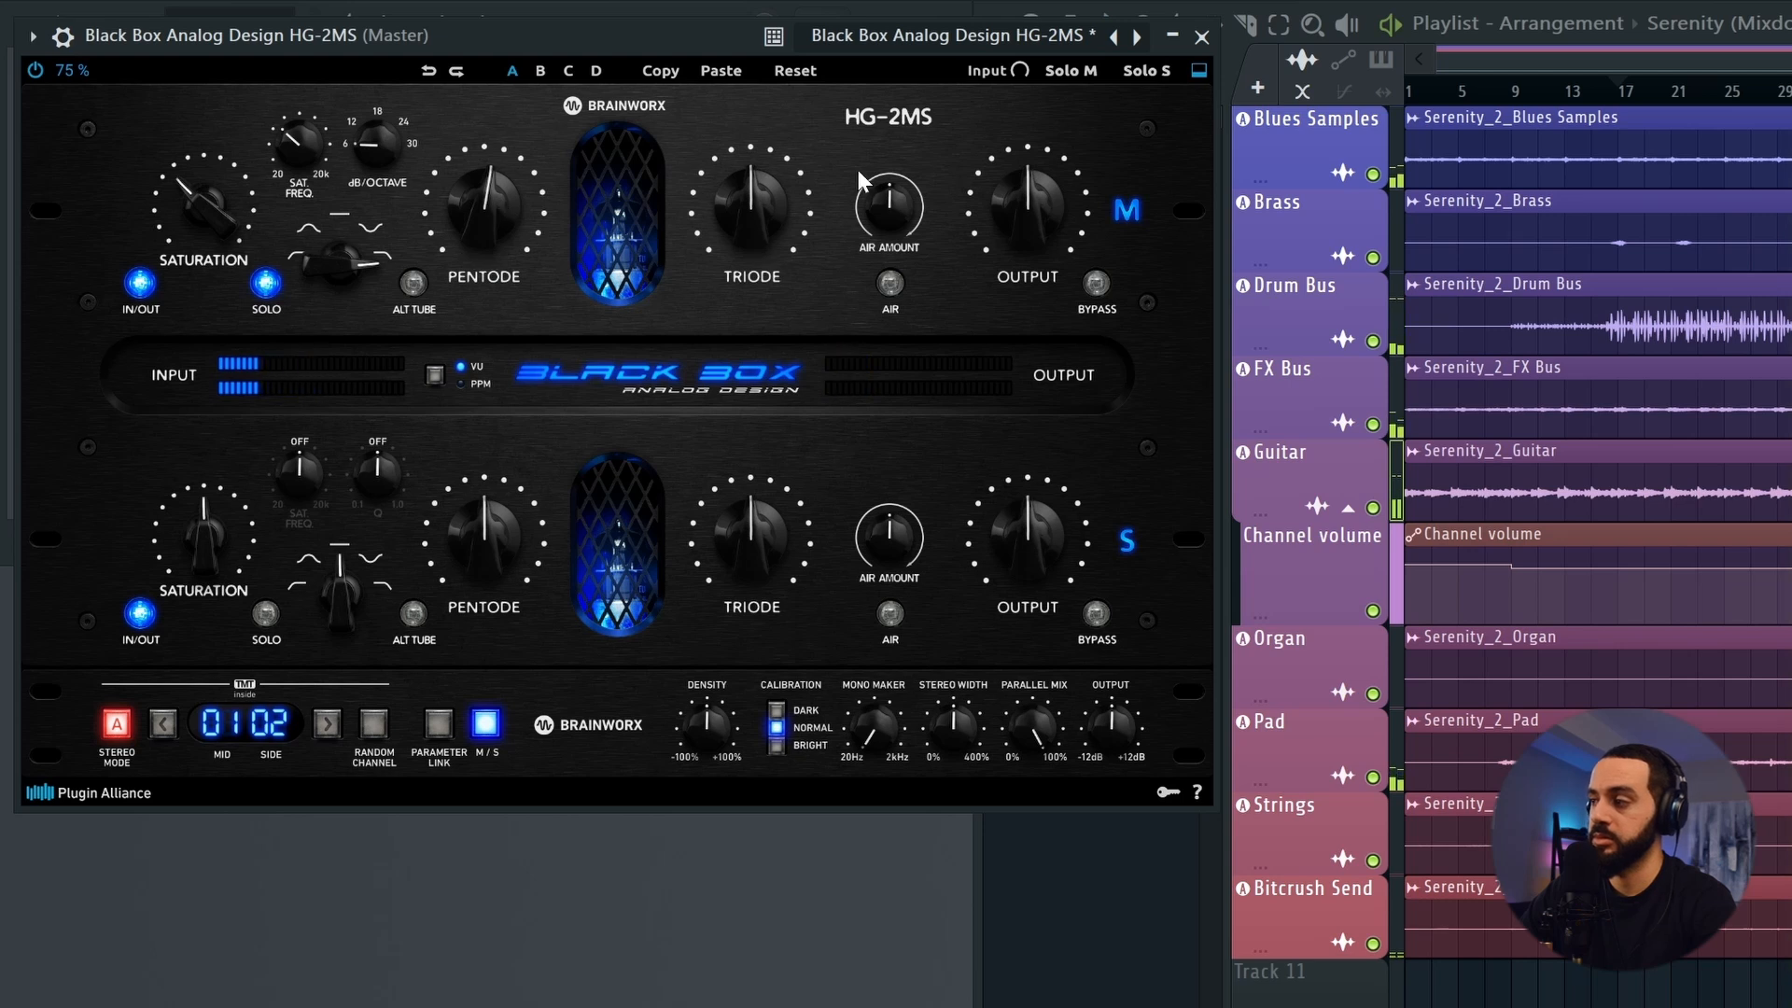
left_click_drag(746, 230, 745, 220)
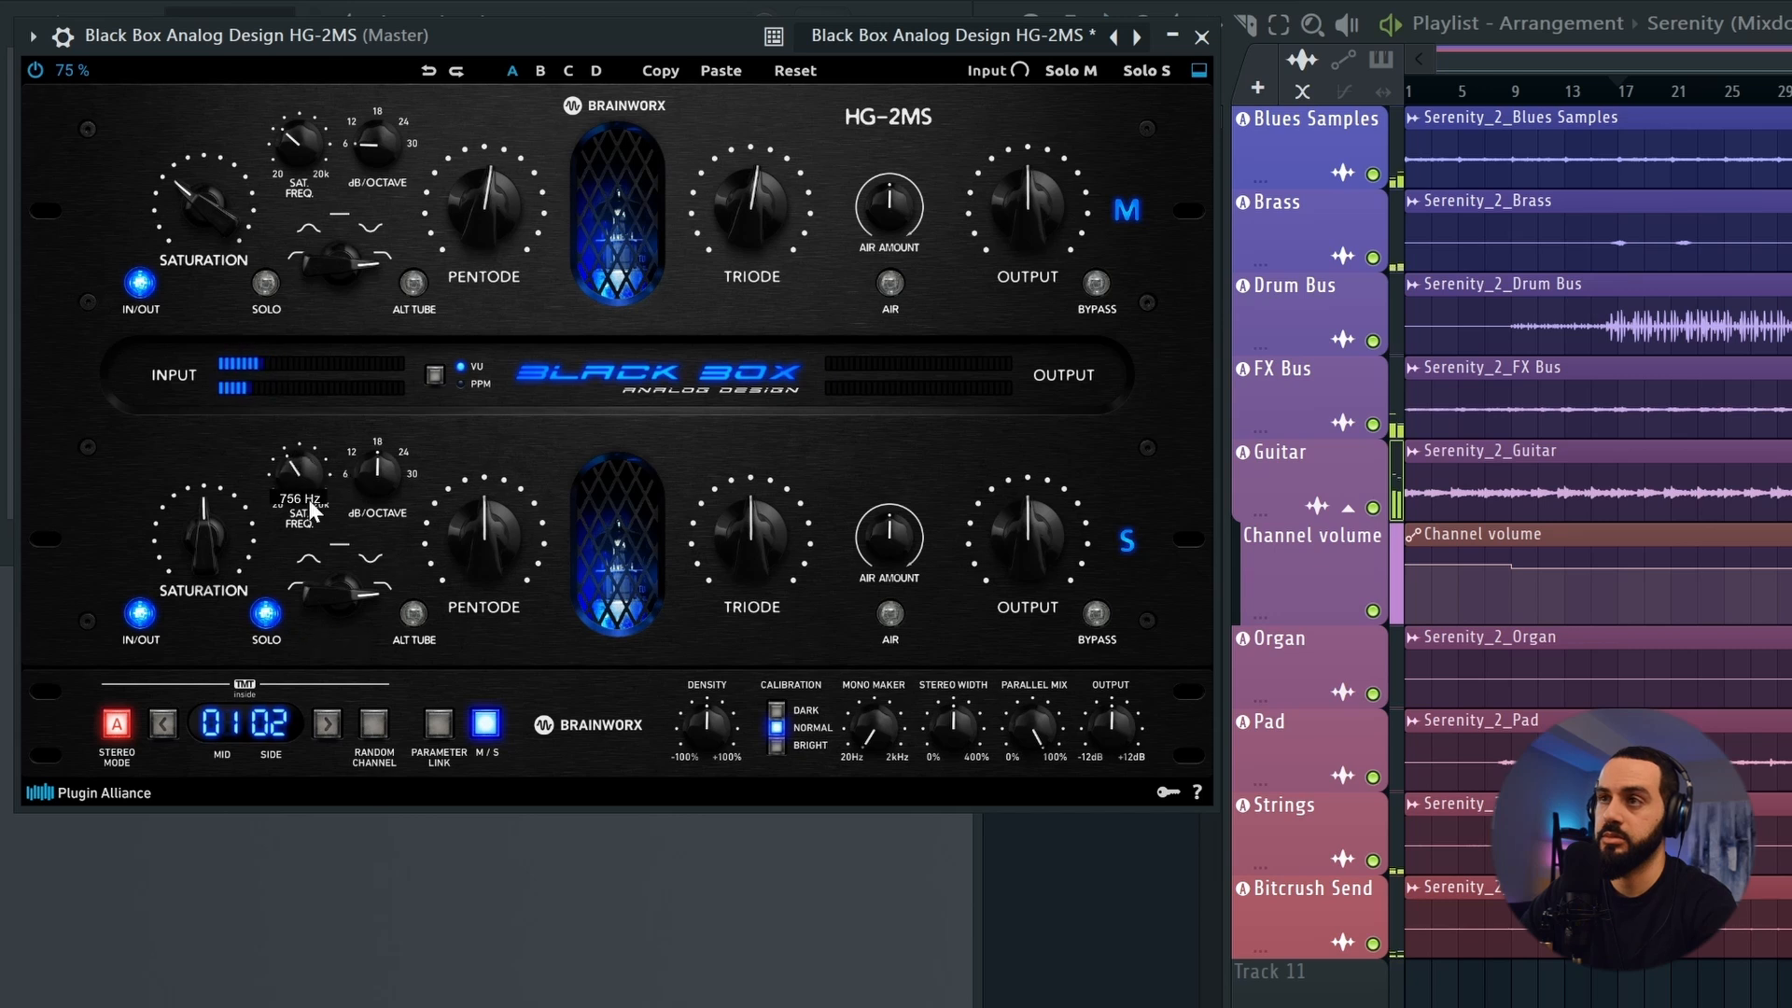
With the side saturation soloed, adjust its frequency, set its slope to 12 dB/octave and restart playback
mouse_move(312, 500)
left_mouse_down()
mouse_move(314, 485)
mouse_move(389, 518)
left_mouse_up()
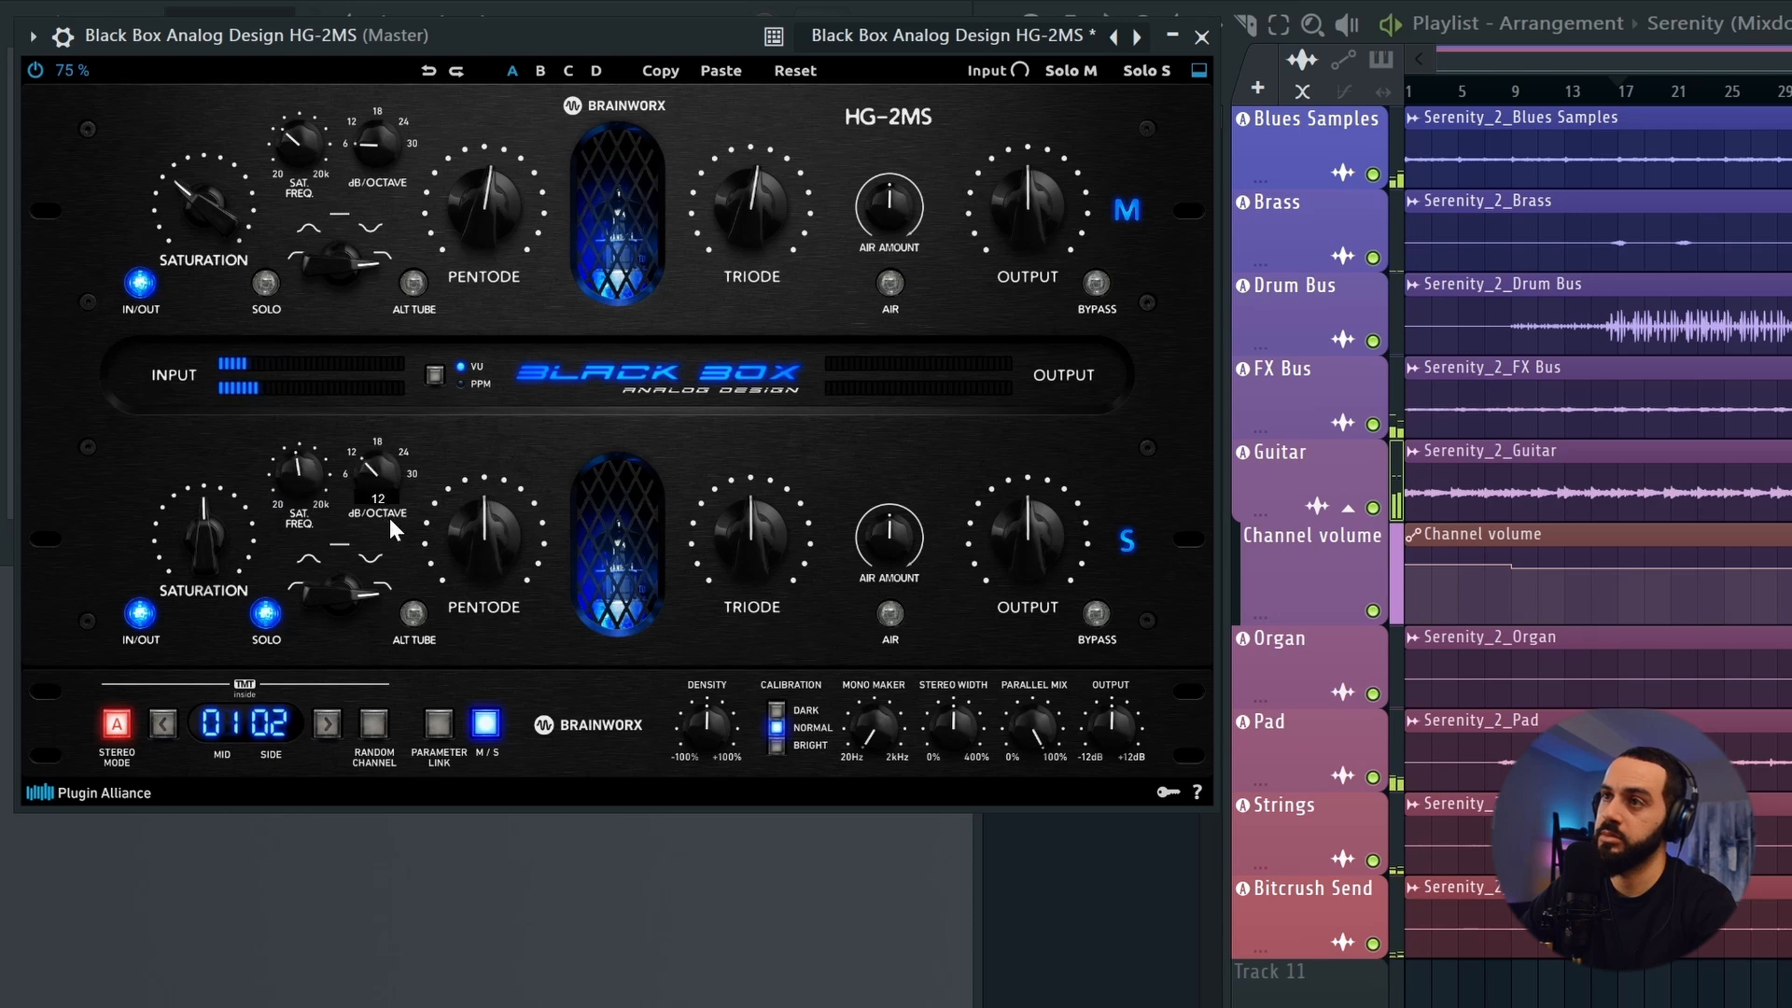
key("space")
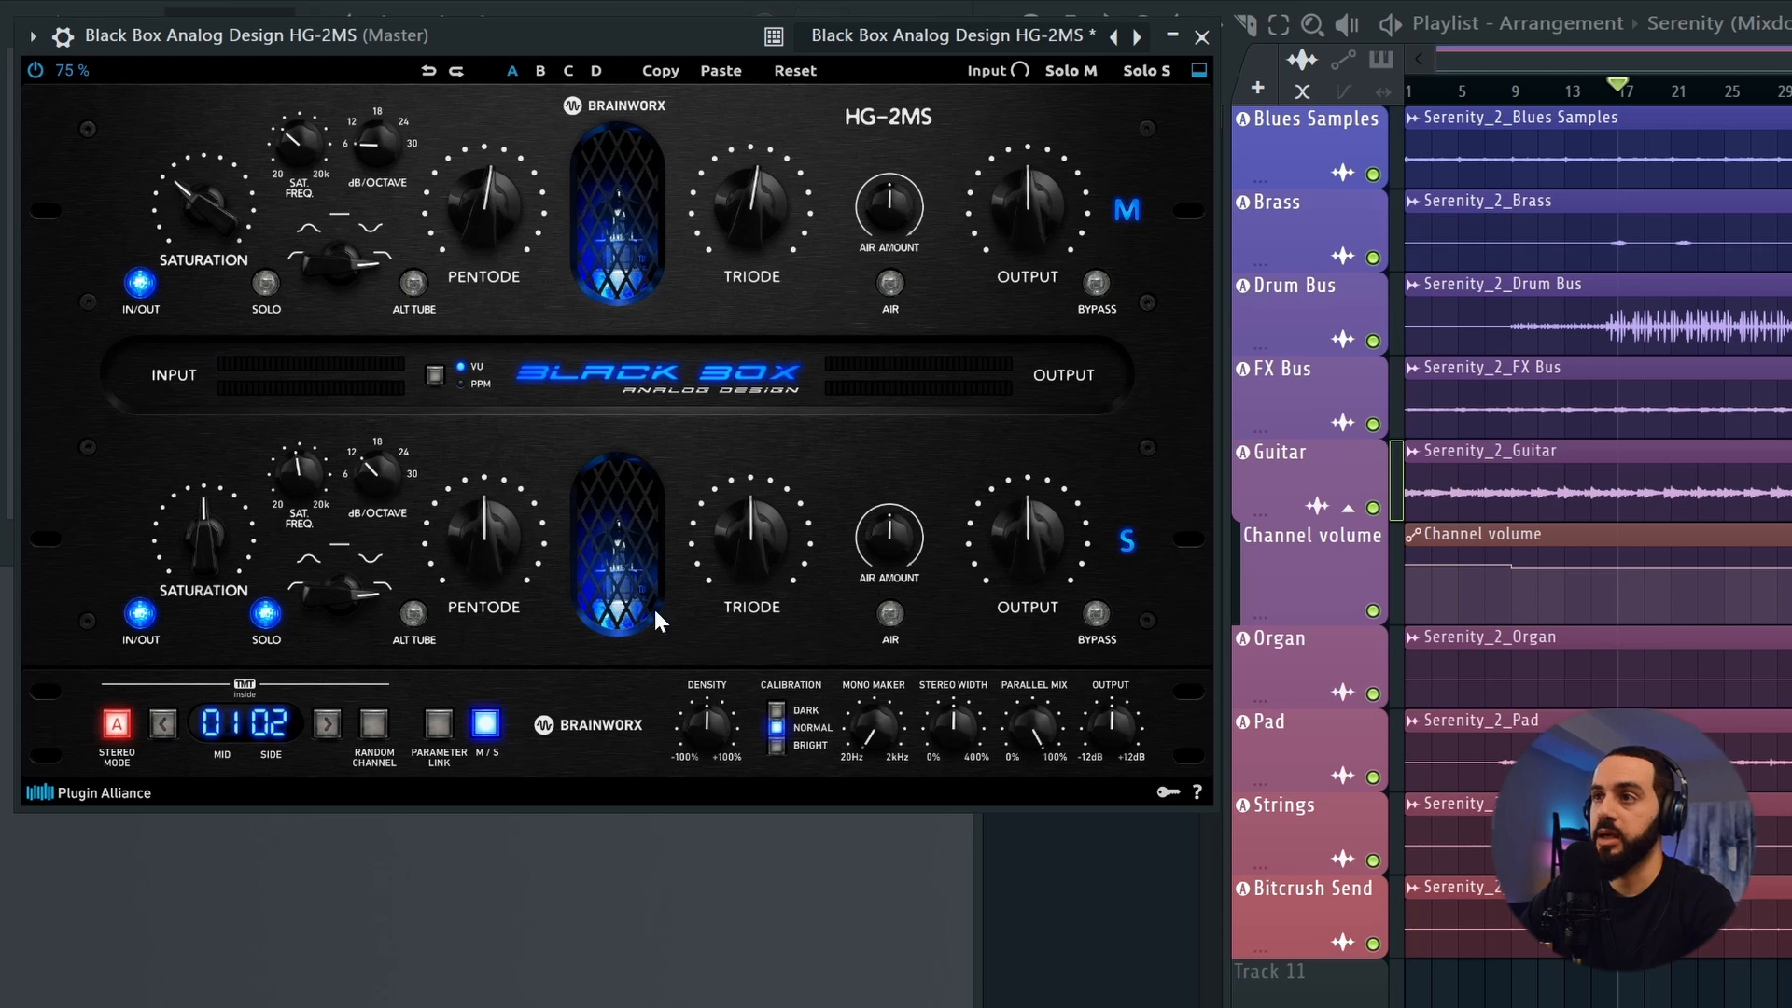
key("space")
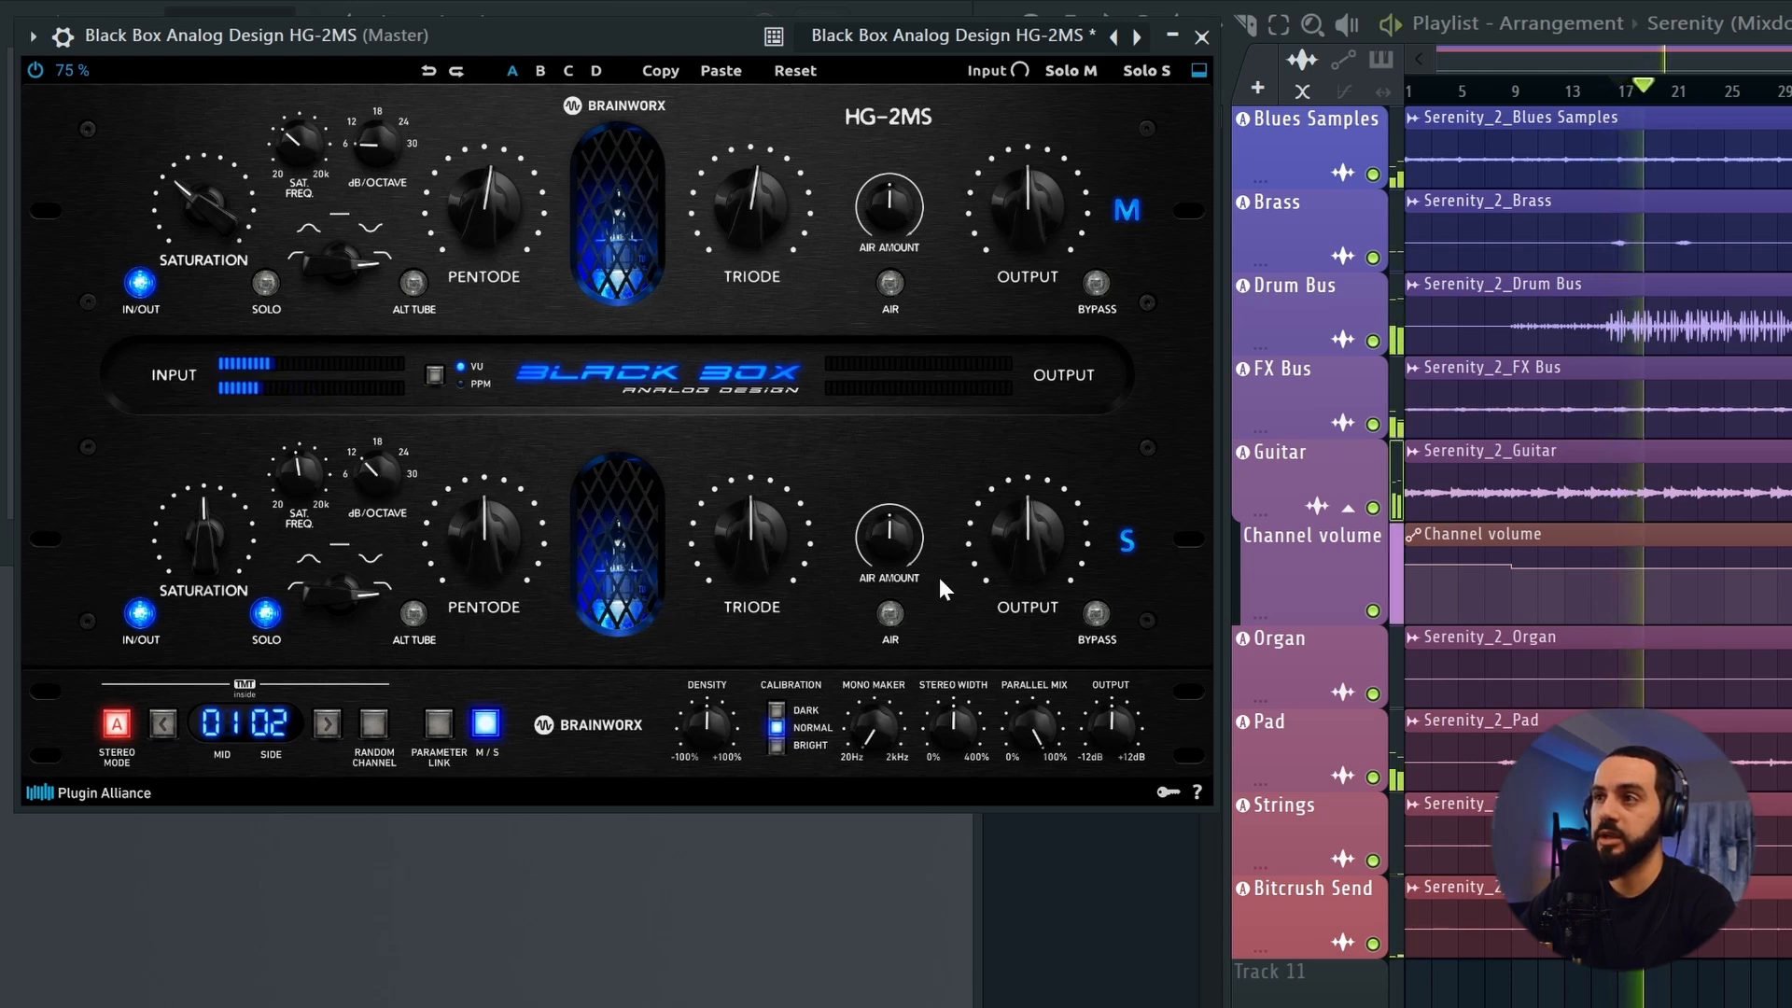
Enable Air on the side channel, raise its Air amount, Pentode and Triode moderately, and turn off the side saturation solo
left_click(890, 613)
left_click_drag(876, 524, 870, 294)
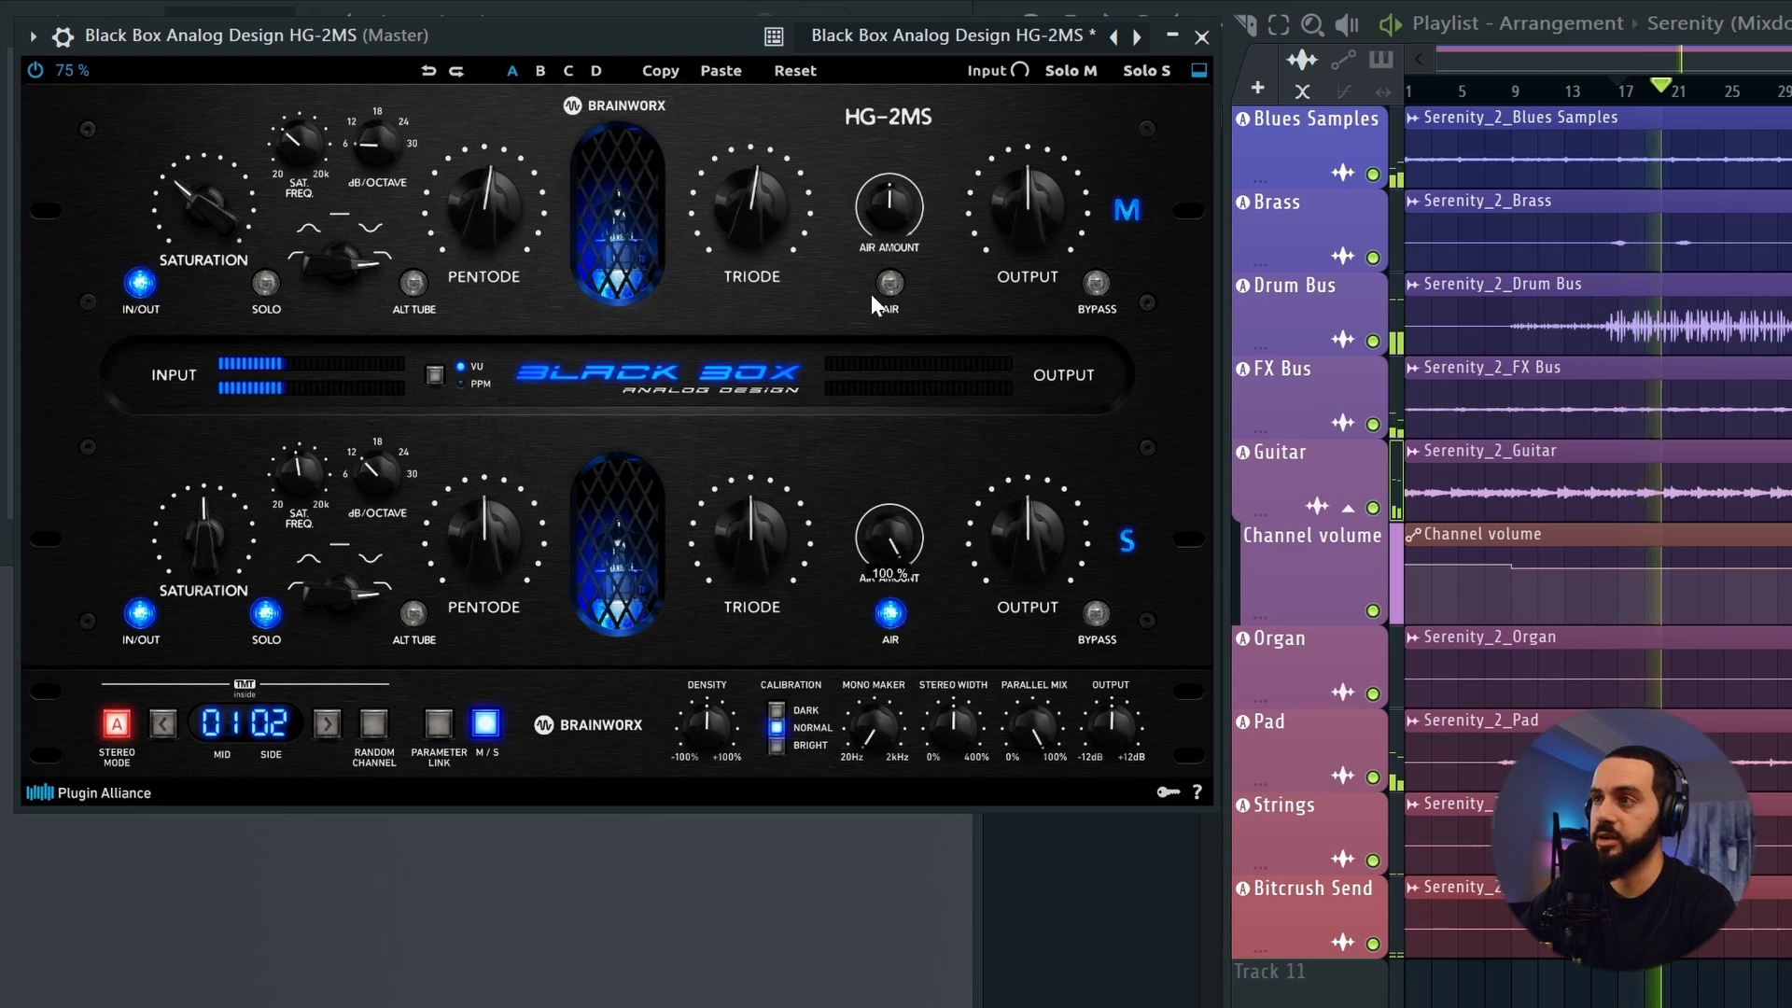
left_click_drag(908, 519, 899, 537)
left_click_drag(499, 560, 506, 530)
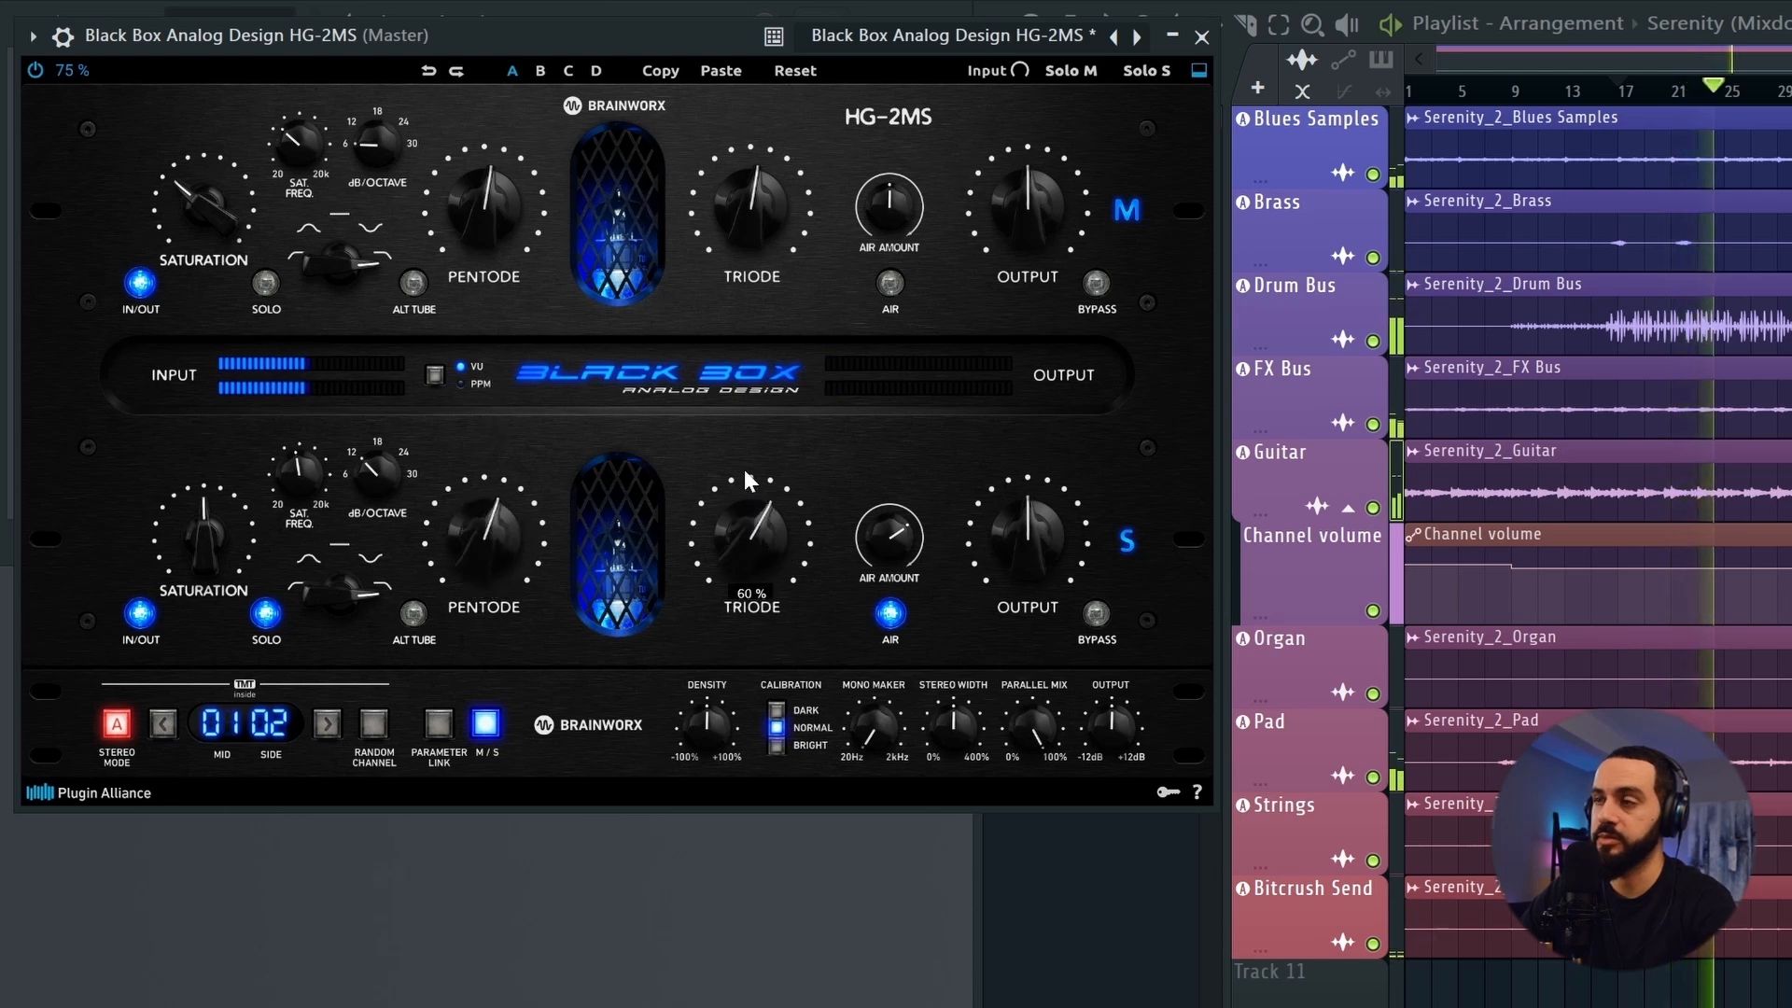
left_click(266, 613)
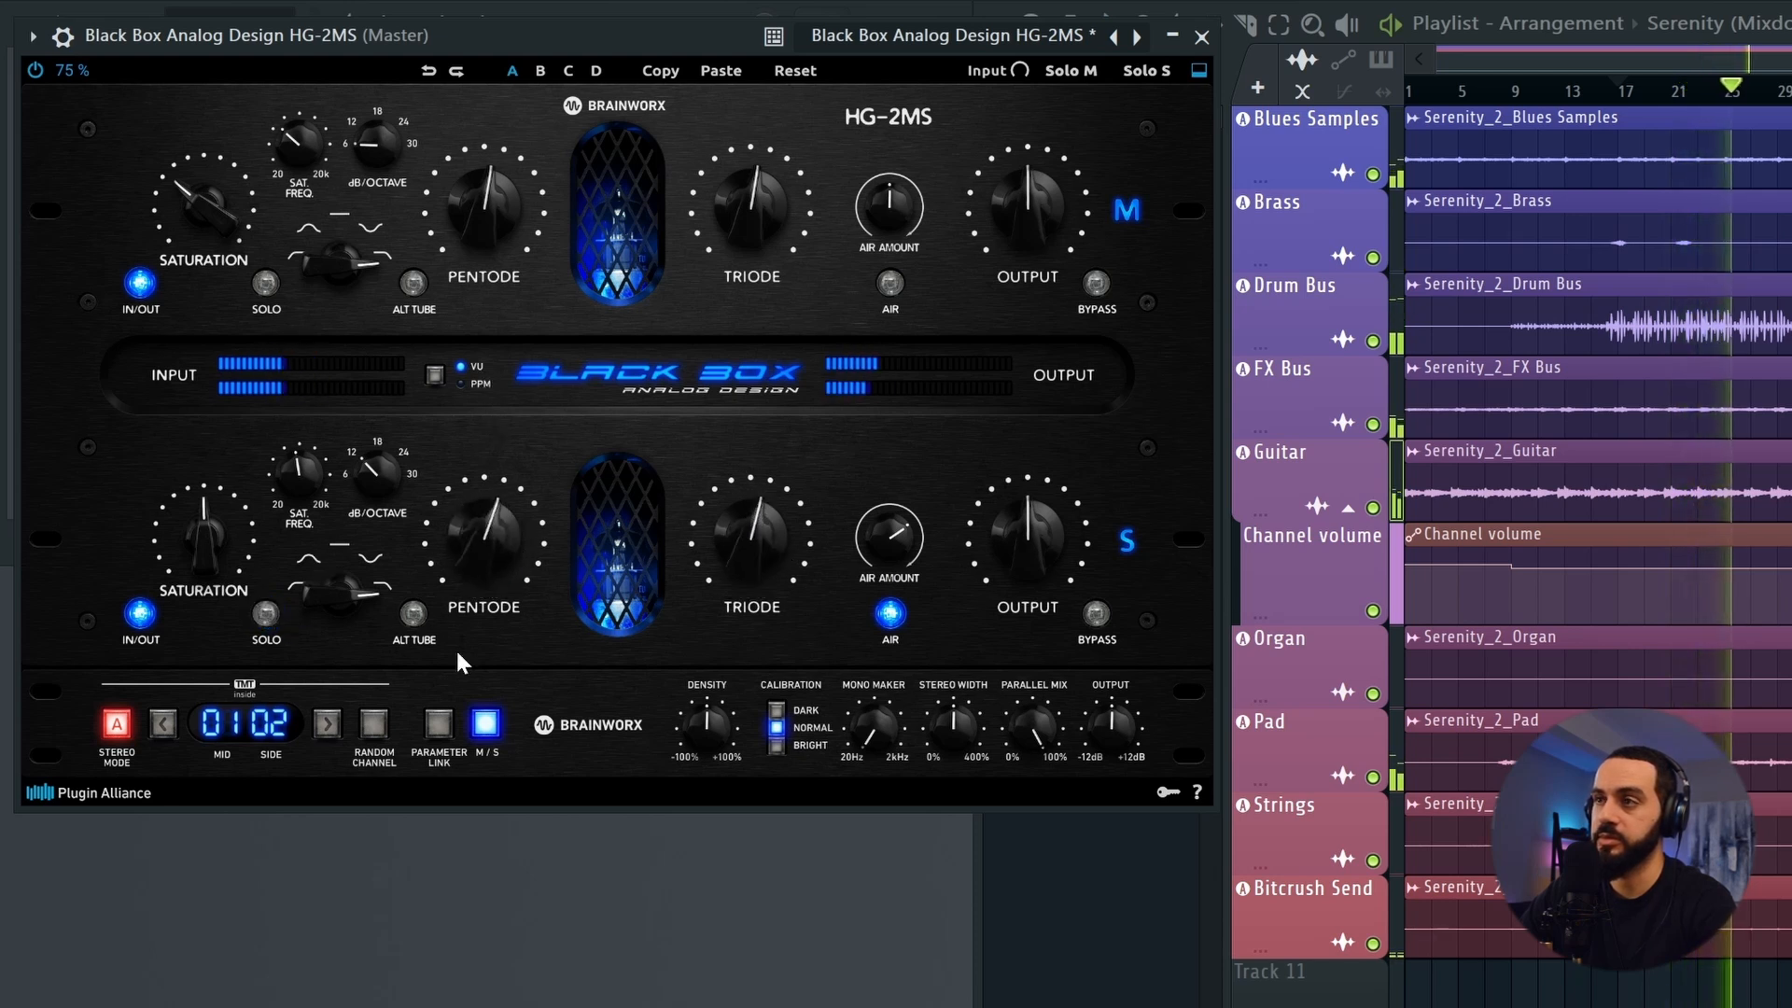
mouse_move(896, 560)
left_mouse_down()
mouse_move(895, 607)
mouse_move(843, 360)
mouse_move(879, 557)
left_mouse_up()
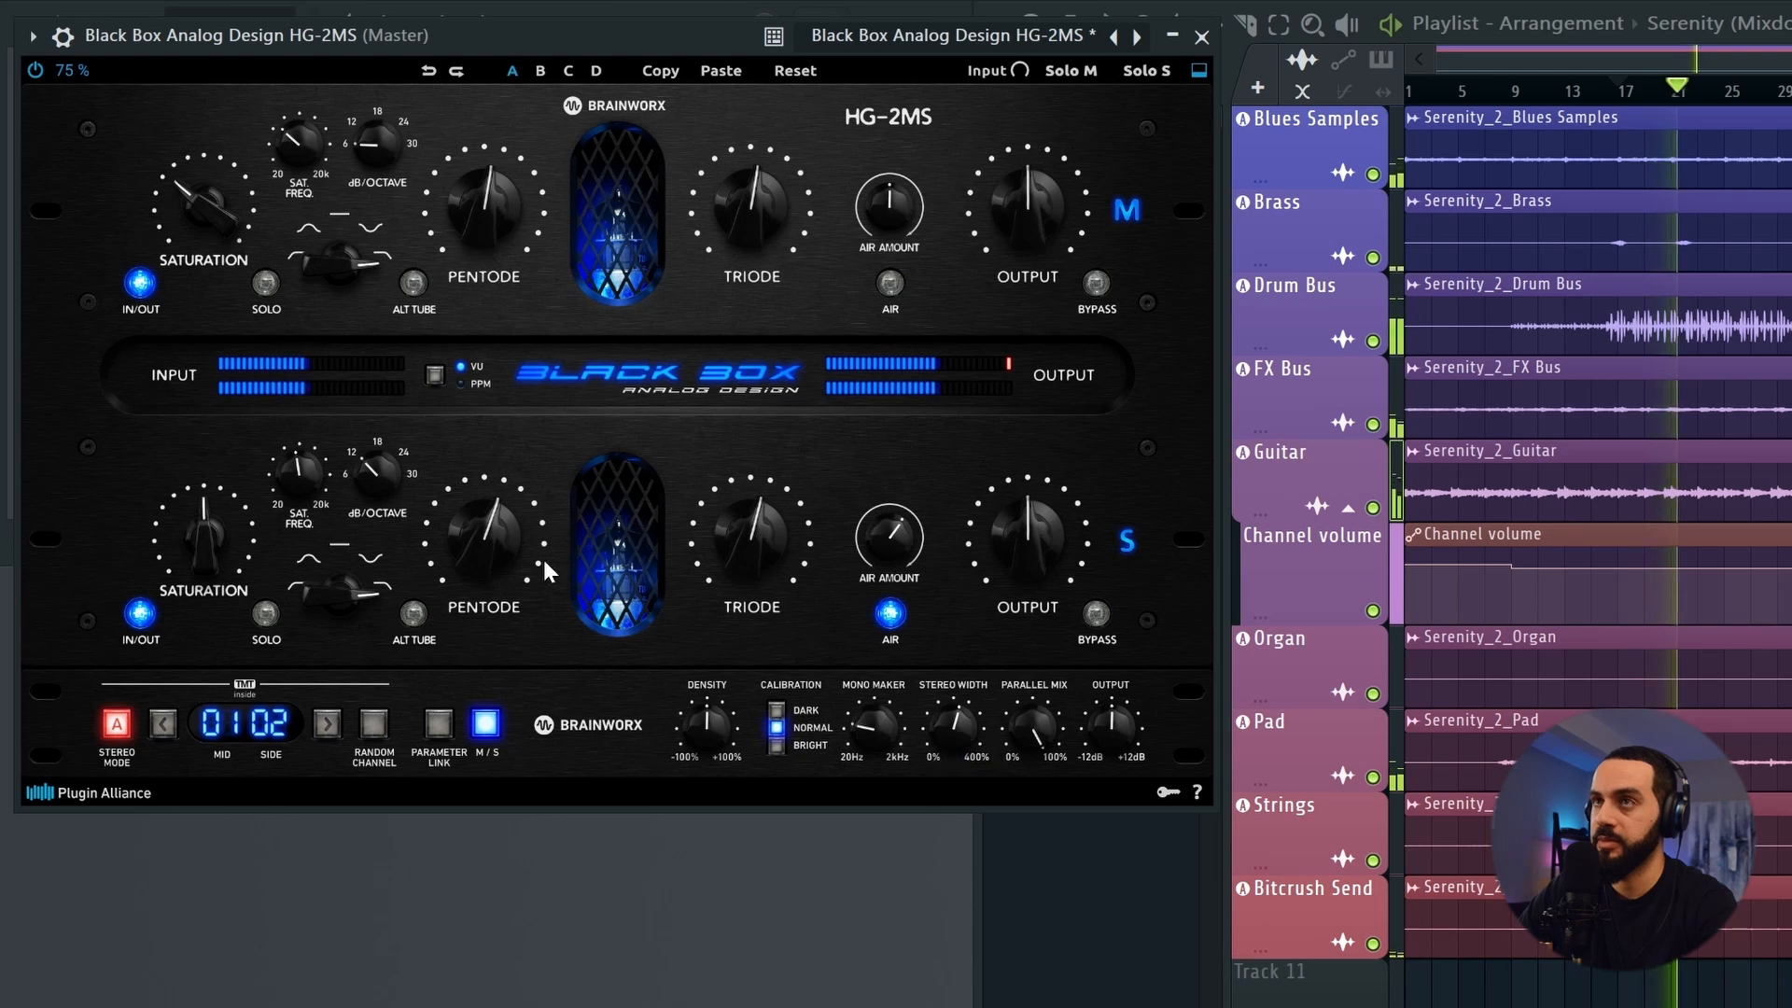
Compare the mix with the HG-2MS bypassed and active, and set the side channel's Output to 47%
left_click(35, 70)
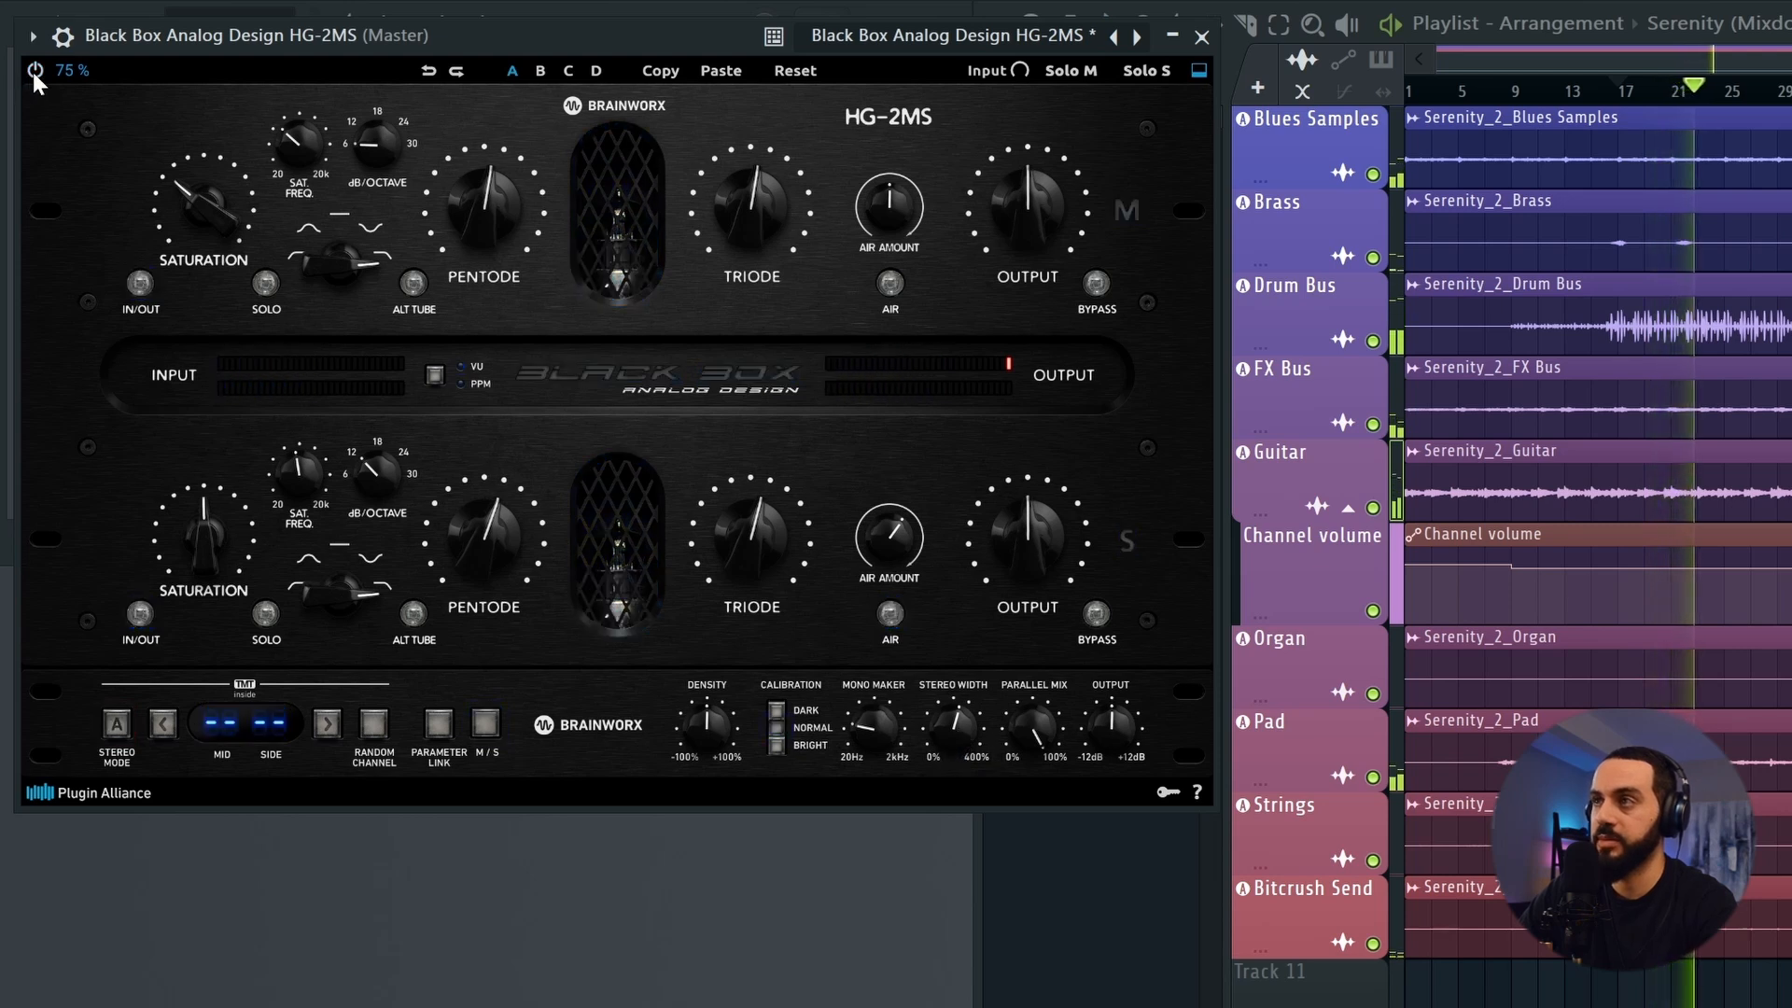
left_click(34, 70)
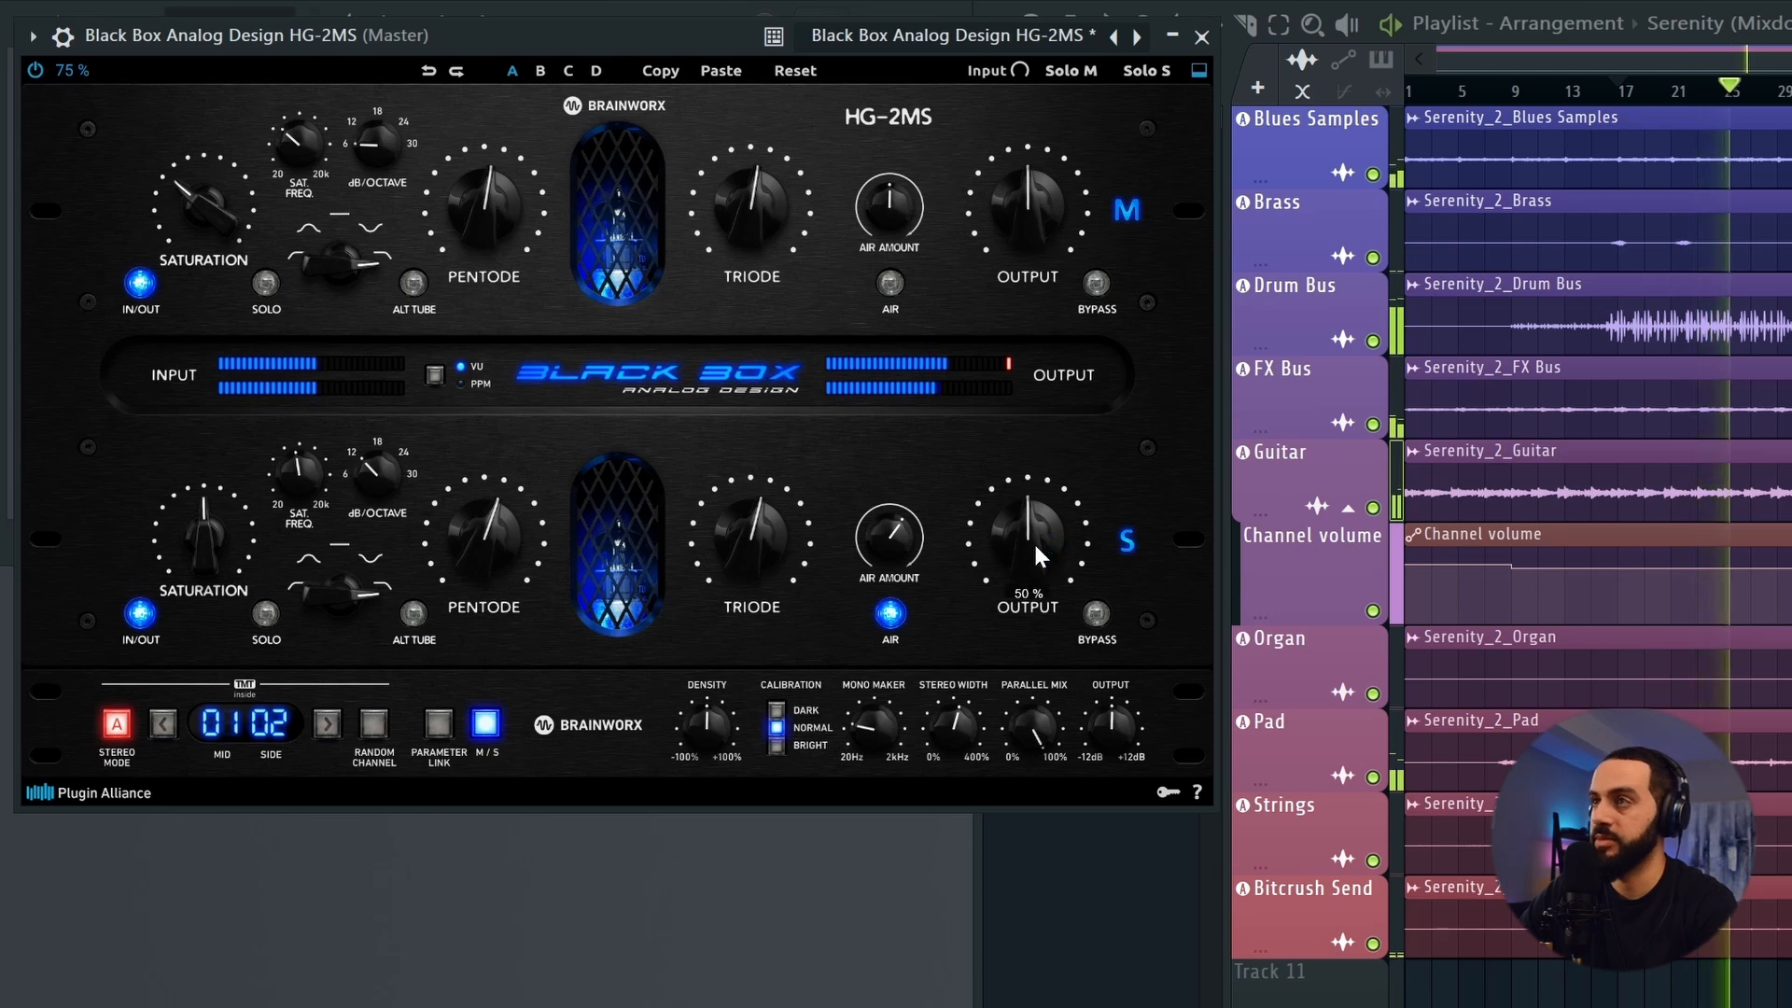
left_click_drag(1032, 542, 1029, 551)
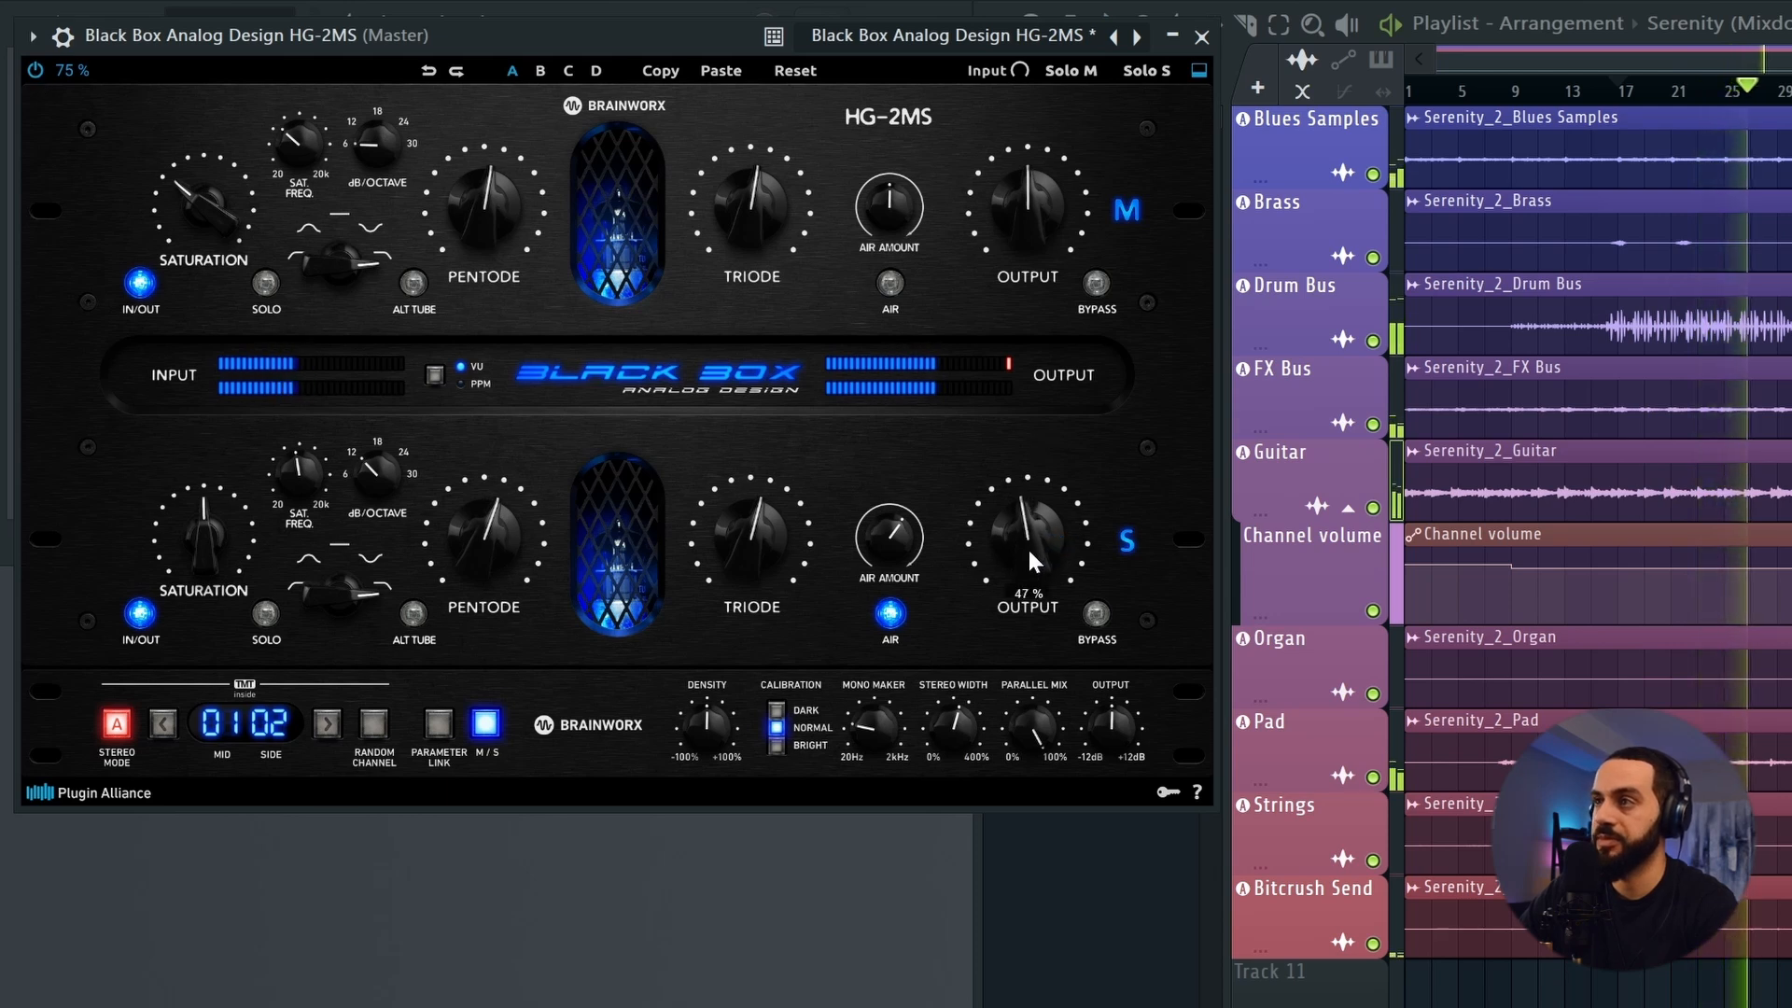
left_click(38, 70)
left_click(39, 70)
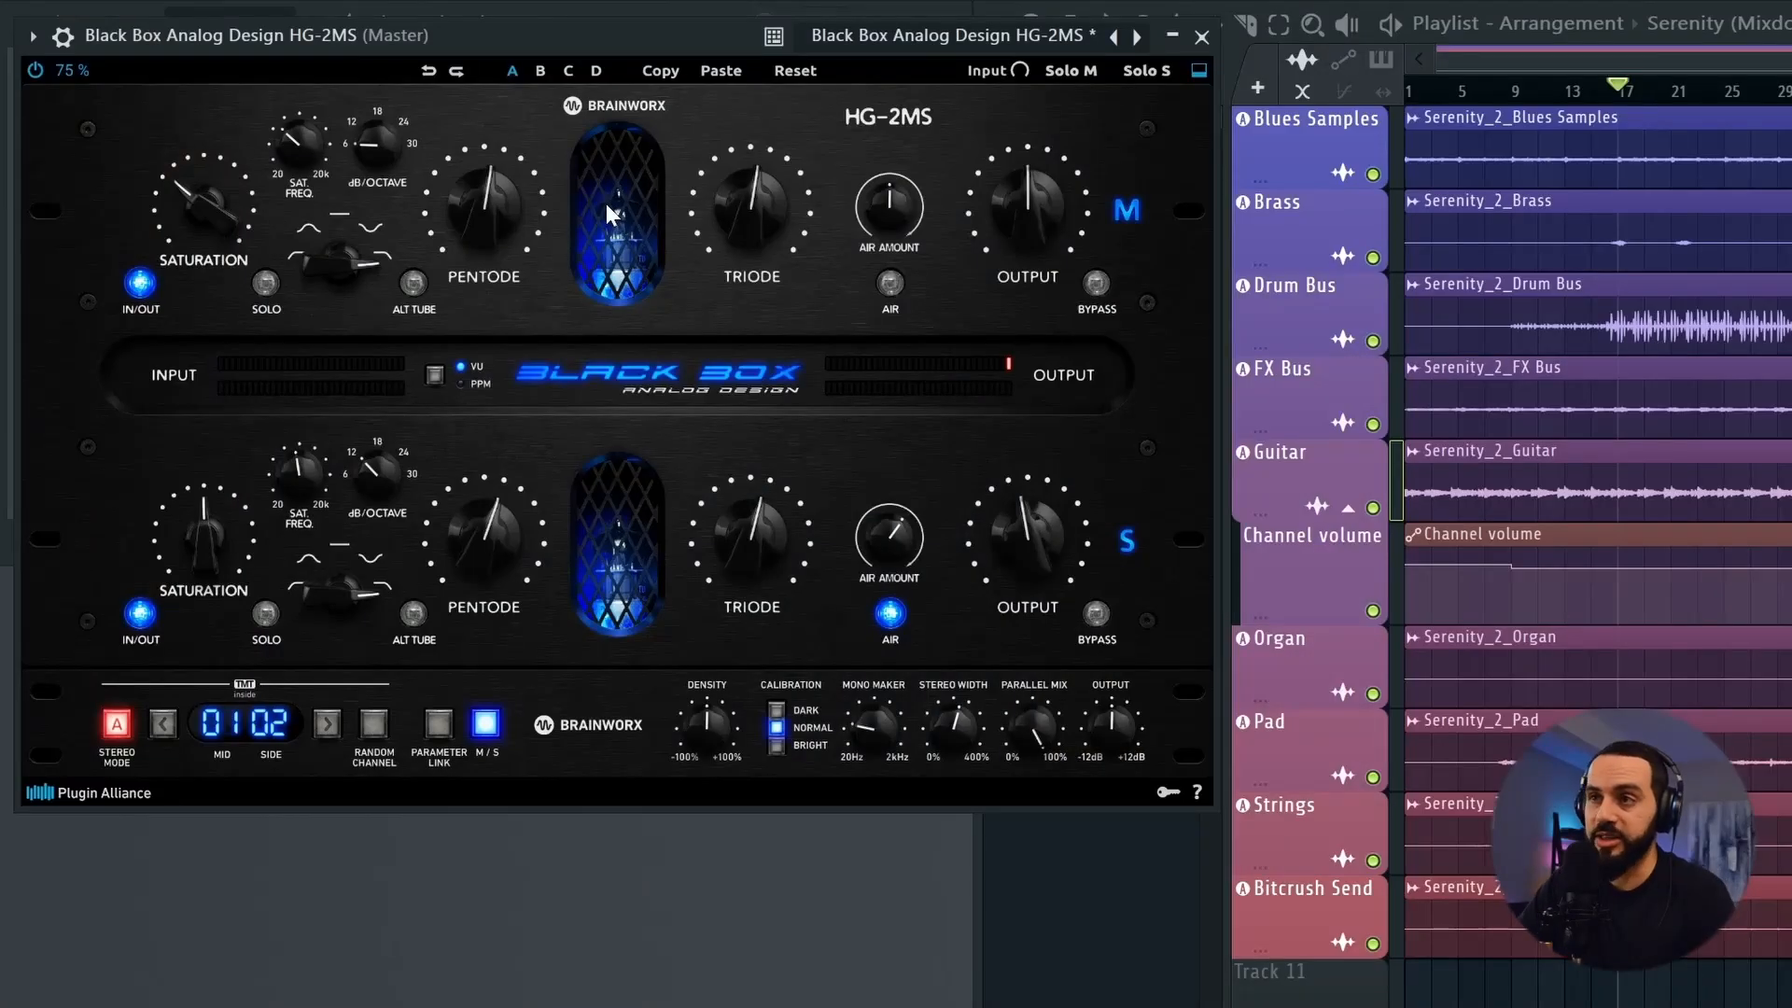
Play the mix again to judge the finished HG-2MS settings against the bypassed signal, and stop playback
key("space")
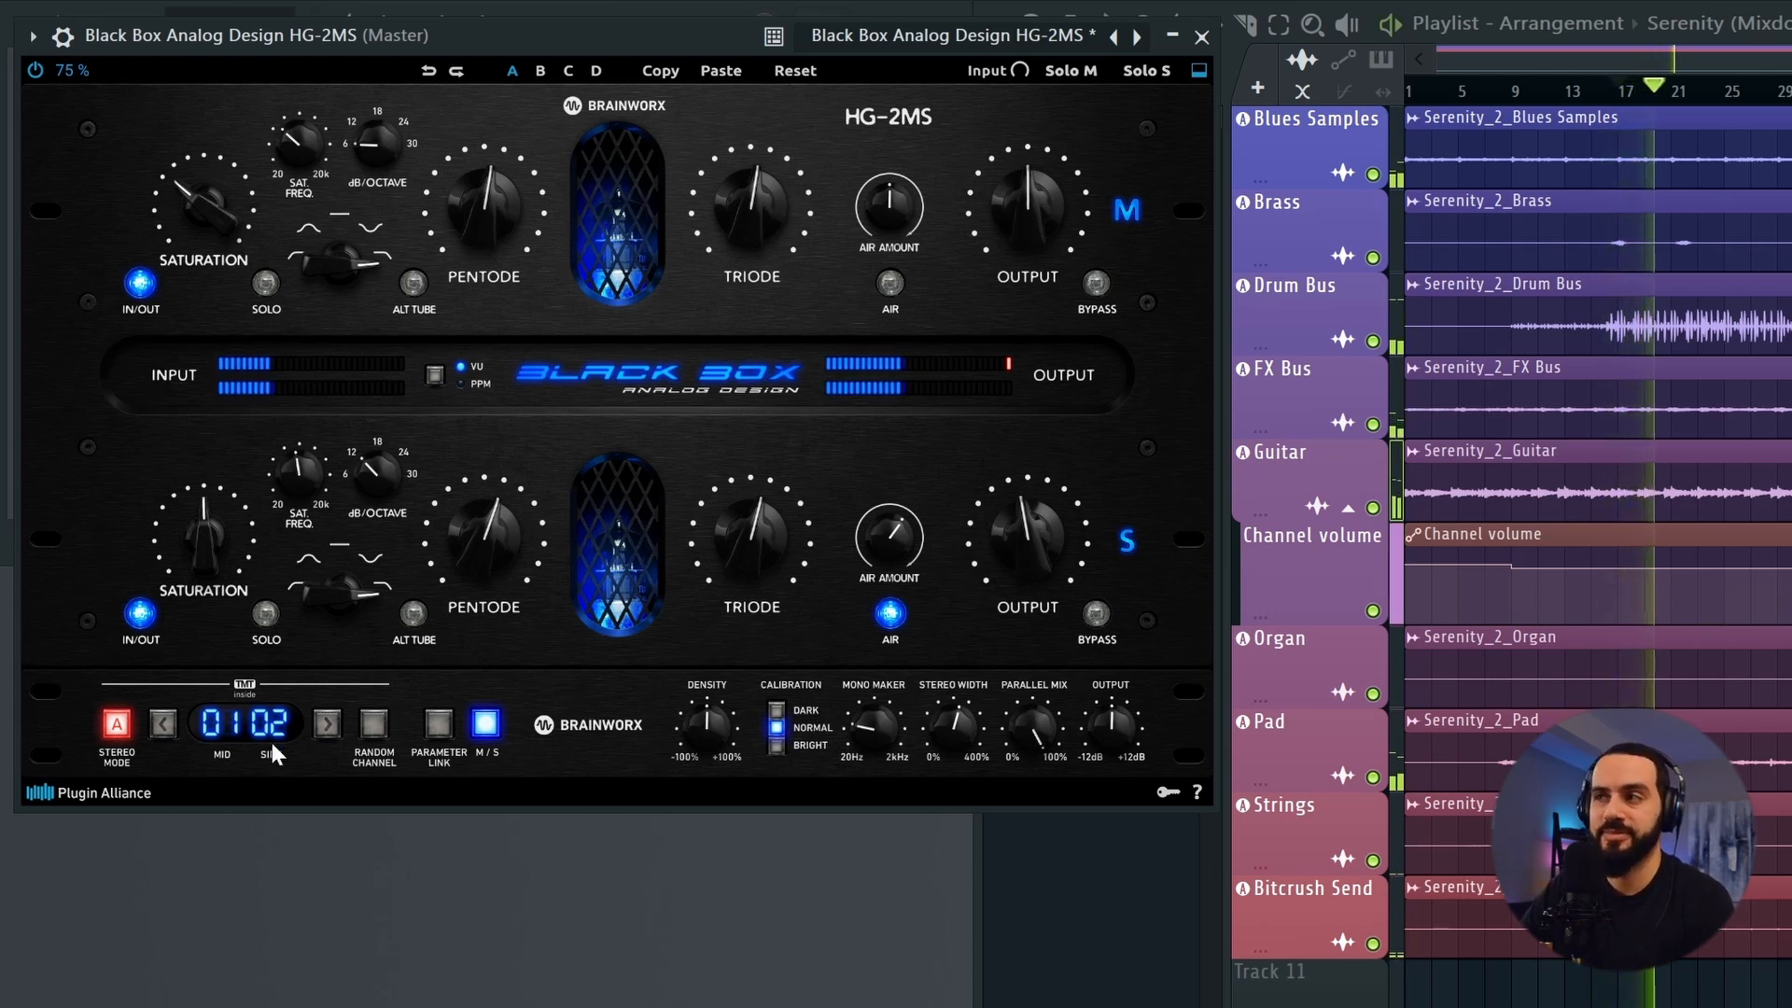
left_click(34, 71)
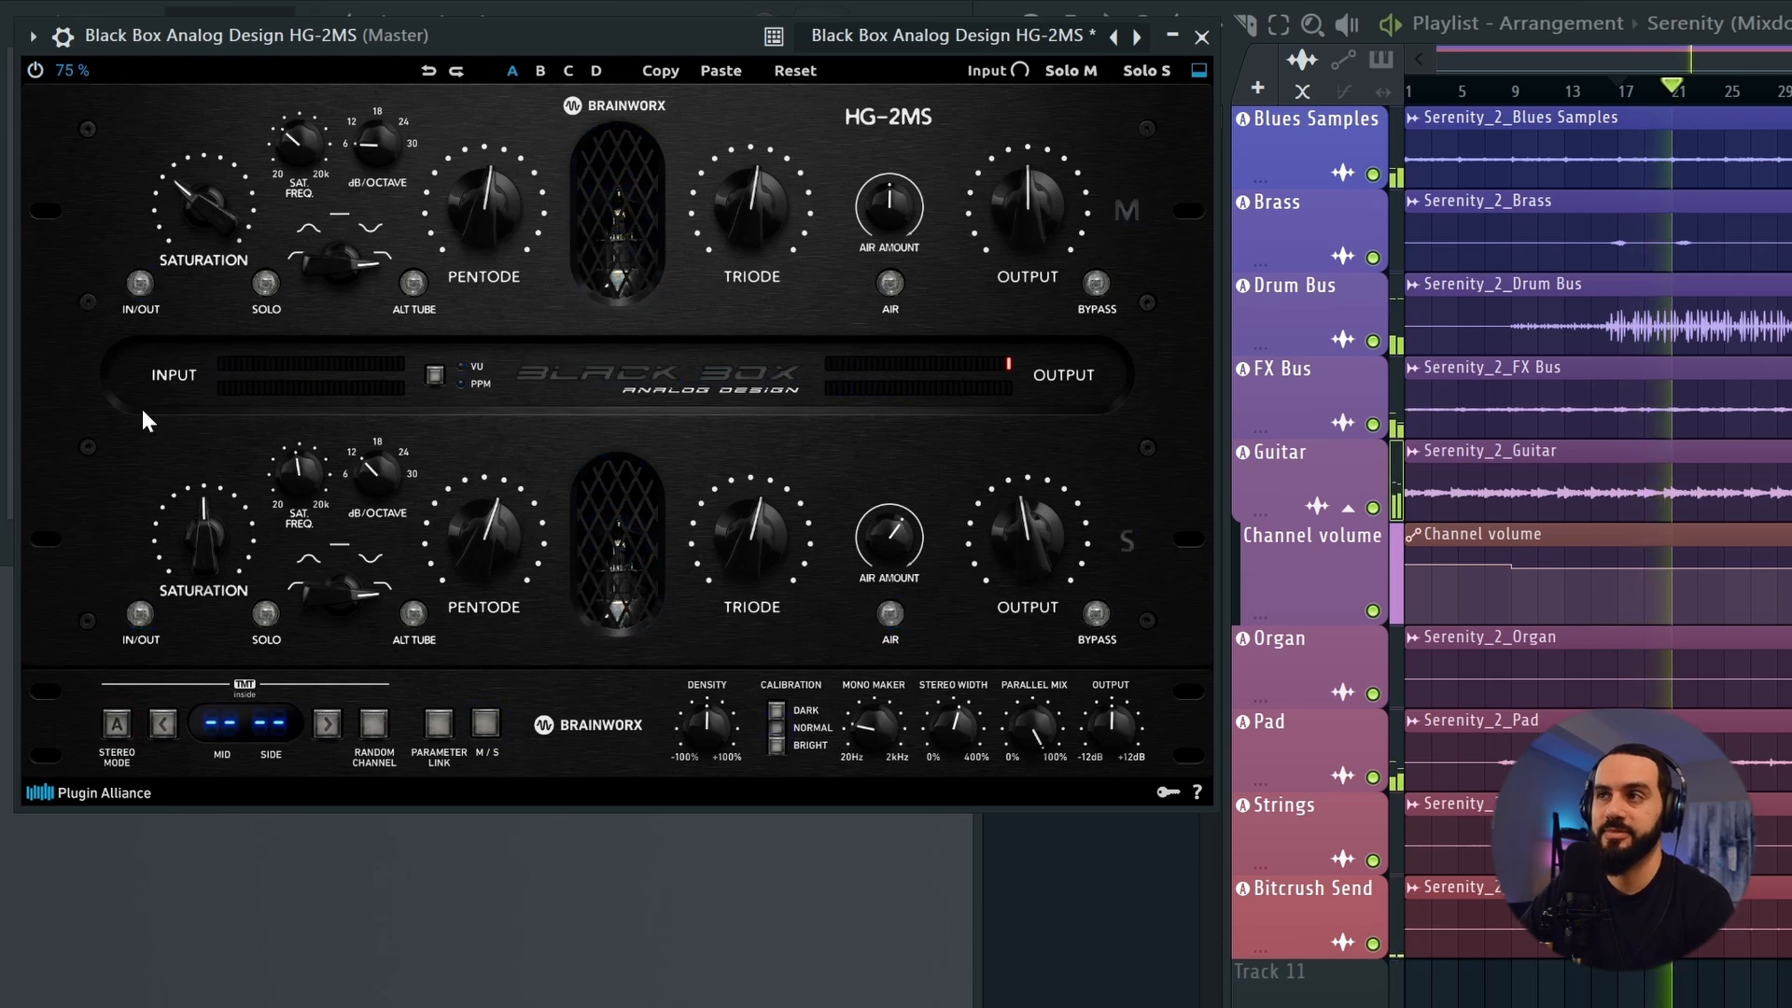
left_click(36, 71)
key("space")
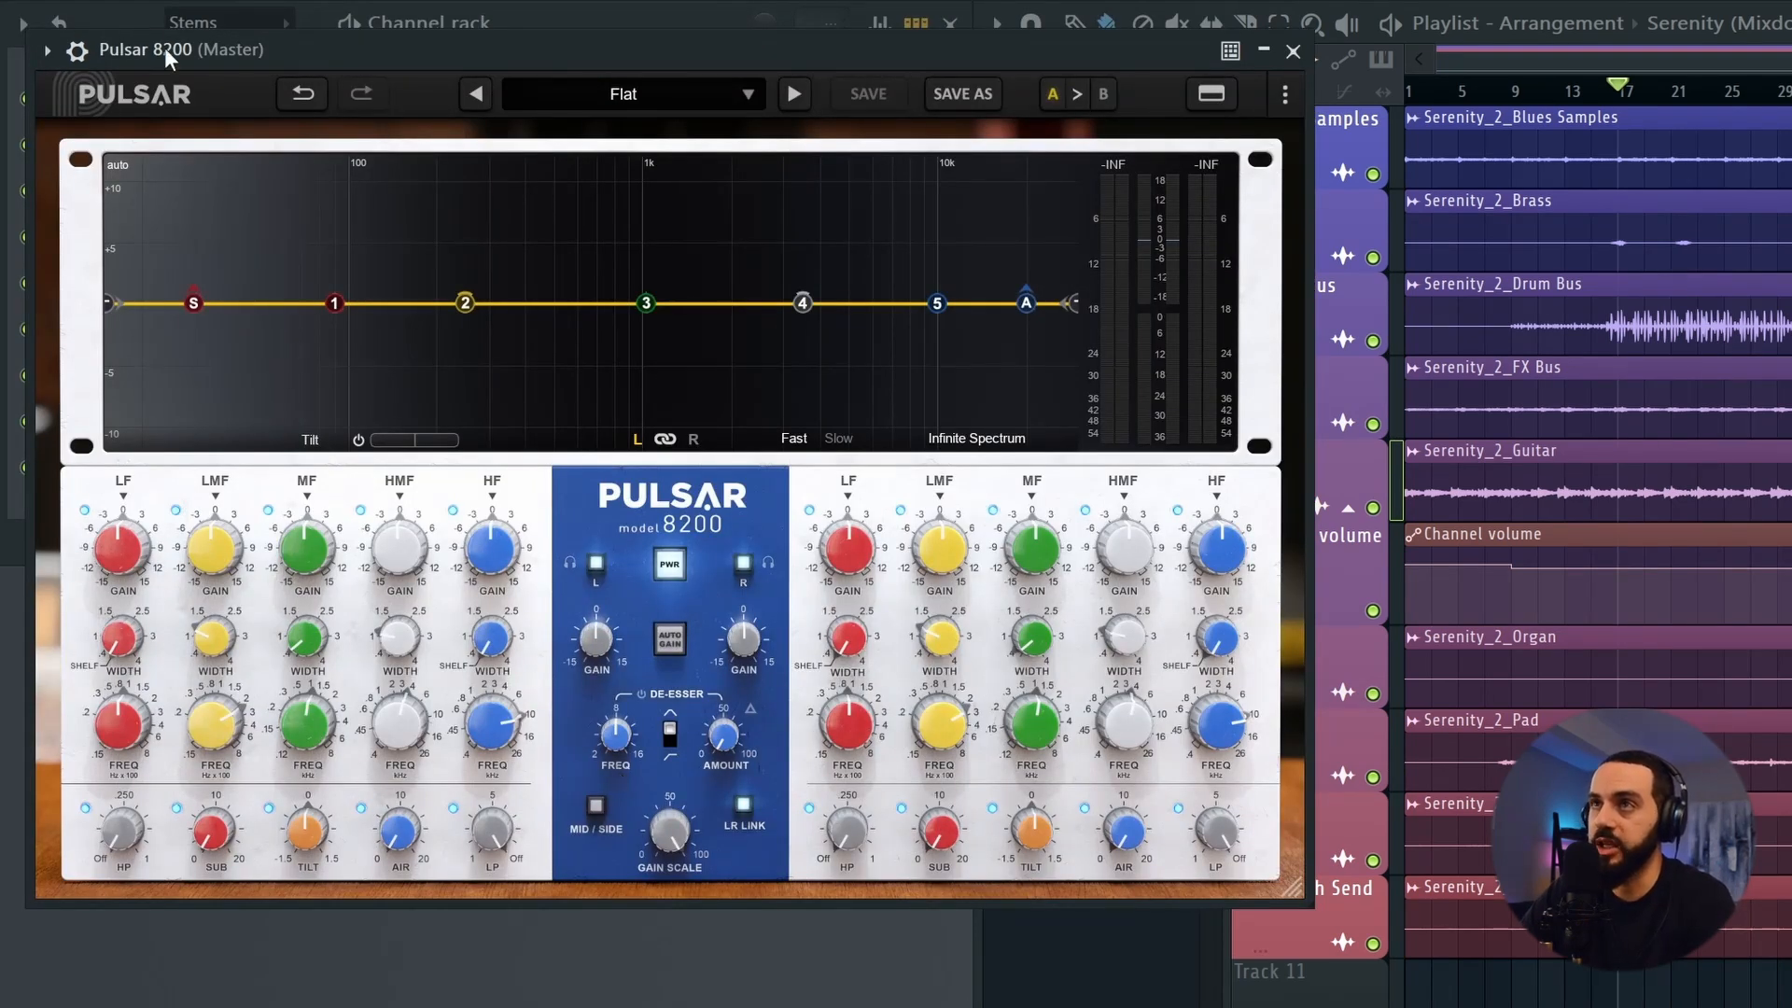
In the Pulsar 8200, switch to unlinked mid/side mode and set the side channel's high-pass filter to 110.0 Hz
left_click(597, 806)
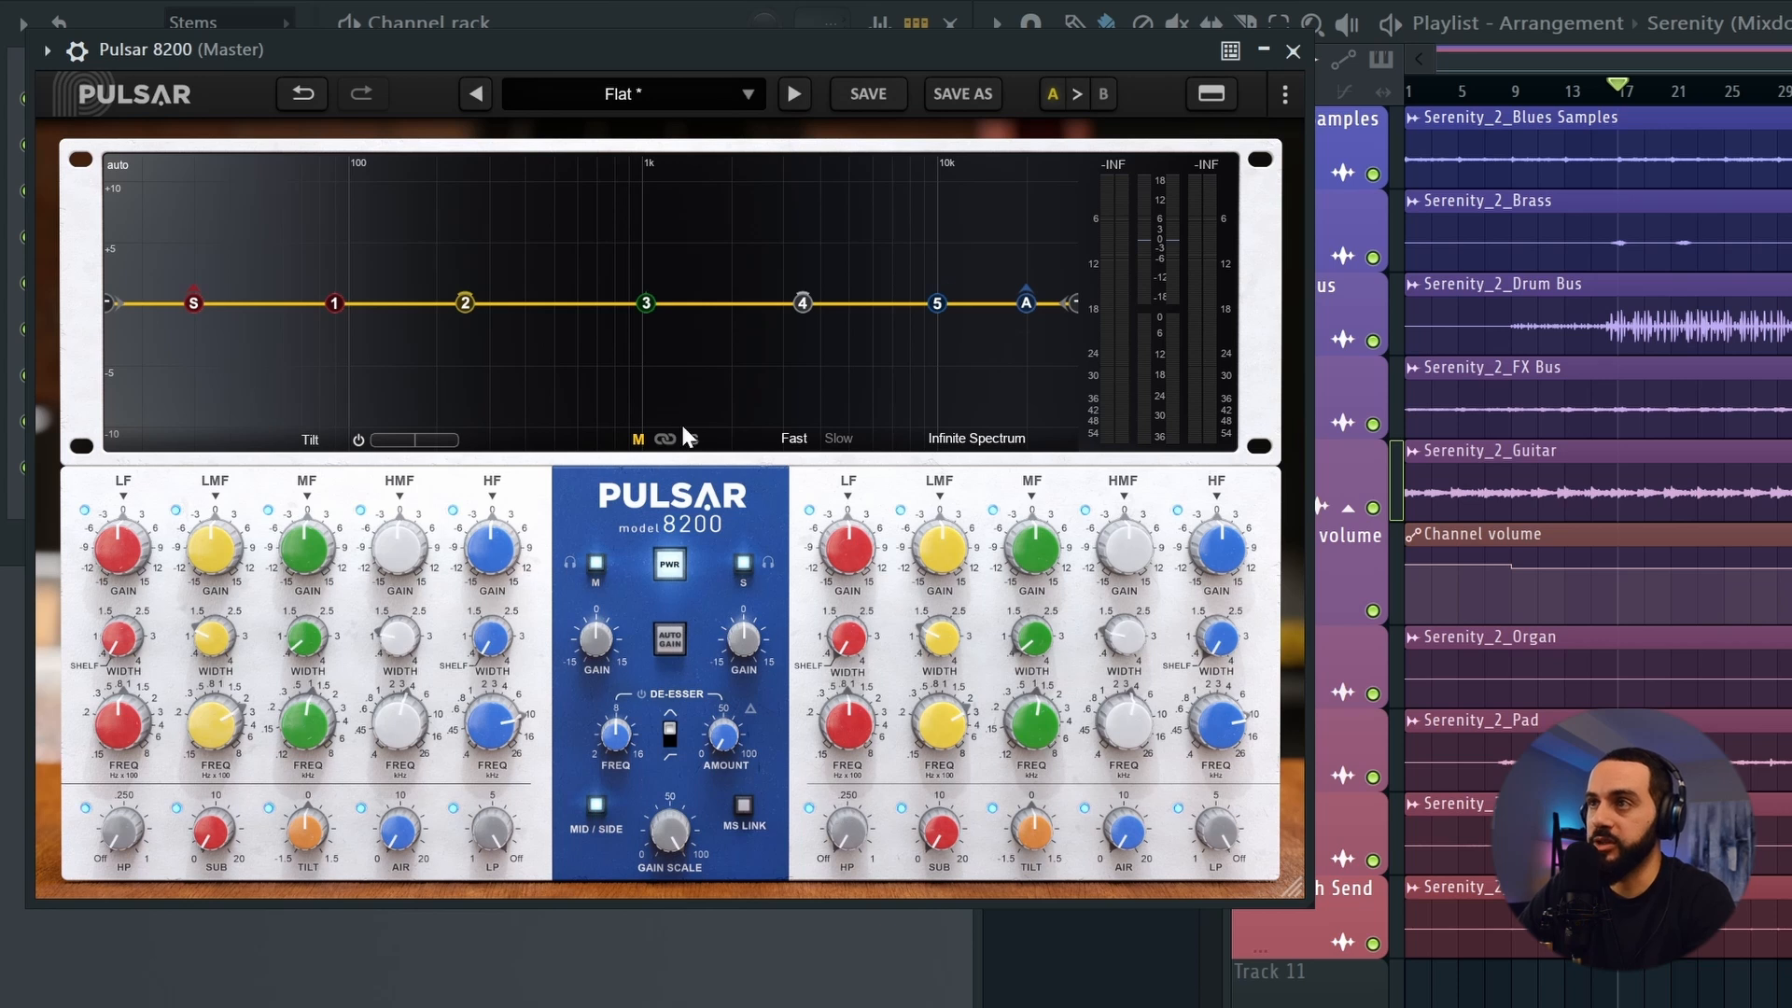
left_click_drag(848, 838, 868, 747)
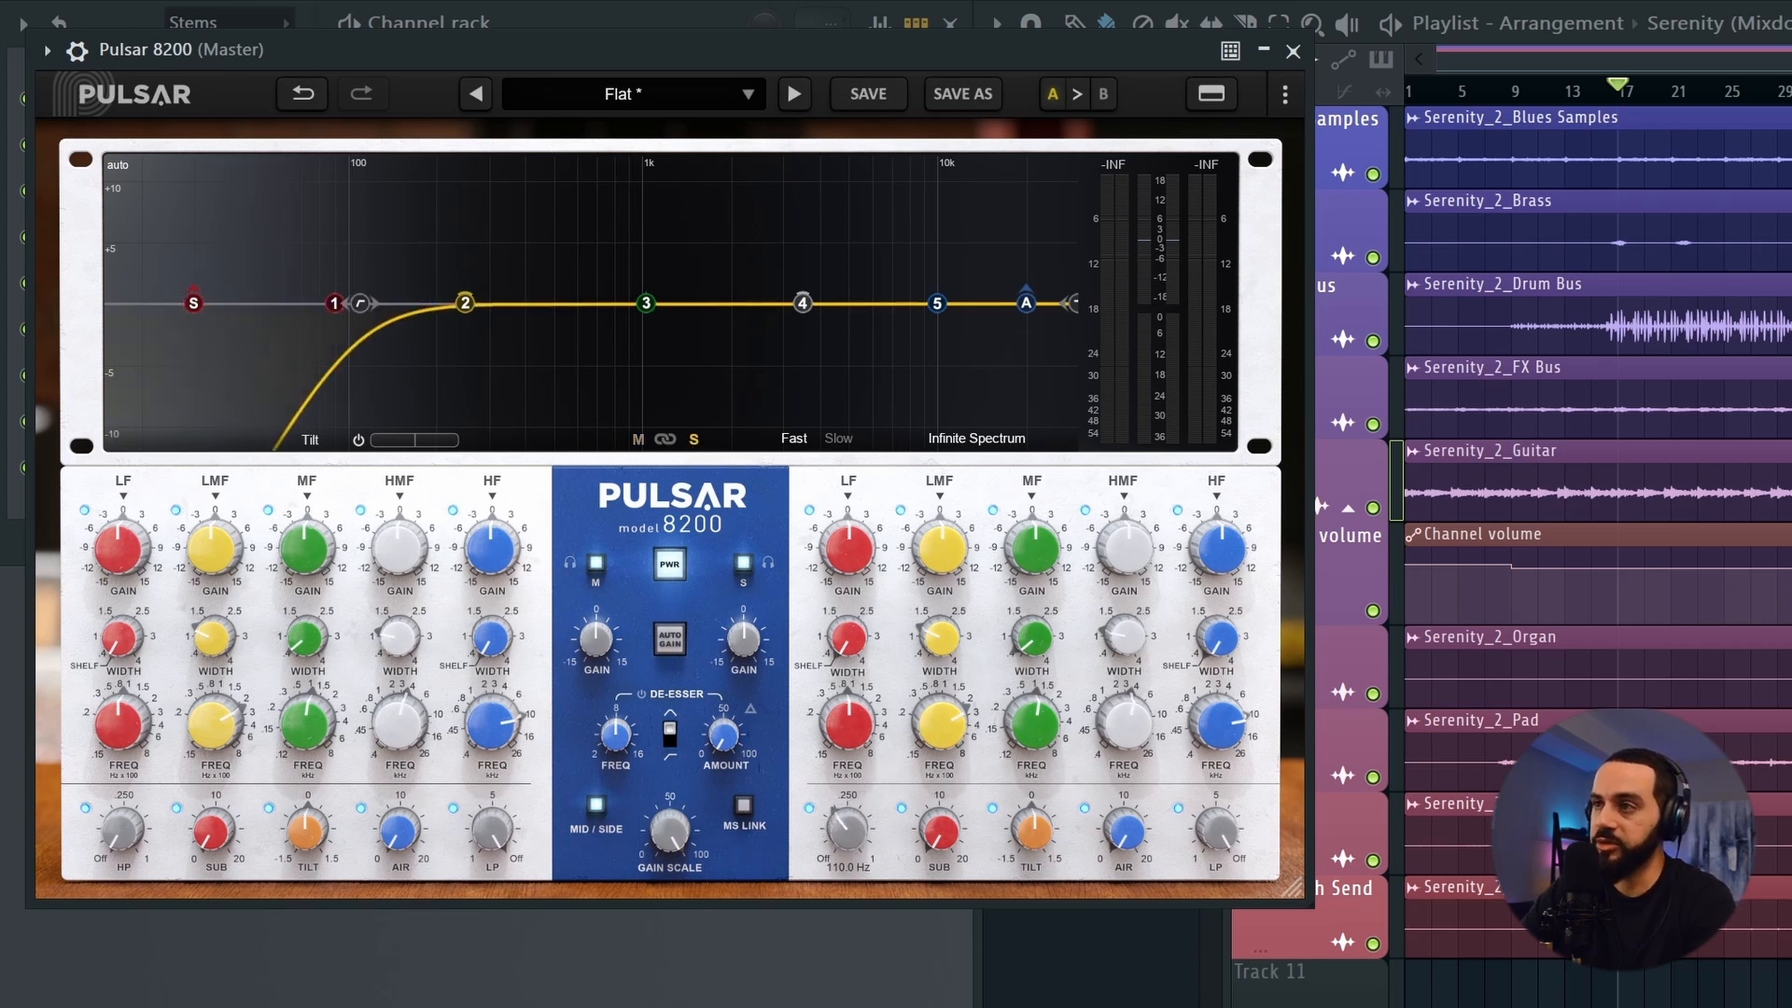
Set the side channel's Air to +3.0 dB, boost the mid channel's MF band by 1.20 dB at about 1.70 kHz, and start playback
left_click_drag(1122, 851, 1120, 814)
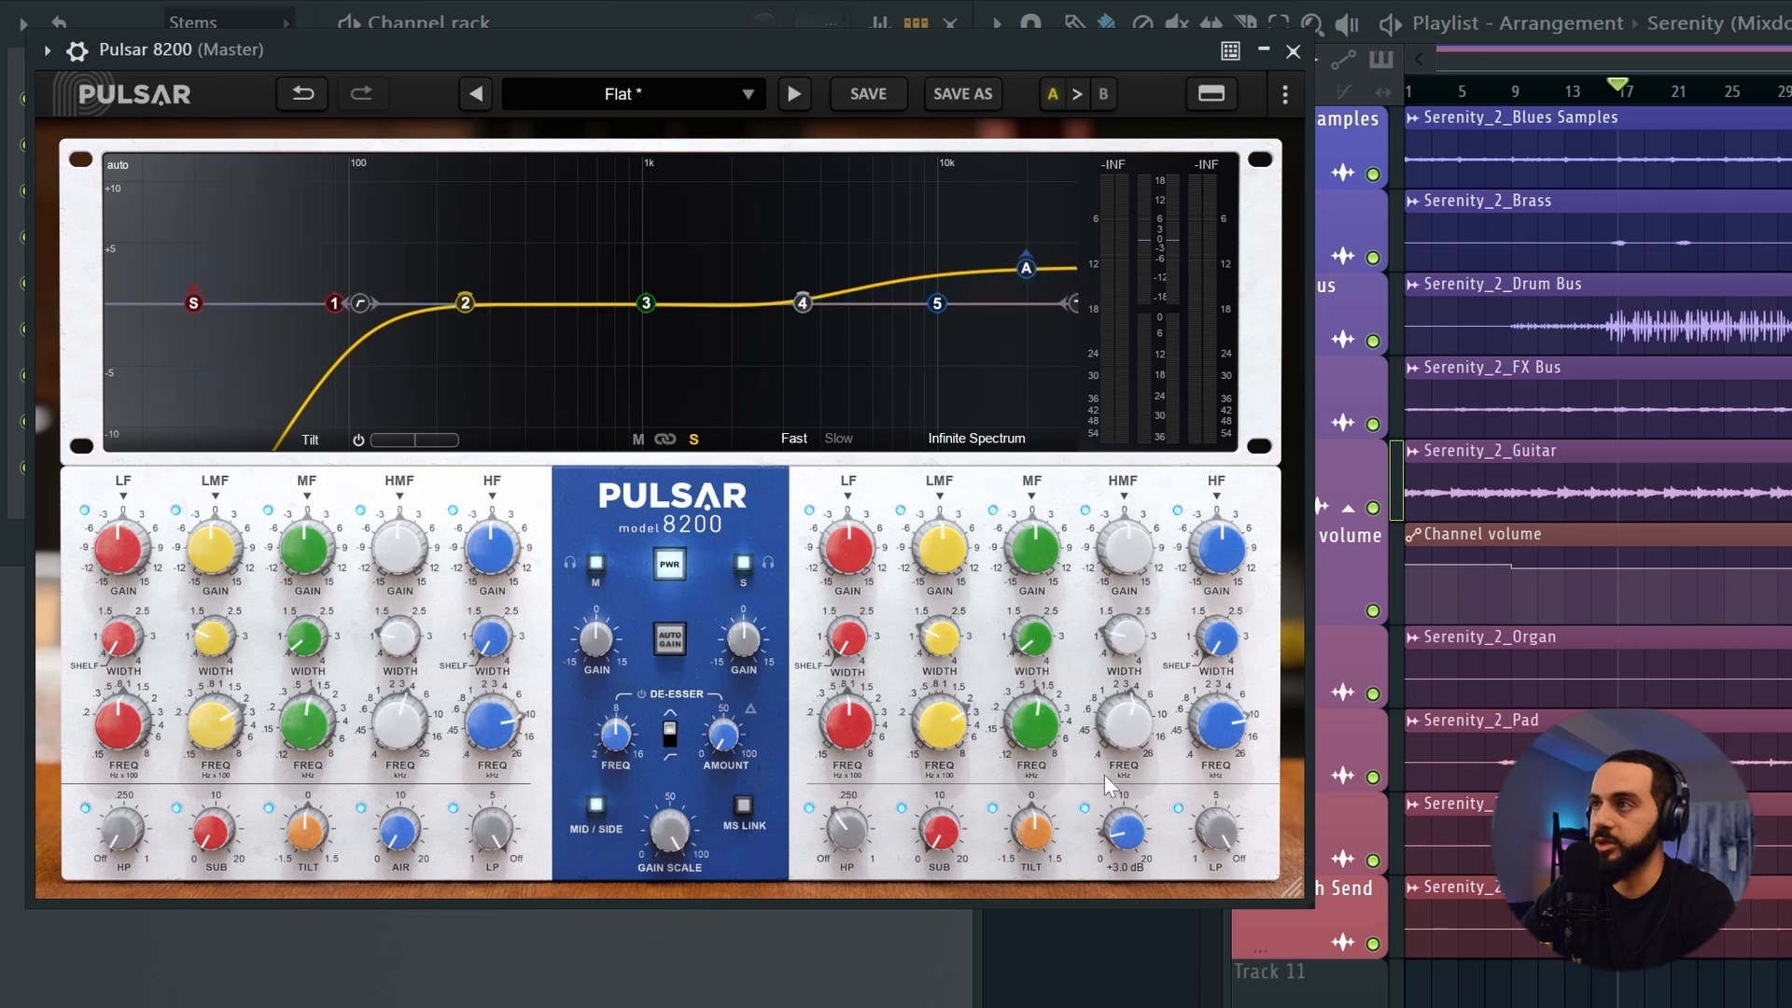
left_click(637, 442)
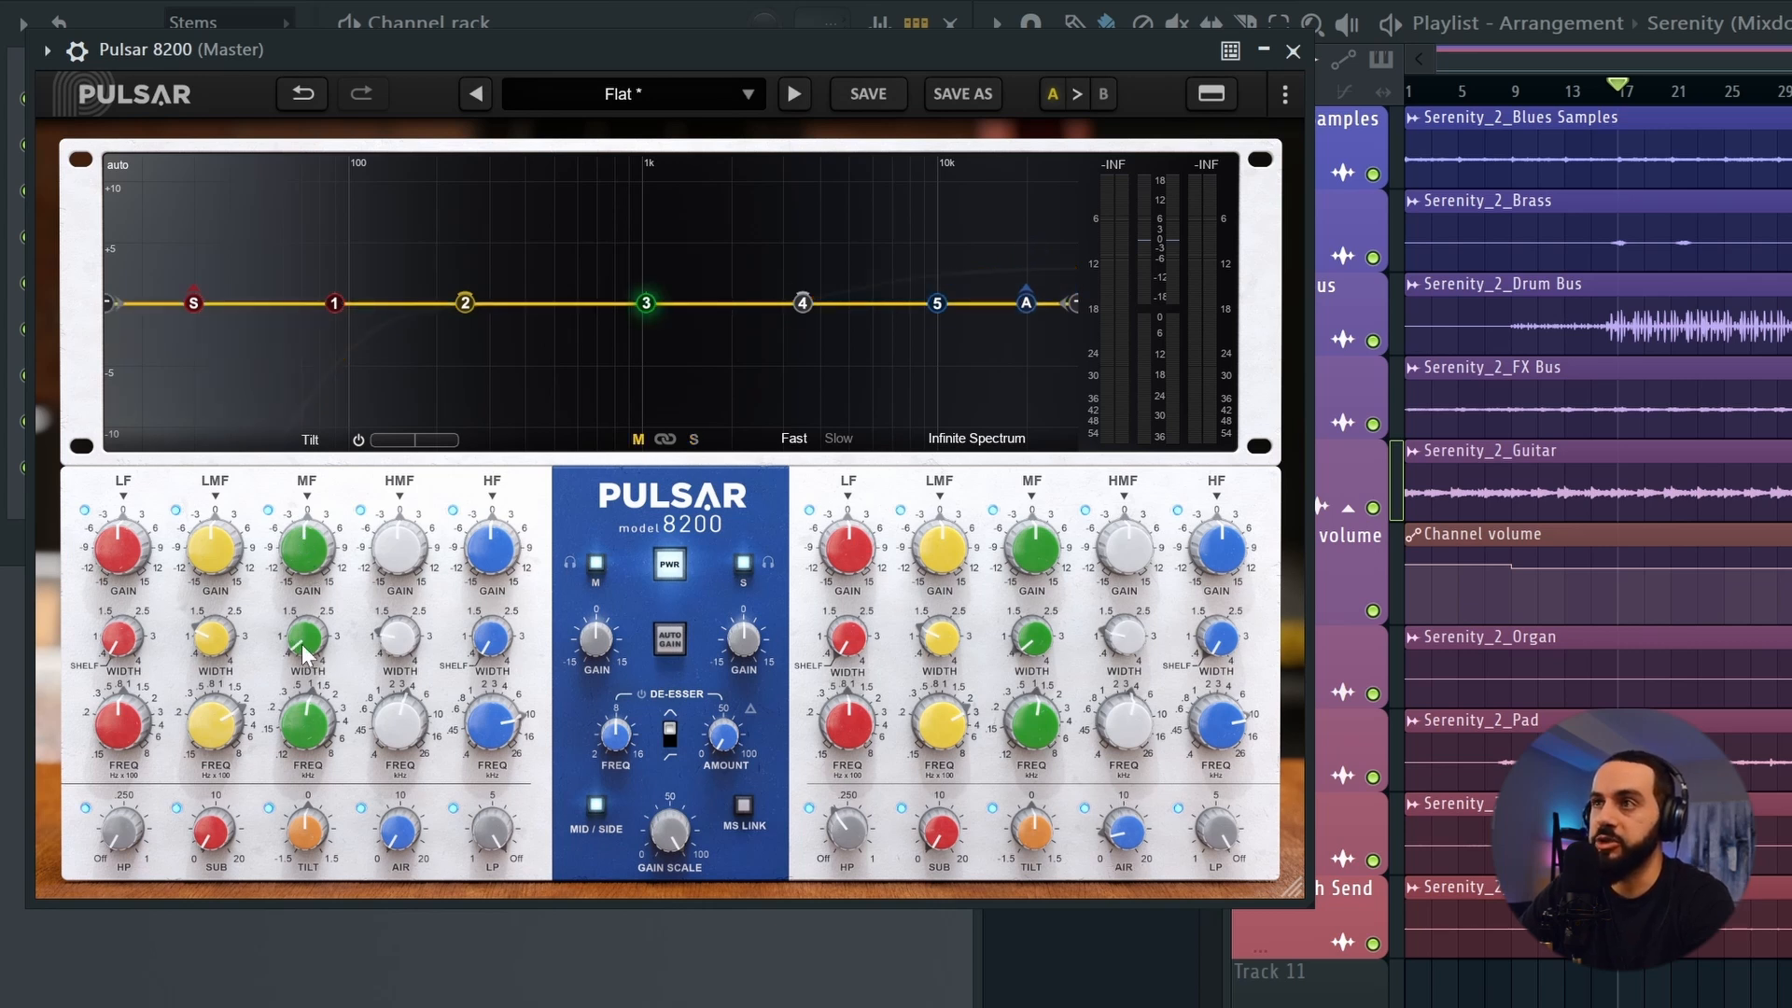
left_click_drag(302, 545, 301, 539)
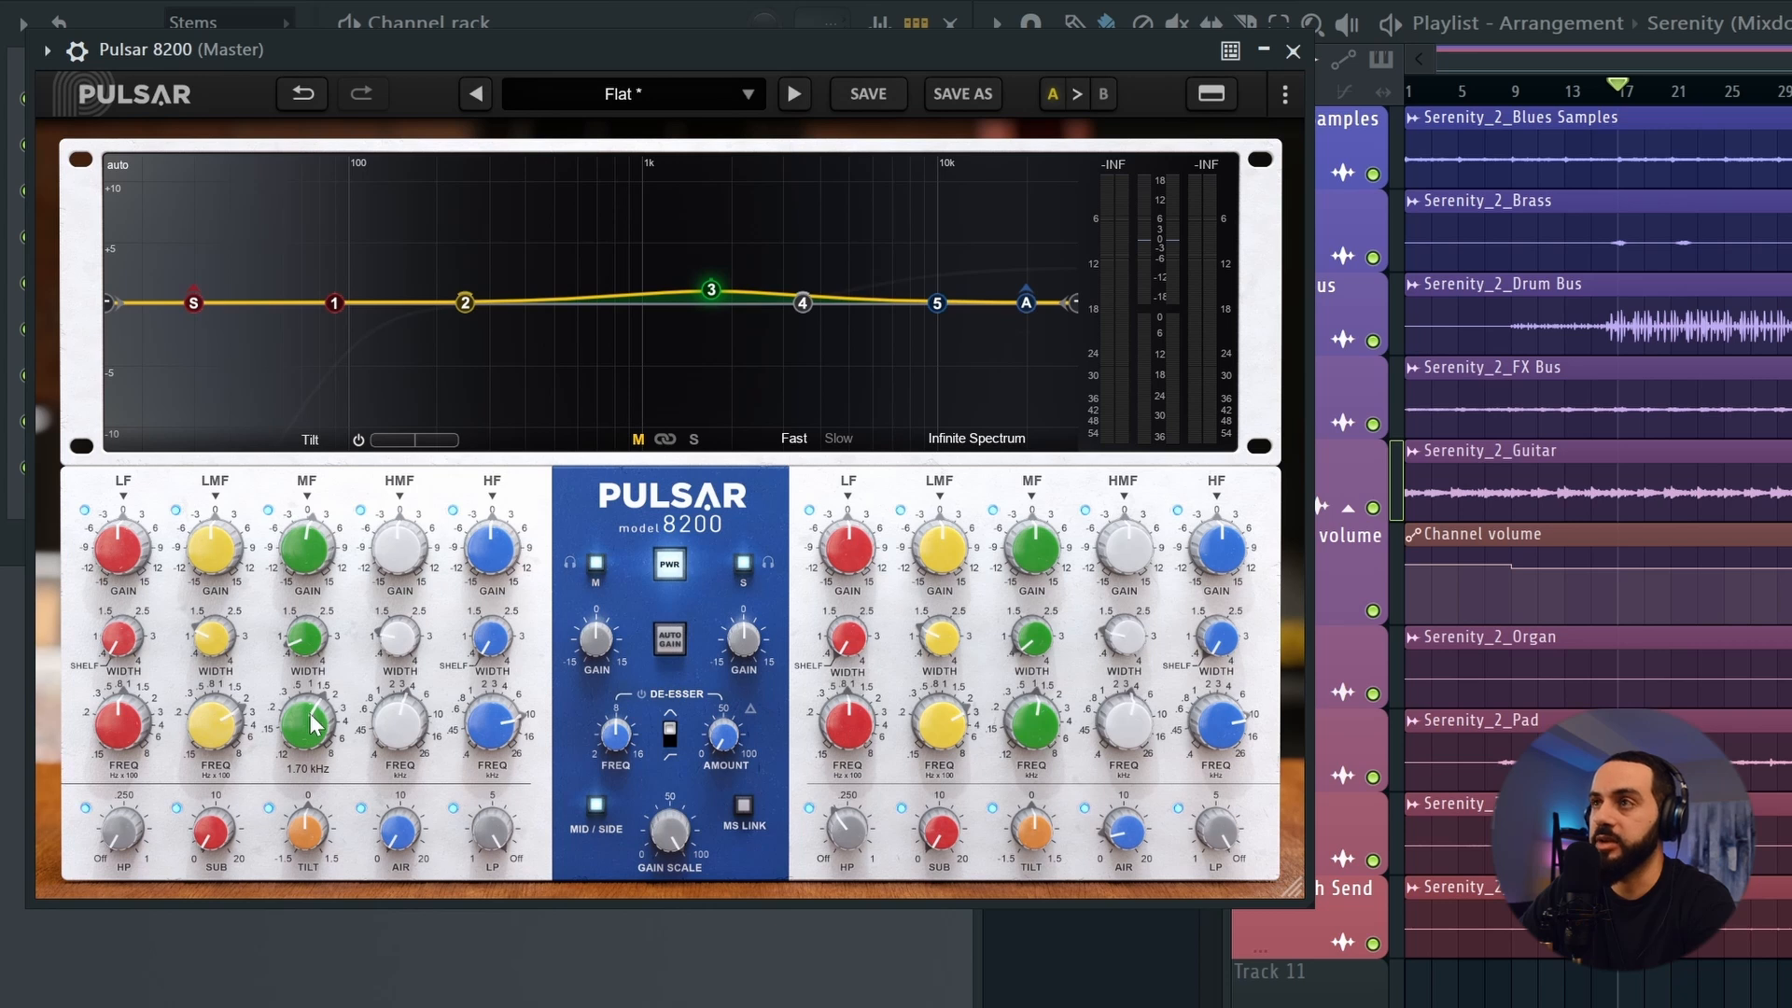
key("space")
mouse_move(310, 553)
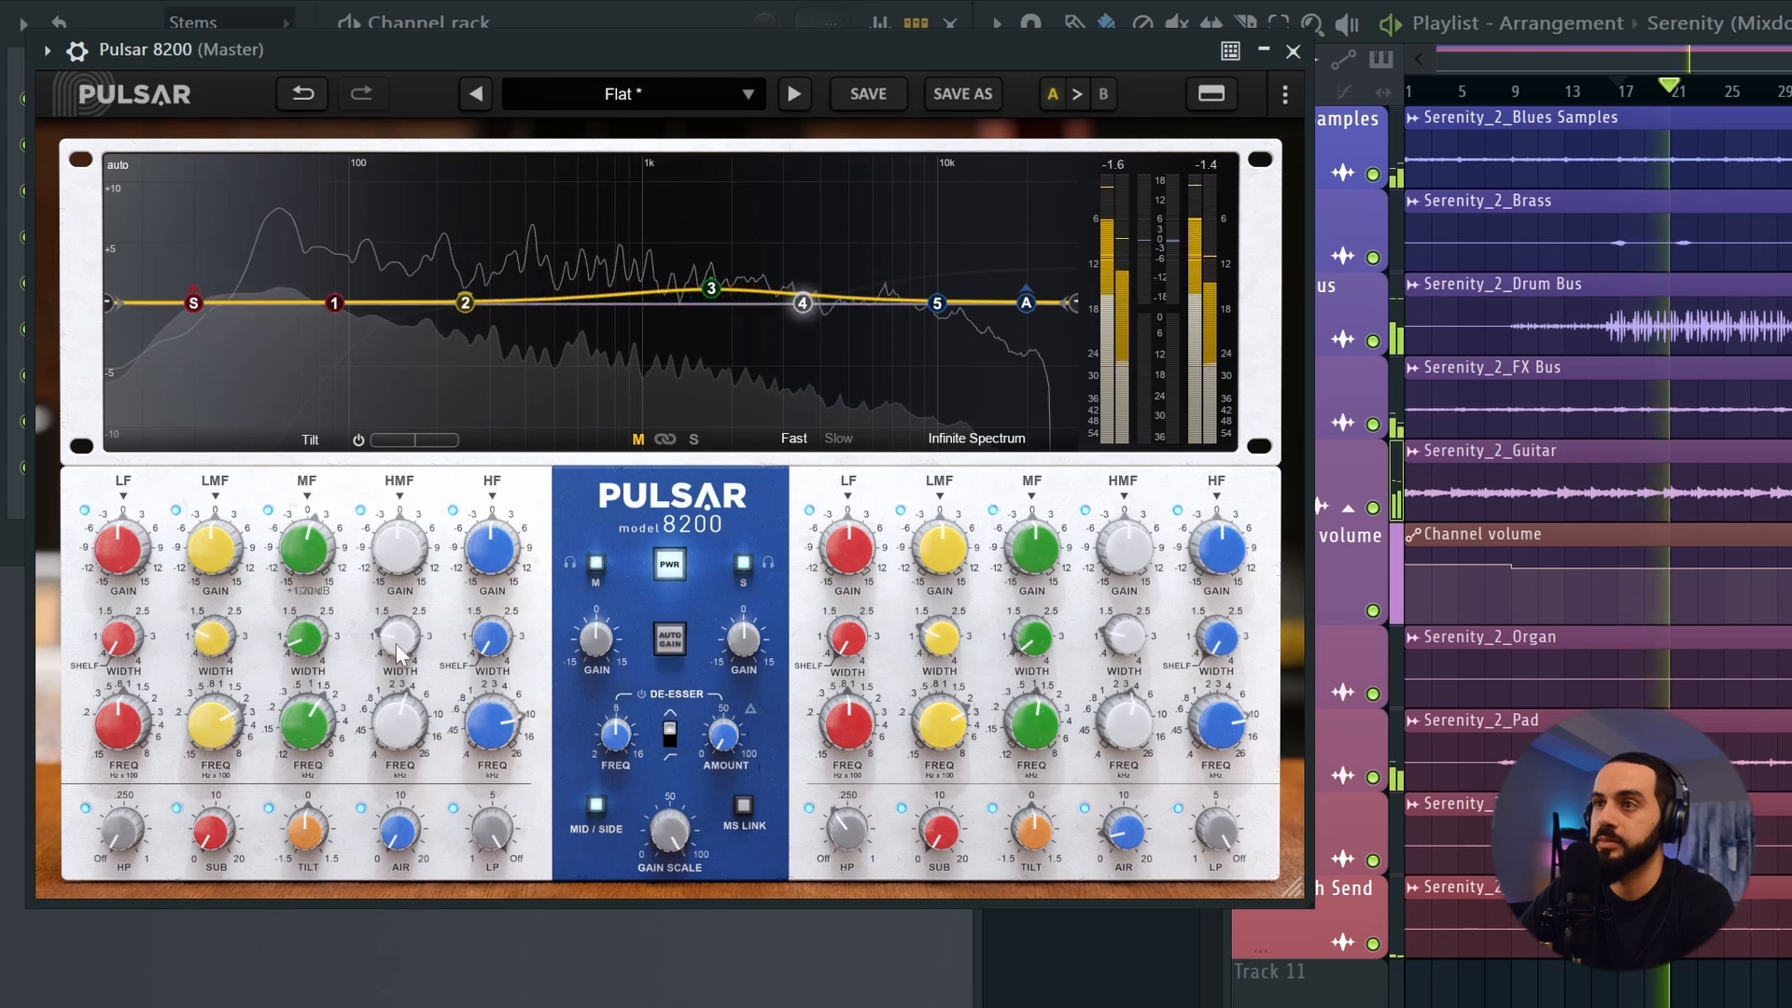
While the mix plays, boost the mid channel's HMF band by 1.20 dB and slightly adjust its HF width
mouse_move(388, 737)
left_click_drag(388, 736, 388, 737)
left_click_drag(409, 545, 409, 537)
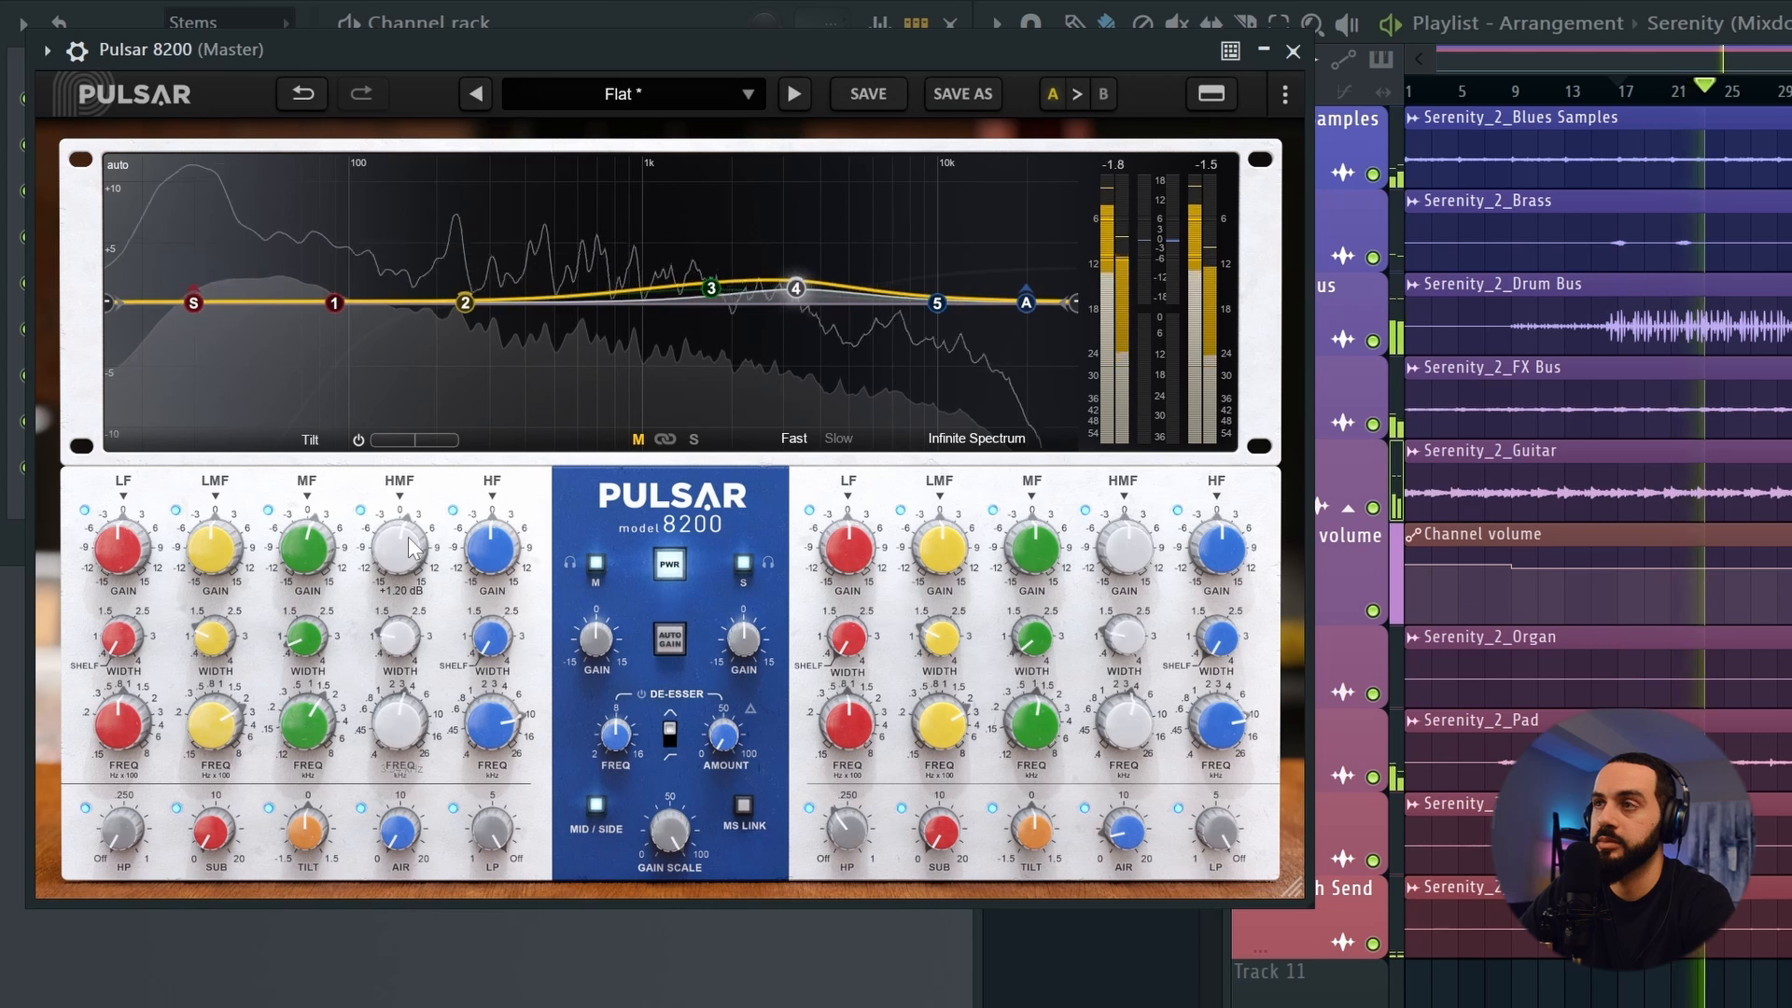
left_click_drag(488, 647, 487, 643)
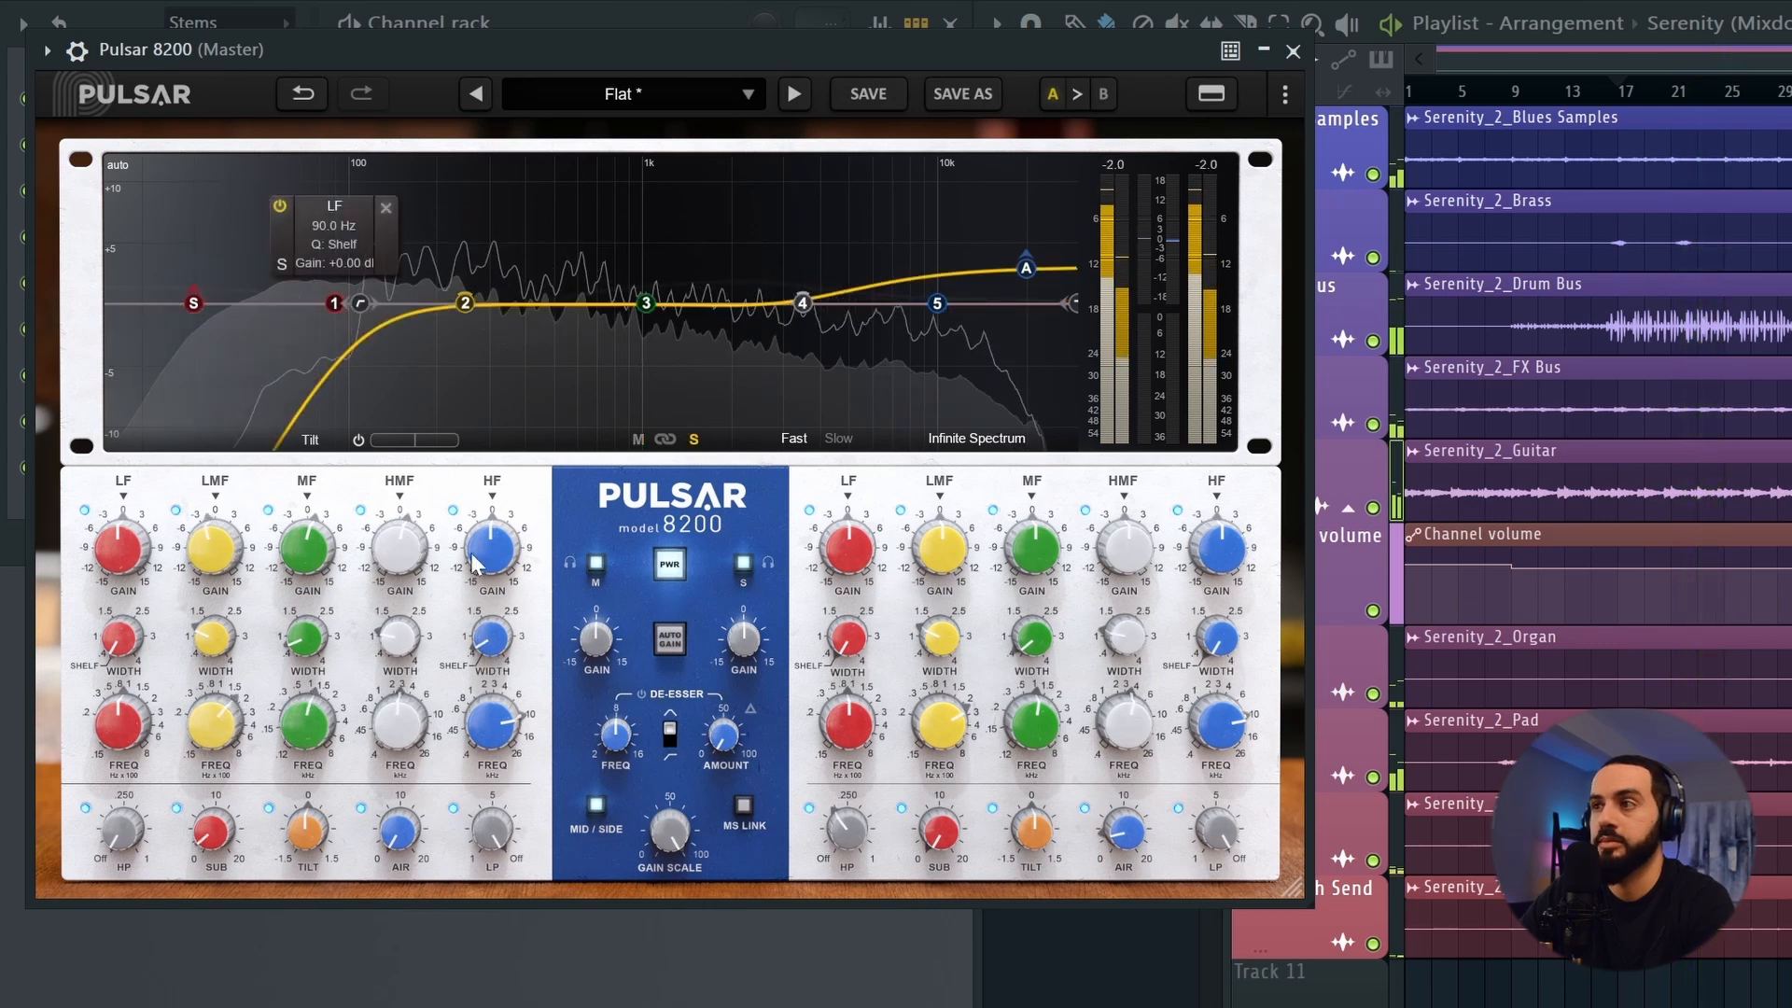
On the side channel, boost the LF shelf about 2.7 dB at 172 Hz and lower the high-pass filter to just under 100 Hz
mouse_move(844, 730)
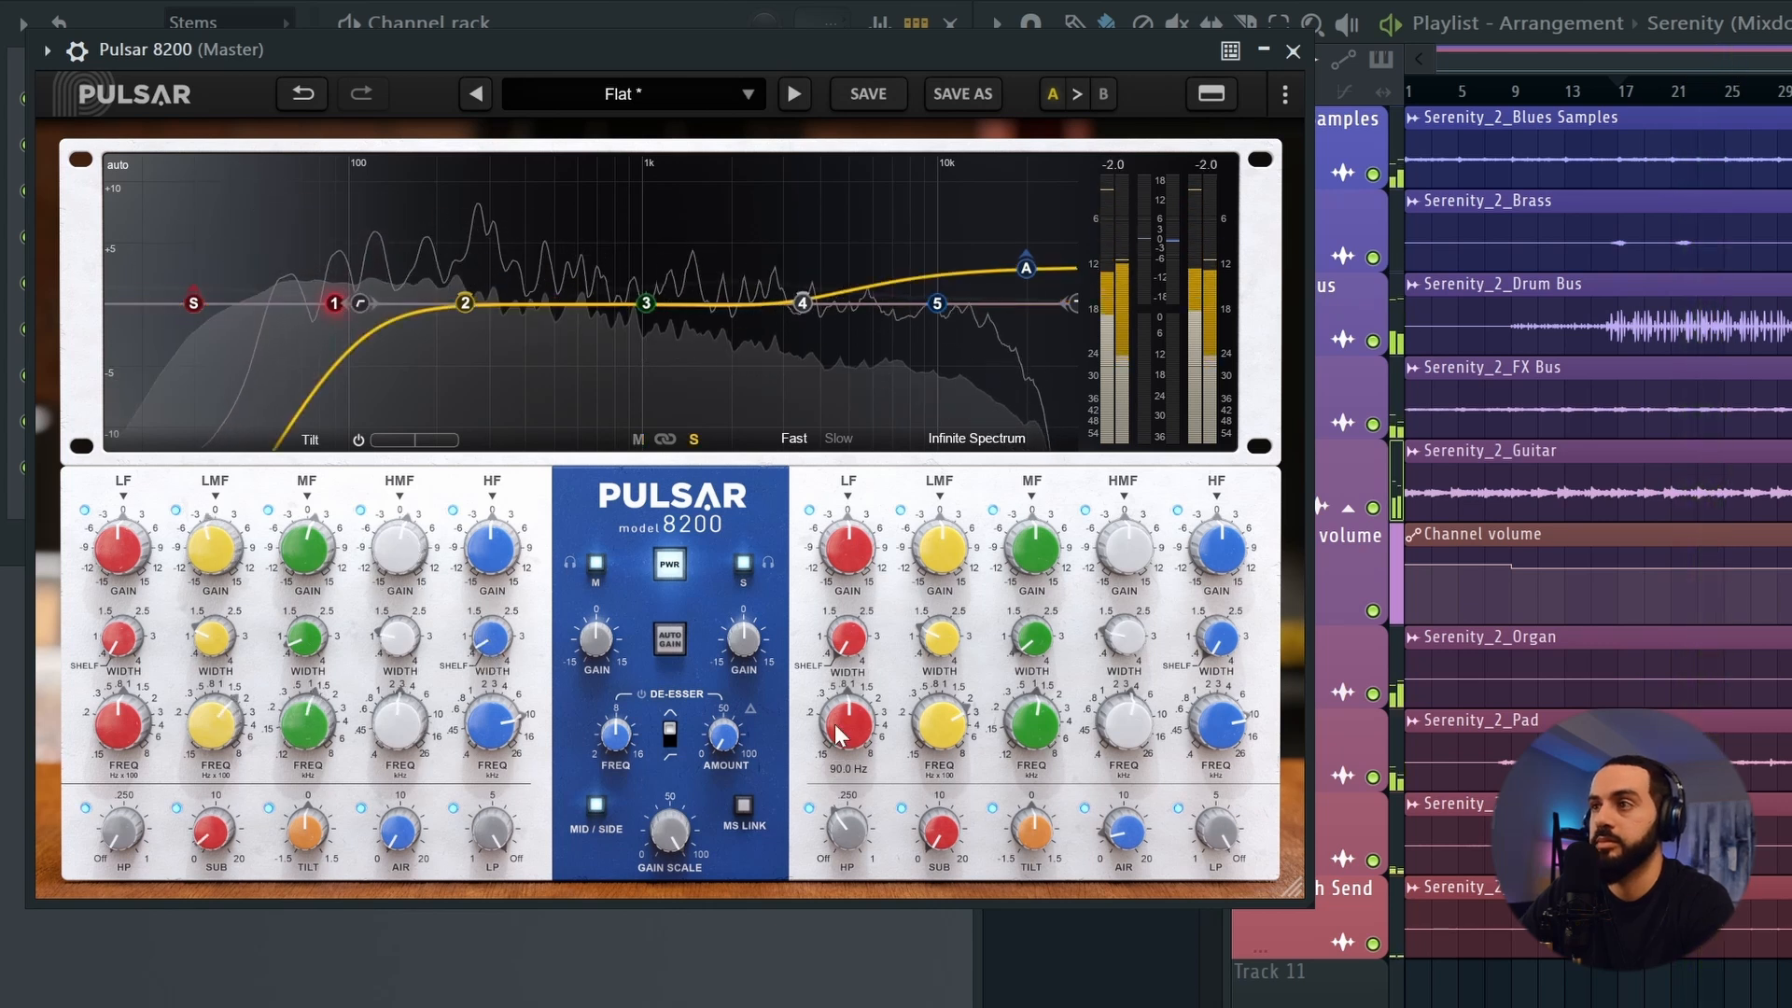
left_click_drag(849, 553, 845, 527)
left_click_drag(849, 721, 858, 556)
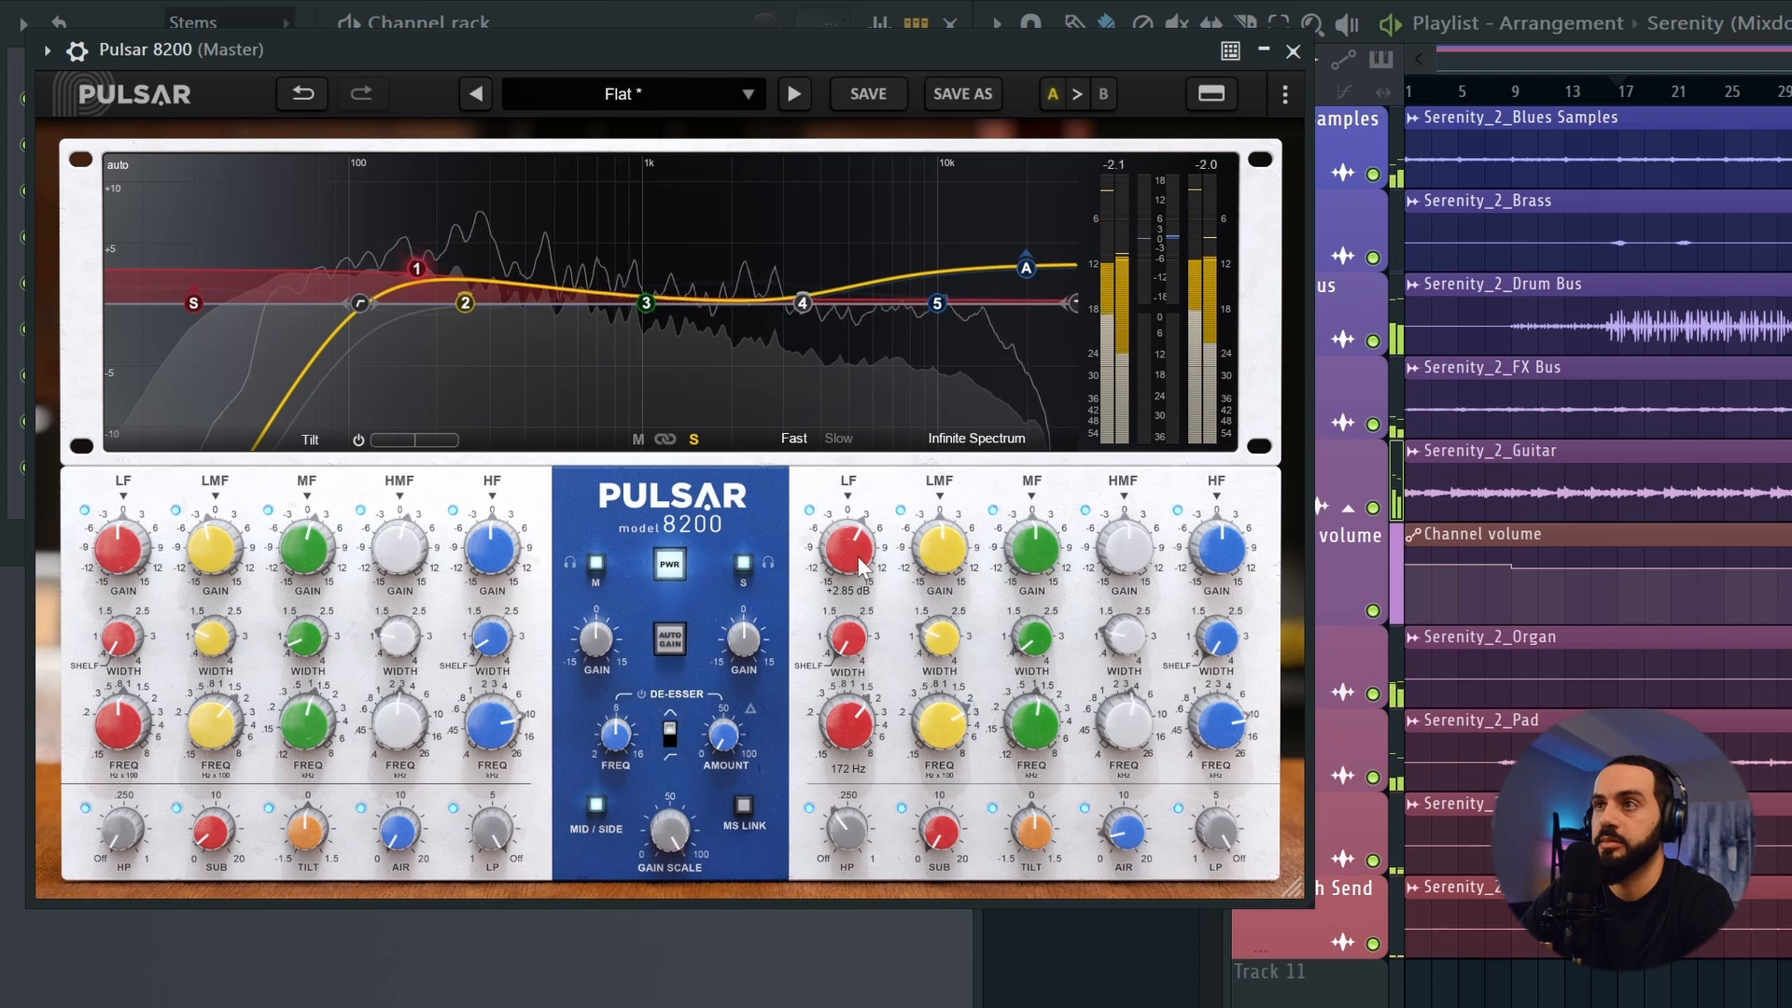
left_click_drag(357, 305, 339, 306)
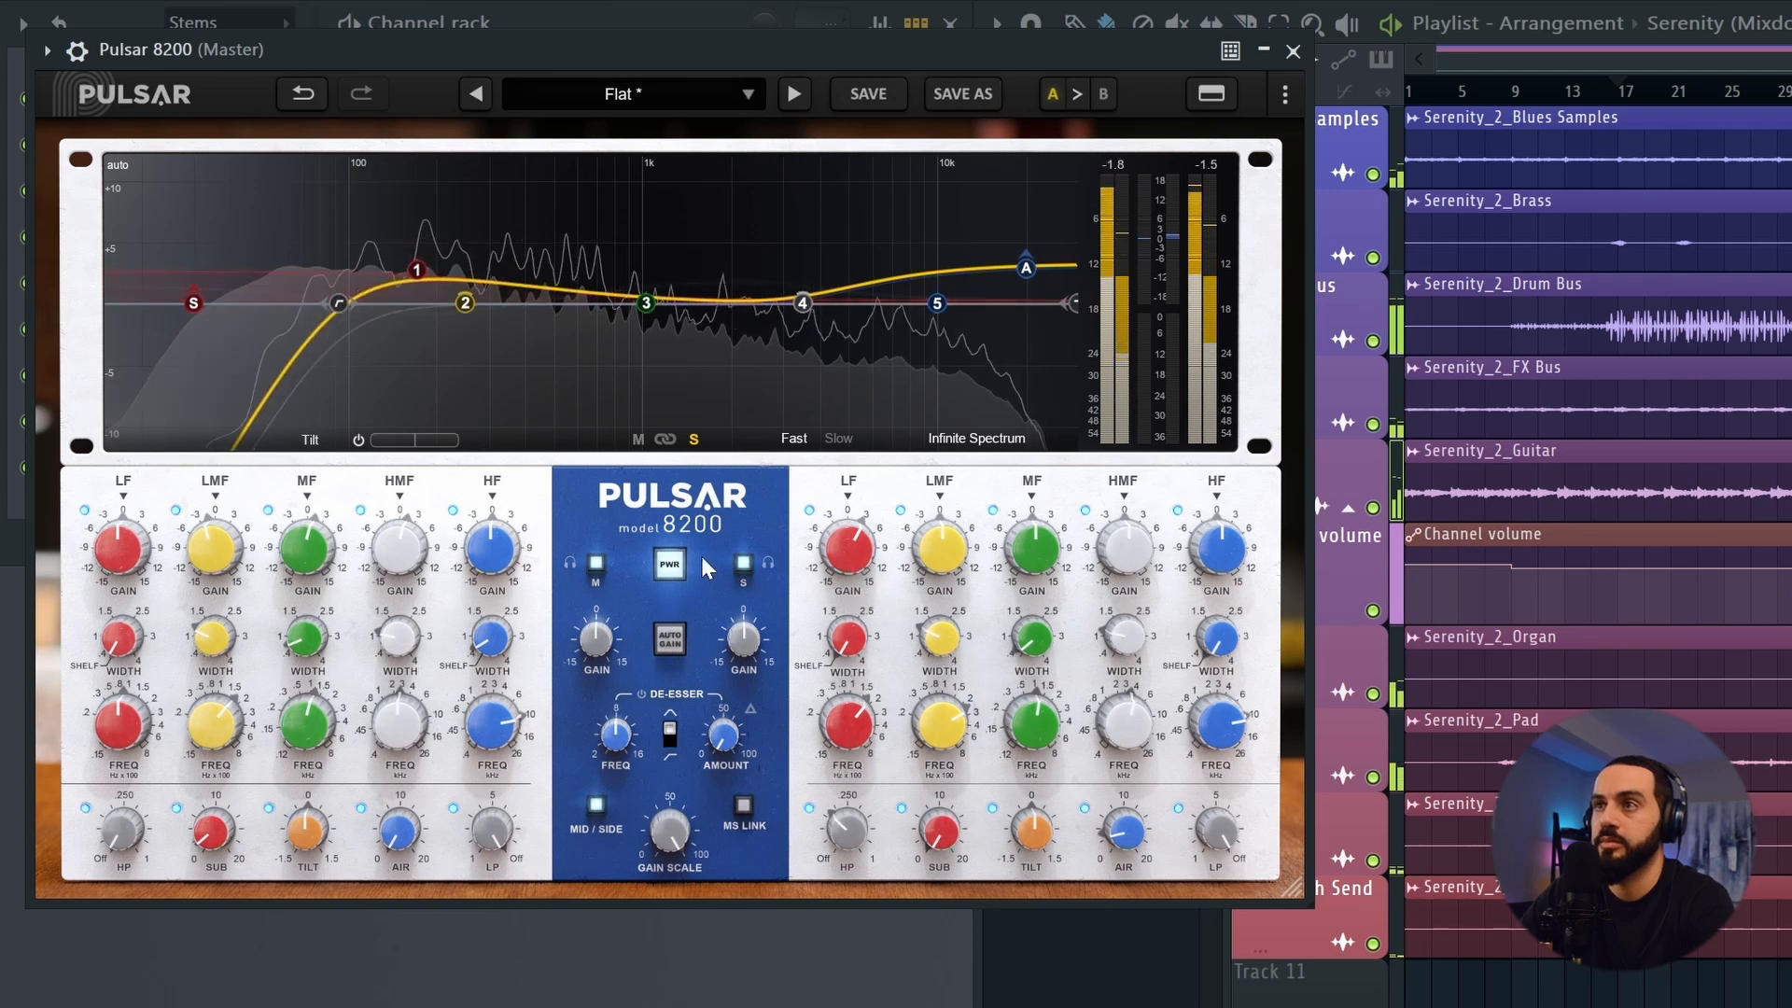
Give the mid channel a small Sub boost and LMF cut, and slightly reduce the side channel's LF shelf gain
left_click(637, 438)
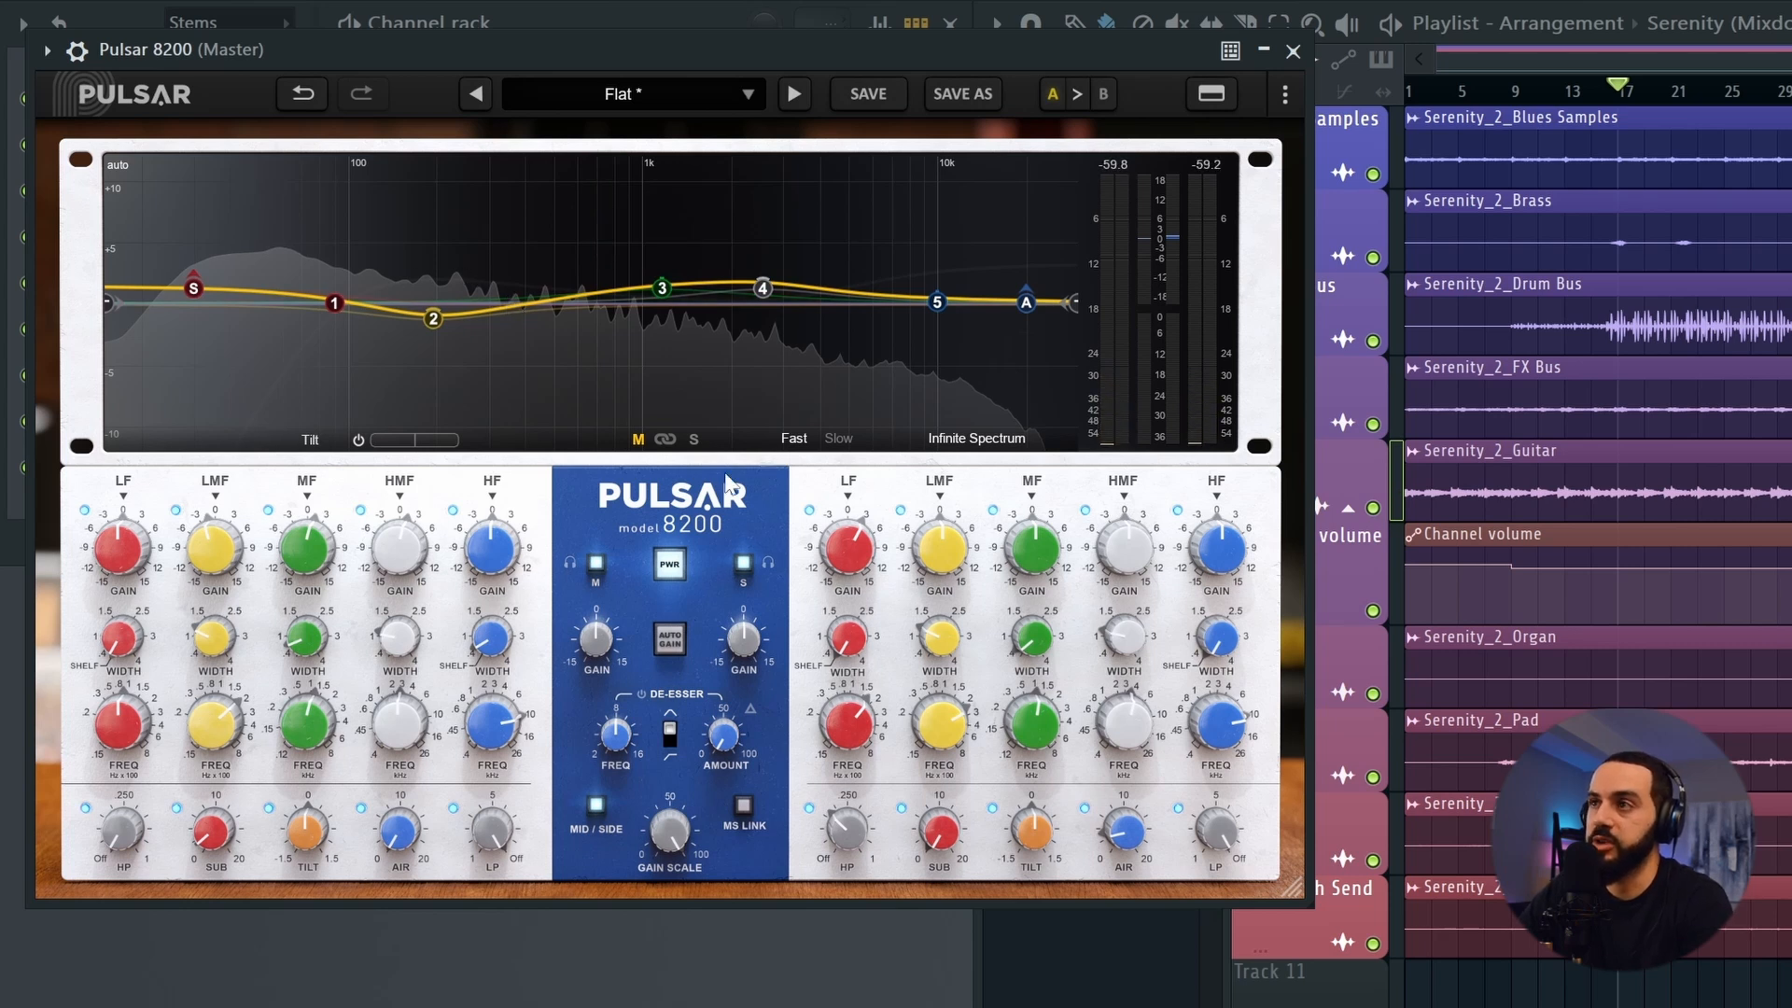
left_click(695, 441)
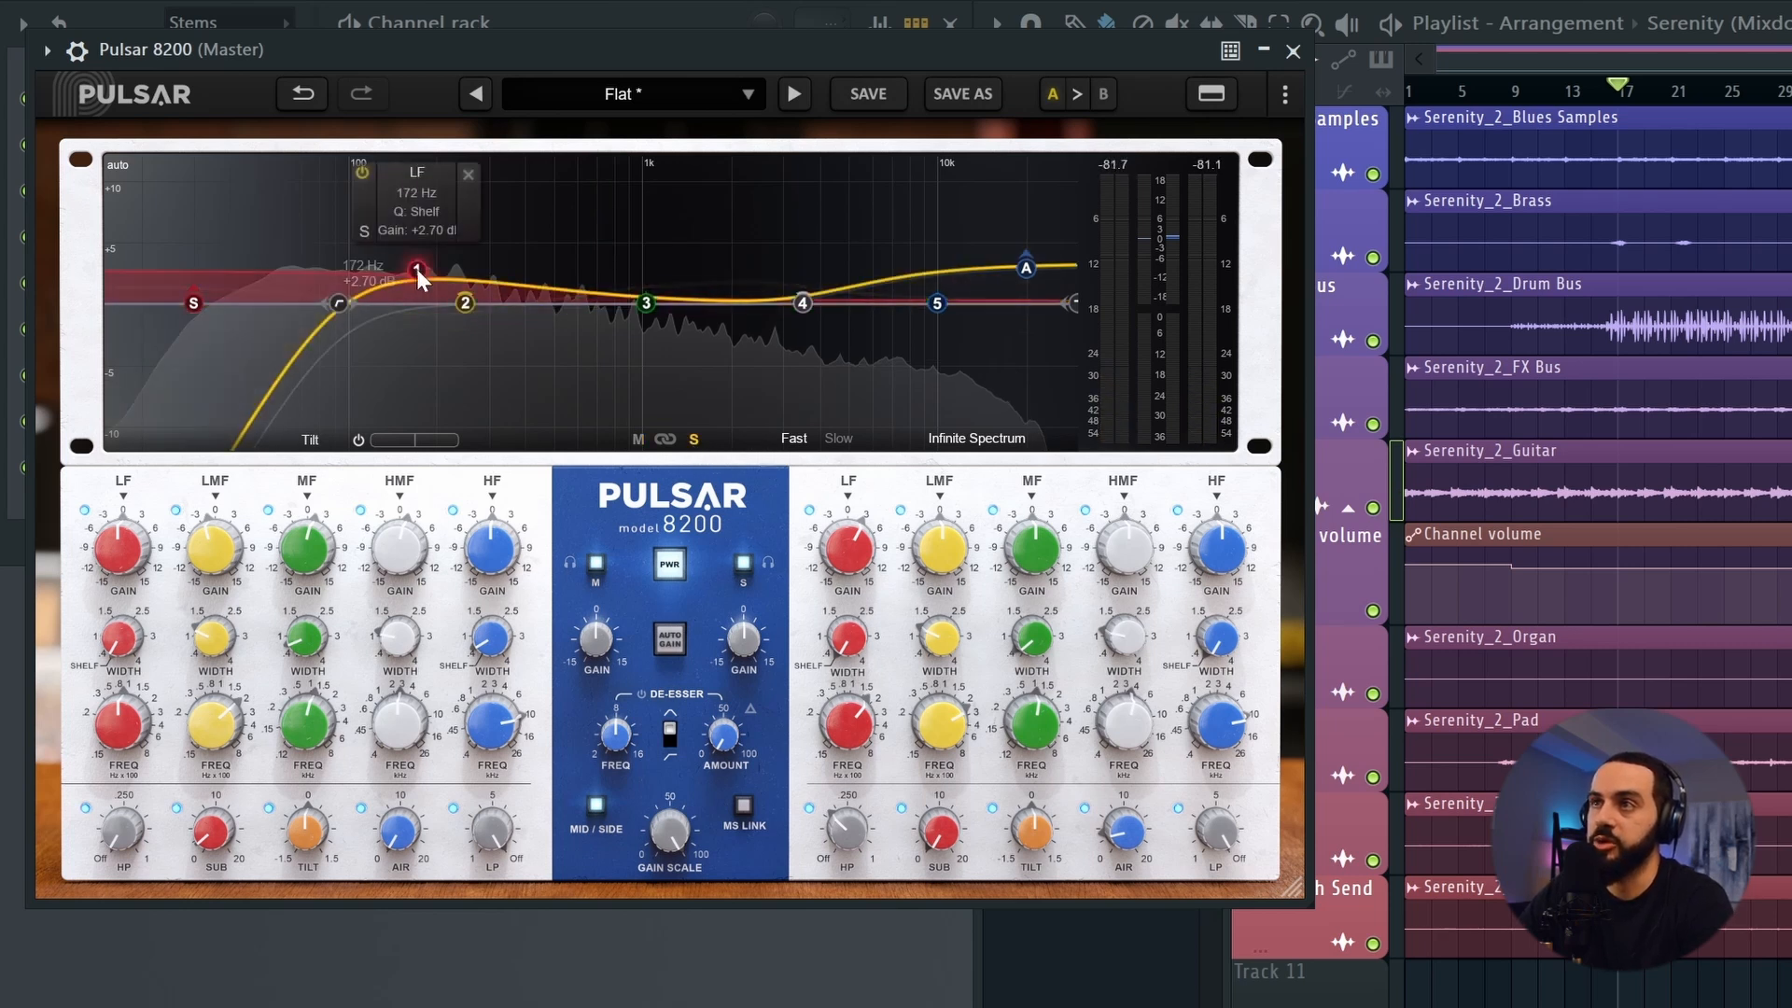
left_click_drag(416, 269, 416, 273)
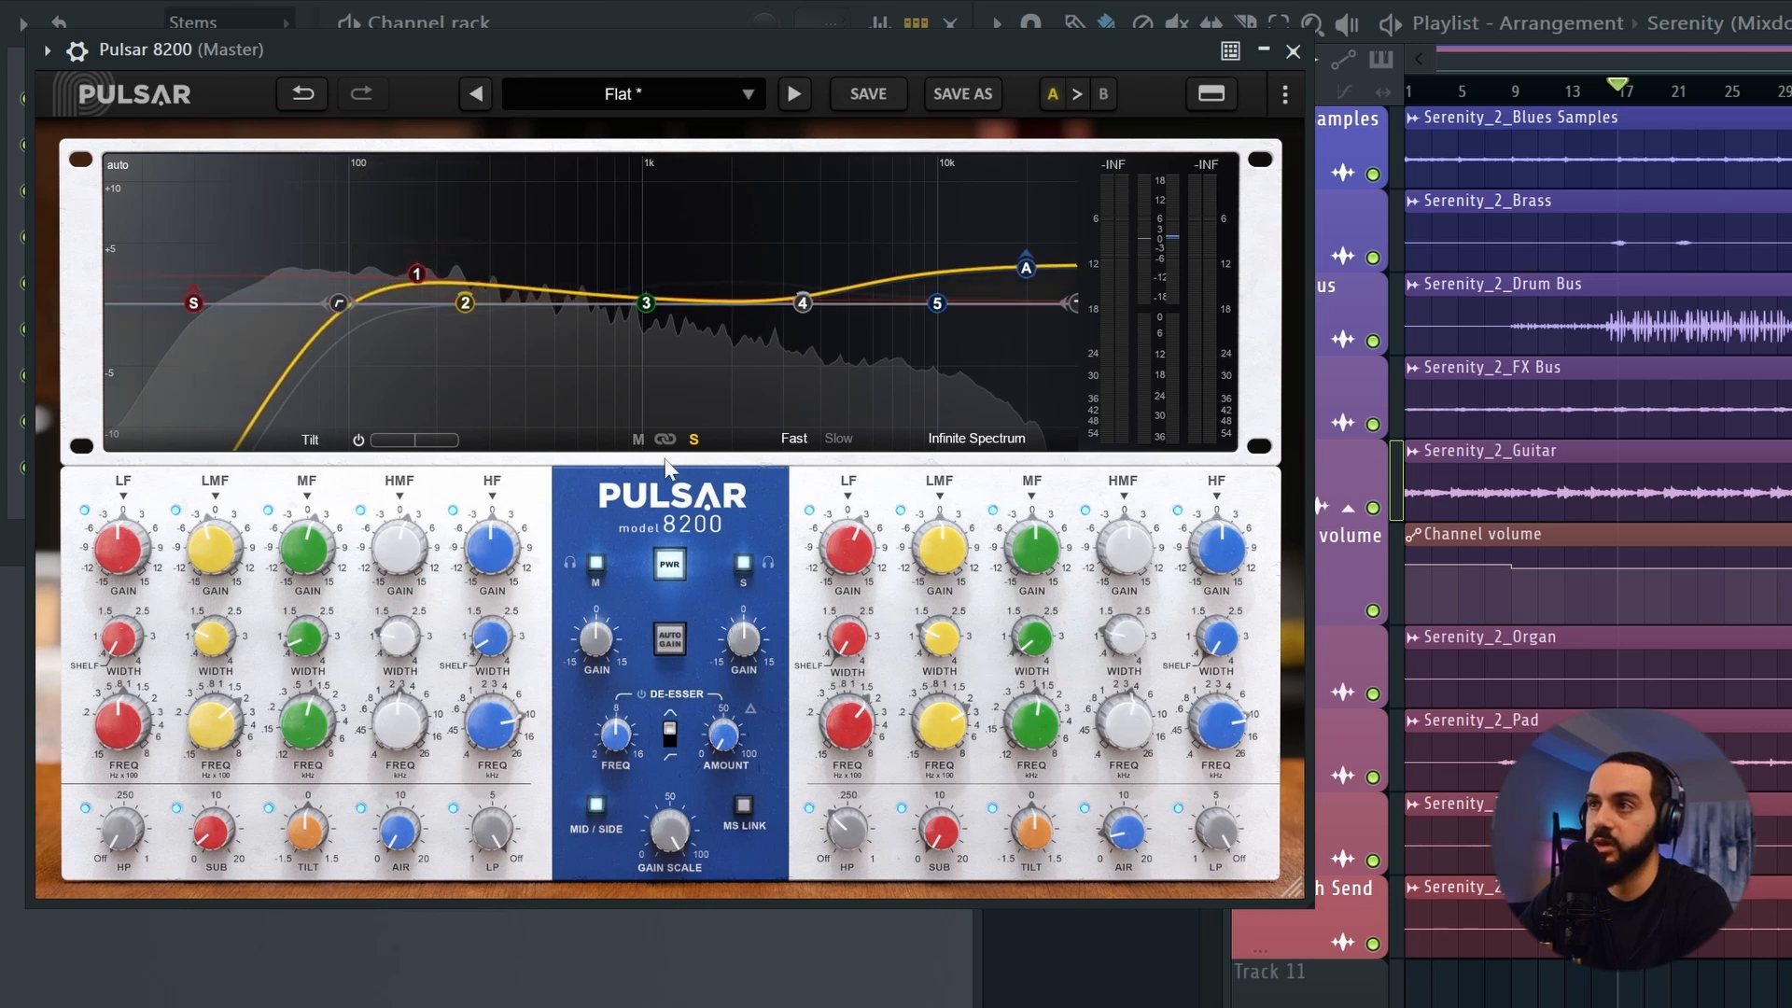
Shape the mid channel's low end with a slightly deeper LMF cut, a +1.7 dB Sub boost and a gentle LF shelf boost
left_click(639, 439)
left_click_drag(434, 317, 443, 327)
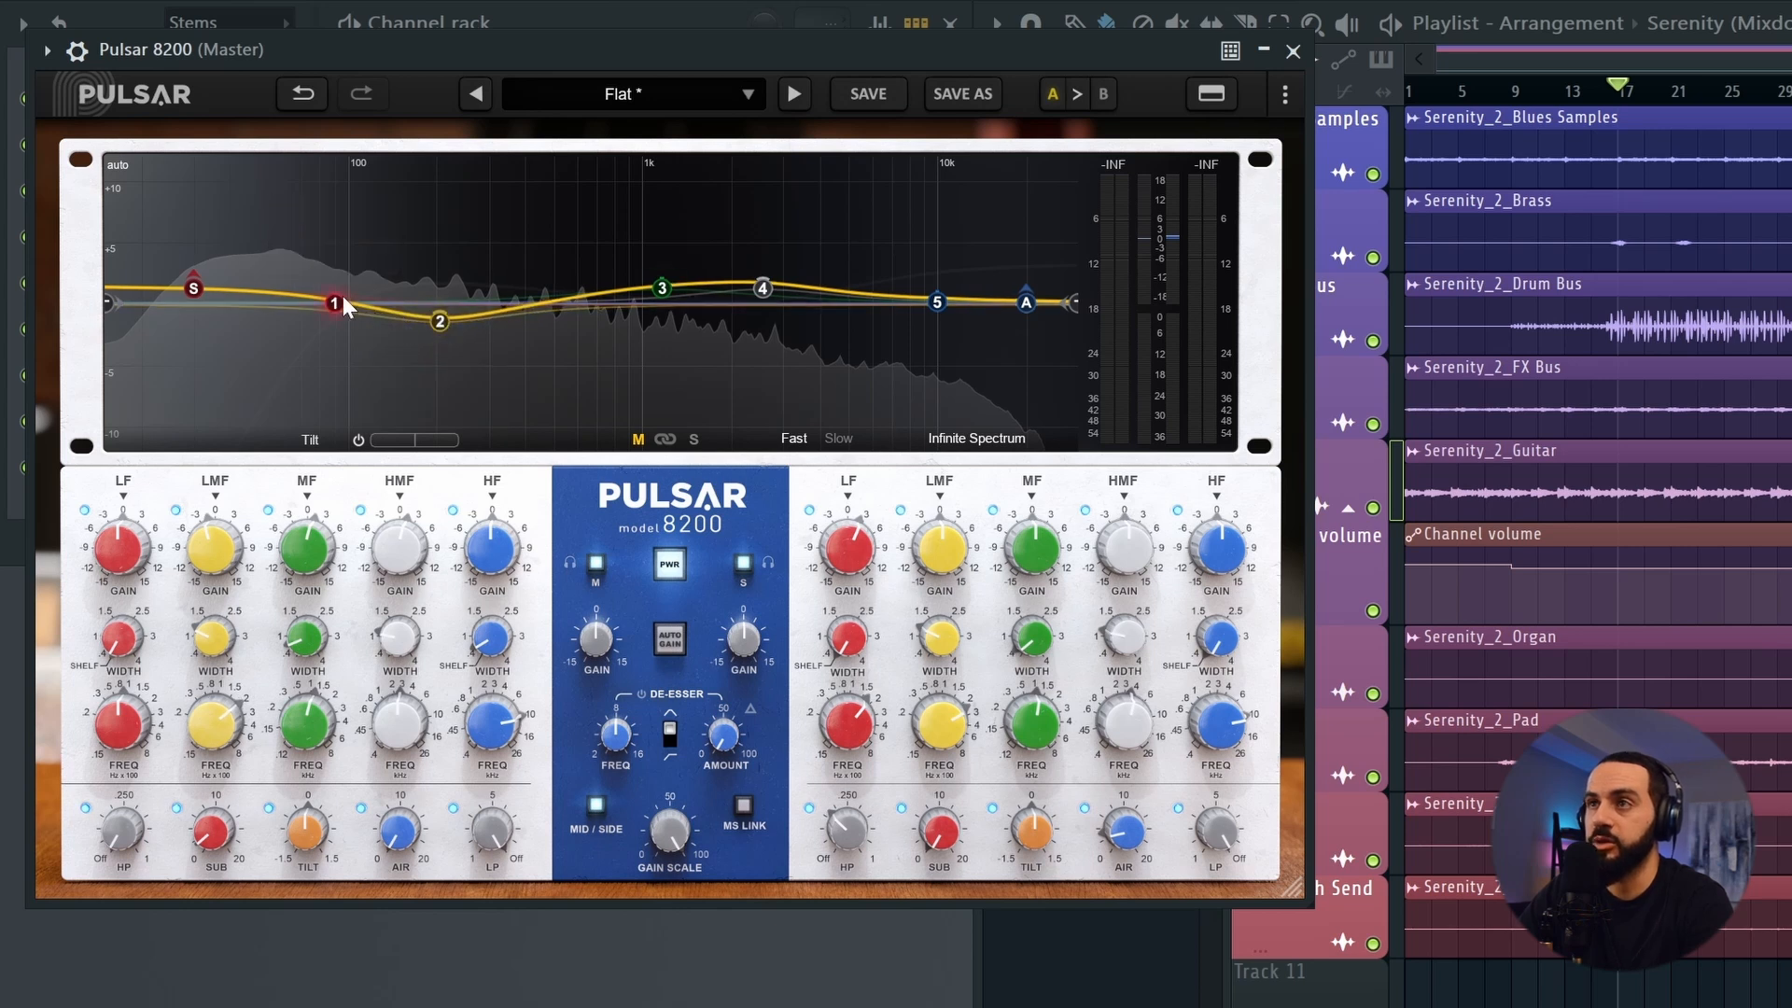
left_click_drag(204, 290, 205, 285)
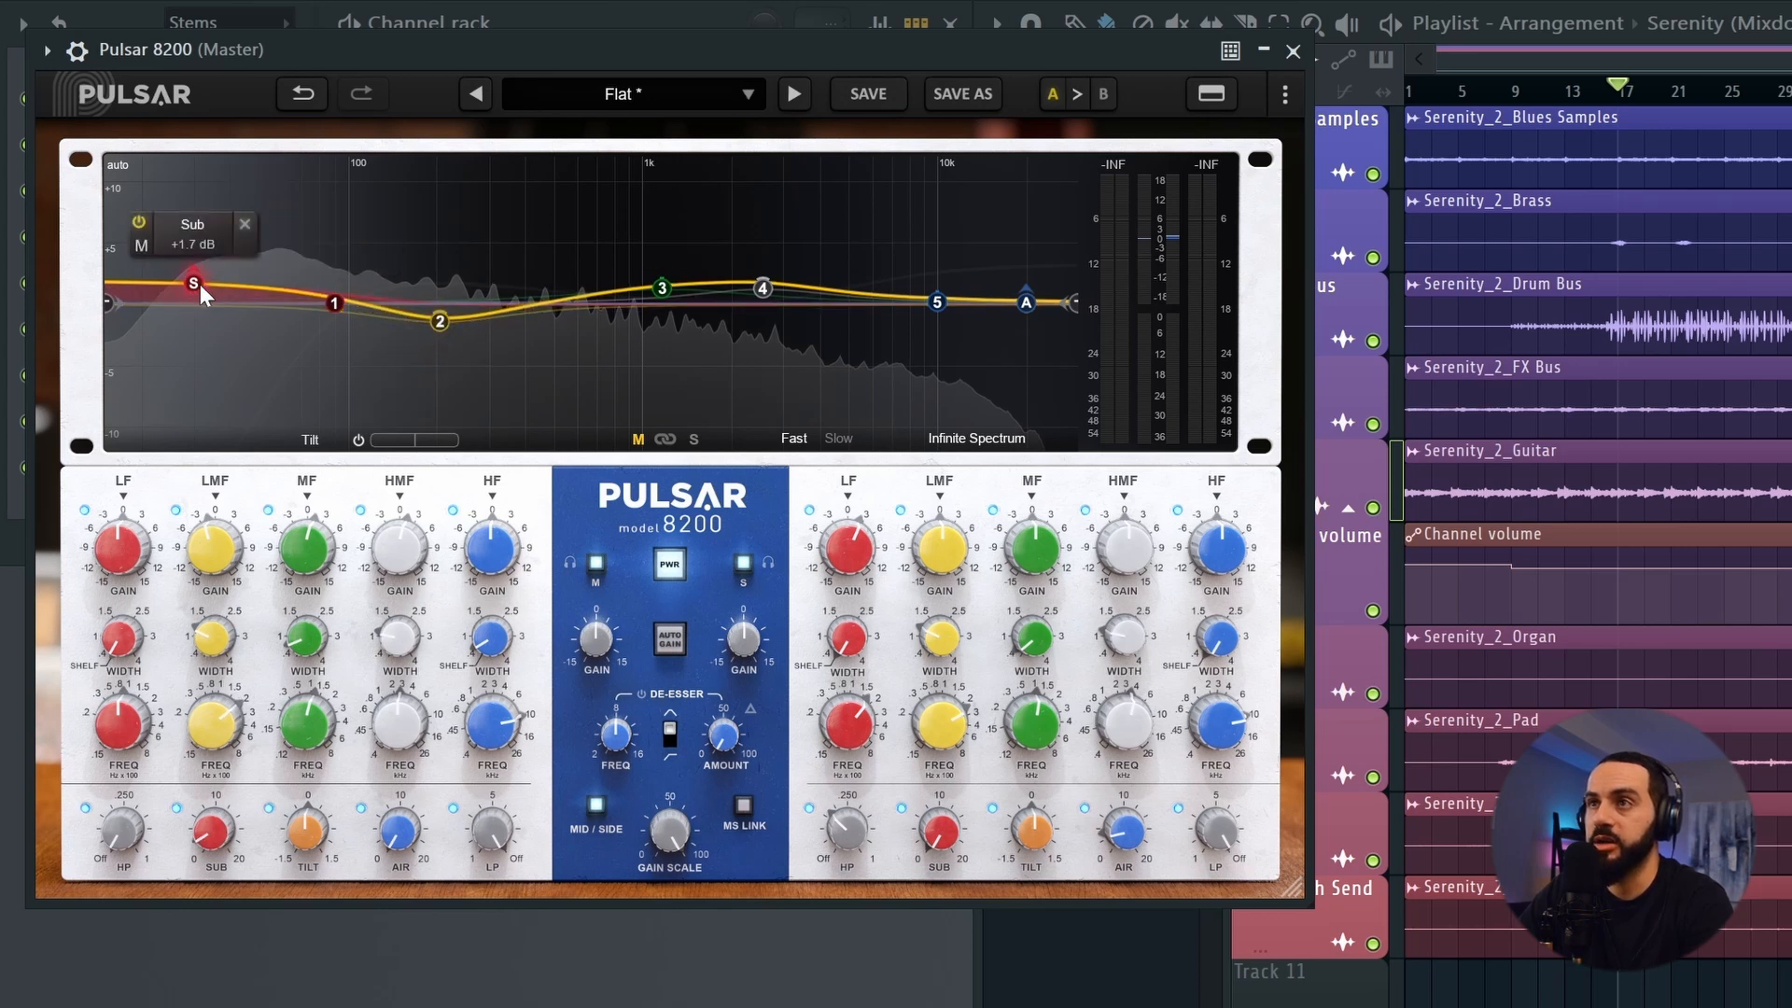
left_click_drag(327, 299, 327, 286)
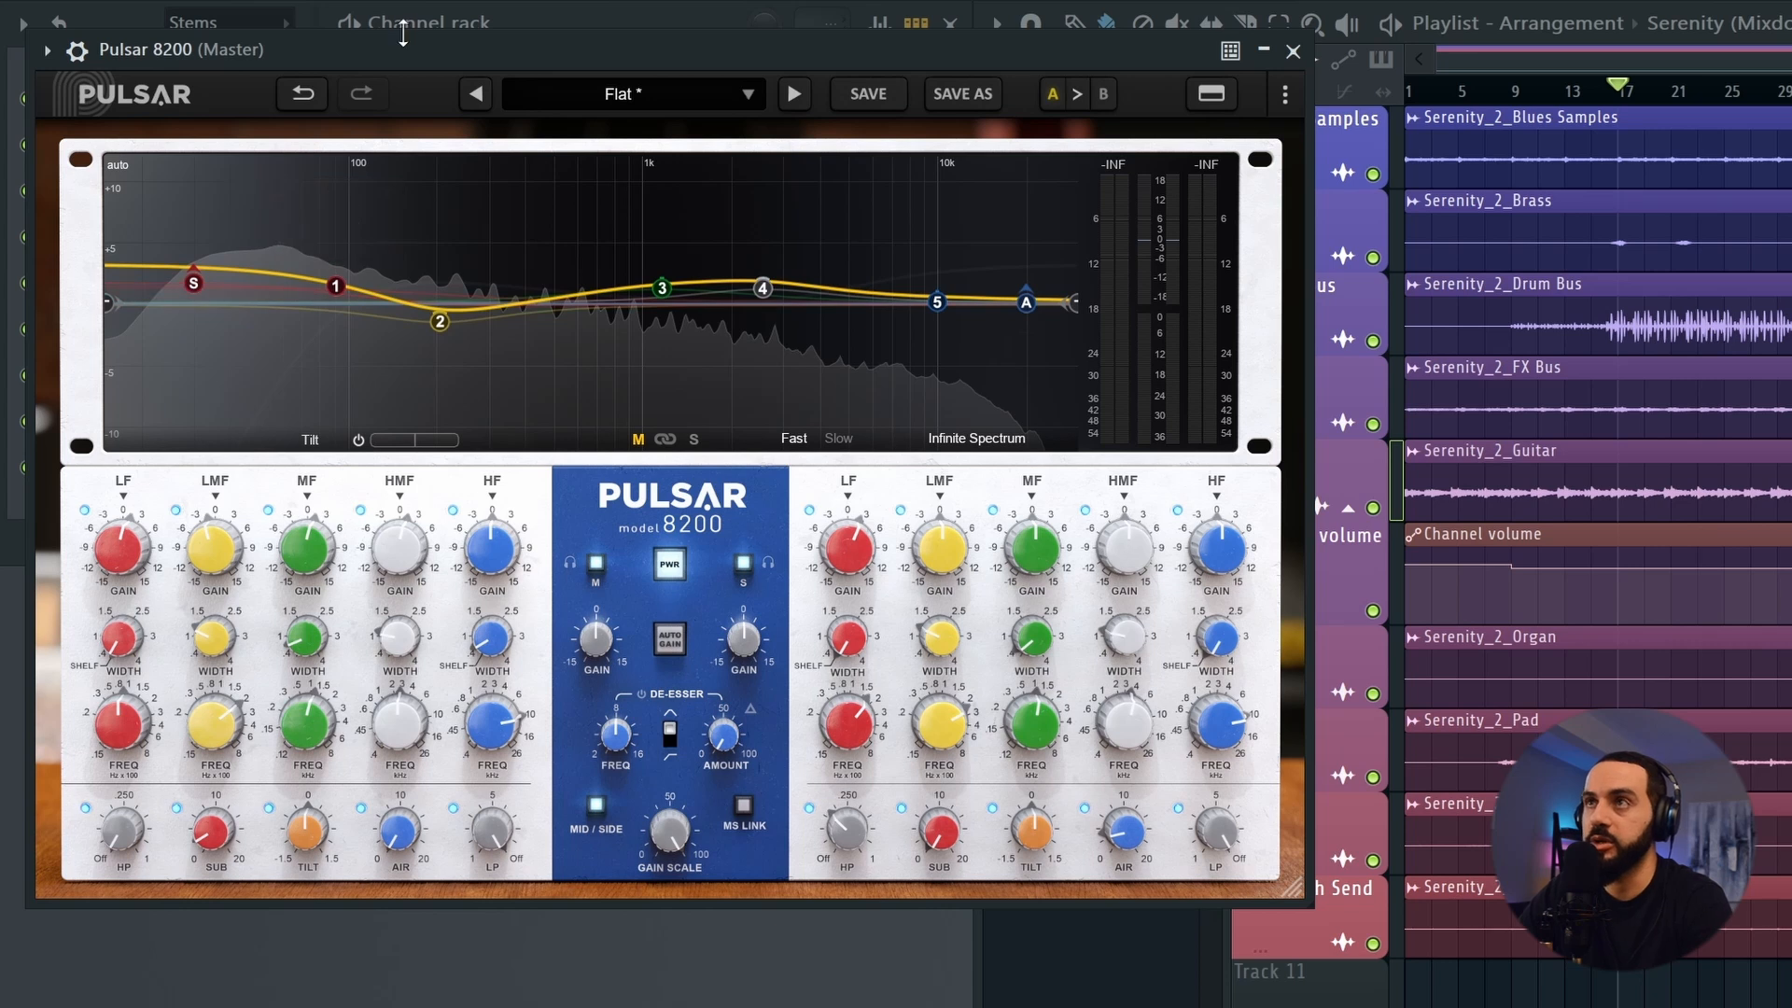
Compare the mix with the EQ bypassed and active, and boost the side channel's HF band by 1.05 dB
left_click(669, 564)
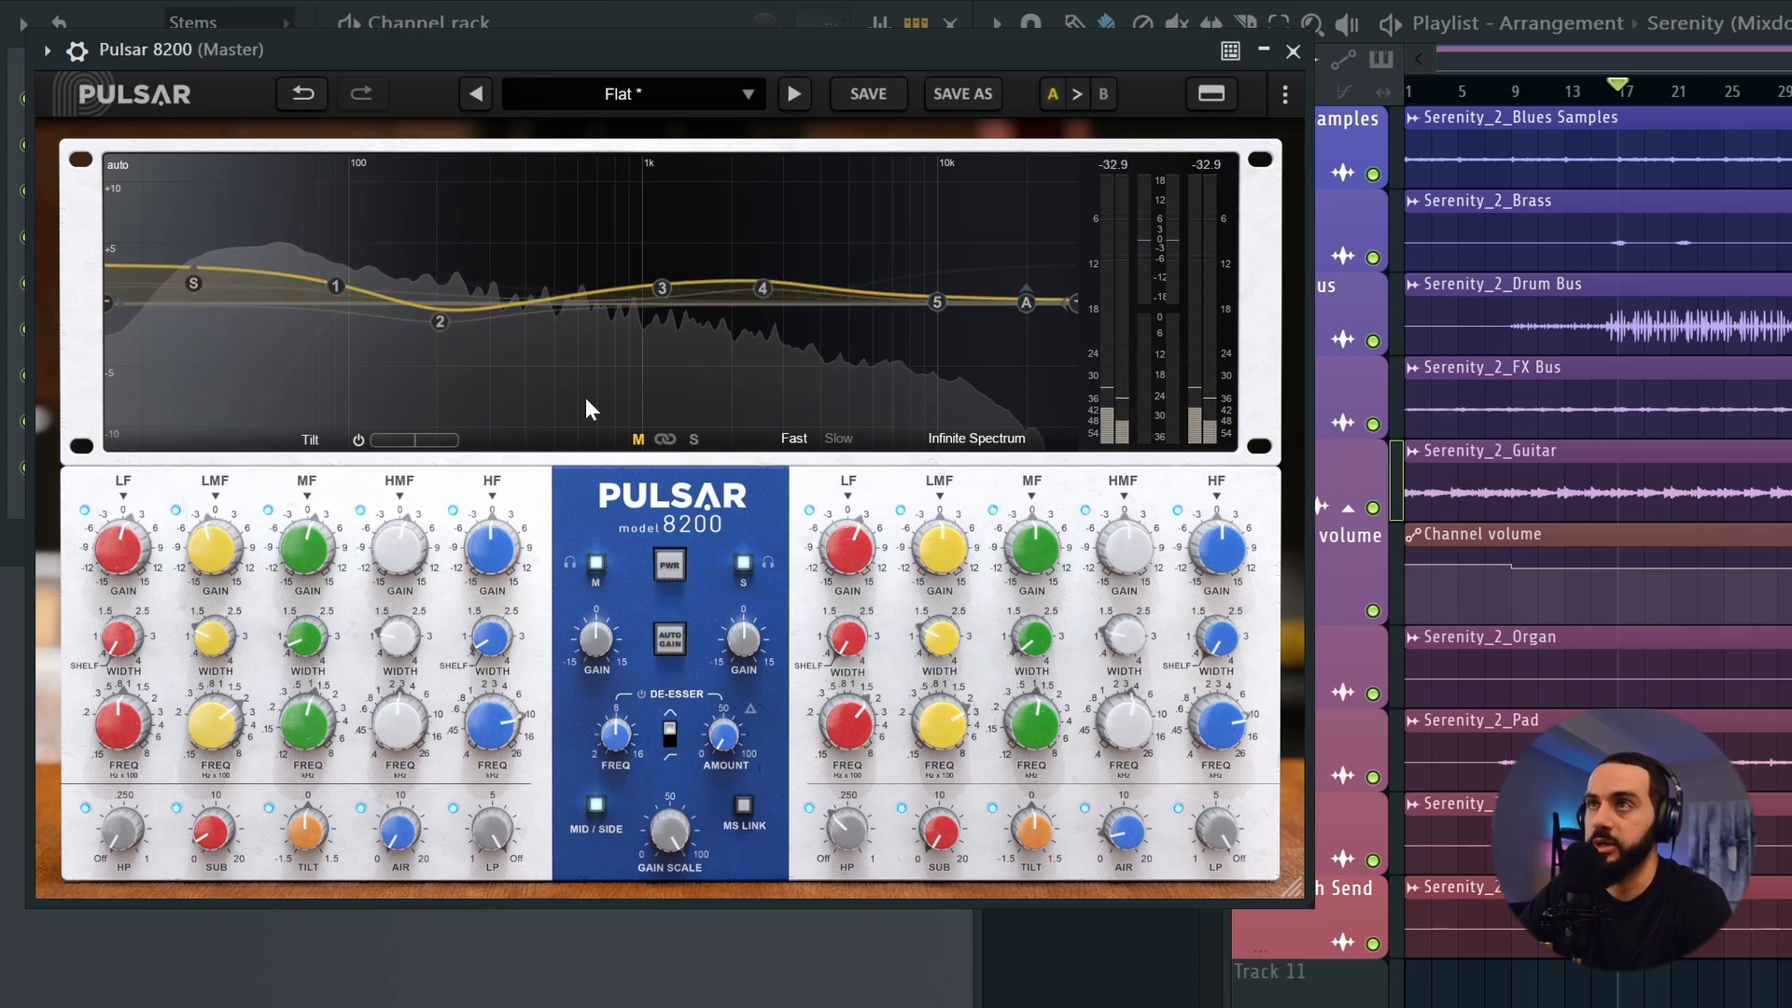
left_click(670, 567)
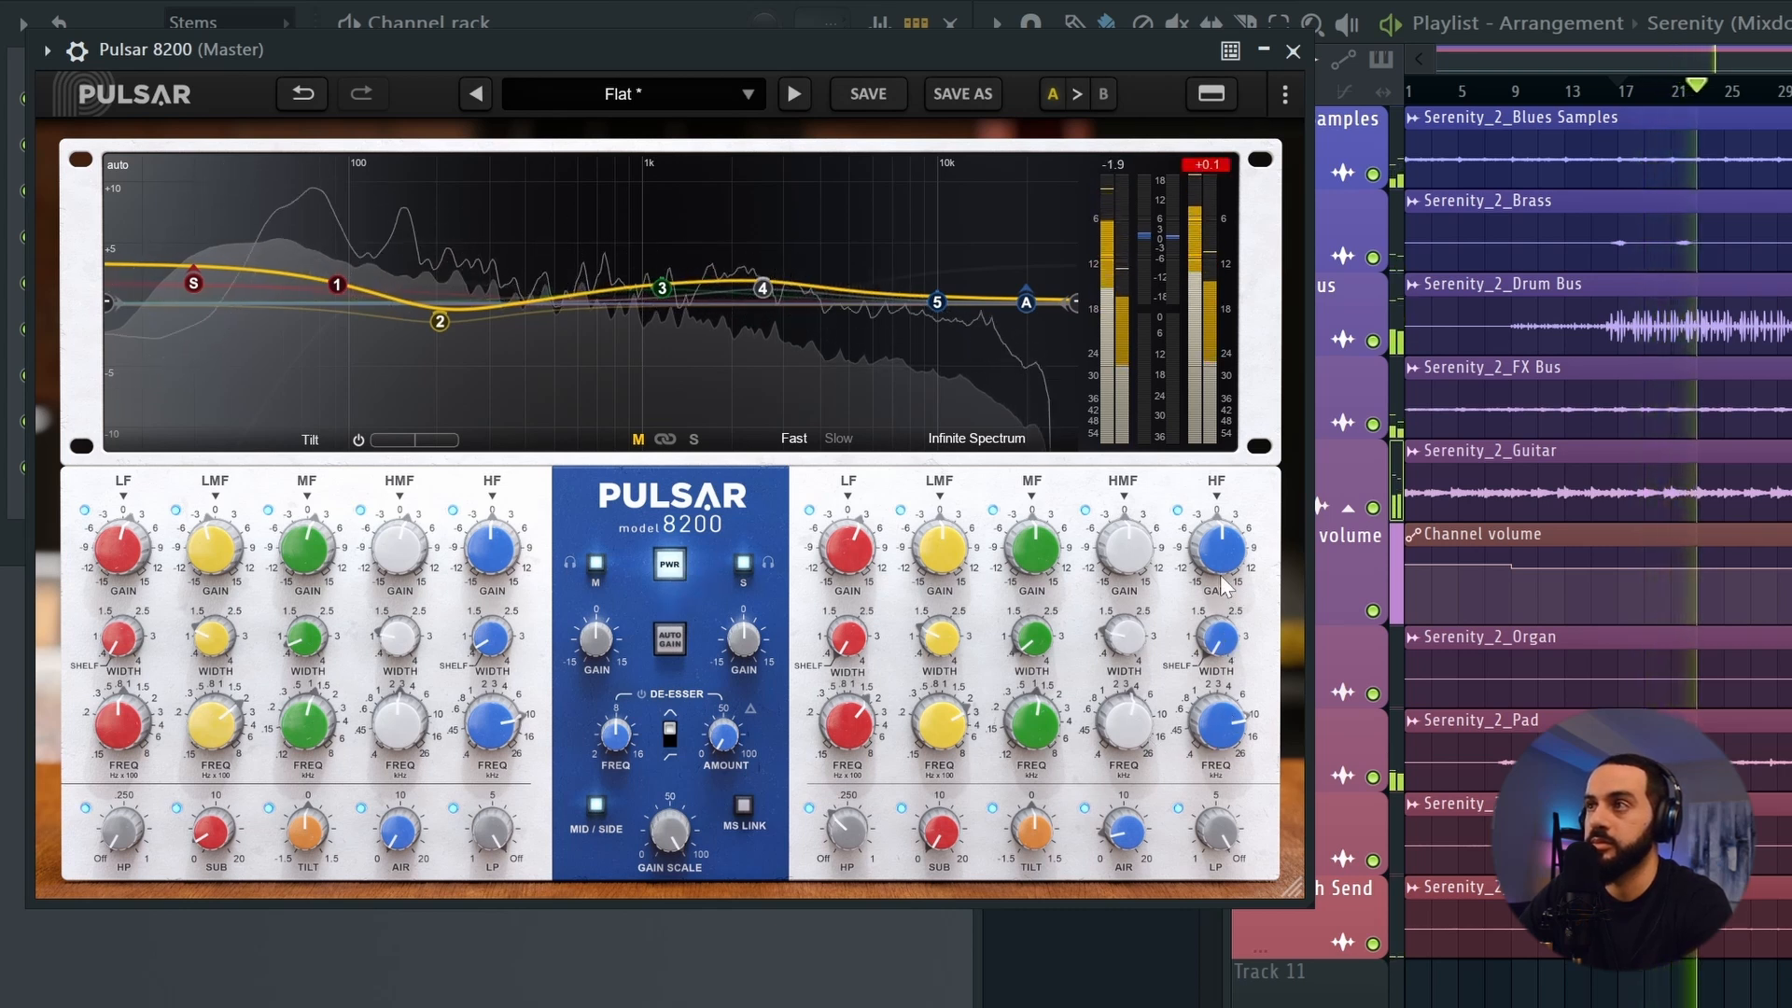
left_click(1202, 545)
scroll(1202, 545, "up", 1)
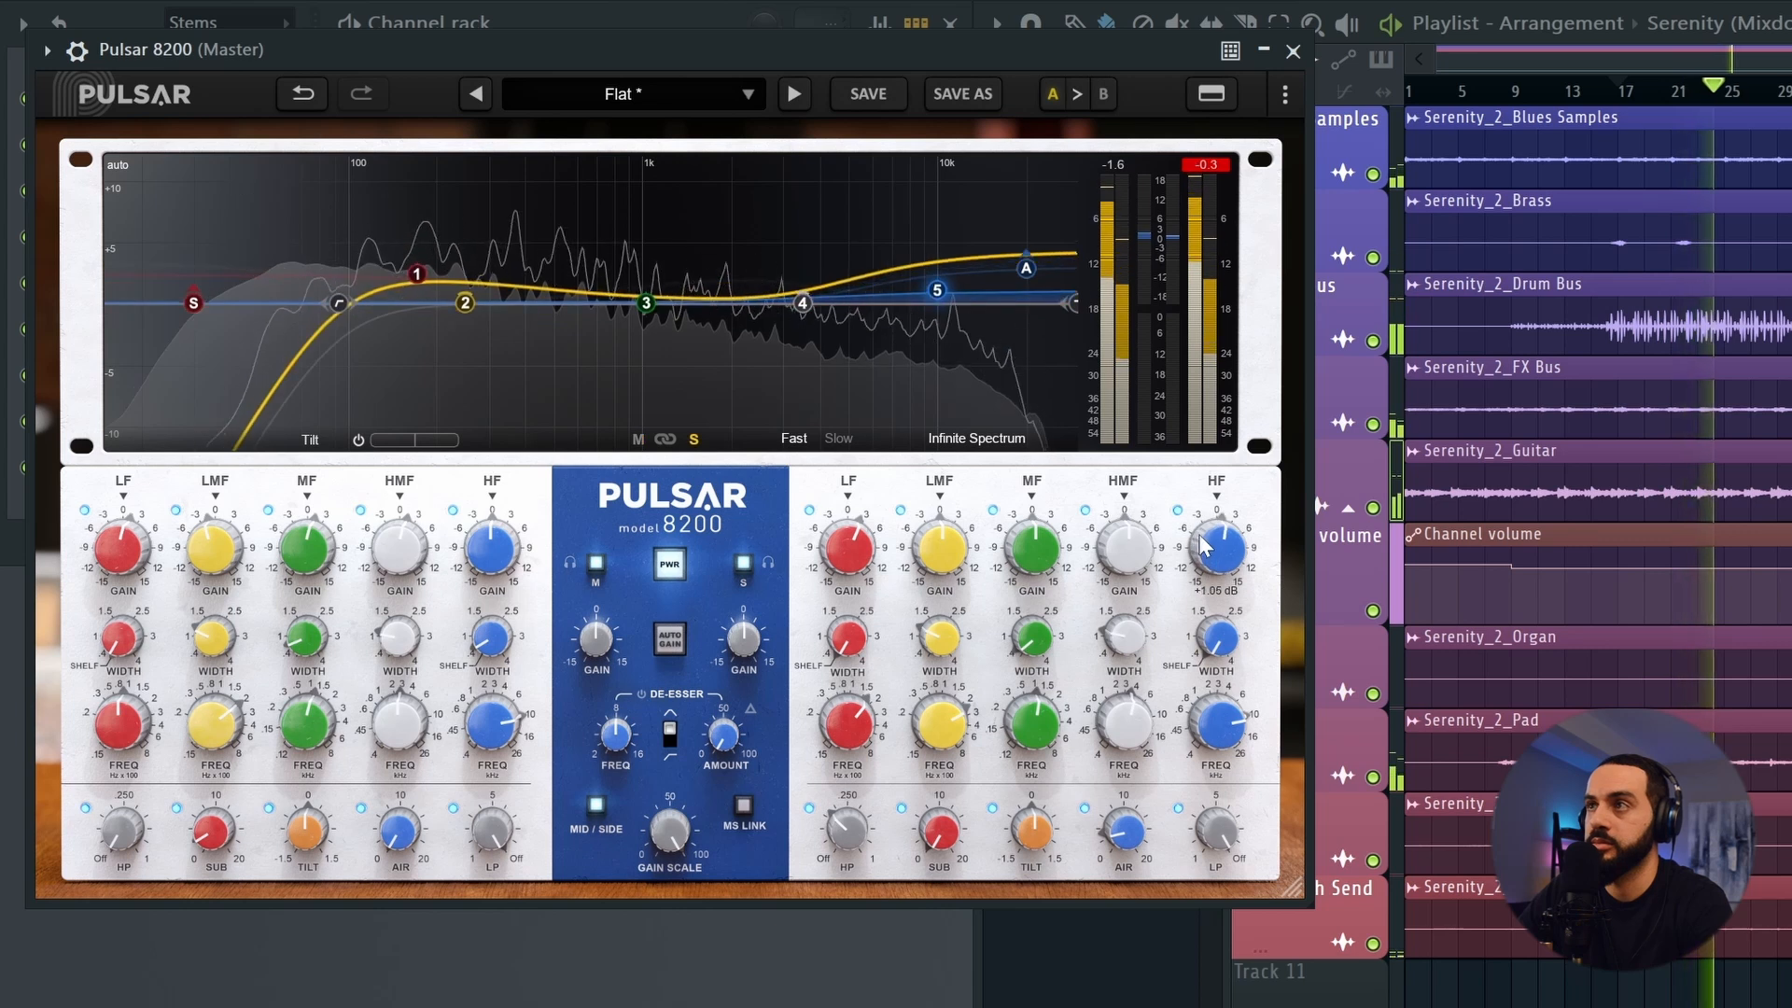
Compare the bypassed and active EQ again during playback, and slightly reduce the side channel's Air boost
left_click(674, 563)
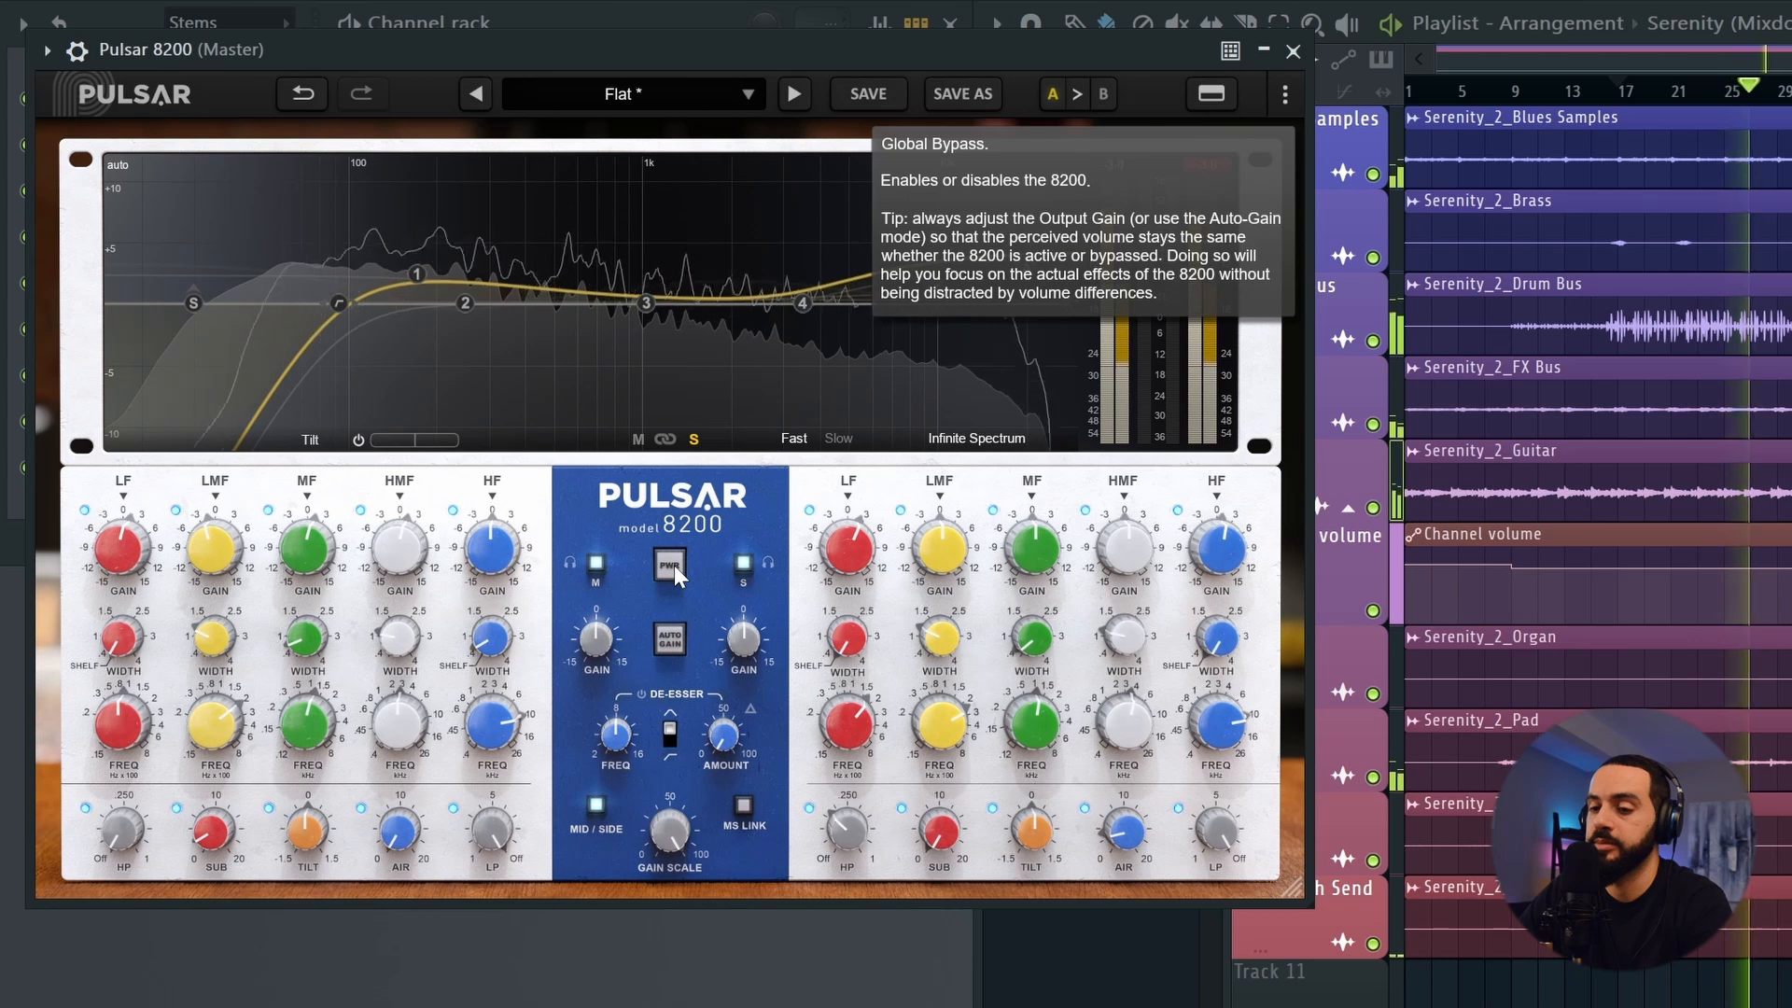
left_click(674, 563)
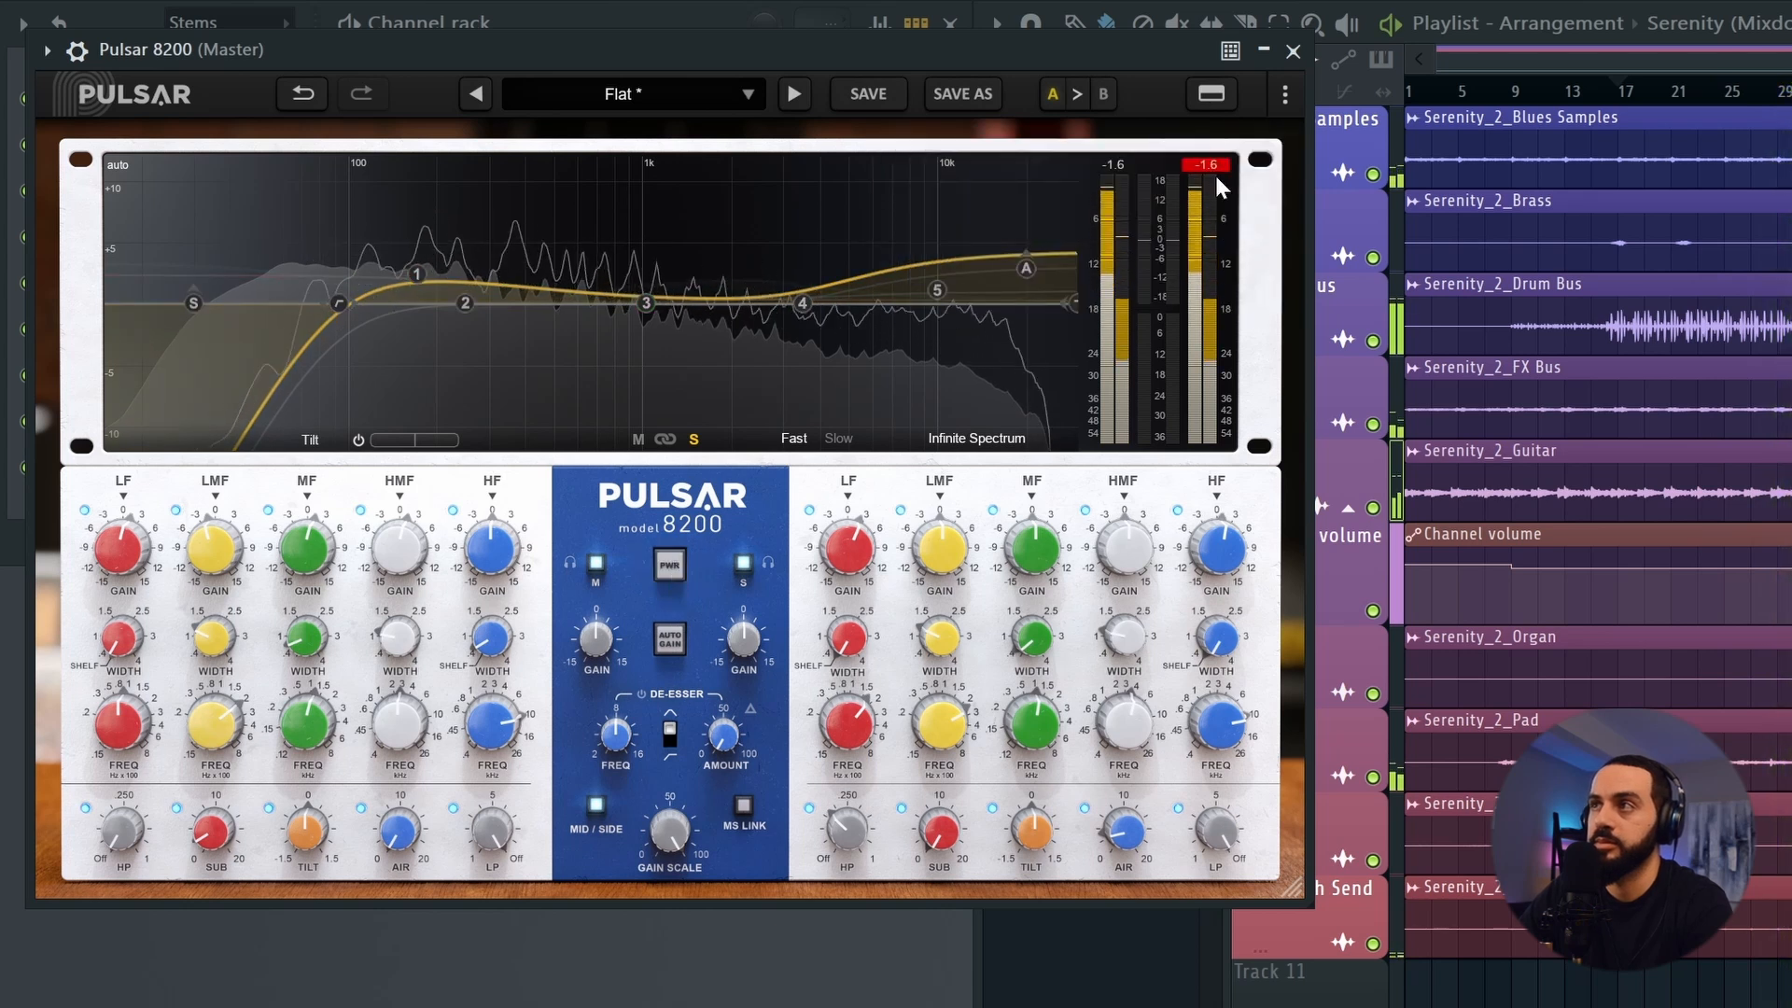
left_click(673, 564)
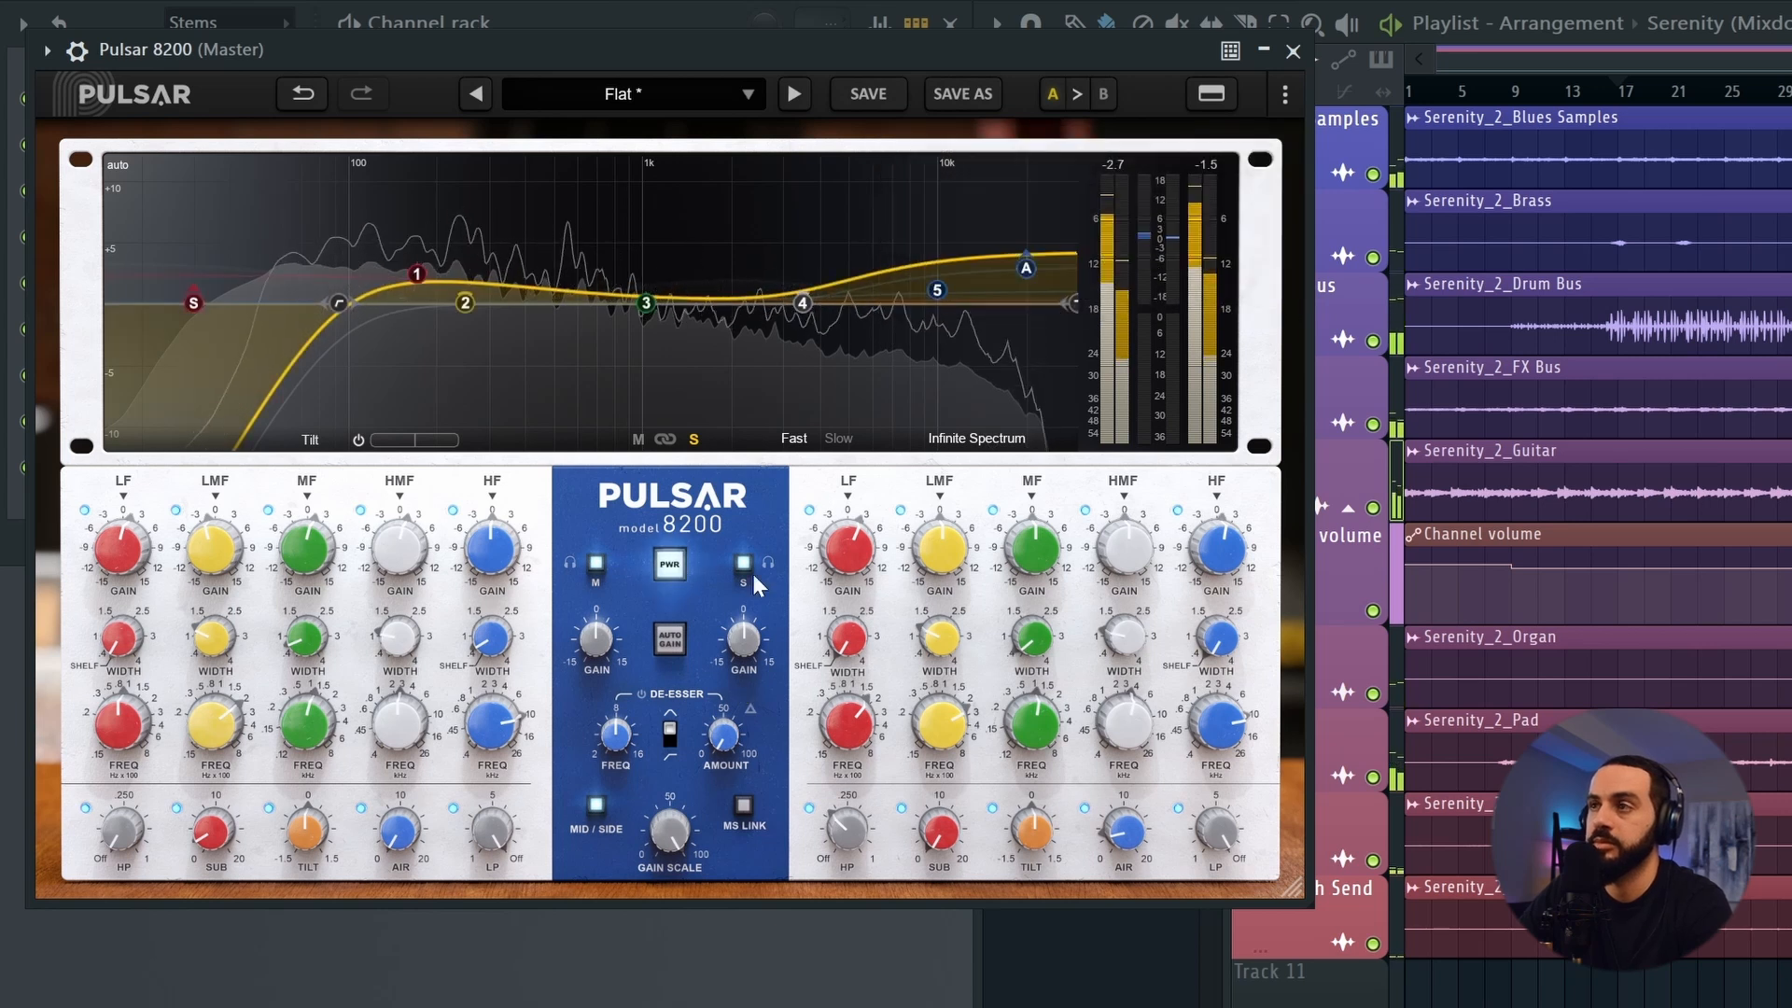
left_click(1198, 168)
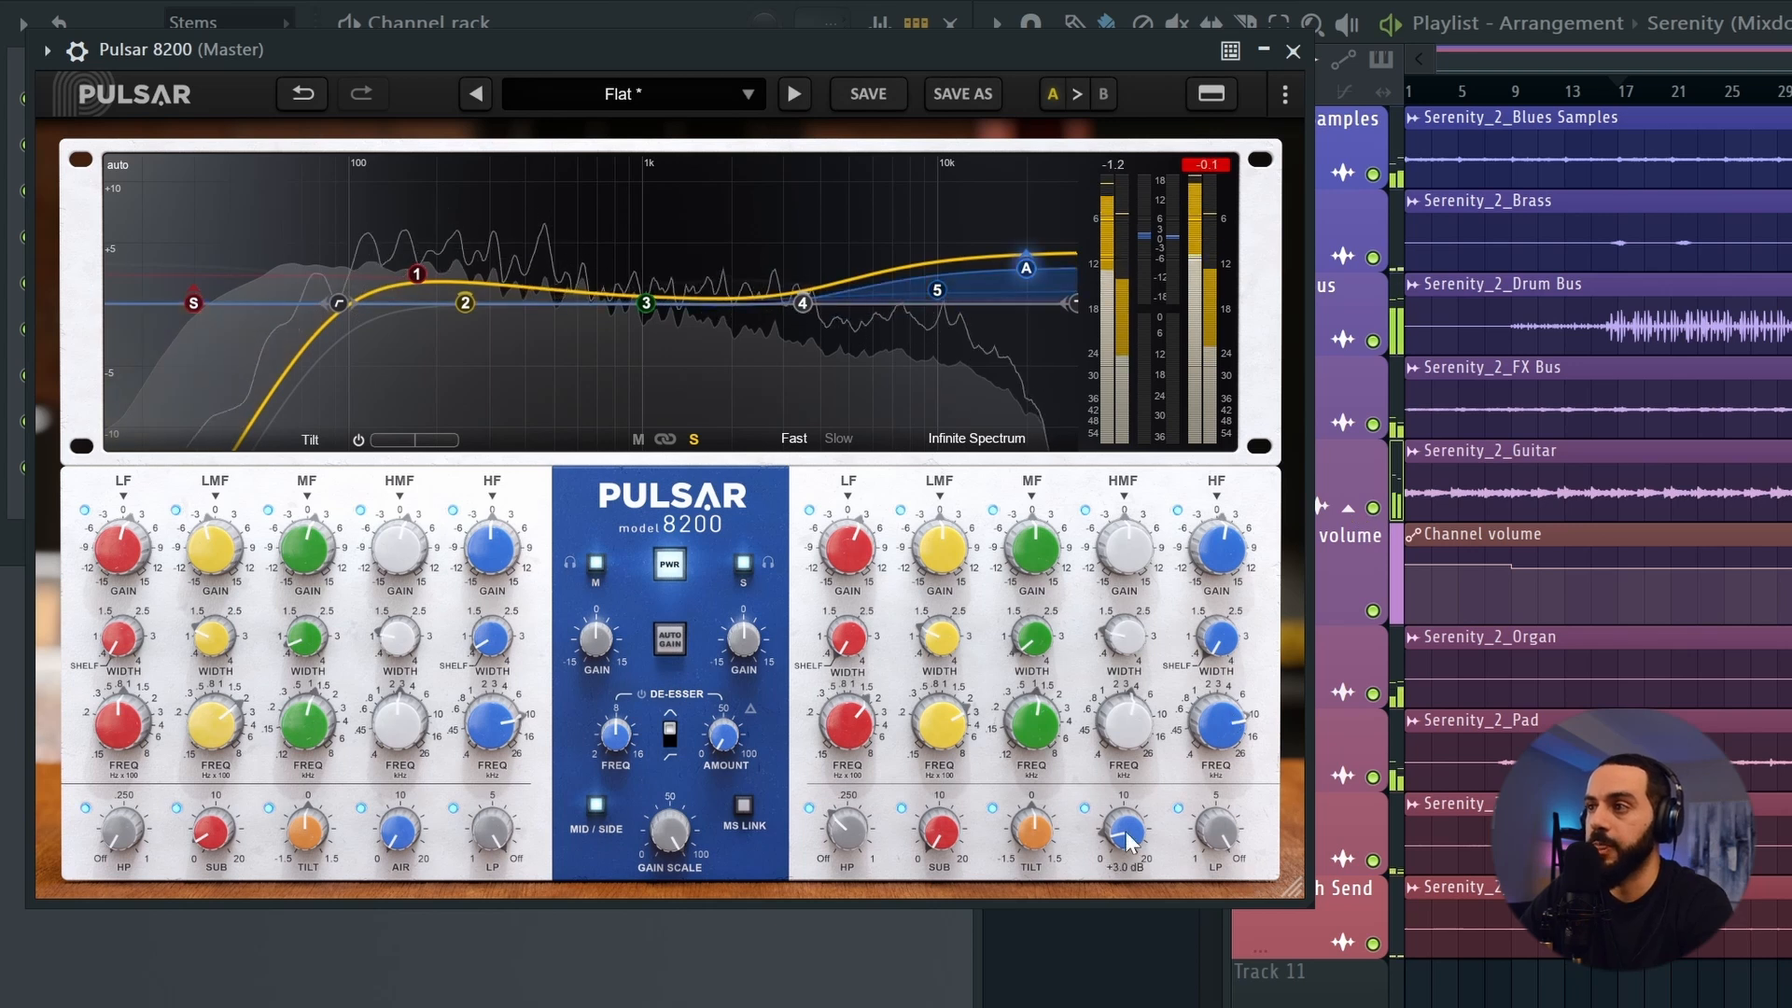
left_click_drag(1127, 835, 1127, 841)
key("space")
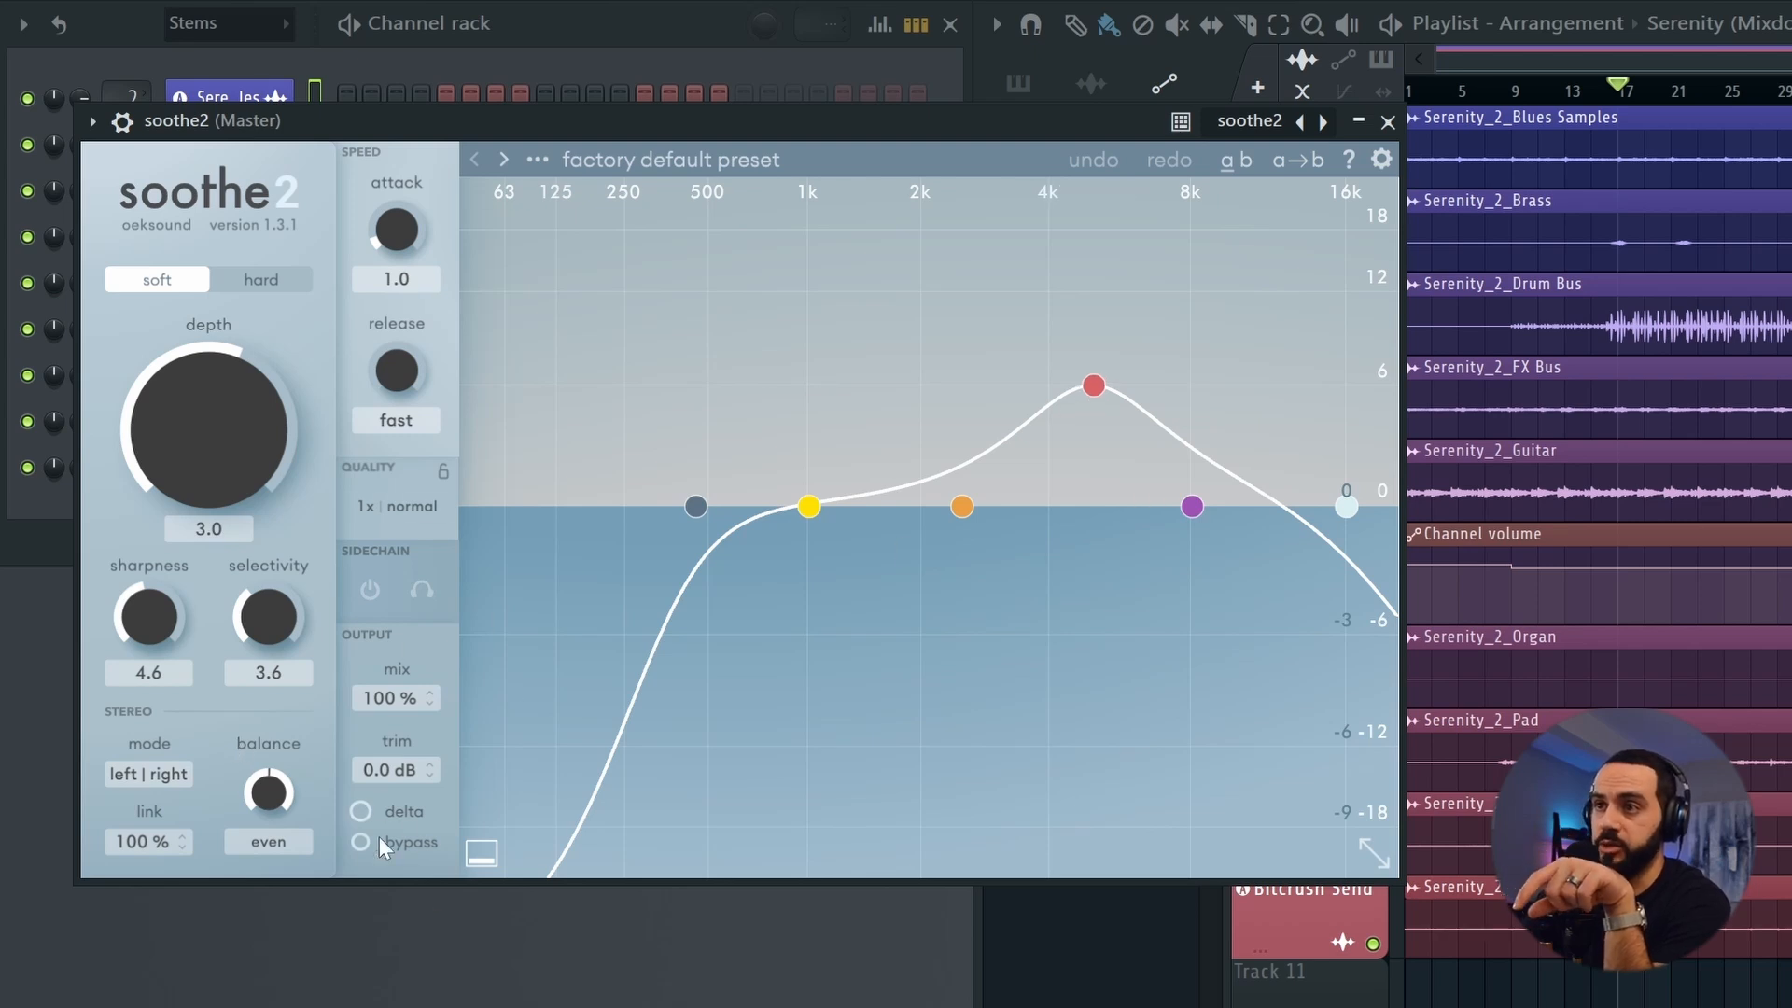
In soothe2, monitor the delta signal while moving band 3 to about 9.3 kHz, the low cut to 52 Hz and band 1 to 787 Hz
mouse_move(366, 816)
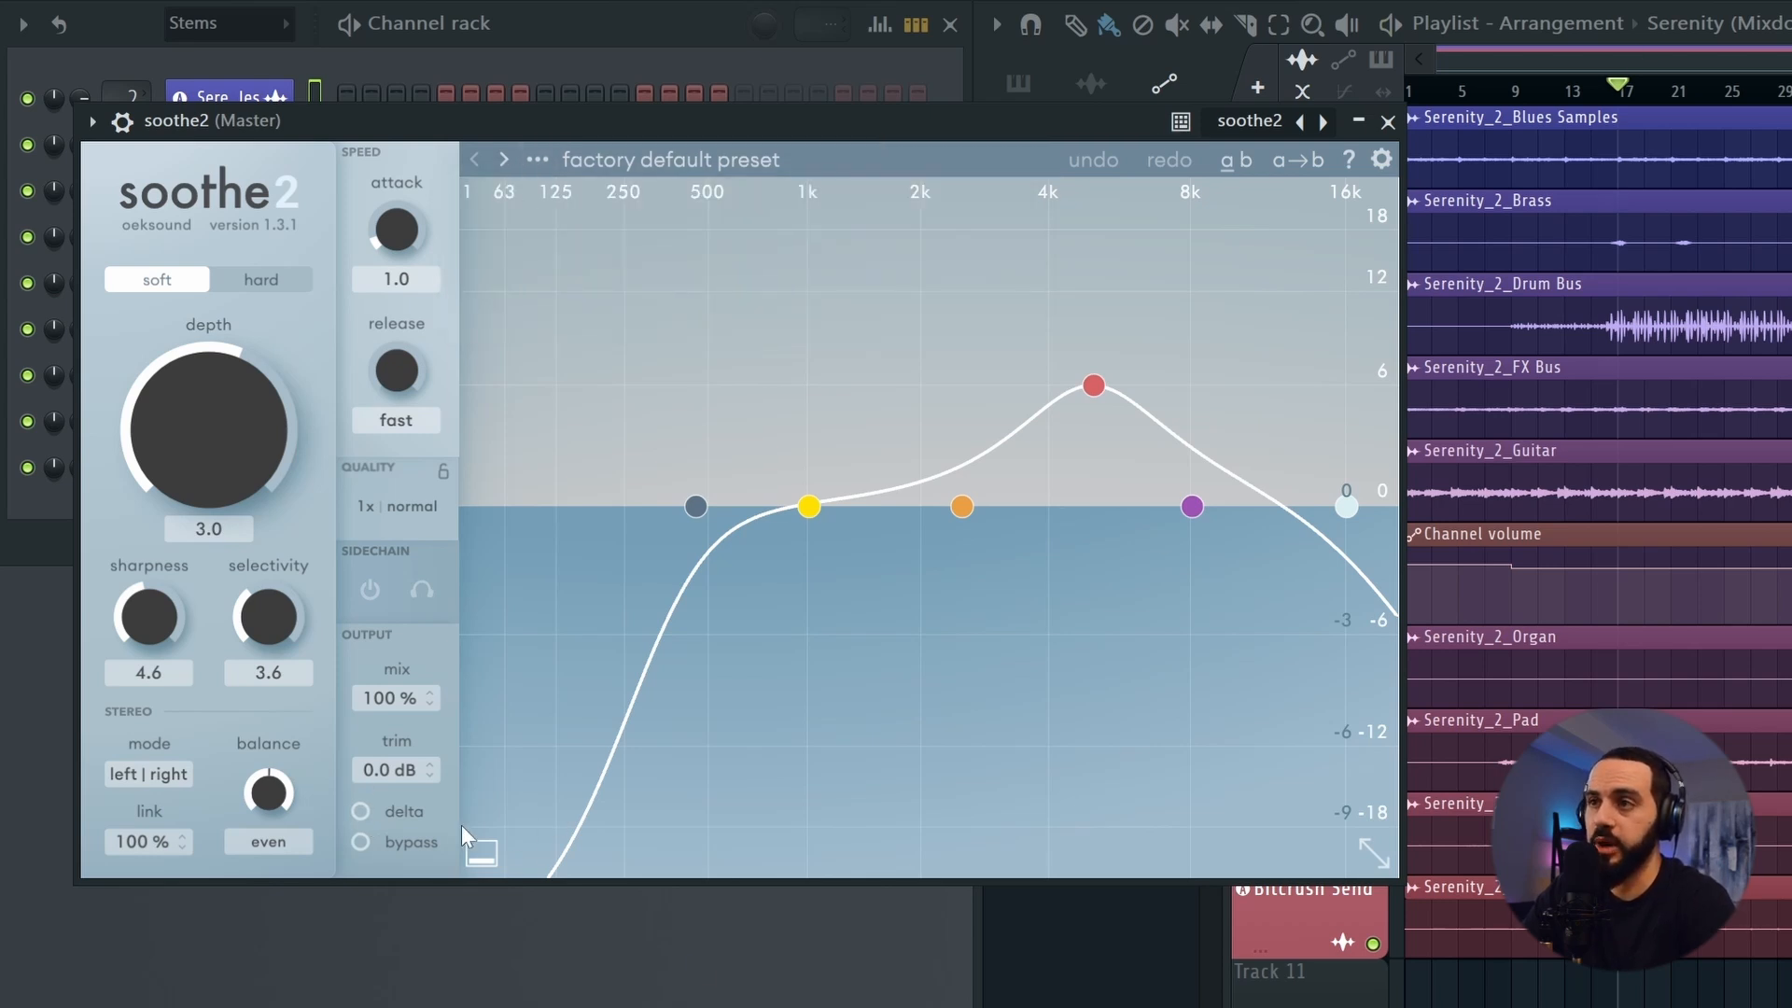
left_click(396, 810)
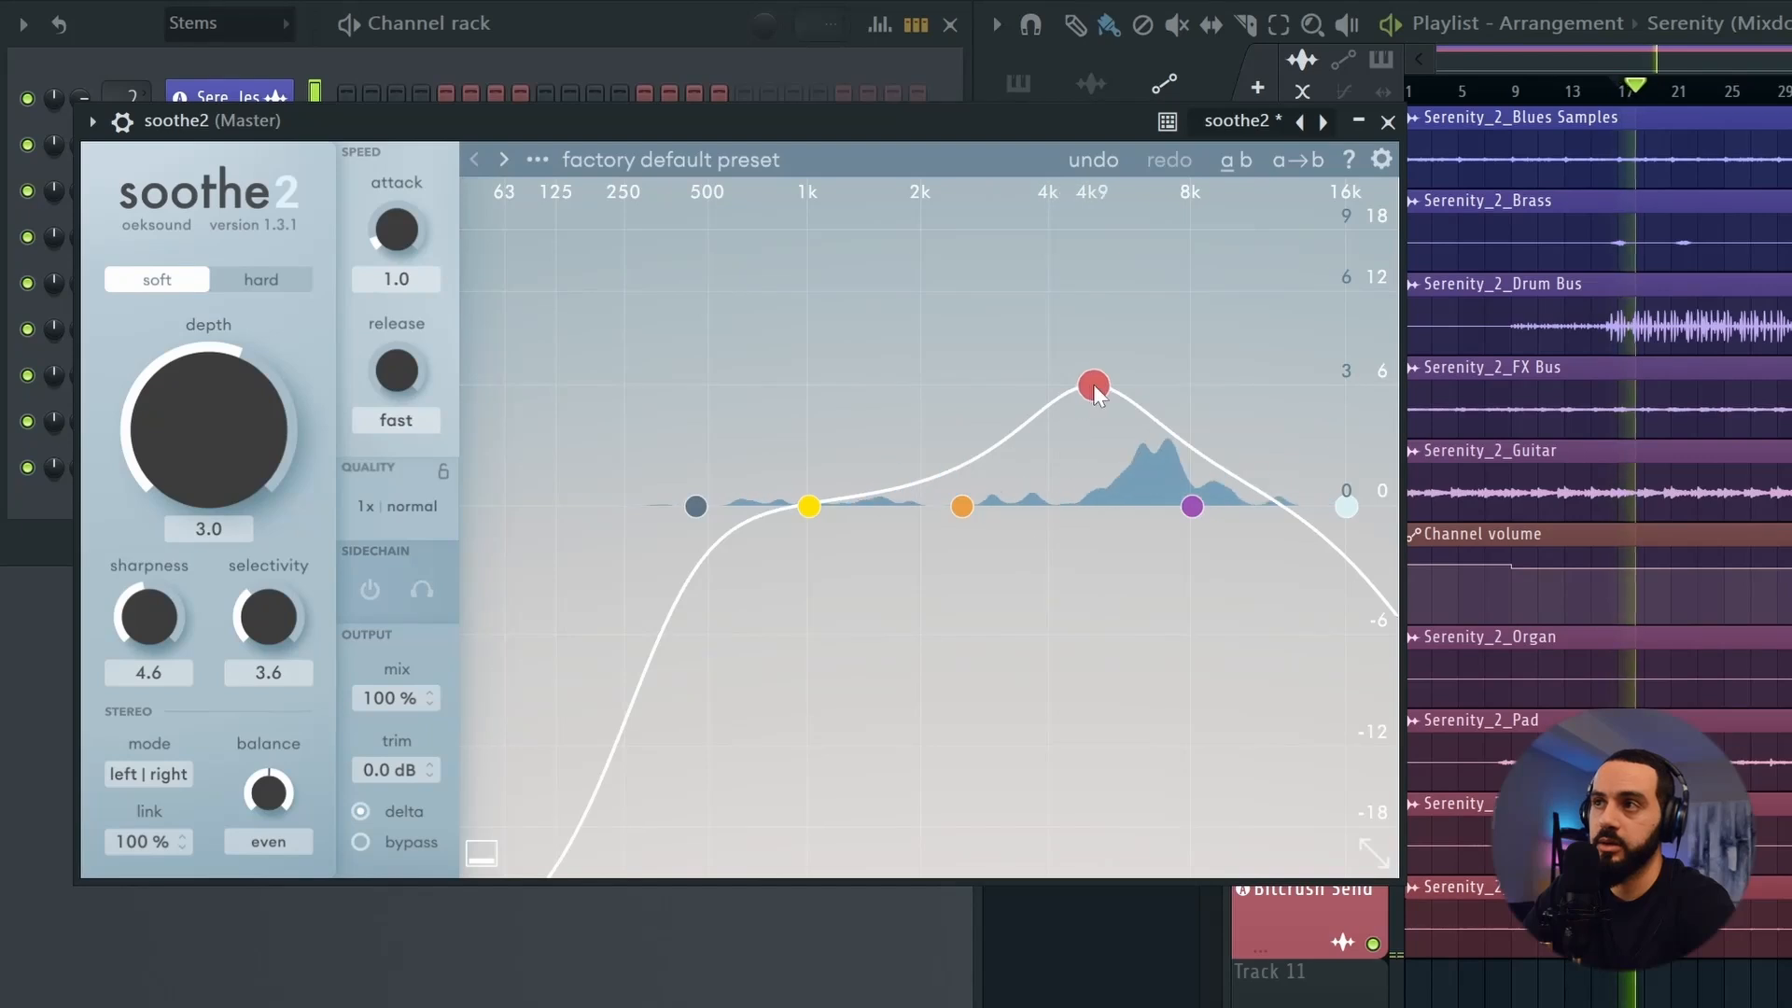
left_click_drag(1083, 386, 1228, 410)
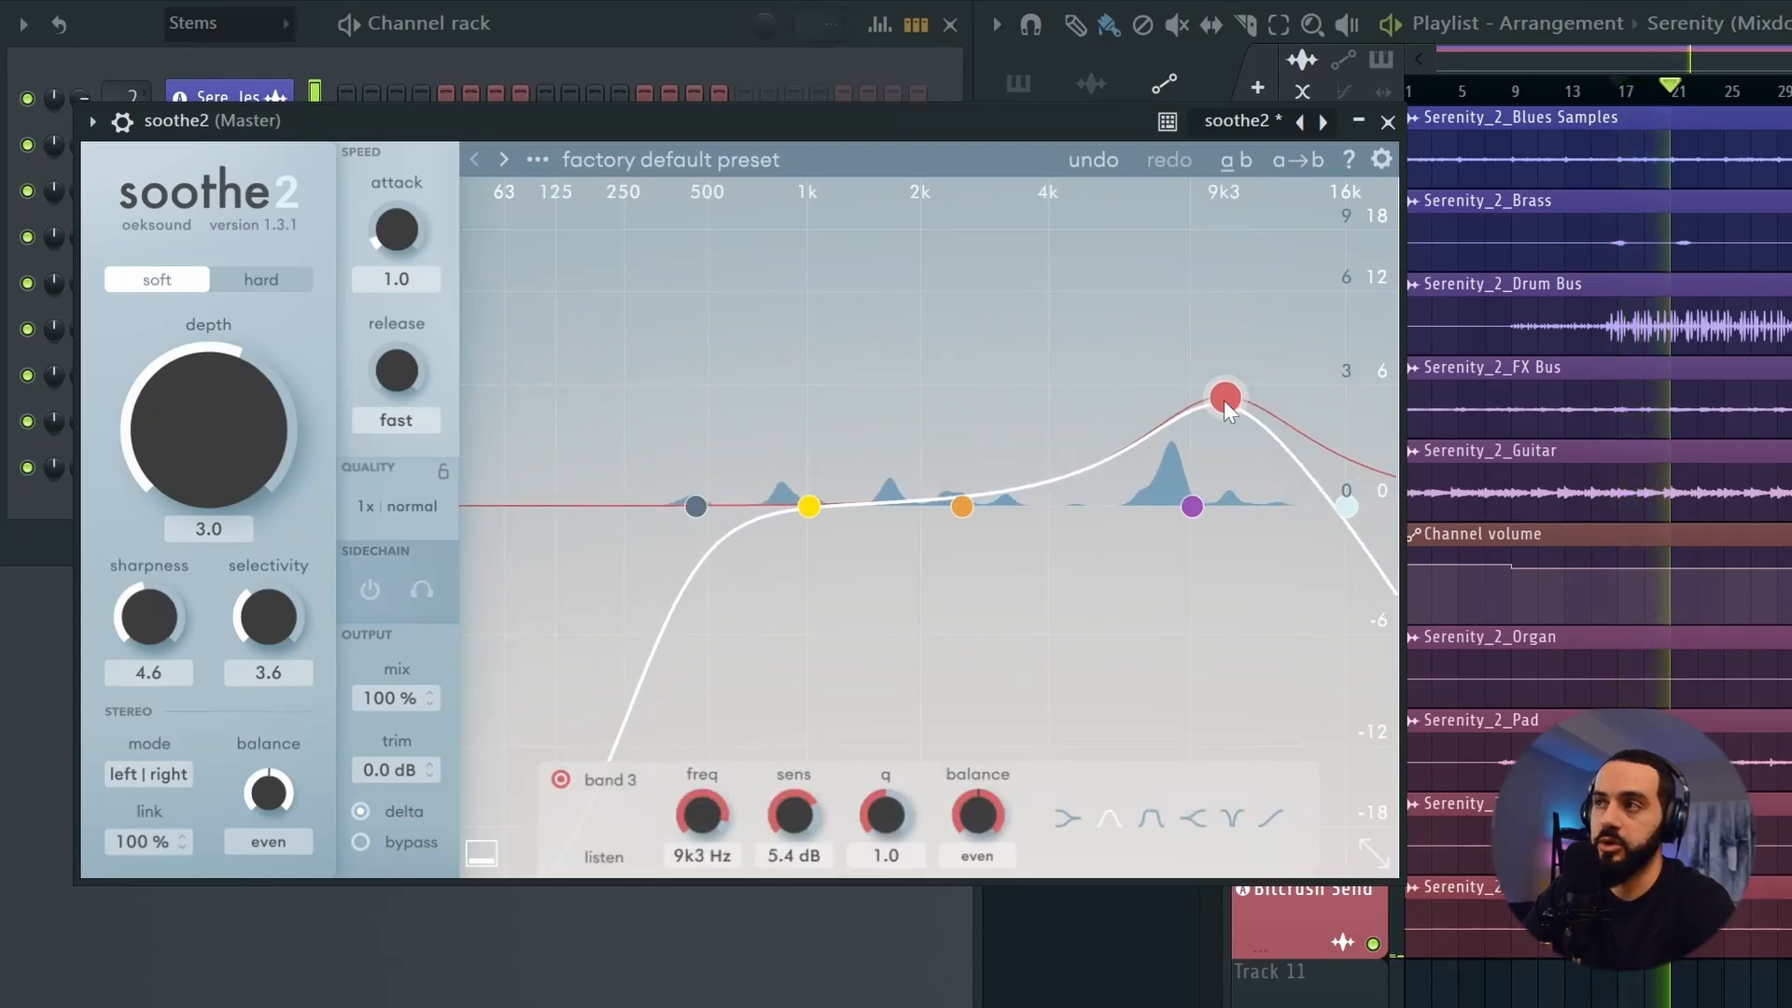
left_click_drag(809, 506, 576, 514)
left_click_drag(717, 821, 743, 933)
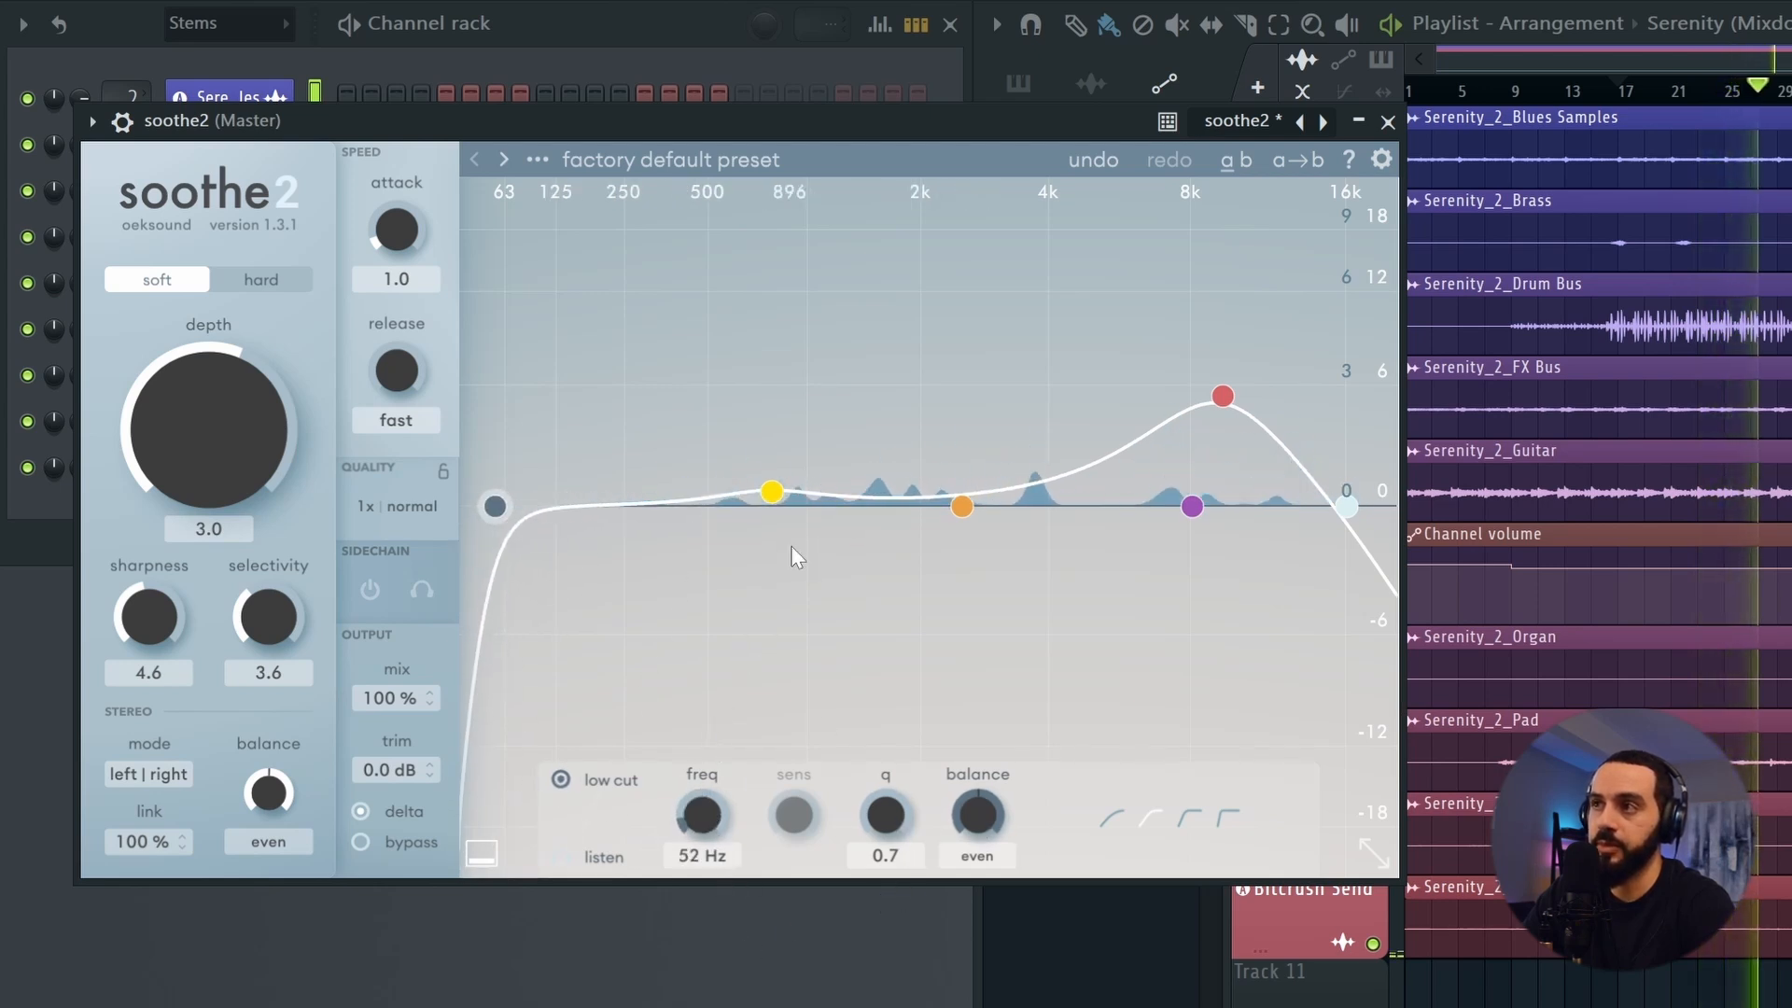
left_click(772, 491)
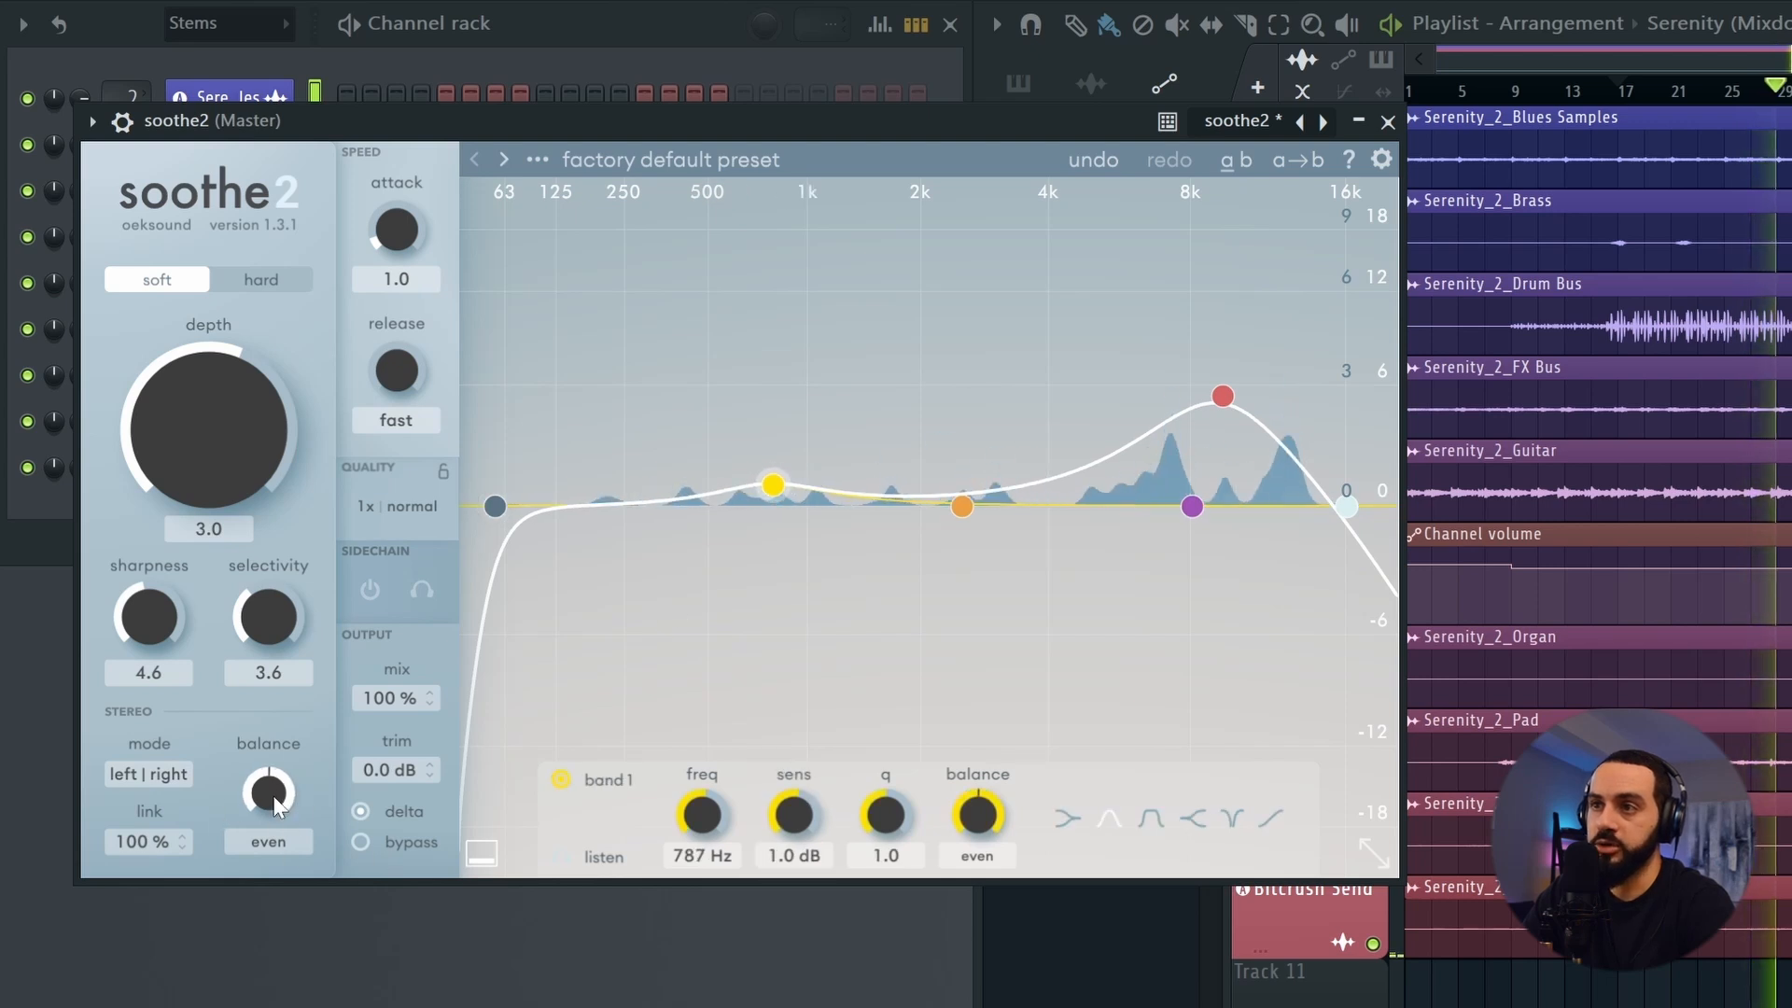
Set soothe2's stereo mode to mid/side and load the Mastering preset "Less mud on the master"
left_click(158, 773)
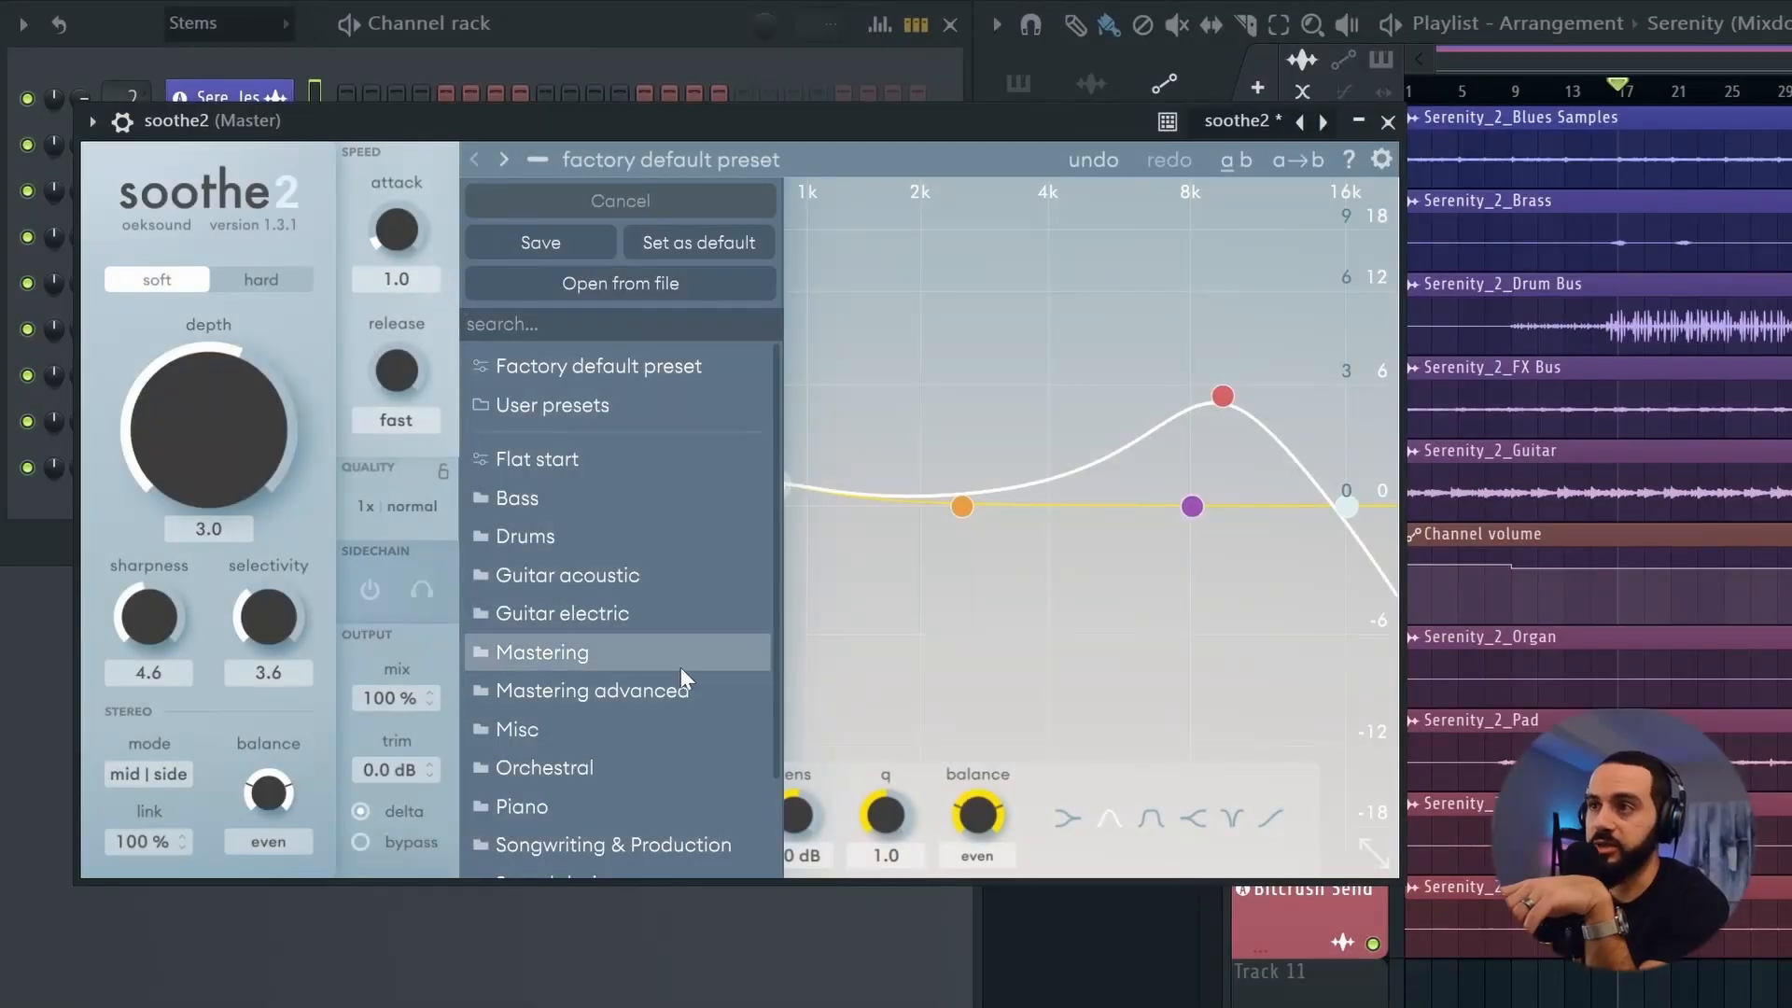
mouse_move(680, 668)
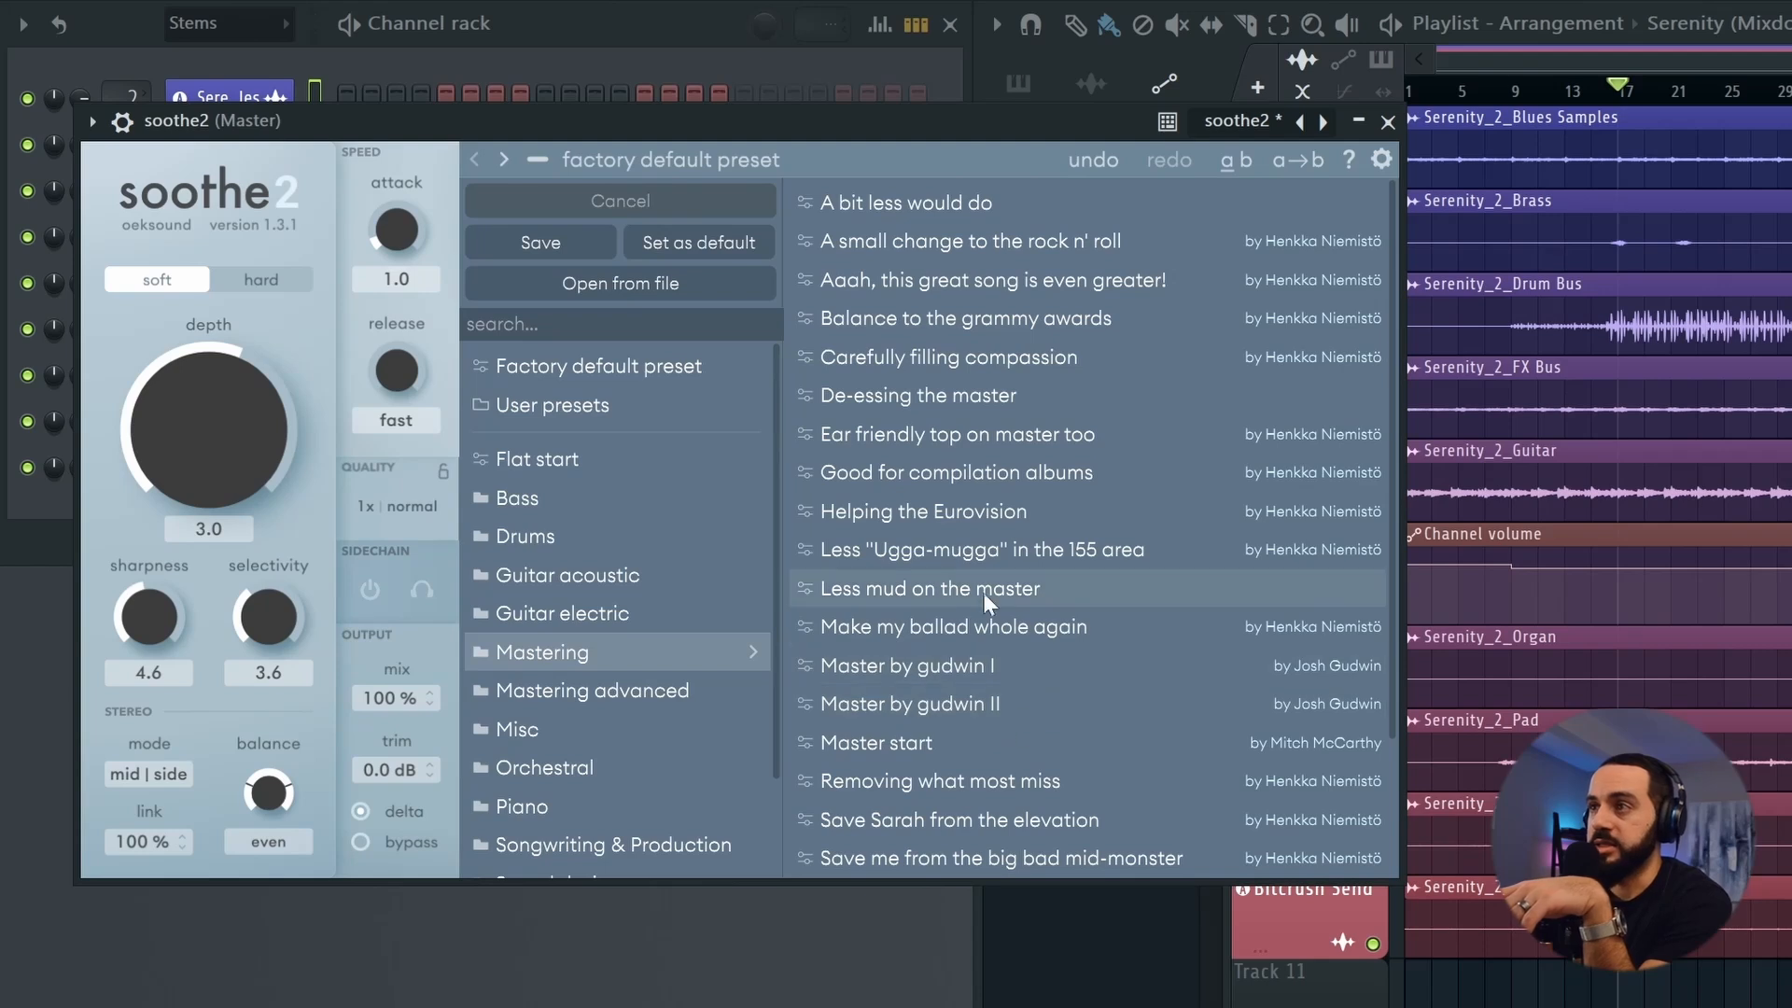
left_click(915, 589)
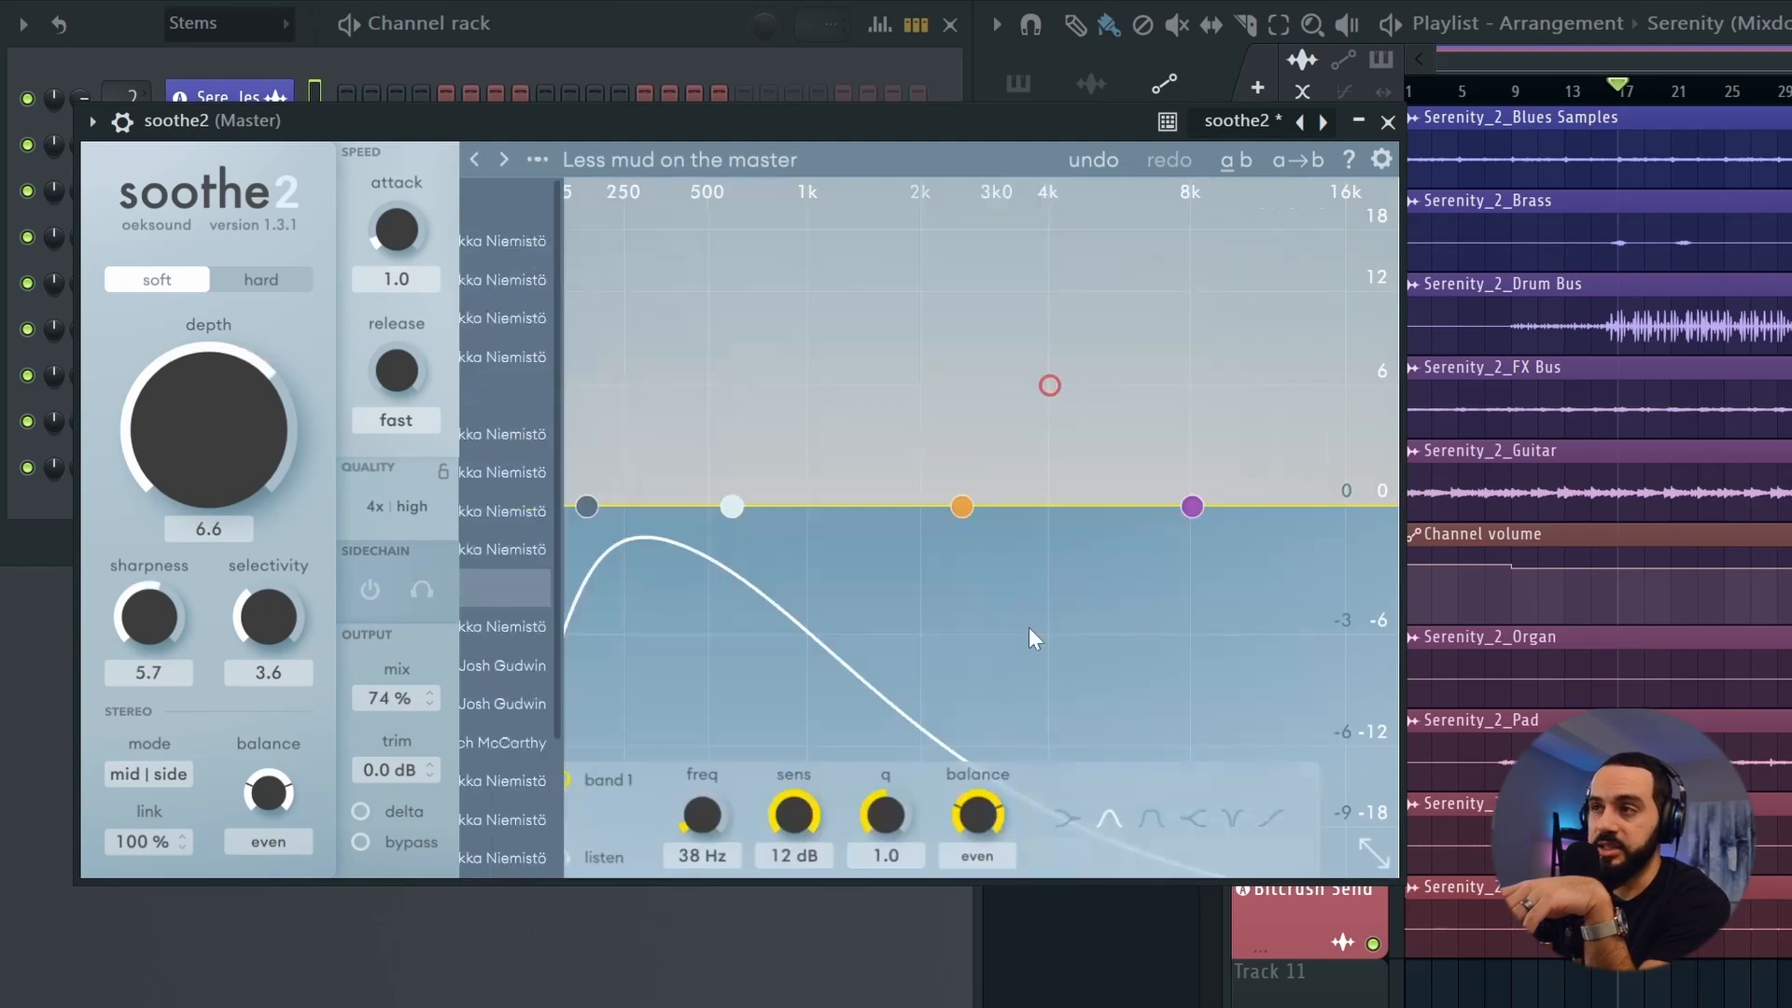
Set the low cut to 157 Hz with a Q of 1.4 while listening to the delta signal during playback
mouse_move(586, 507)
left_mouse_down()
mouse_move(550, 512)
mouse_move(577, 513)
left_mouse_up()
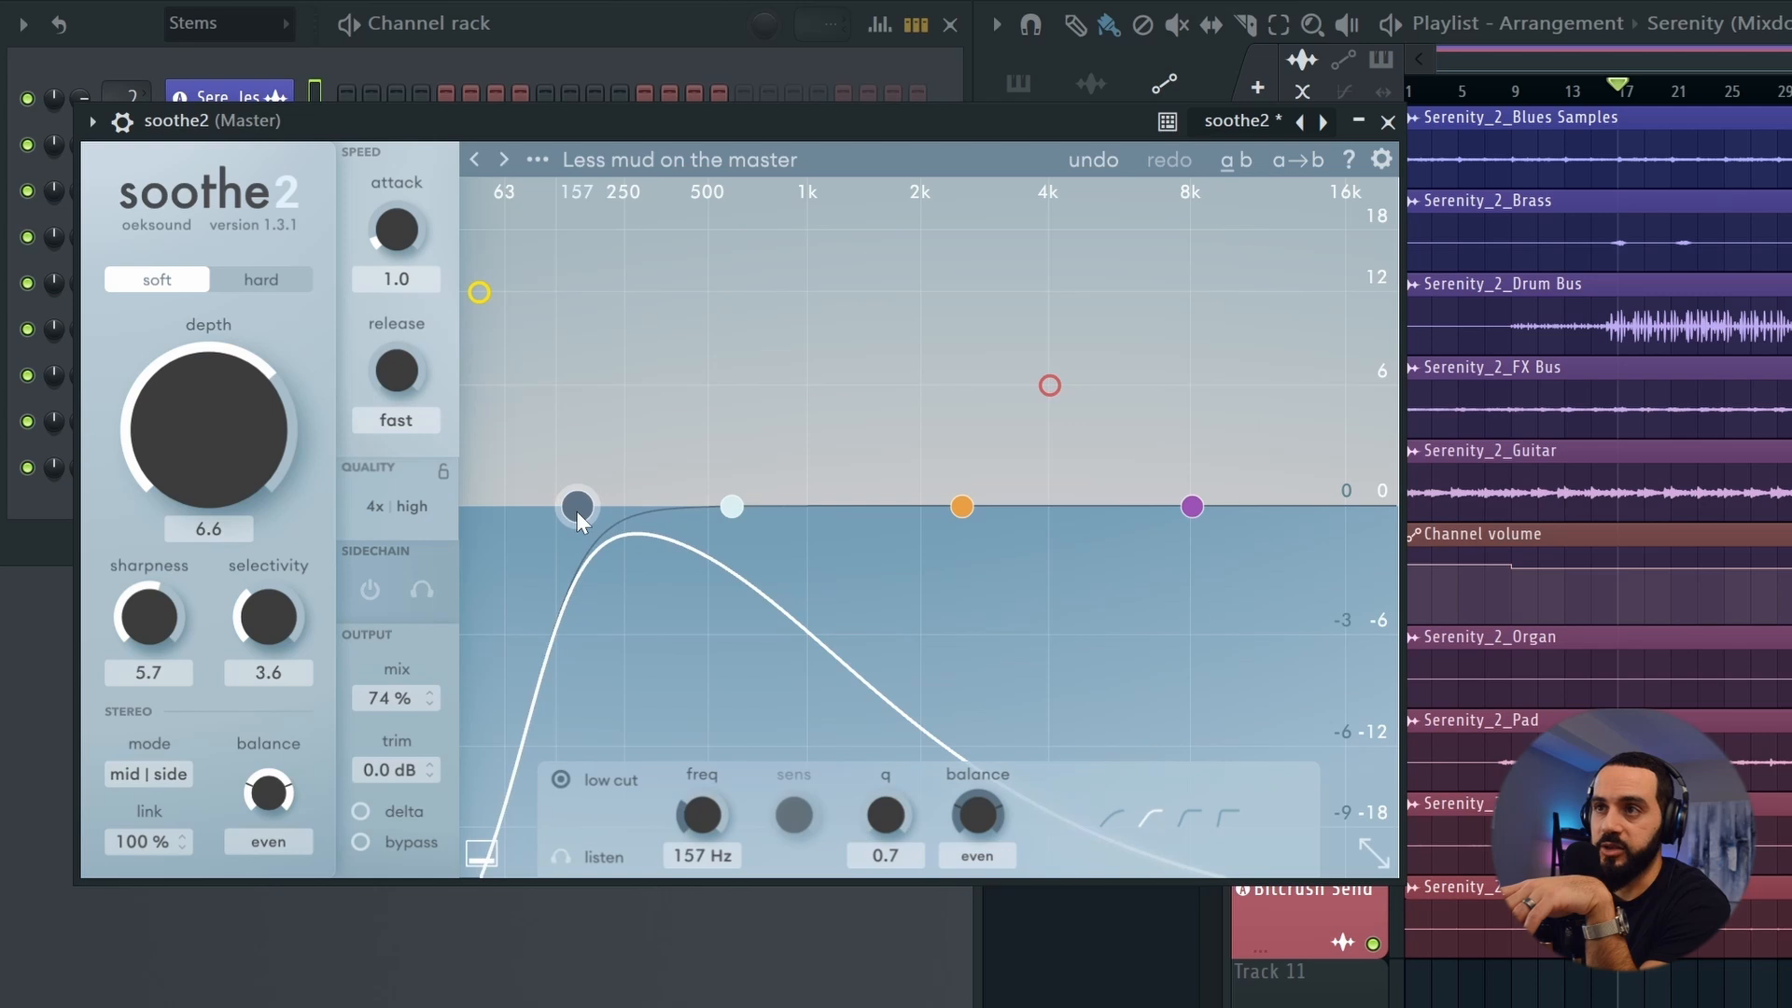
left_click(381, 812)
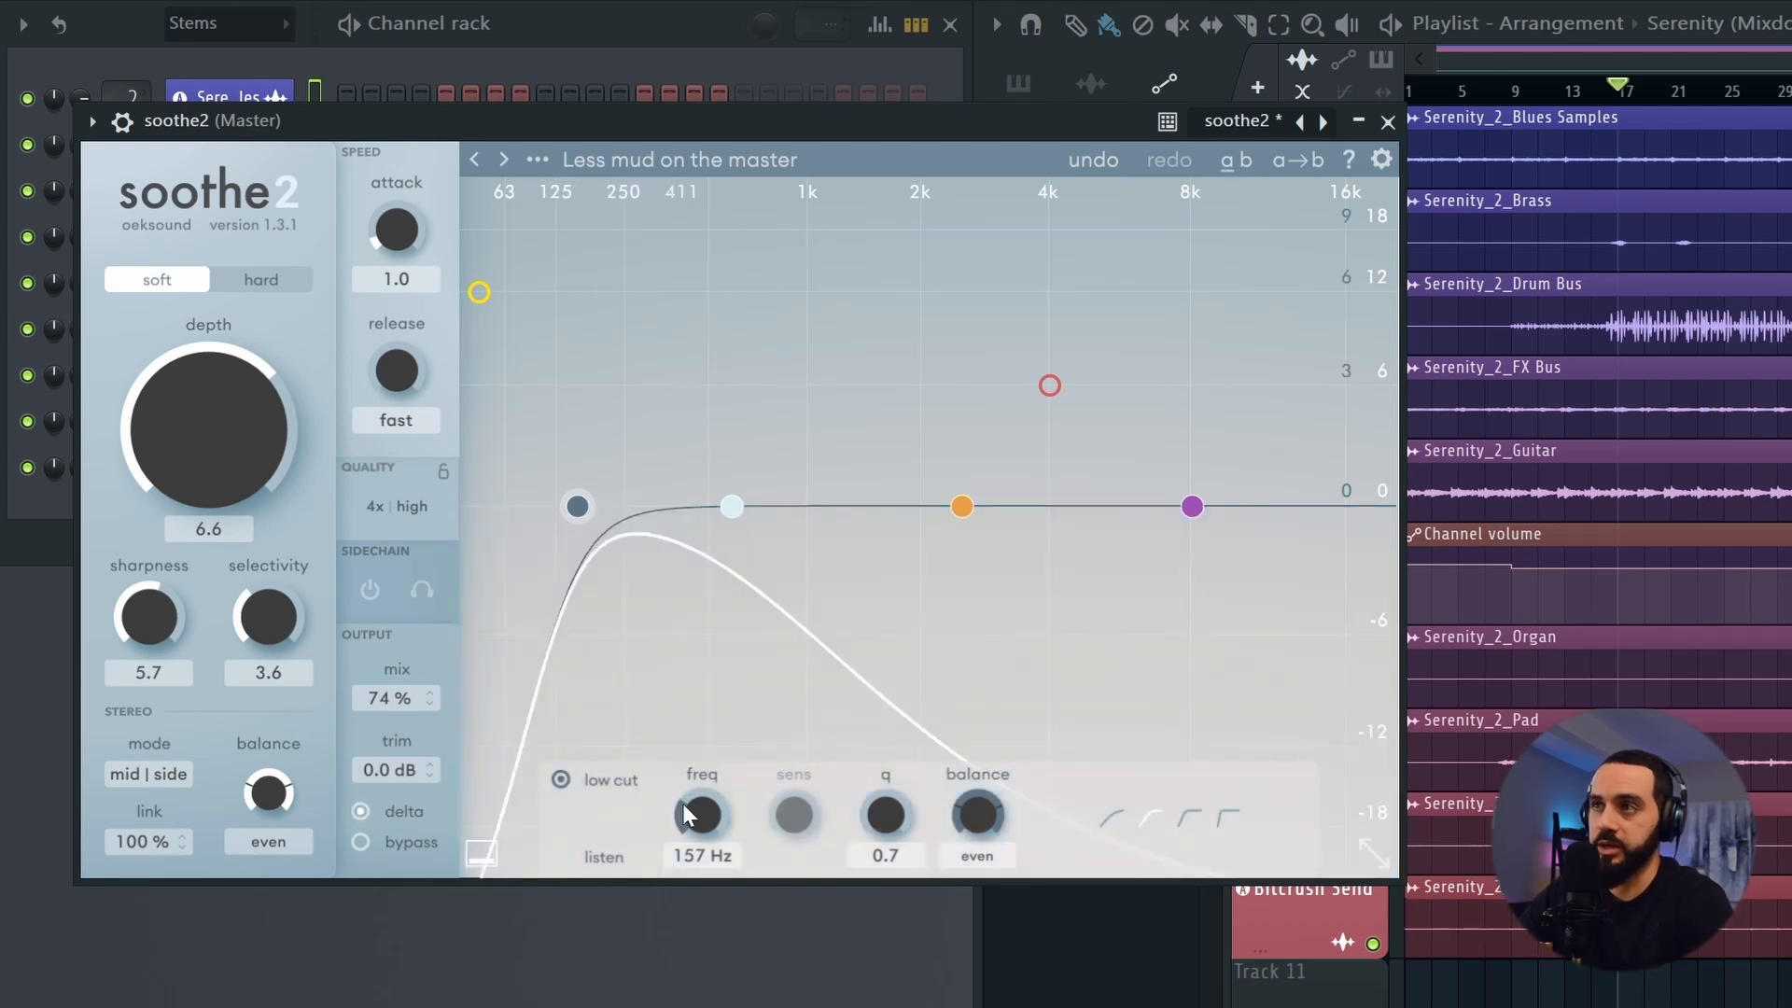
key("space")
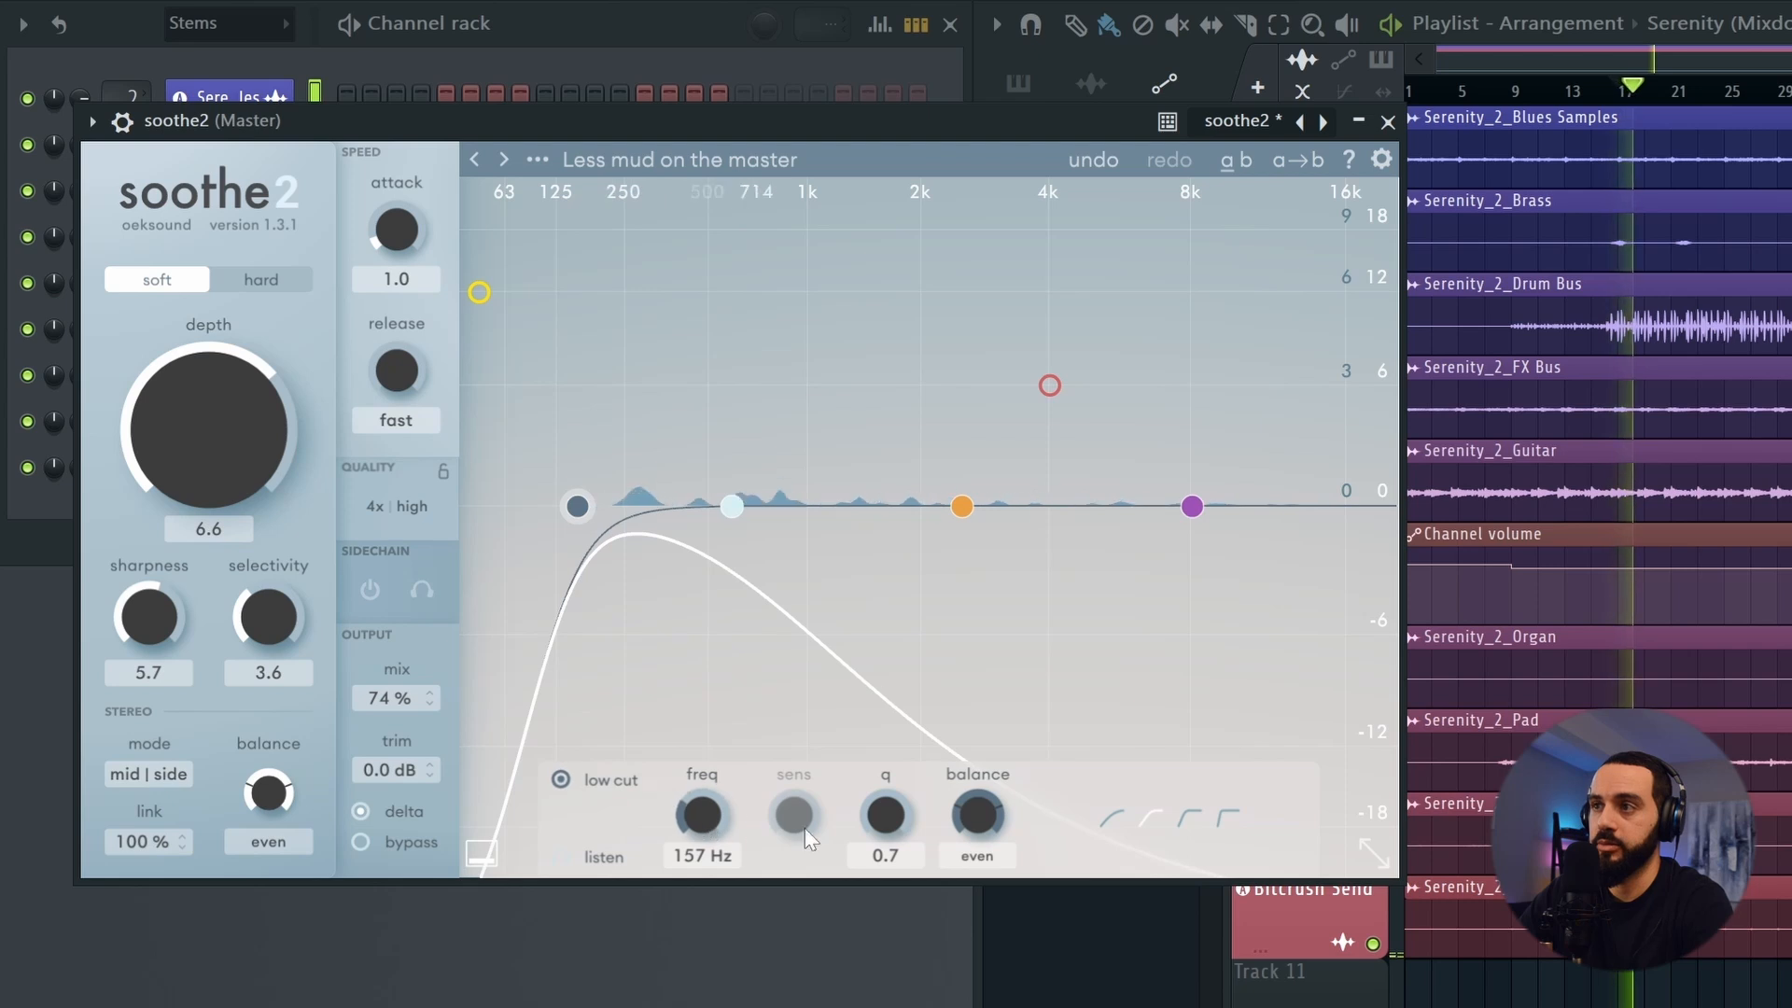
left_click_drag(894, 817, 904, 734)
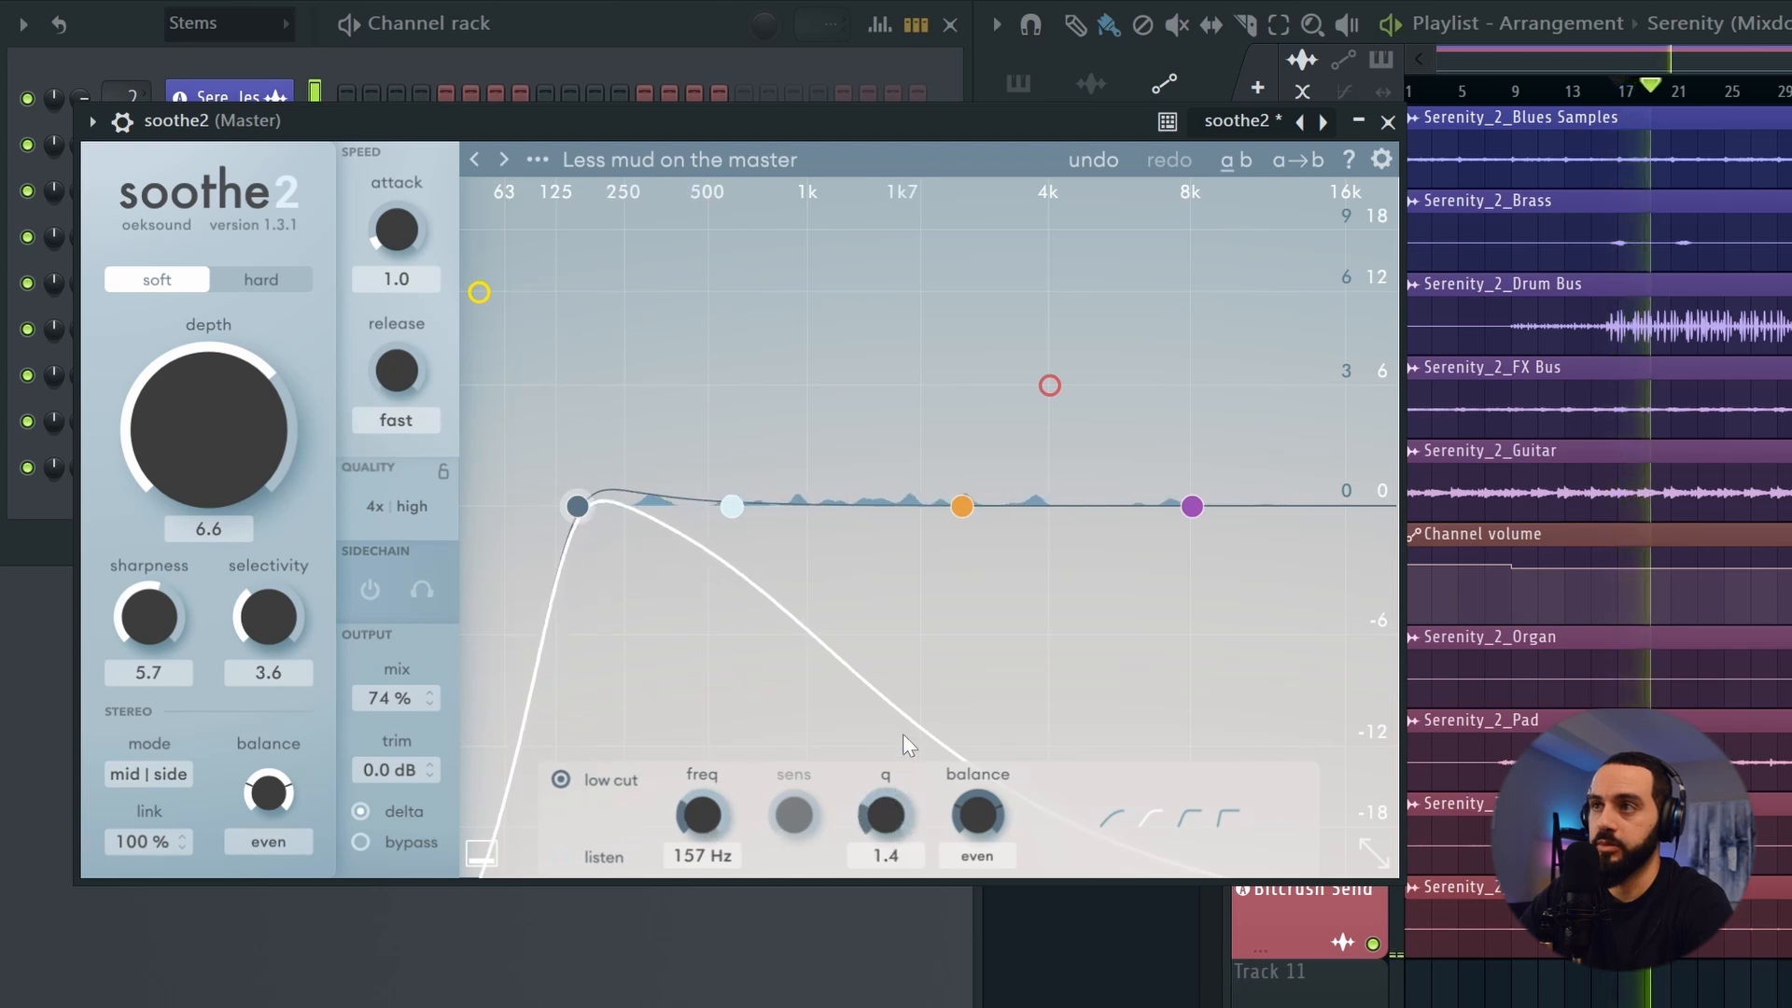
Lower soothe2's low cut, set the high cut to 1 kHz with a Q of 0.7, and turn off delta monitoring
left_click_drag(578, 506, 524, 515)
left_click_drag(741, 515, 820, 475)
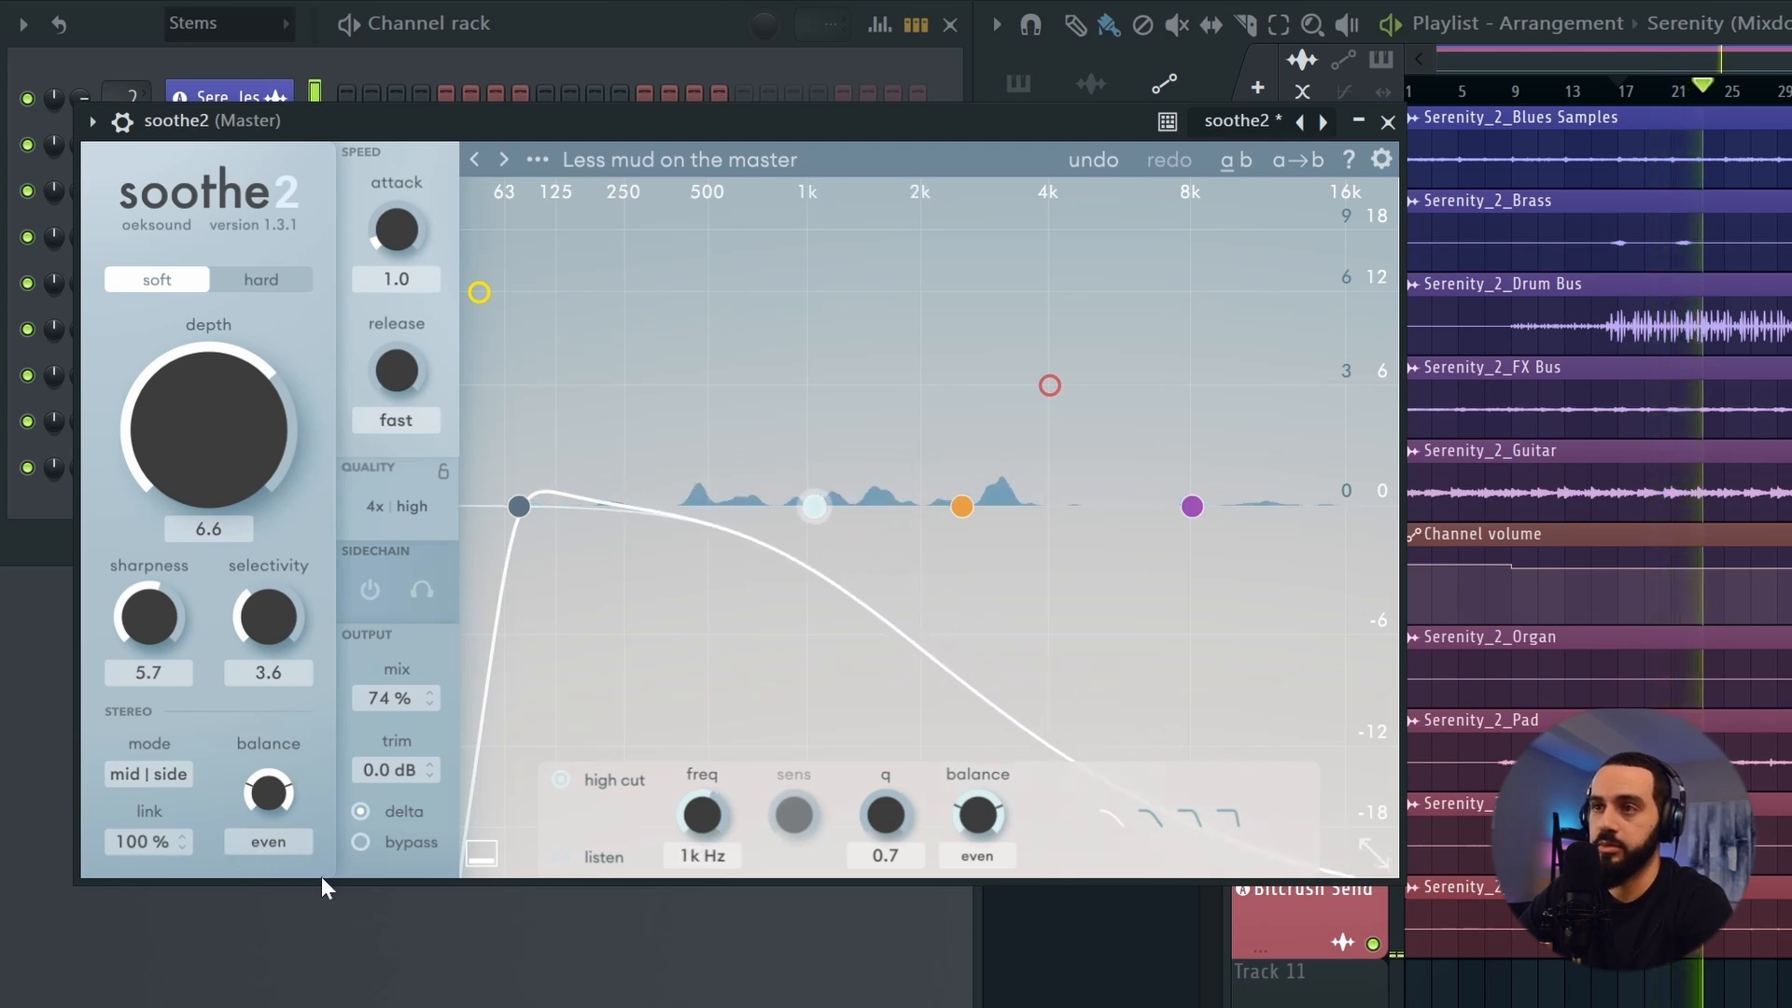
left_click(384, 820)
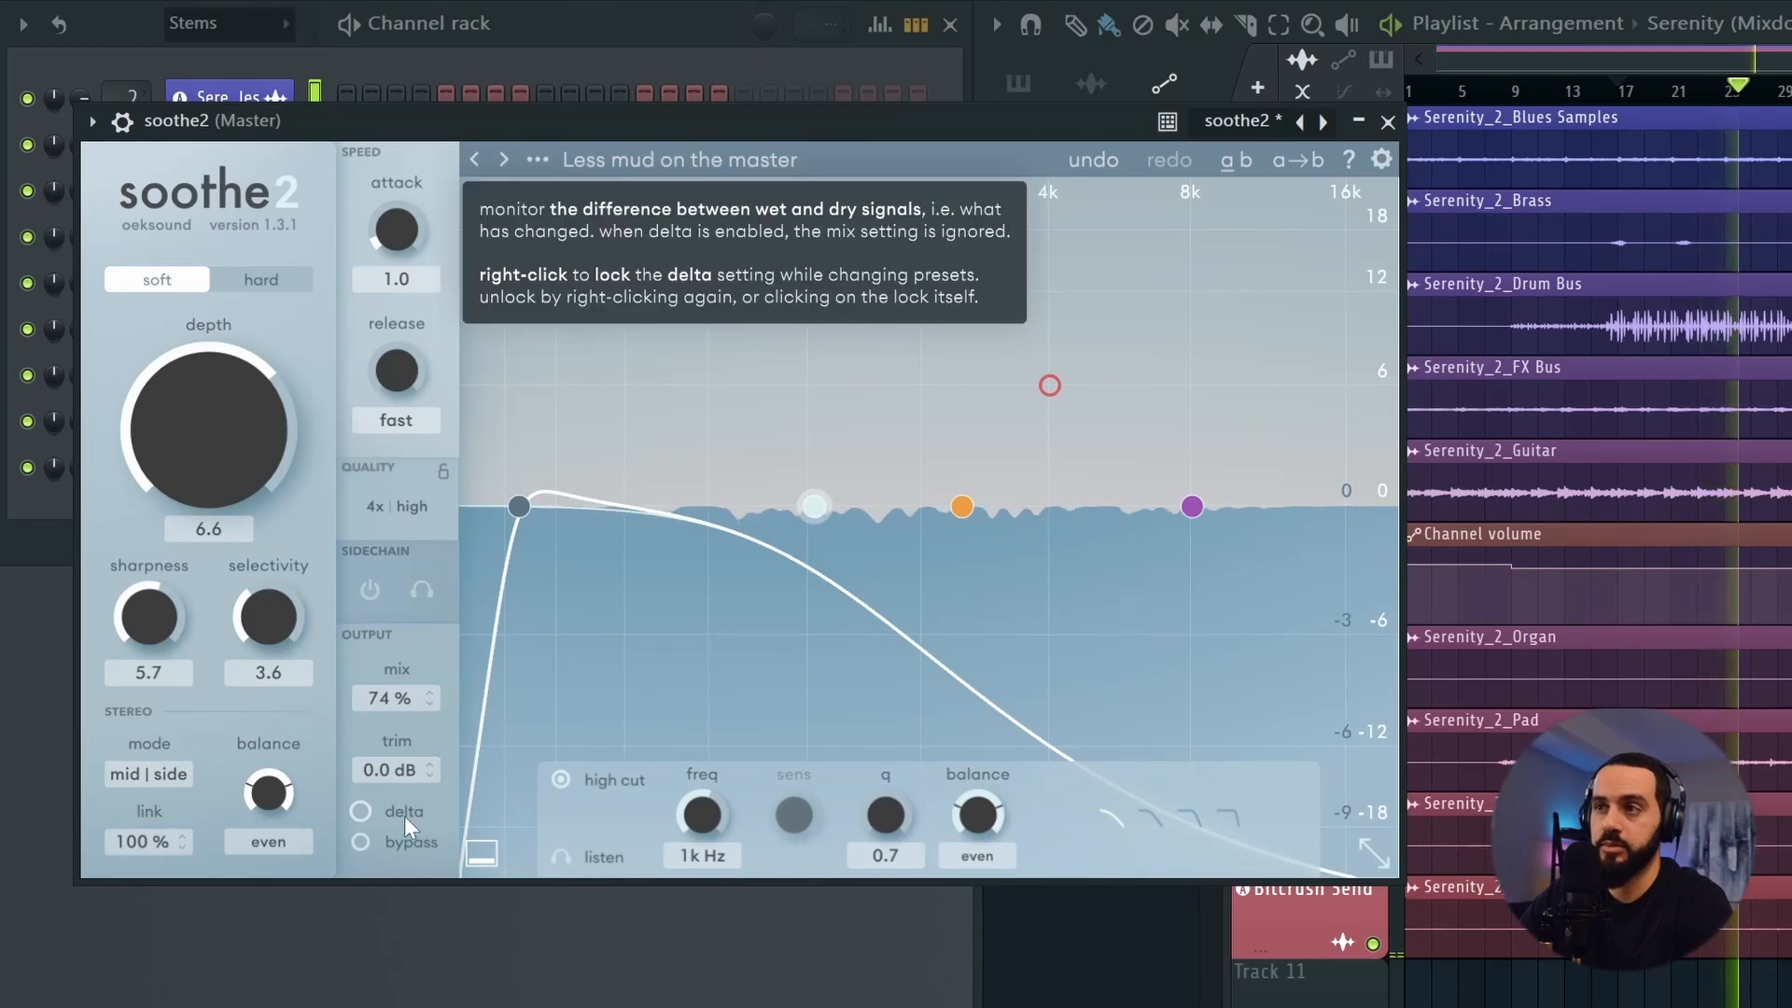
key("space")
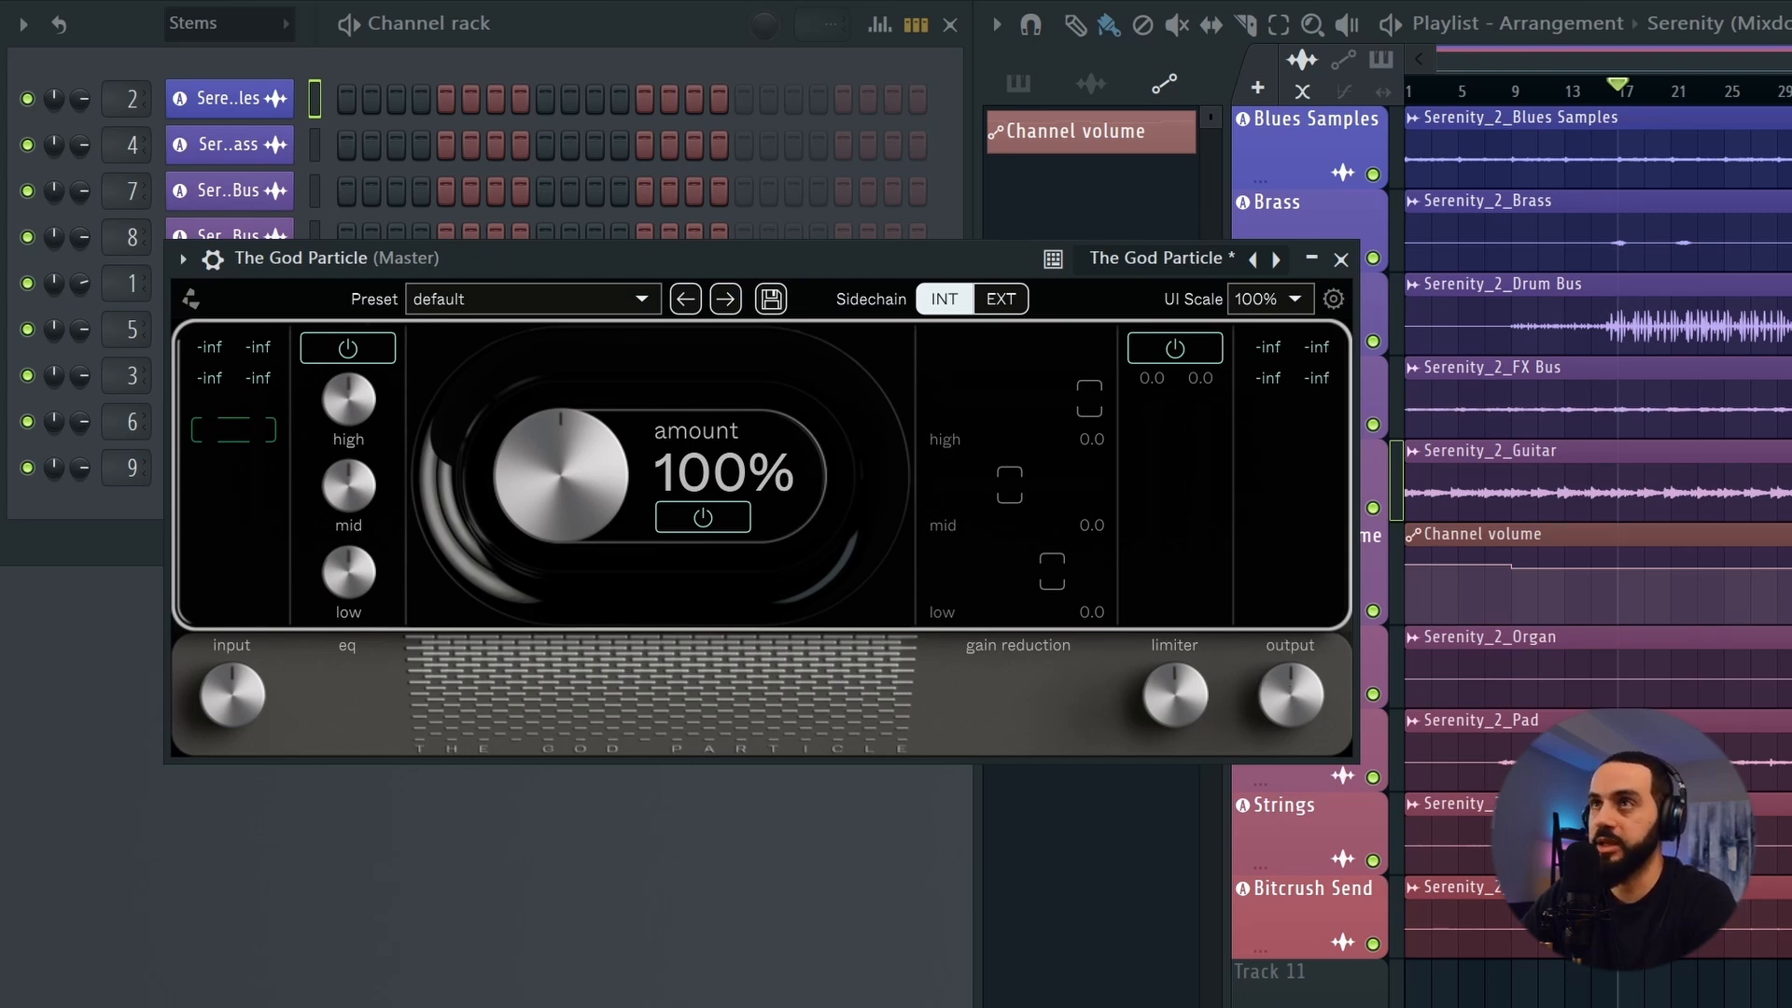
During playback, enable The God Particle's EQ and set high to -0.5 dB, mid to -0.7 dB and low to -0.2 dB
key("space")
left_click(348, 349)
mouse_move(356, 401)
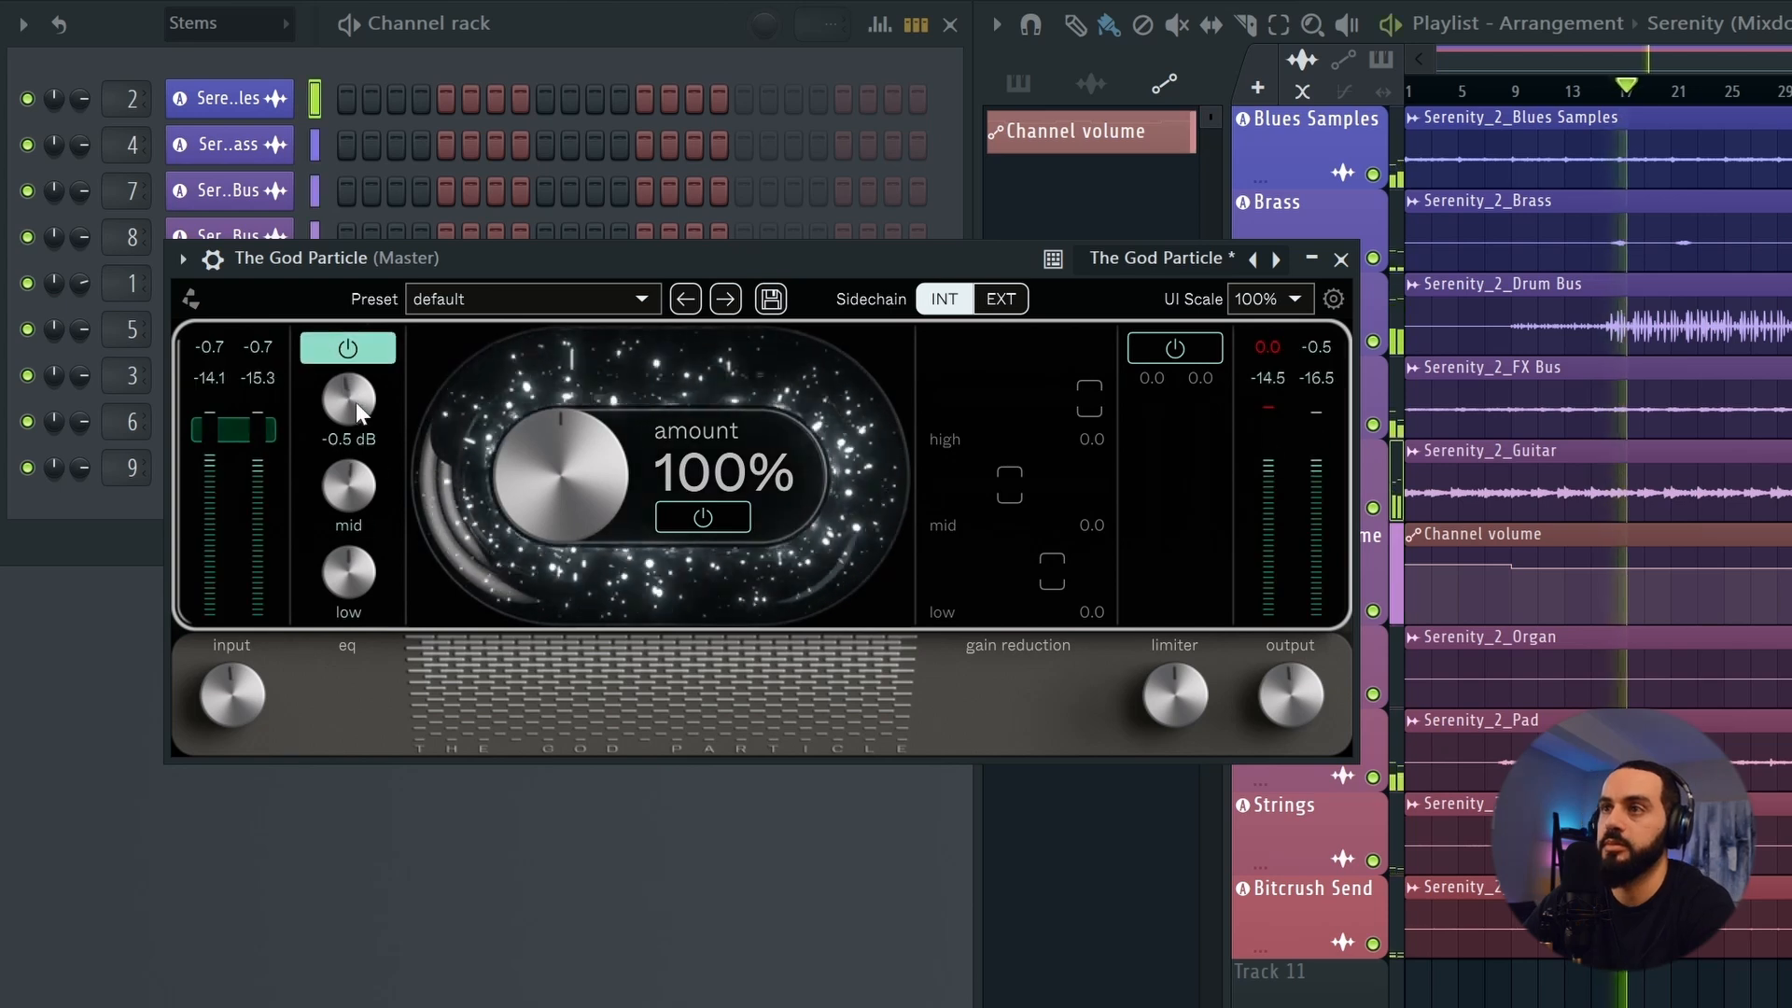
mouse_move(360, 491)
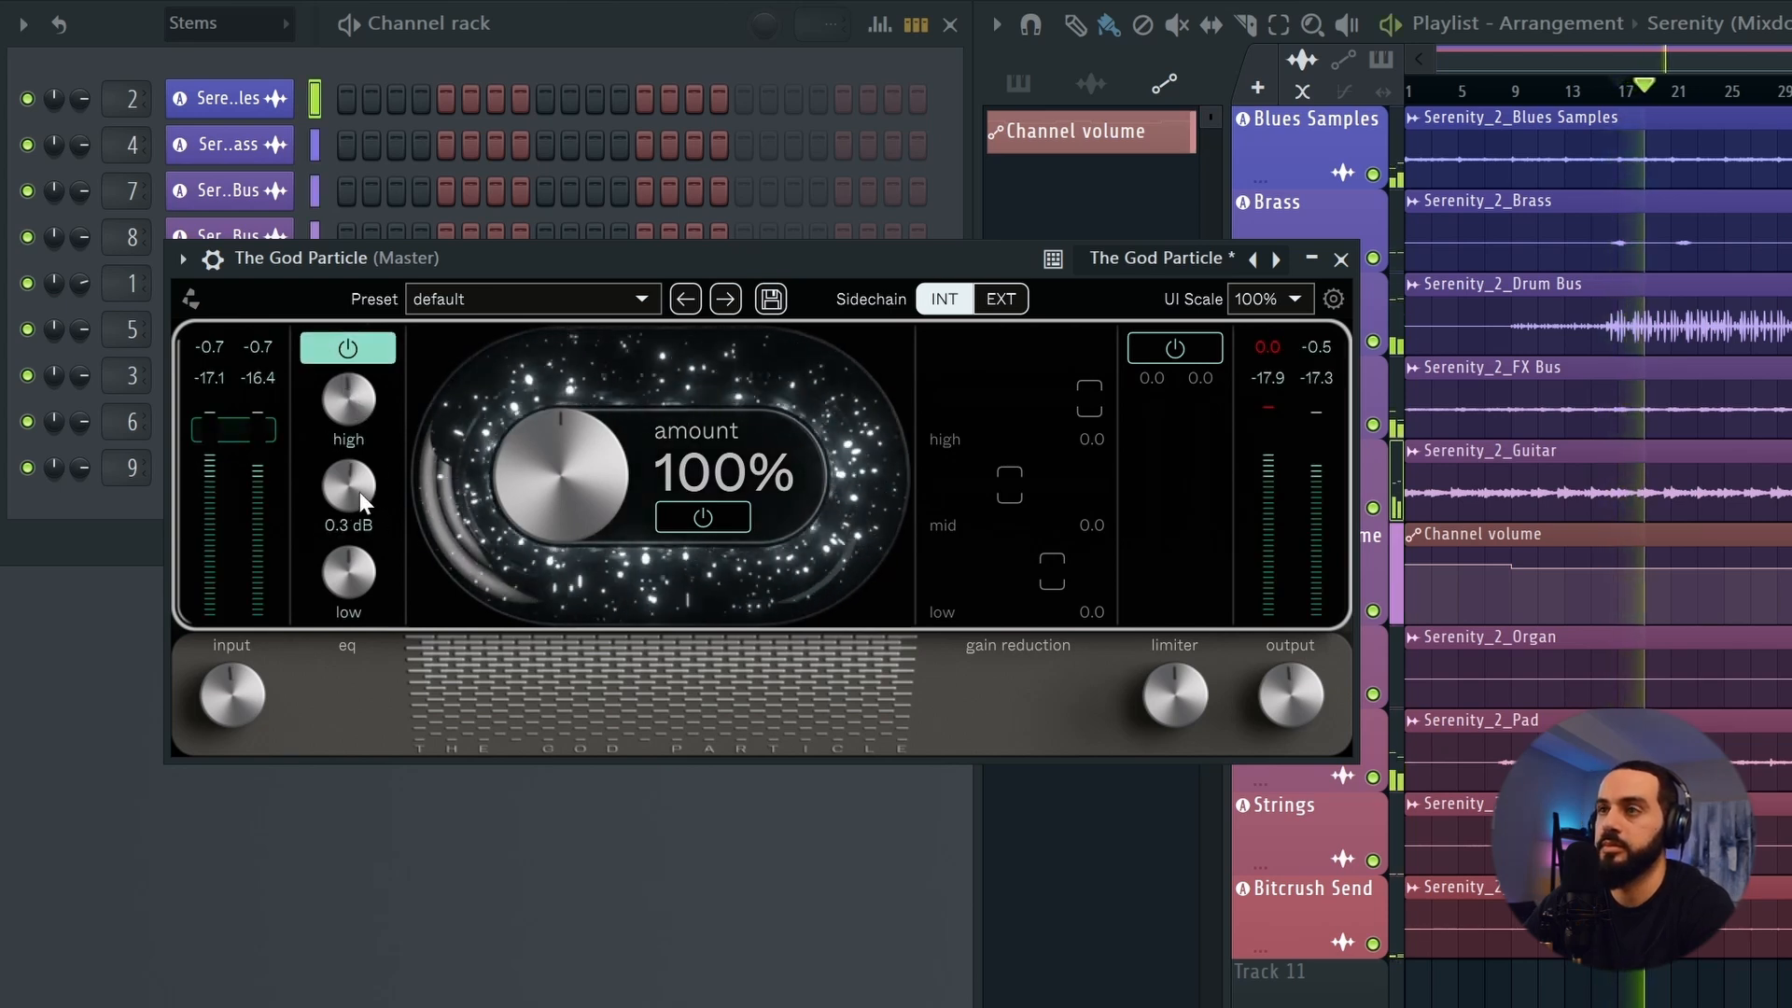
scroll(362, 509, "down", 3)
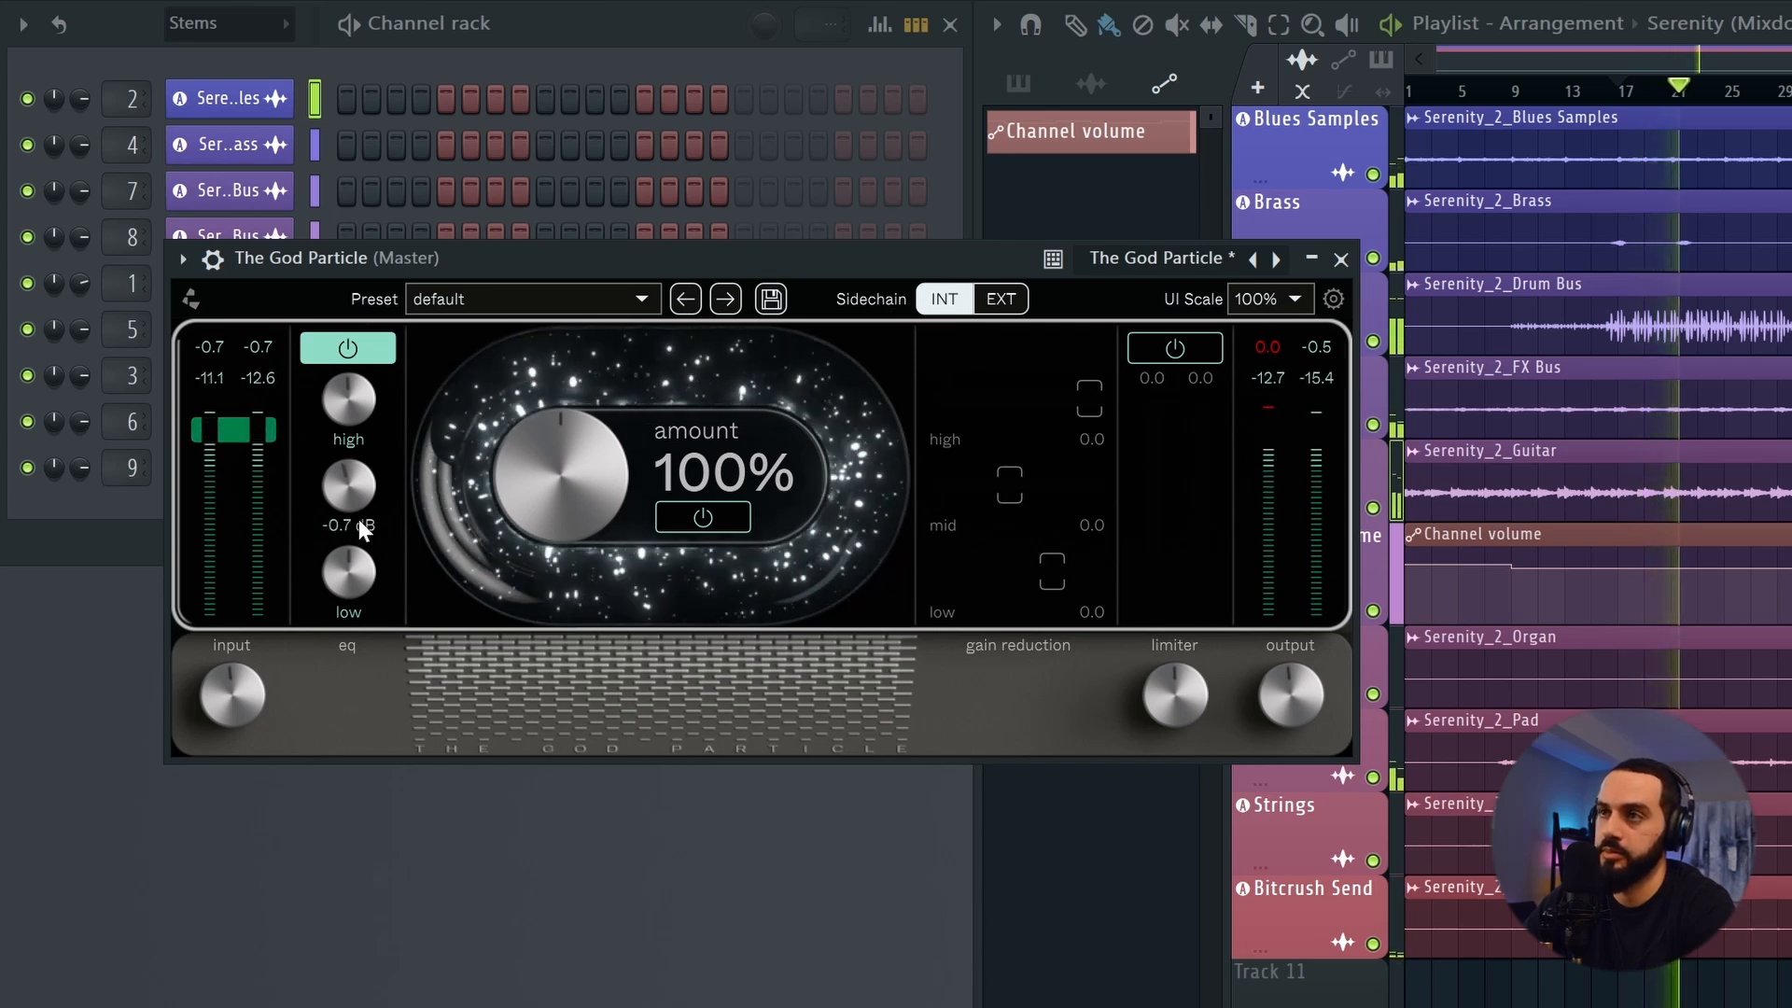
mouse_move(355, 591)
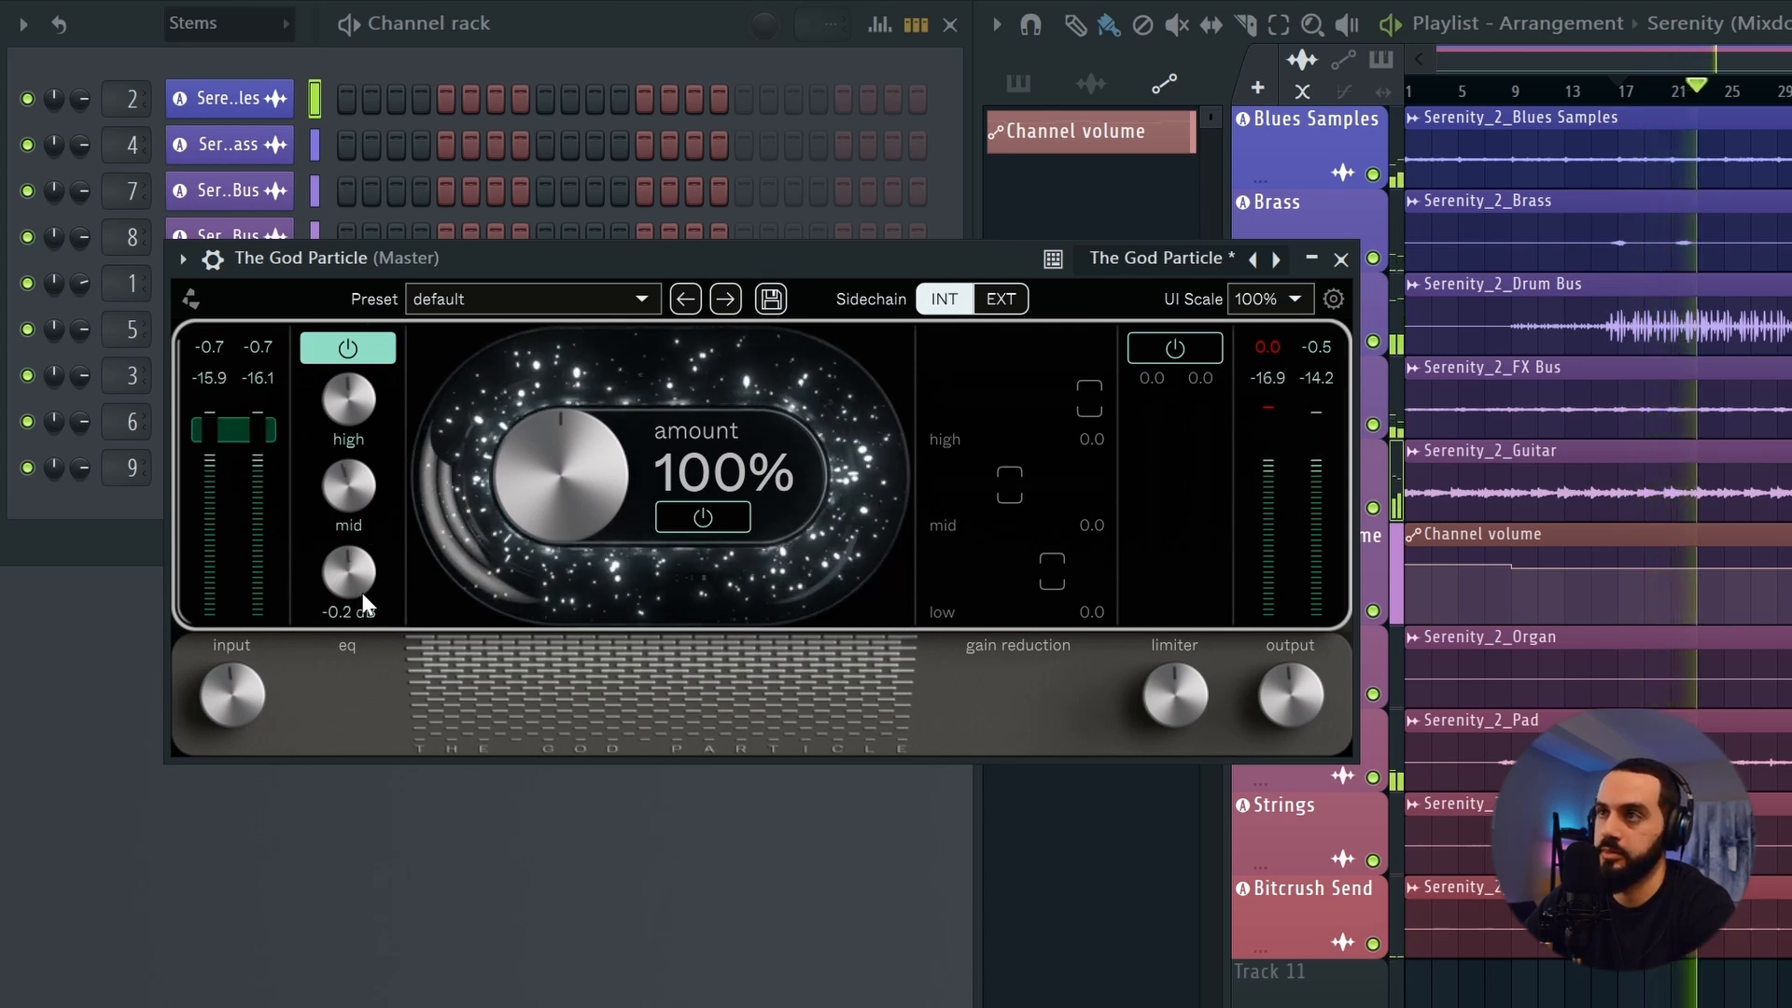
Drop The God Particle's amount to 0%, switch its processing on, and gradually raise the amount to 101% during playback
left_click_drag(558, 485, 752, 630)
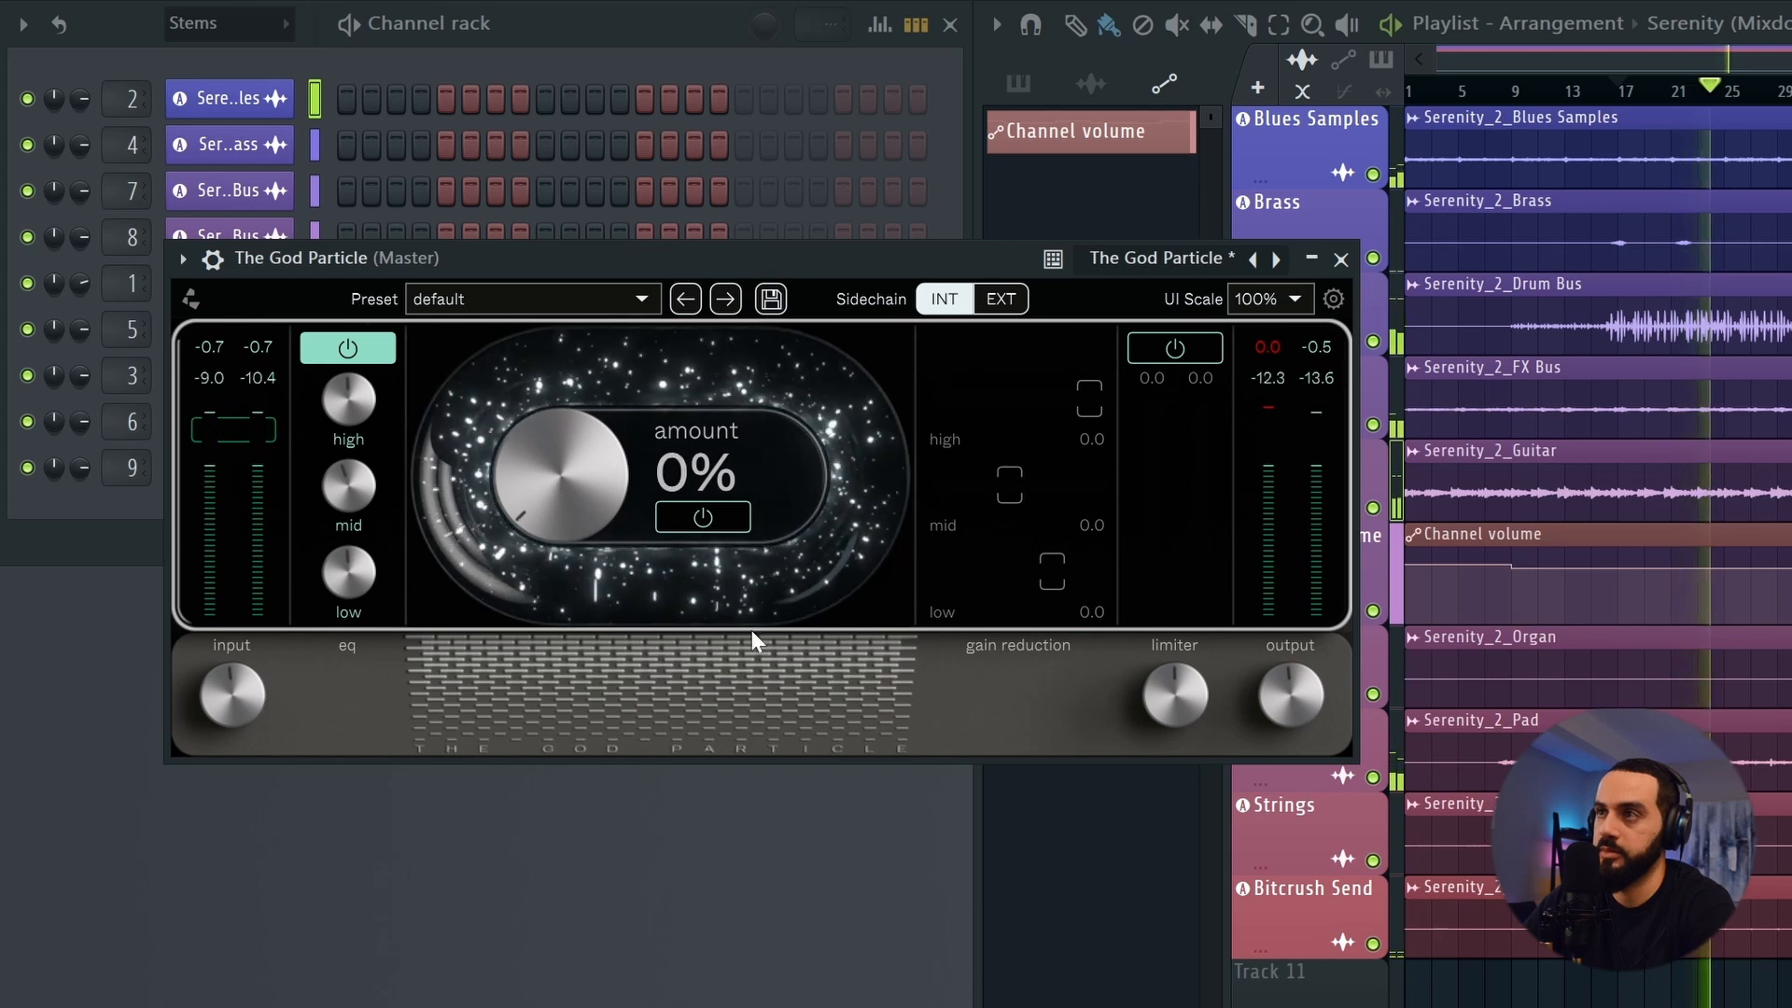
left_click(686, 524)
left_click_drag(569, 506, 597, 374)
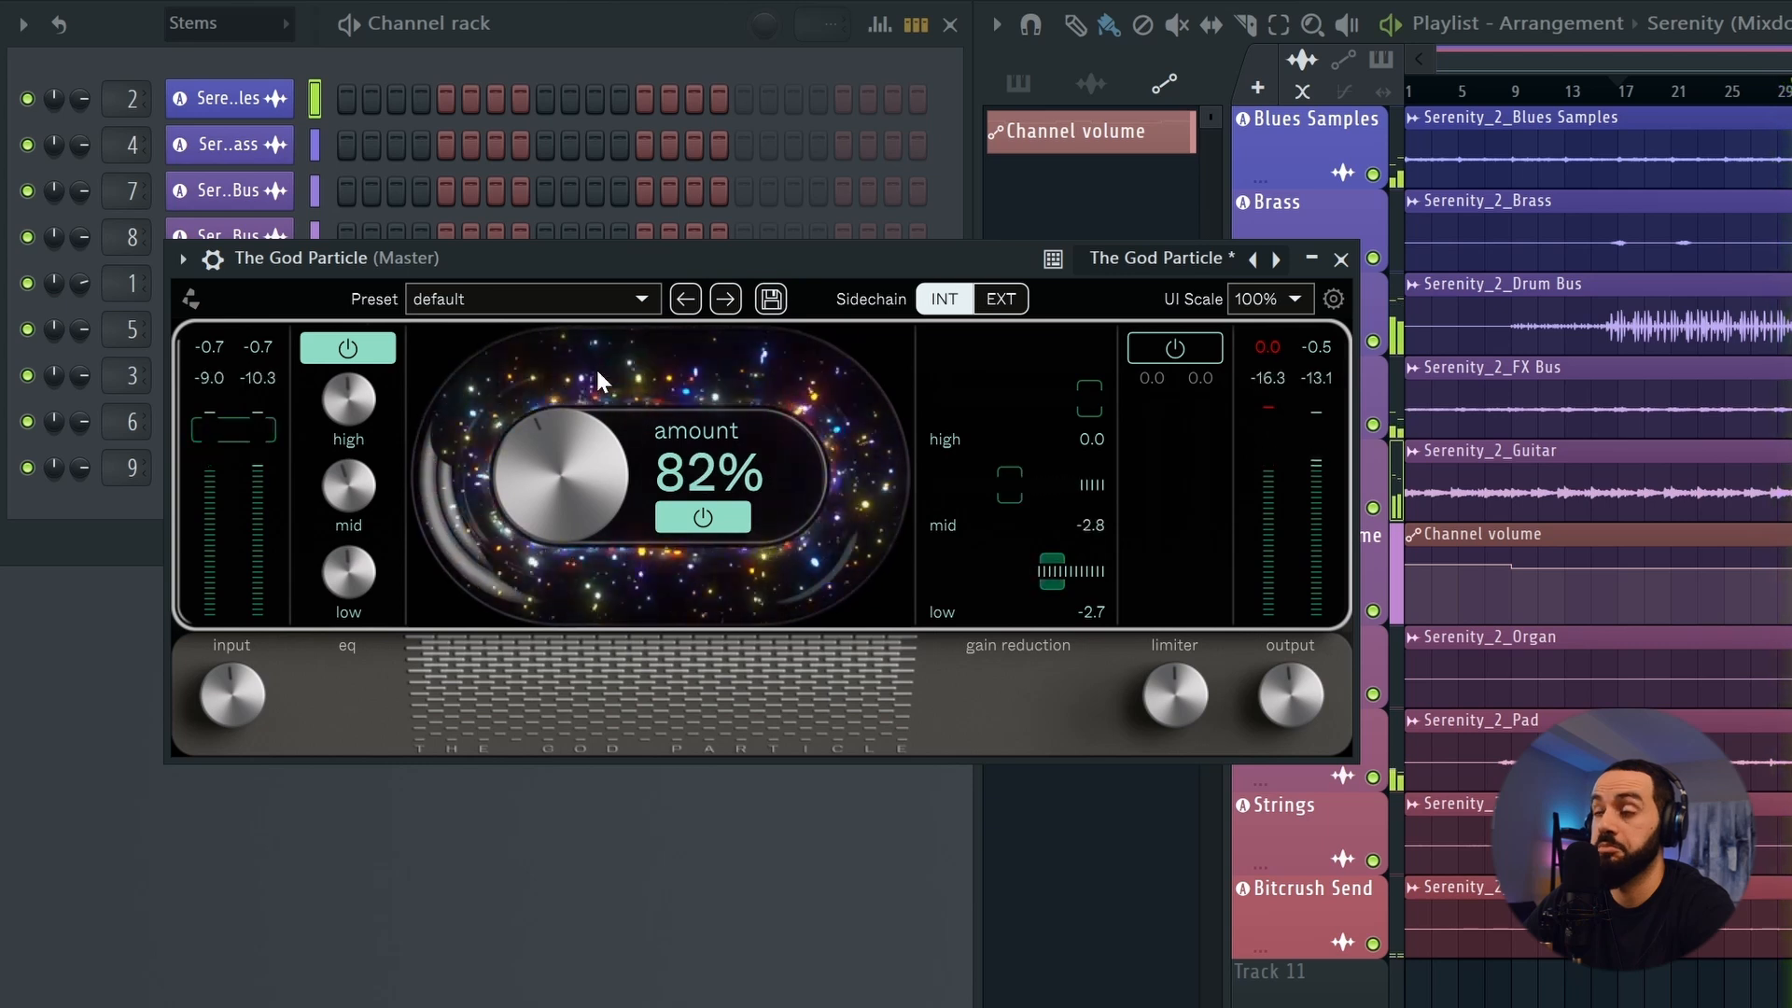
scroll(590, 439, "up", 3)
scroll(592, 440, "up", 3)
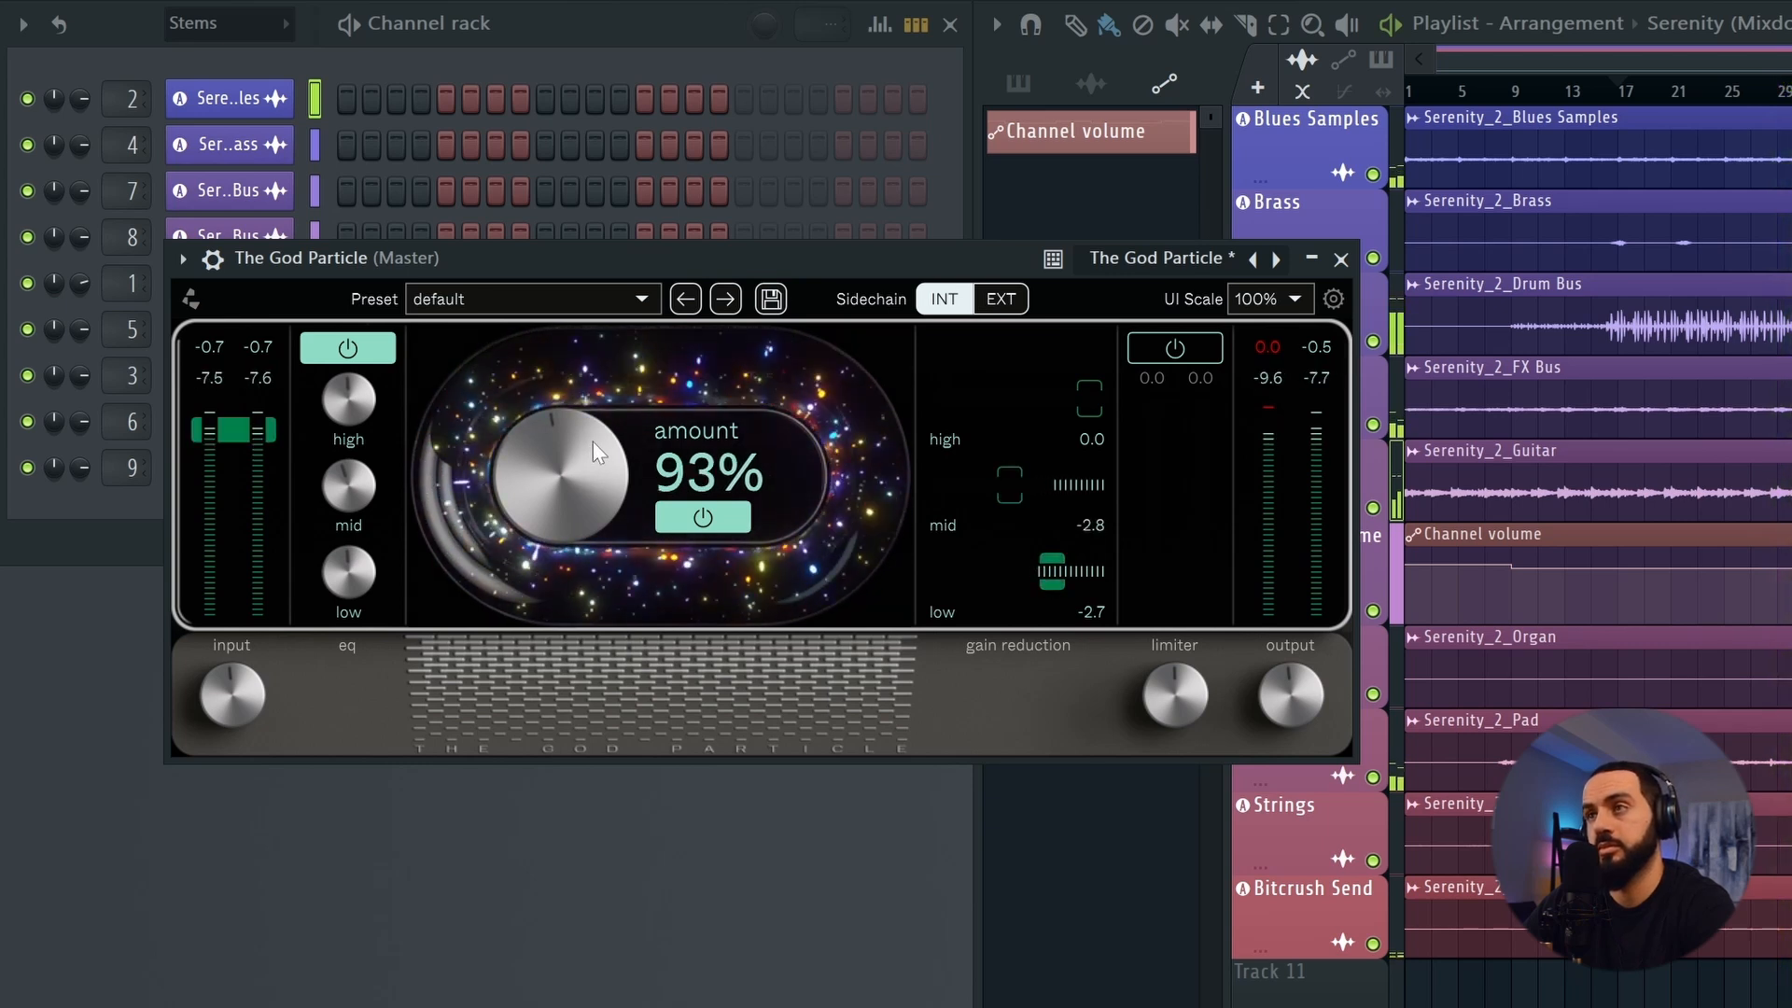
scroll(593, 438, "up", 4)
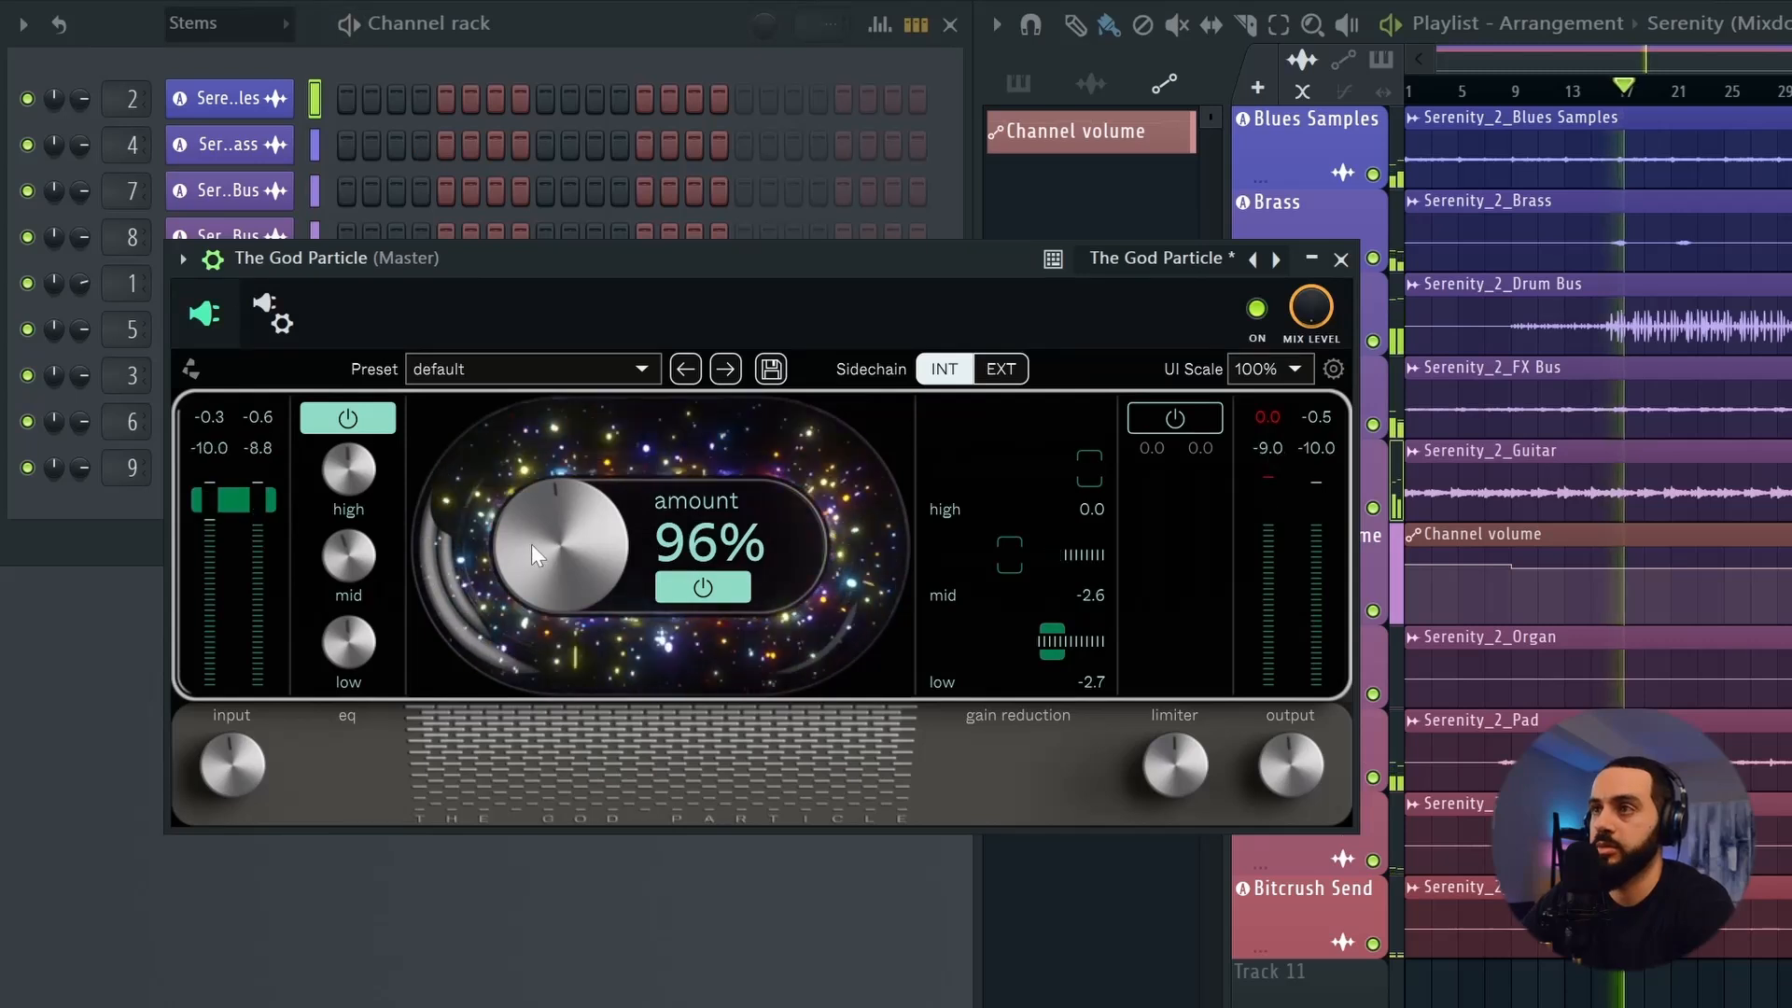
scroll(535, 539, "up", 3)
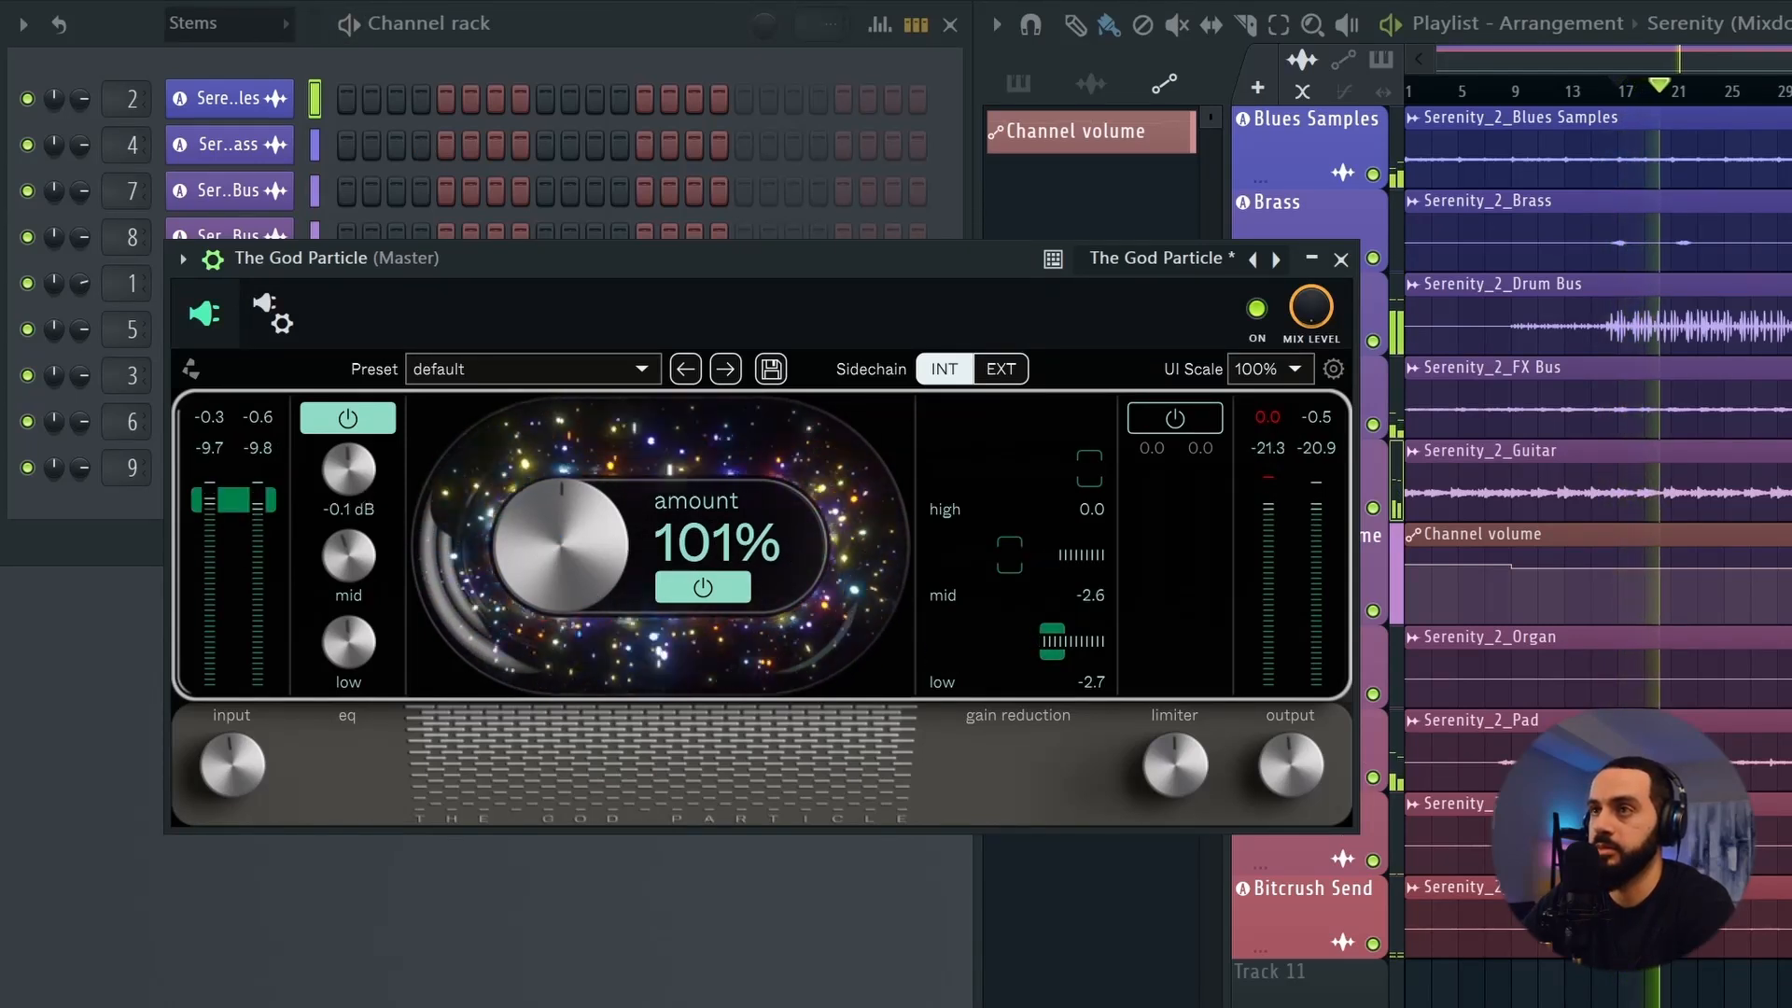
Compare The God Particle bypassed and active, set its output to -0.5 dB, and reset the output peak meter
left_click(1258, 311)
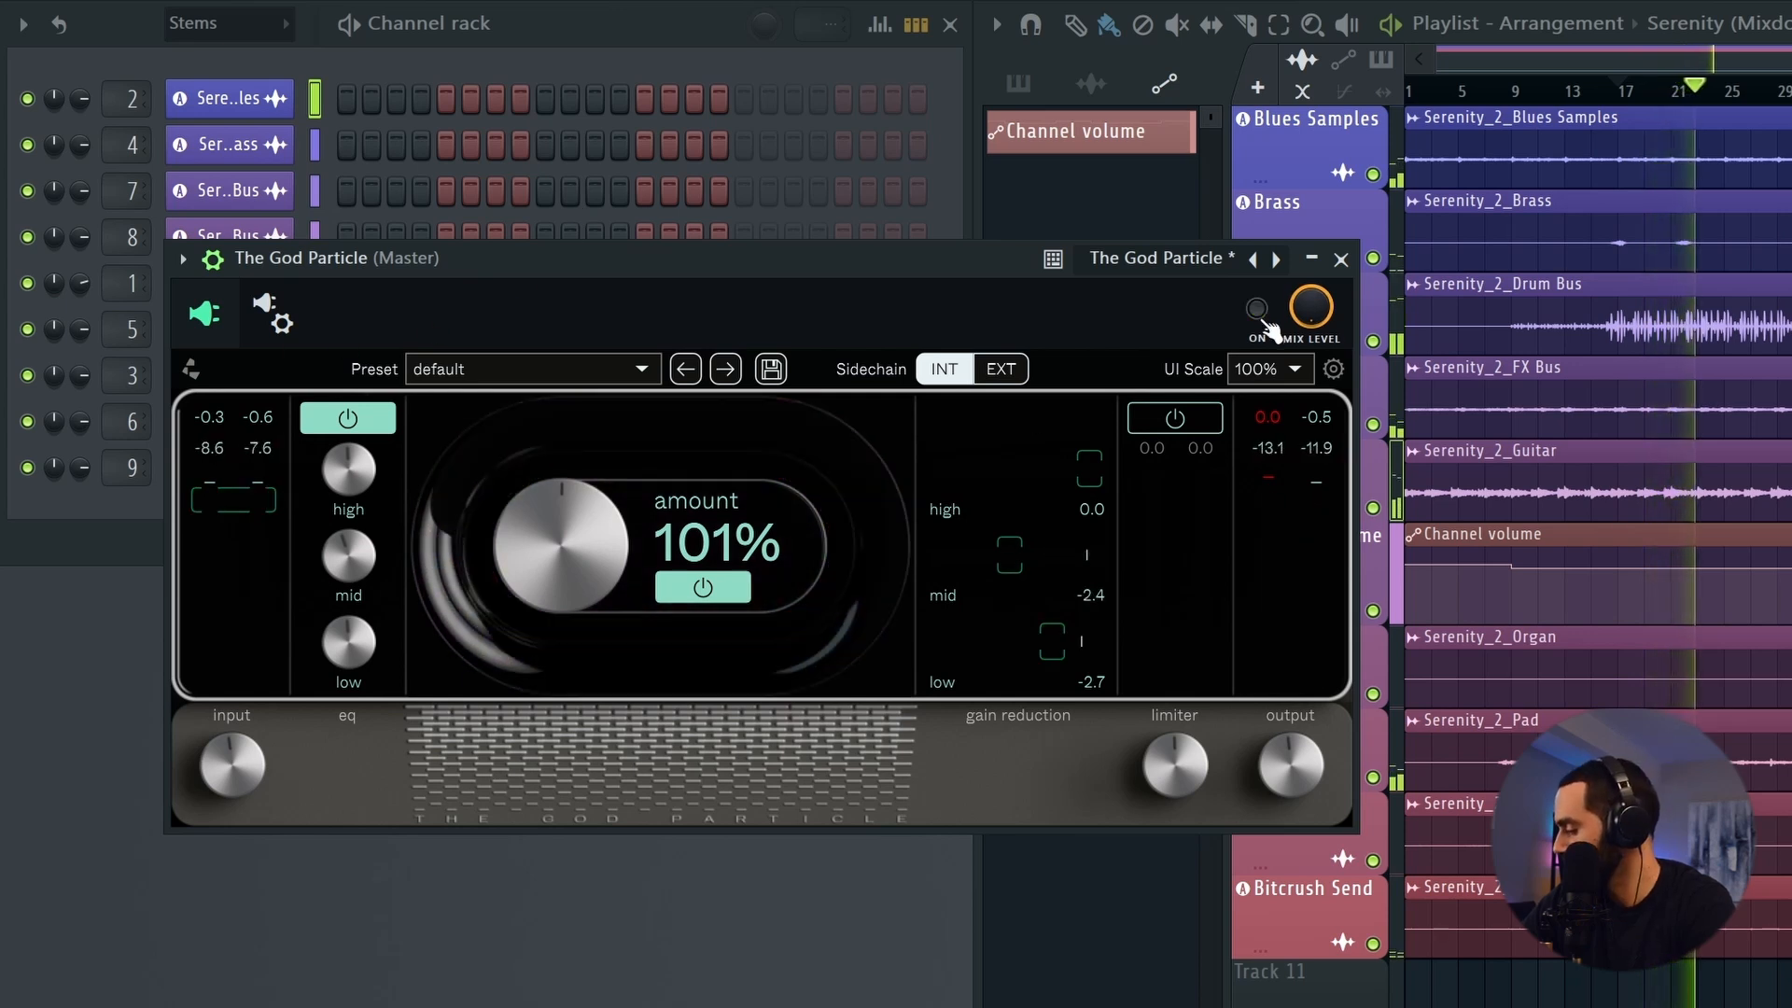
left_click(1262, 315)
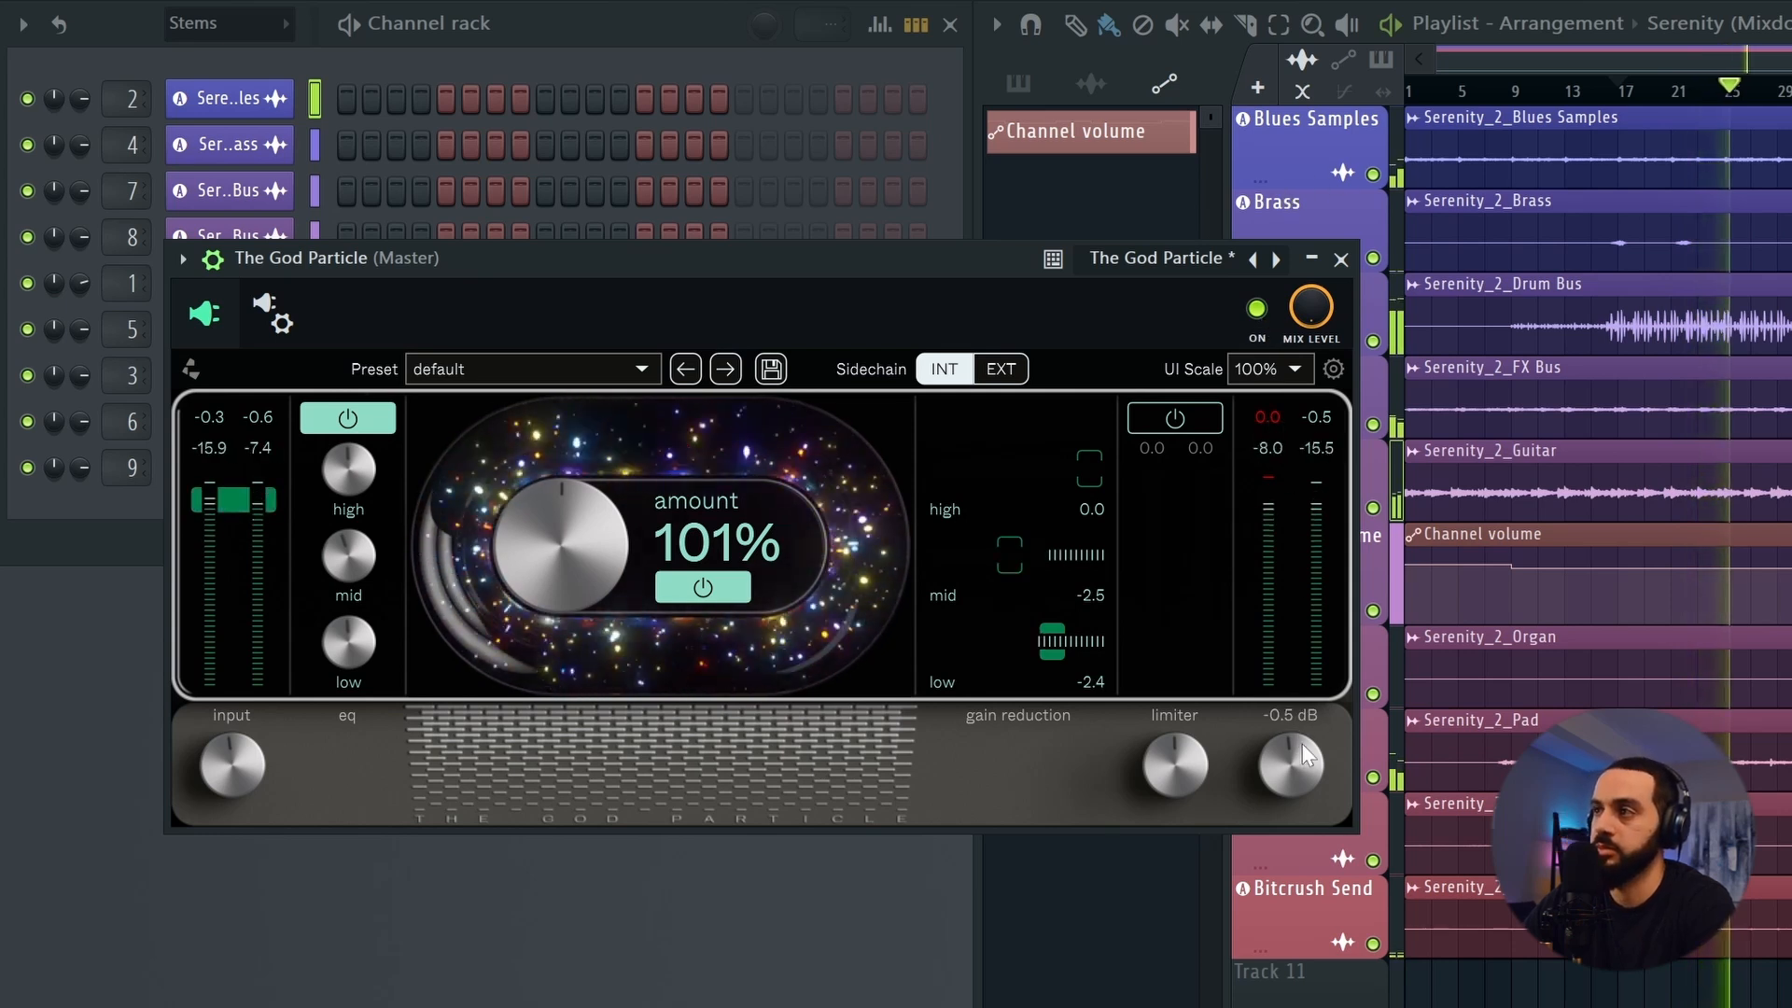
left_click(1291, 467)
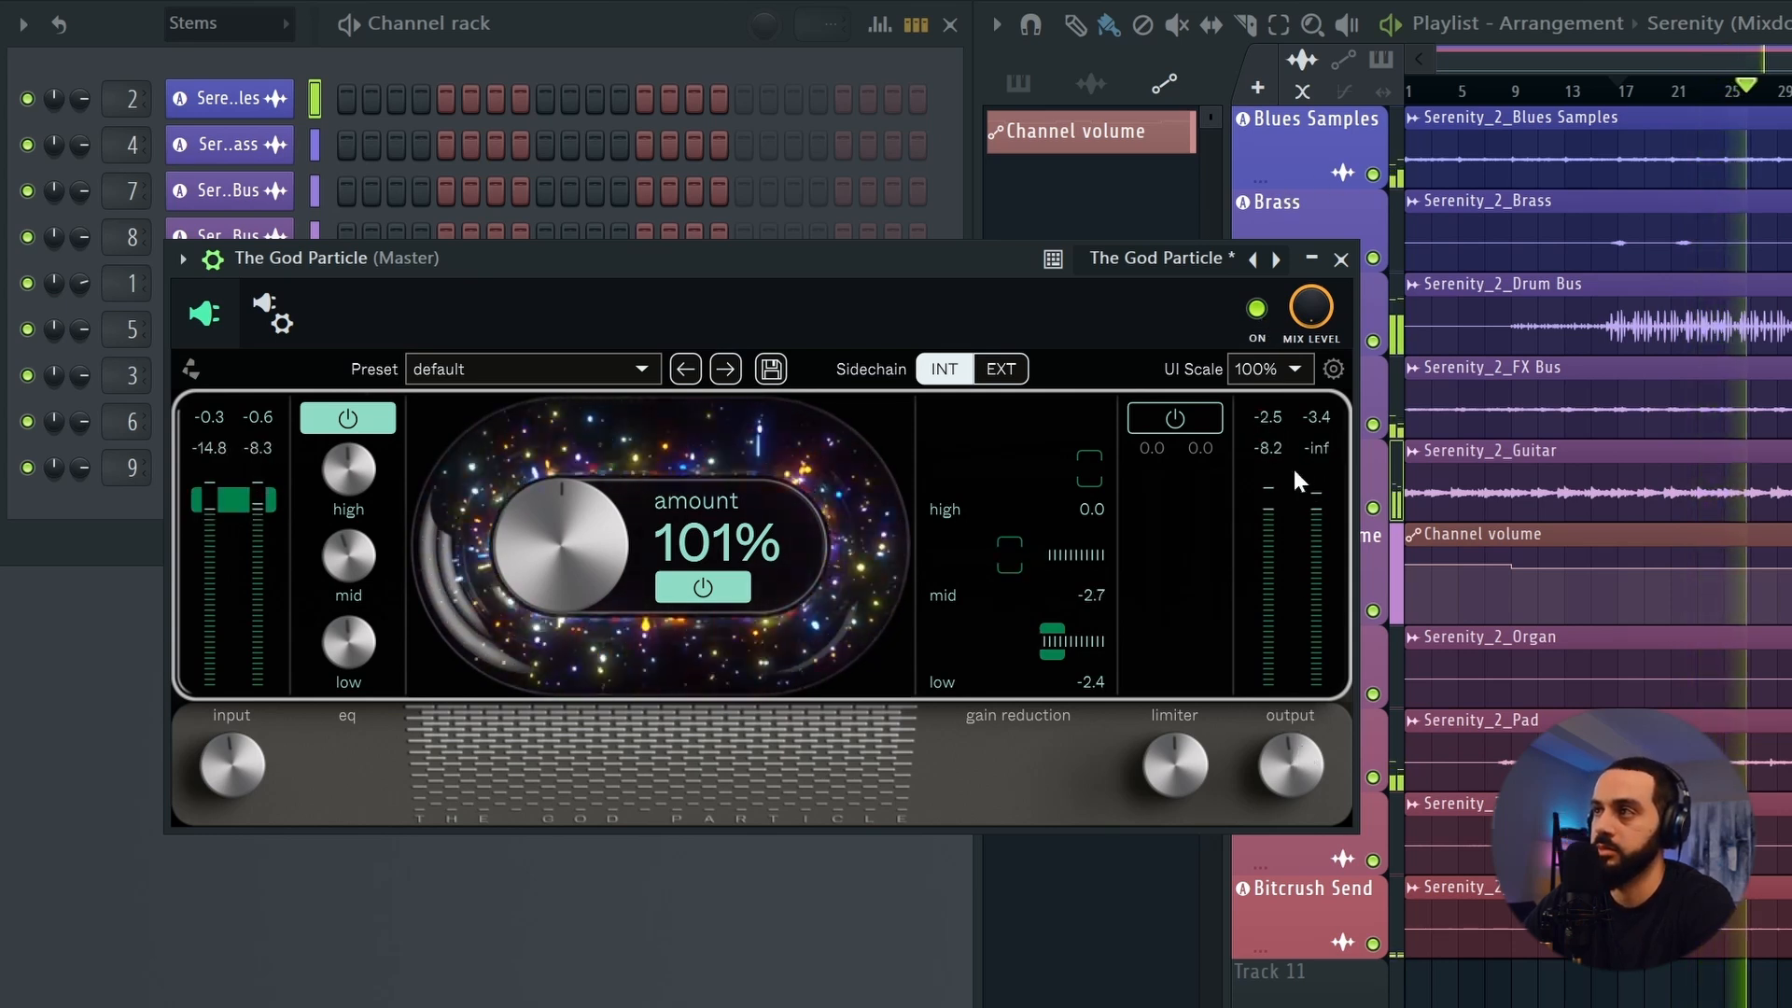
Reset The God Particle's amount to 100%, stop playback, and close the plugin
left_click(228, 320)
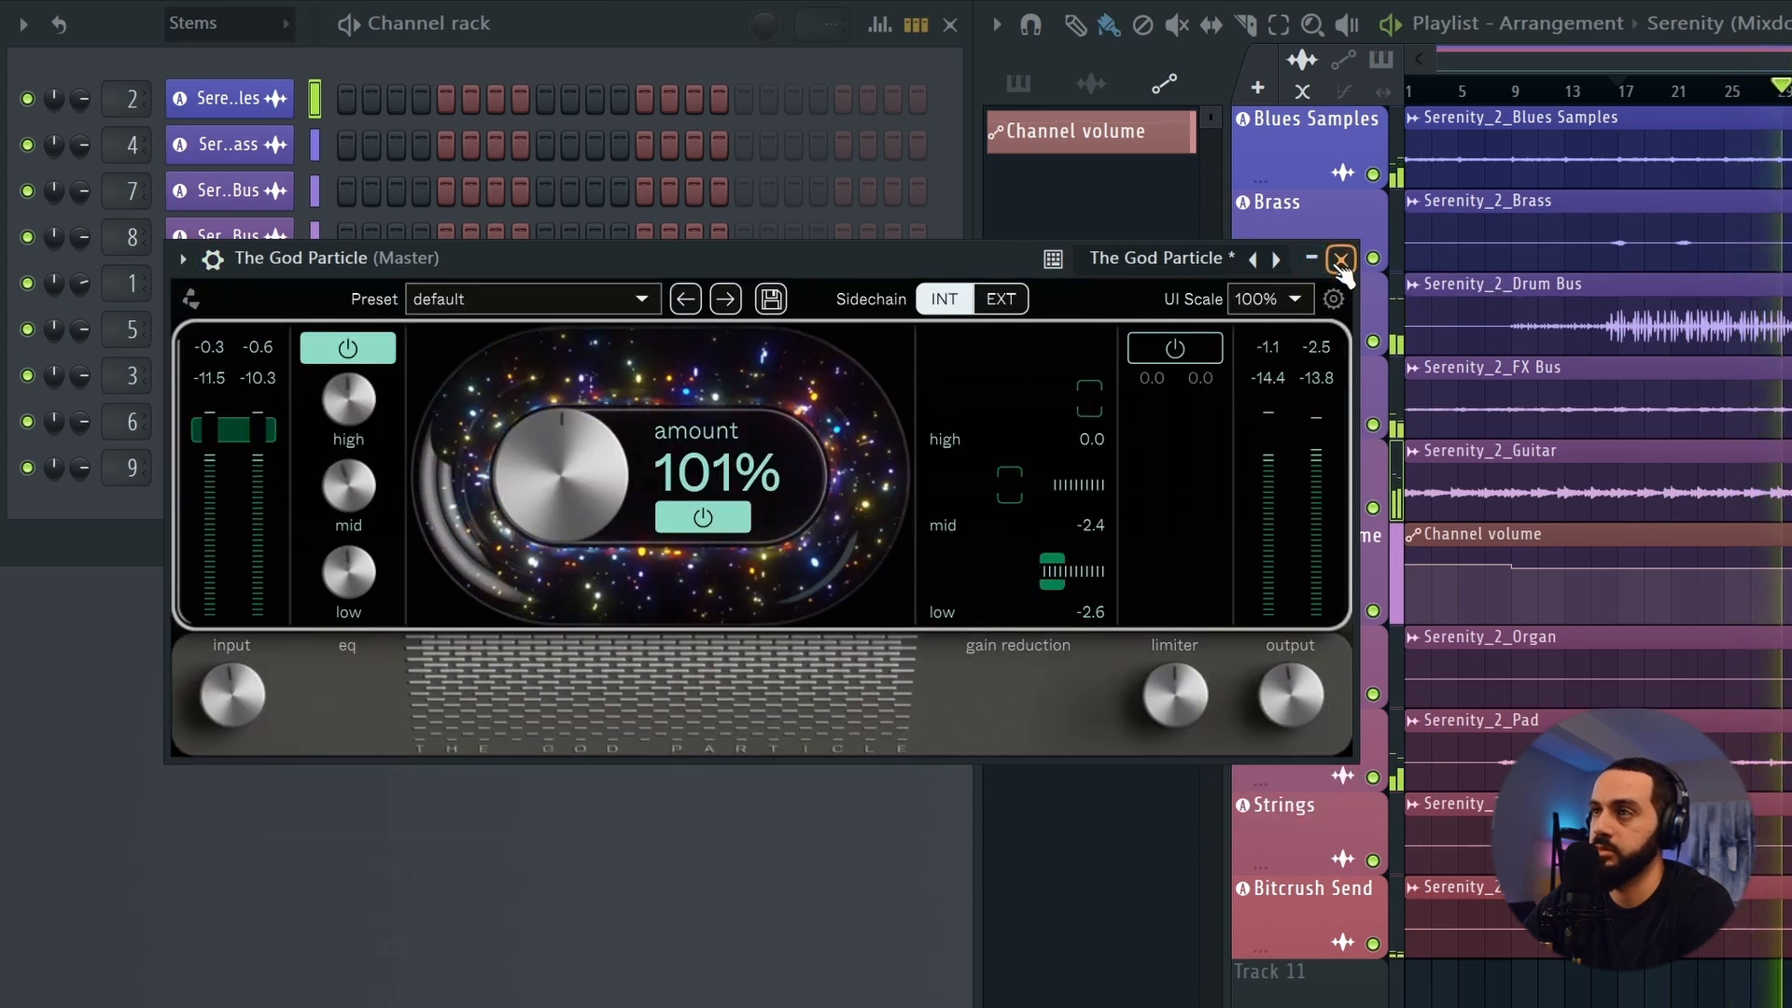
double_click(616, 466)
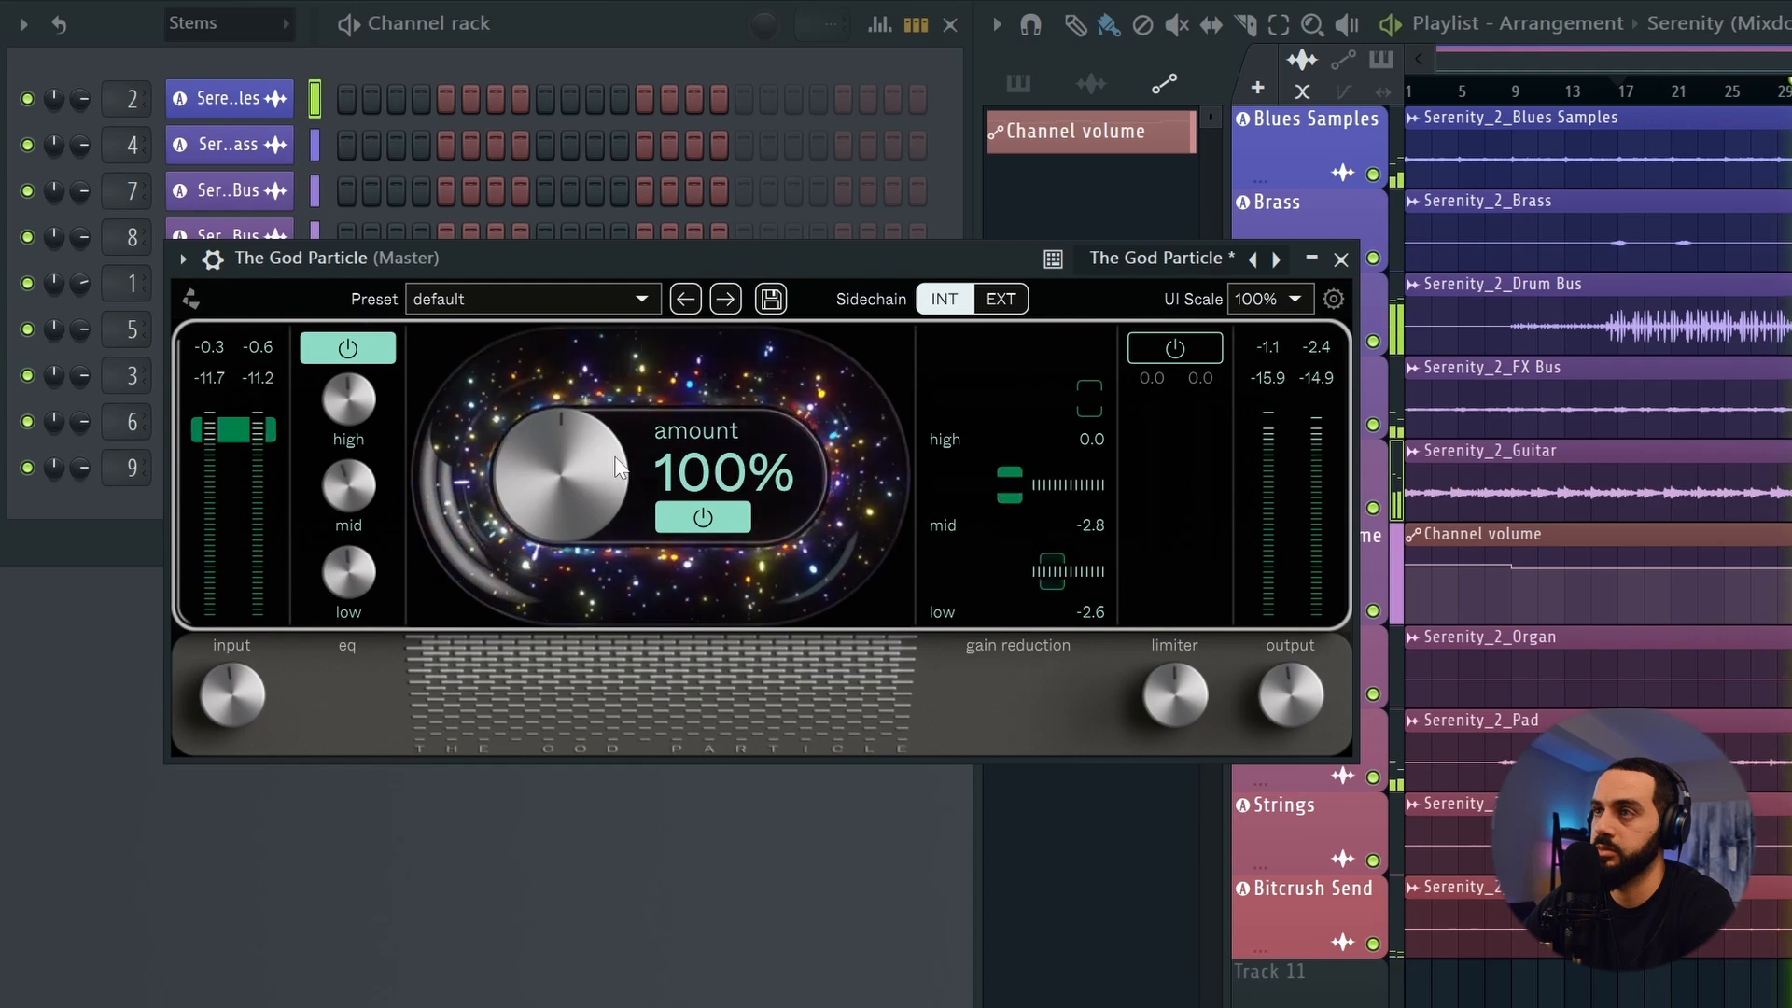
key("space")
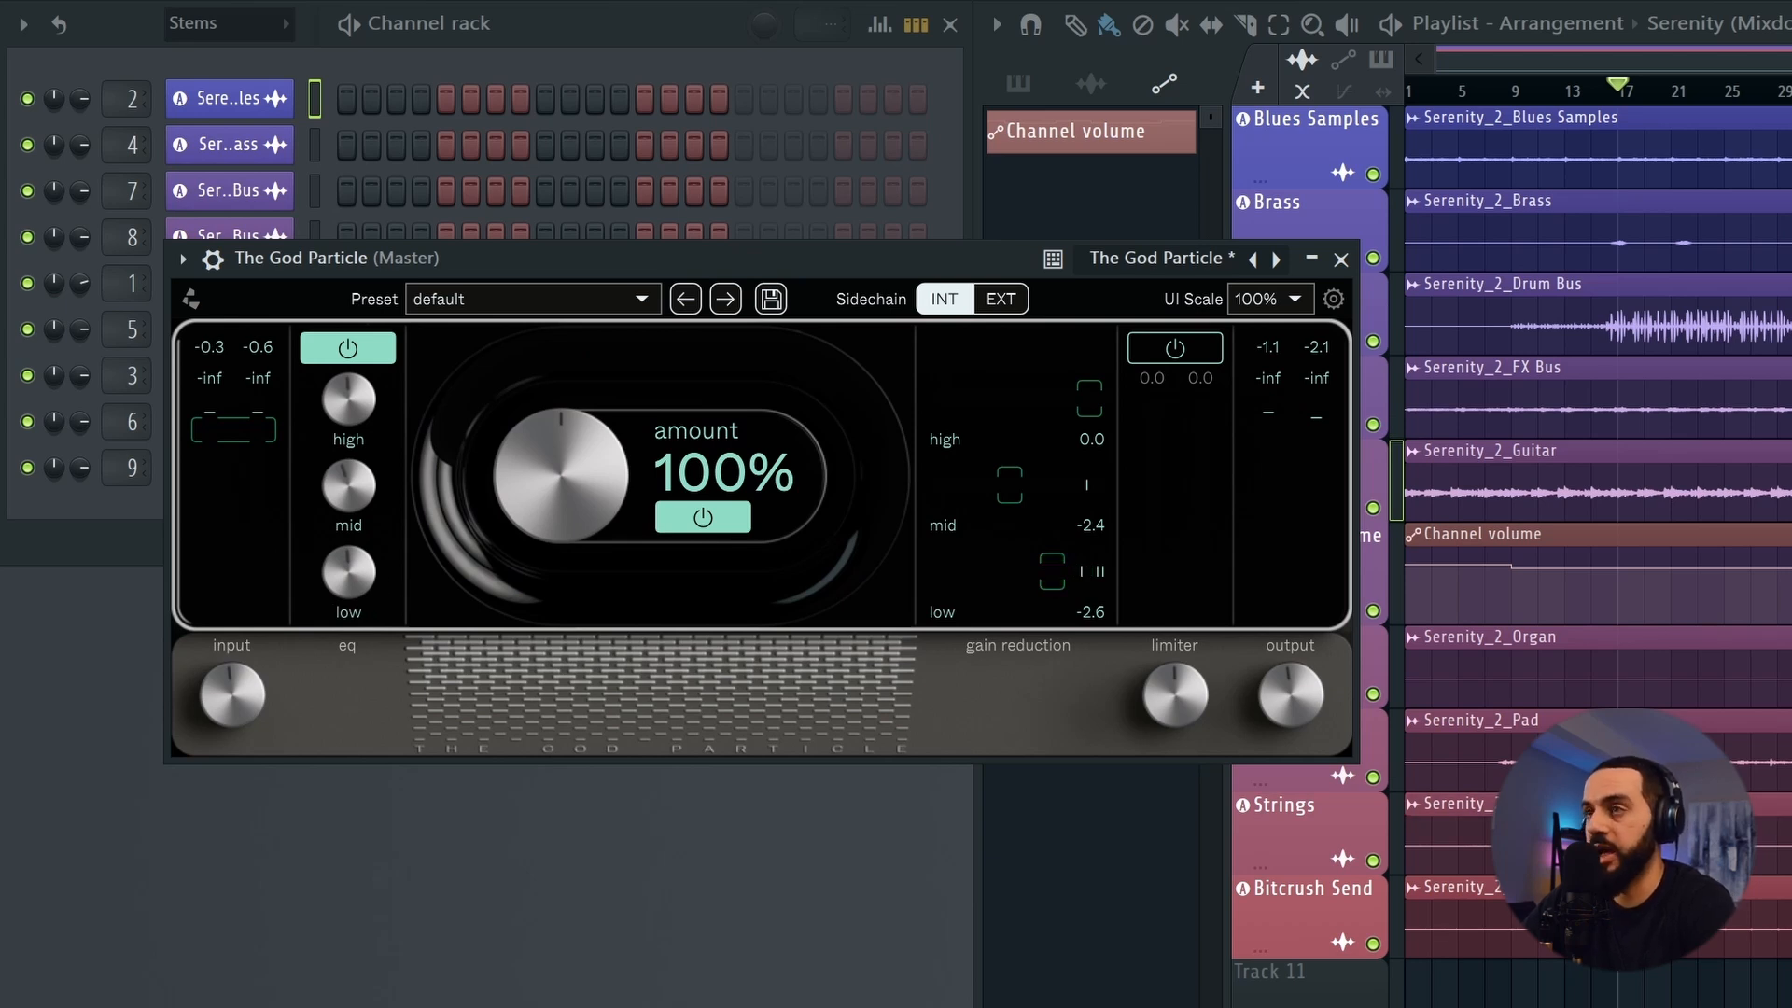
left_click(1343, 262)
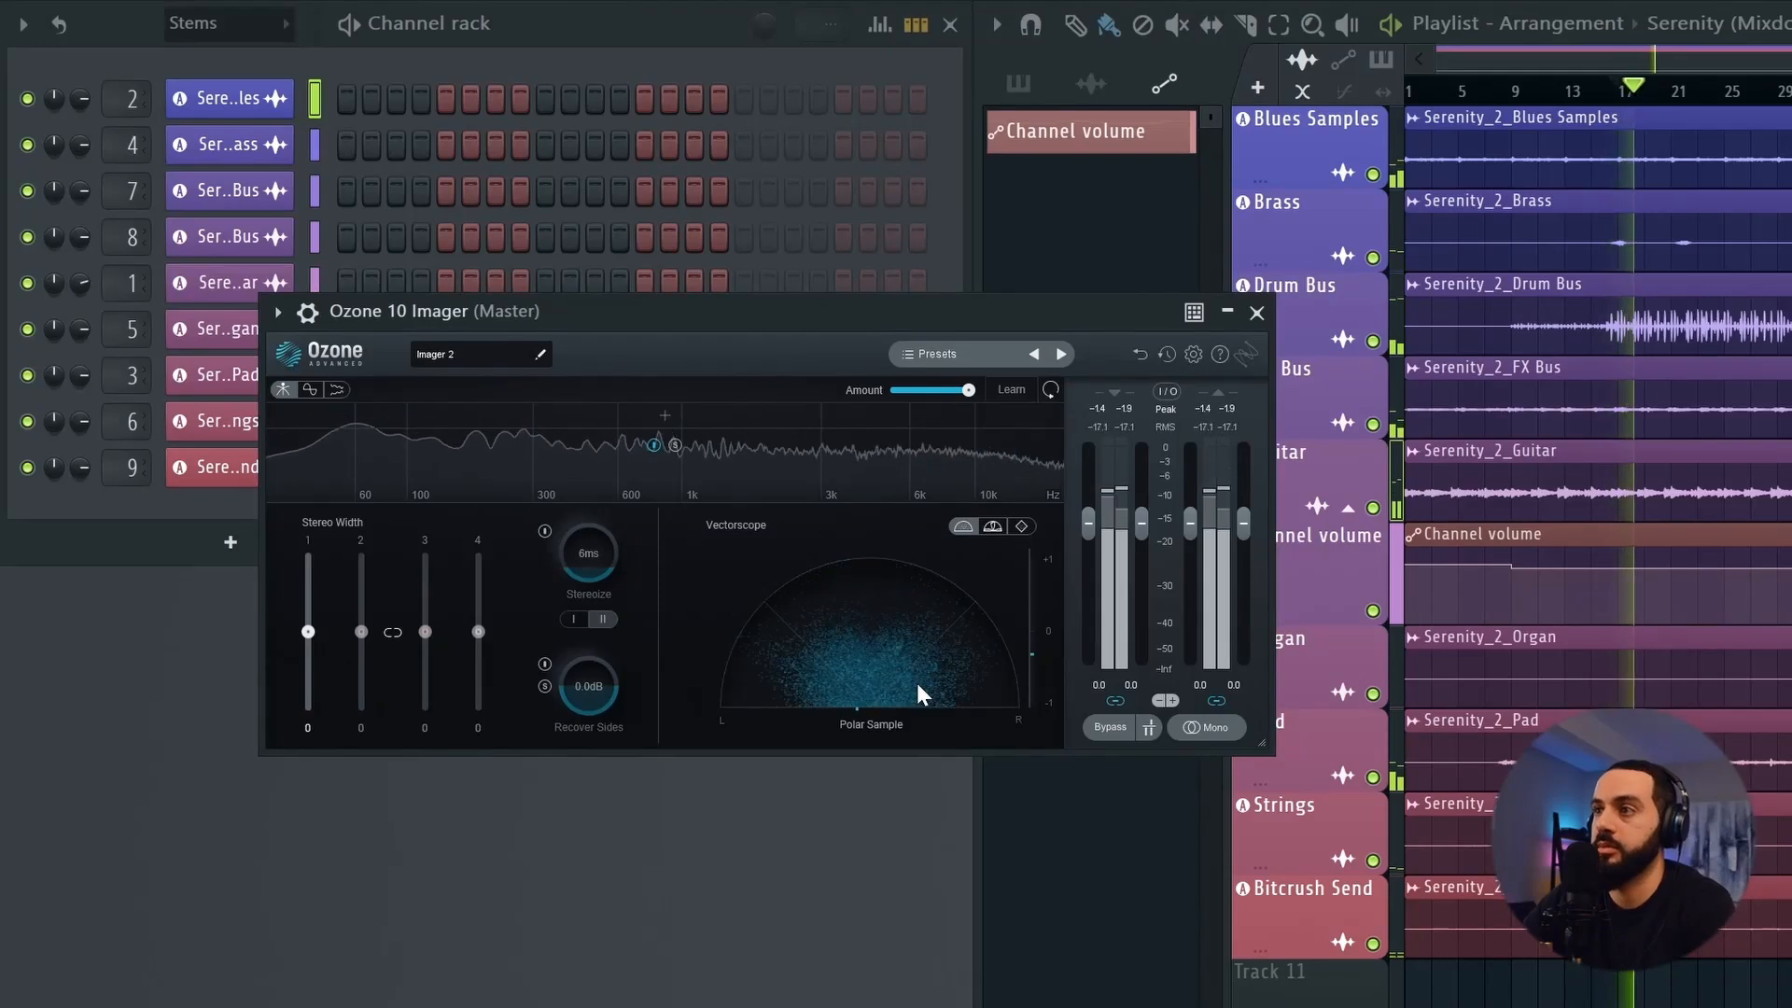
In Ozone 10 Imager, add a band crossover at 132 Hz while the mix plays
key("space")
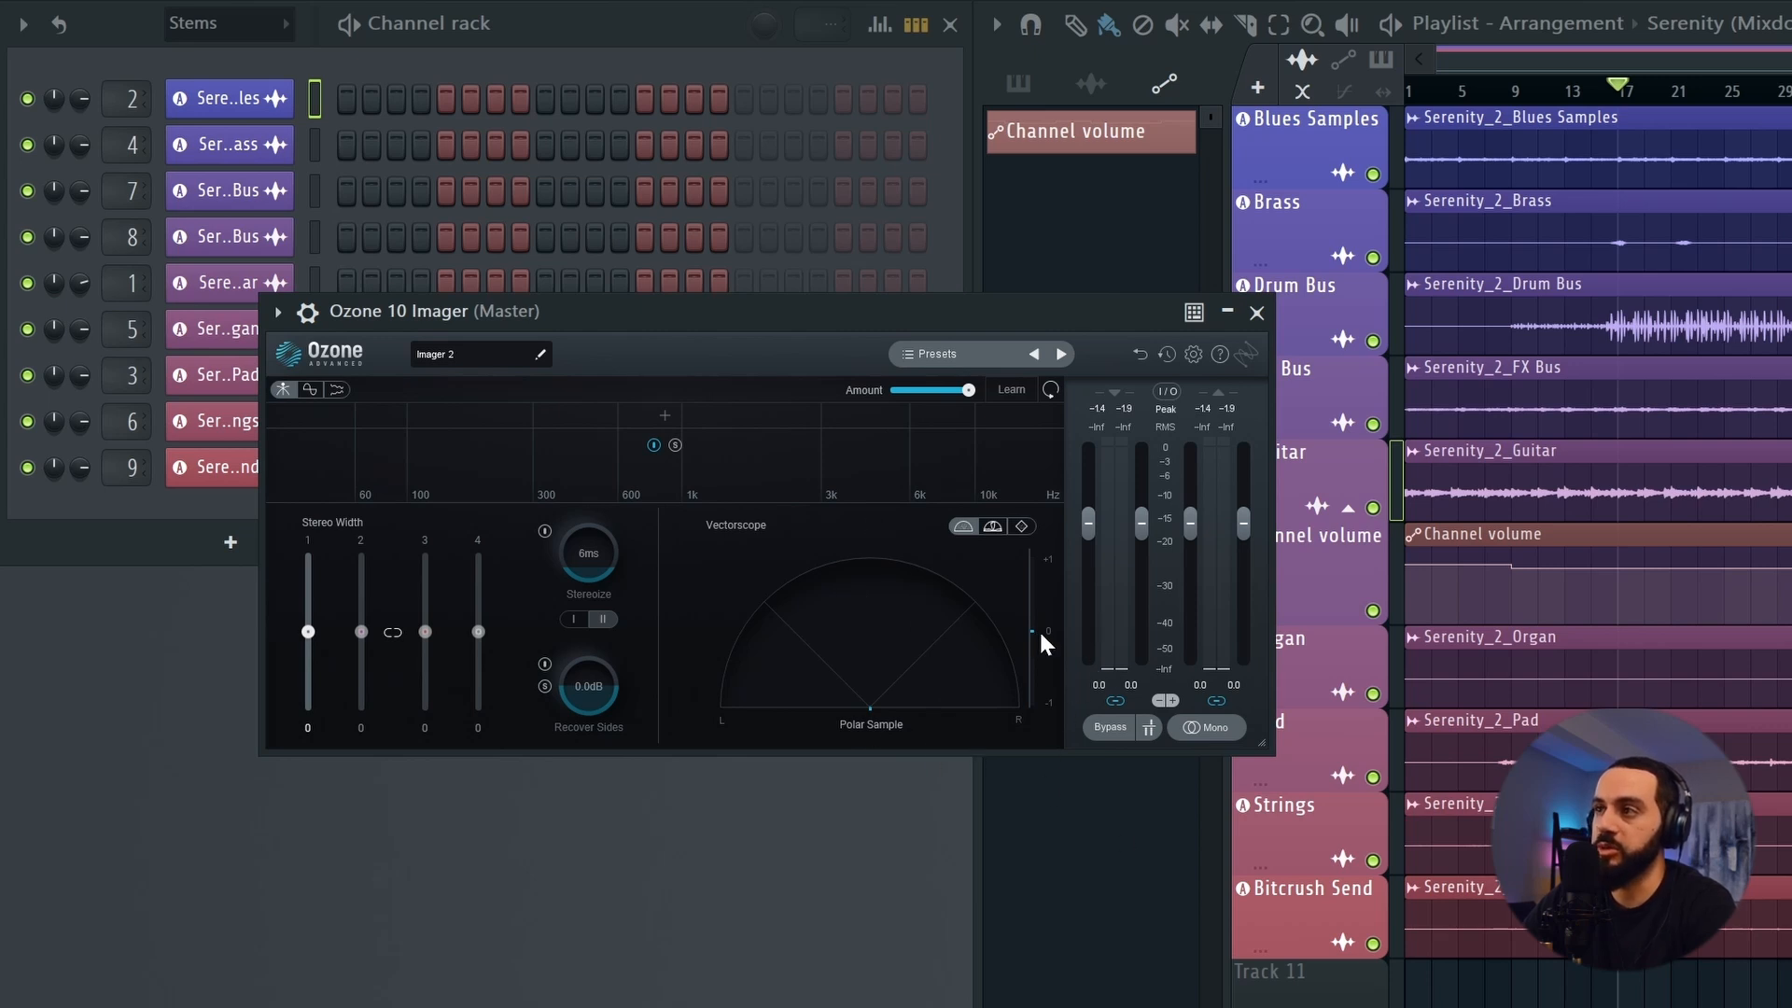
key("space")
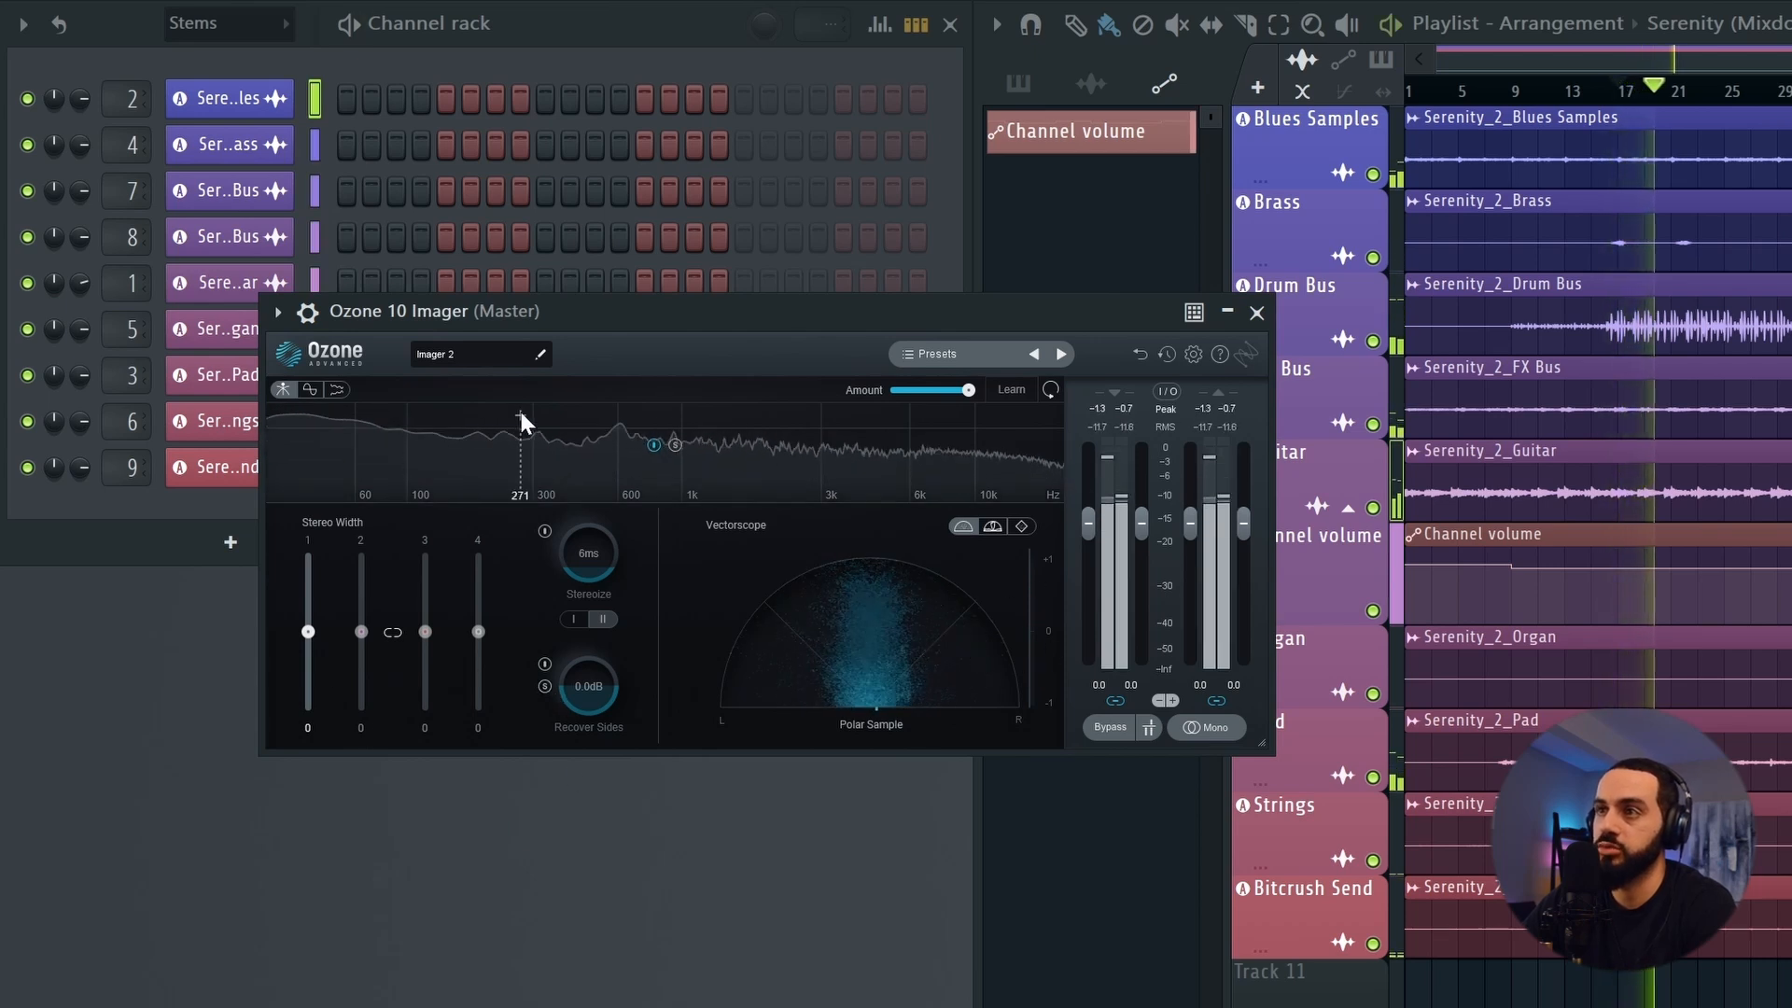
left_click(435, 410)
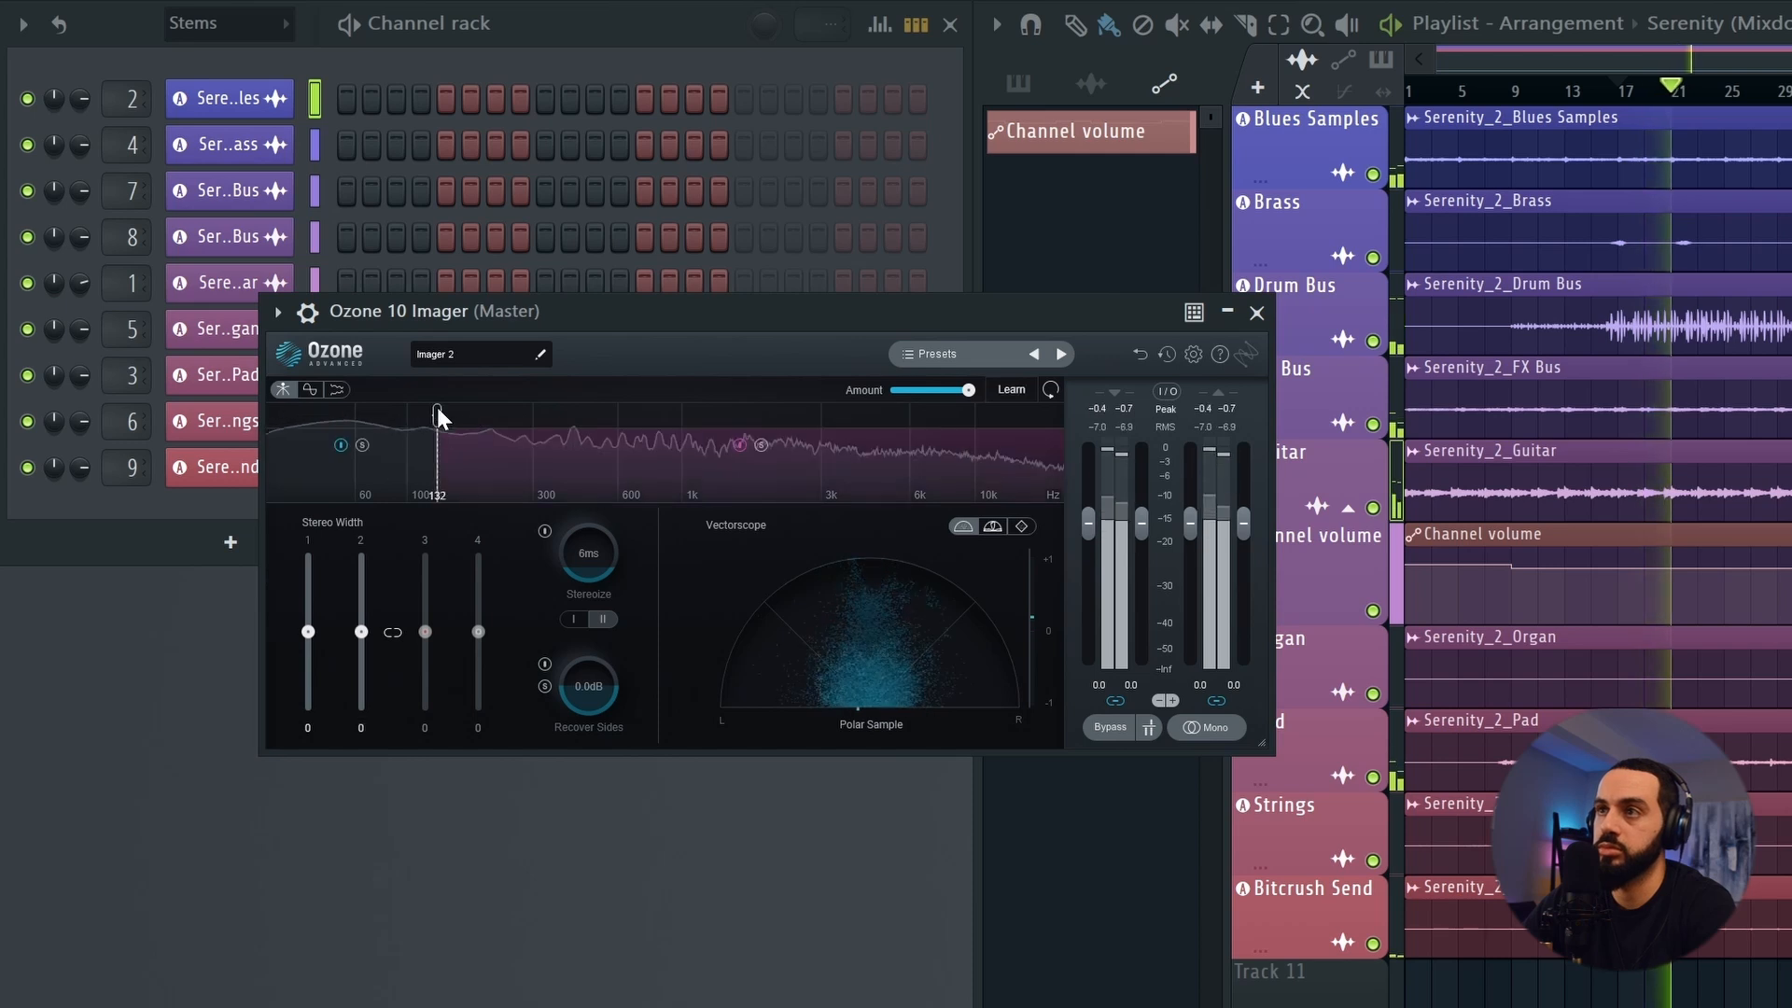
Set band 1's stereo width to -70 while soloed, unsolo it, and set bands 2, 3 and 4 to -27, 8 and 15
left_click(363, 445)
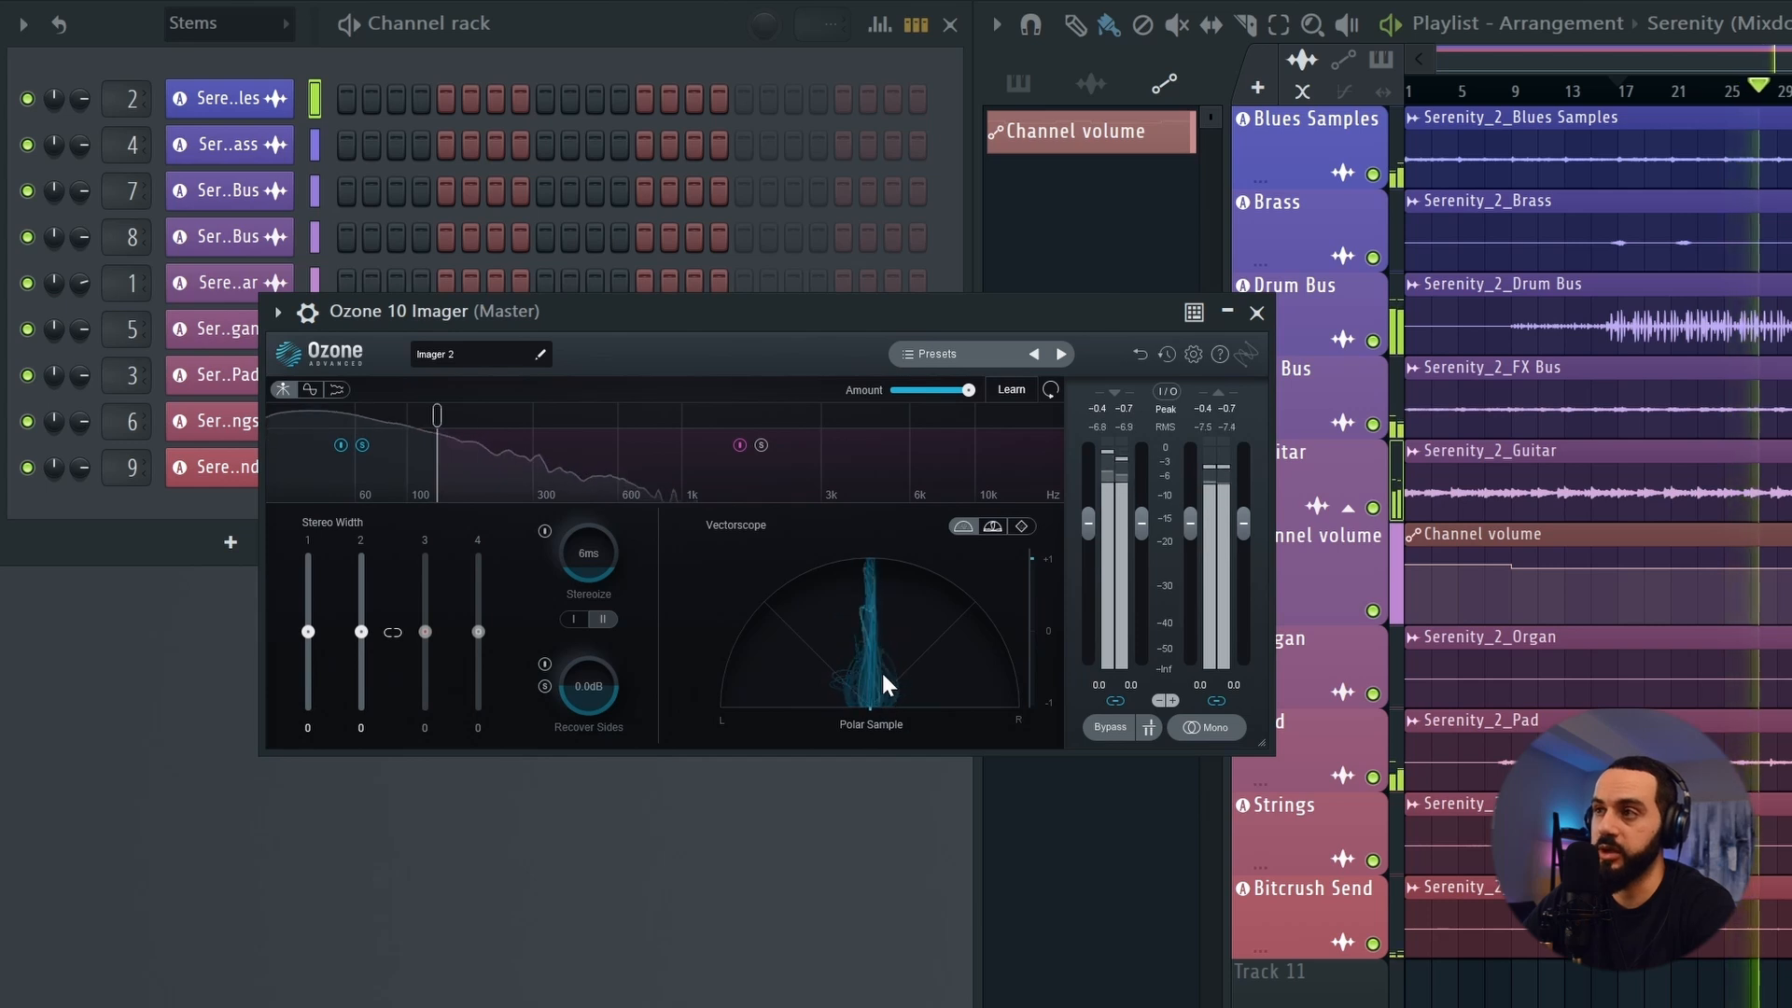
left_click_drag(307, 632, 306, 683)
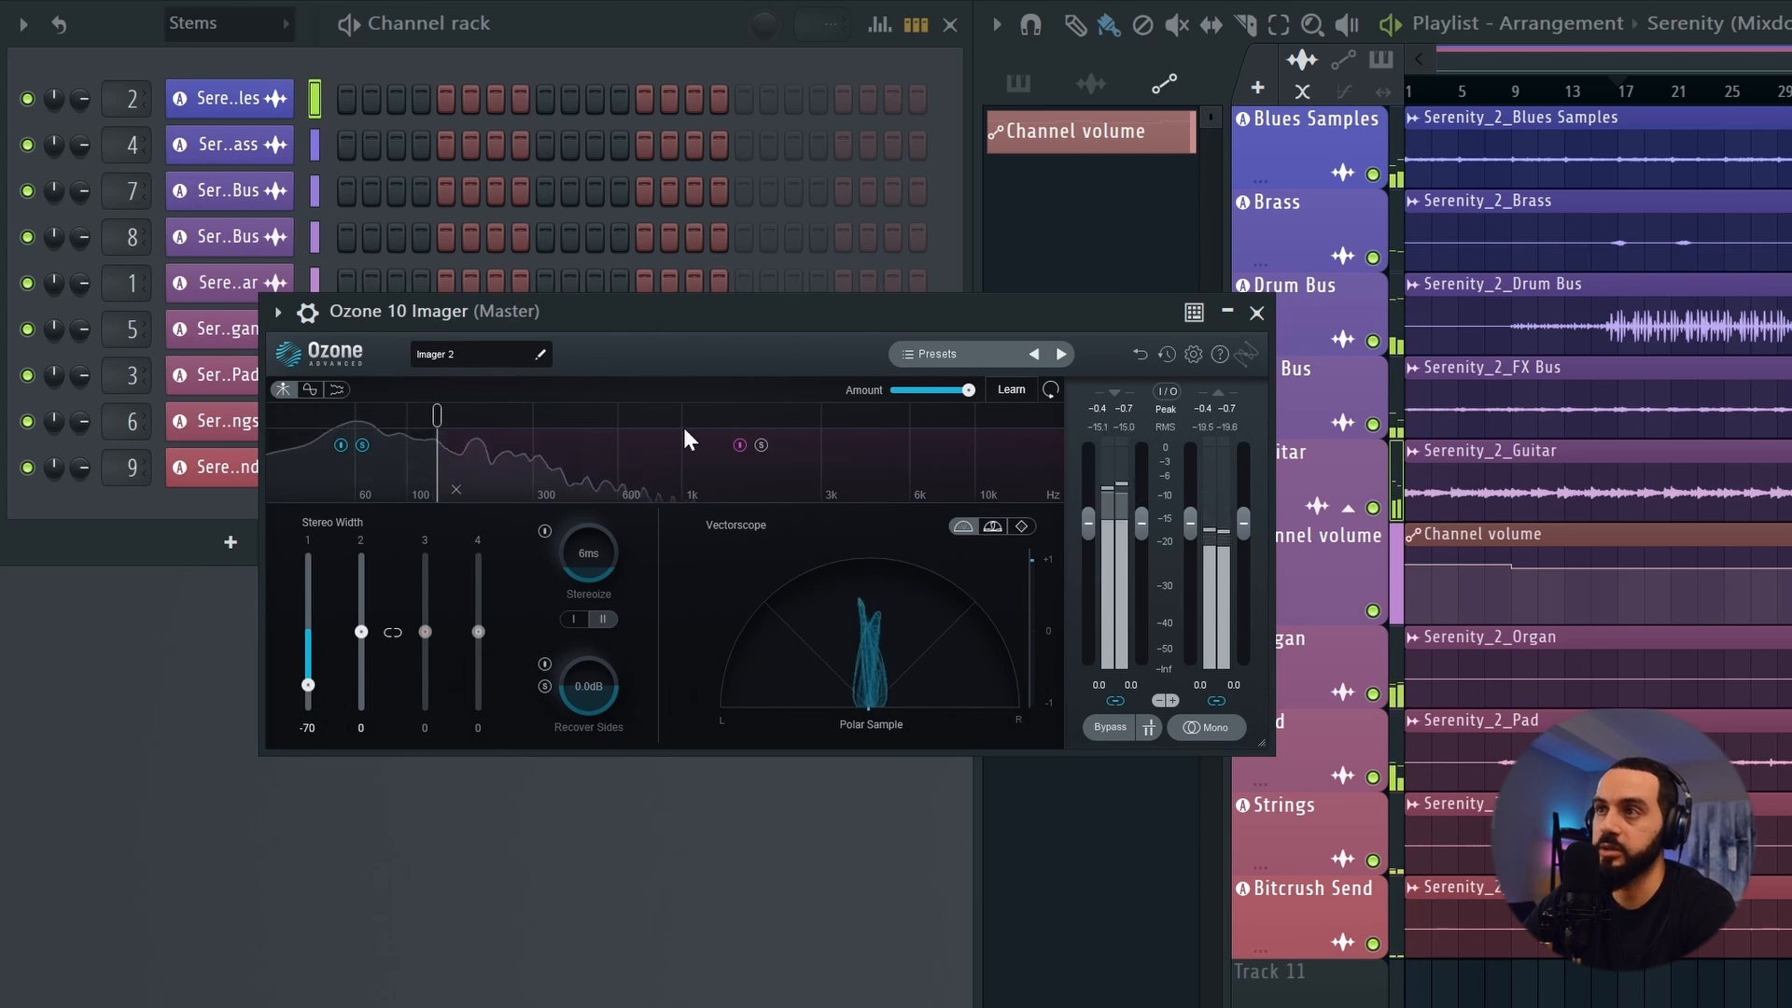
left_click(364, 444)
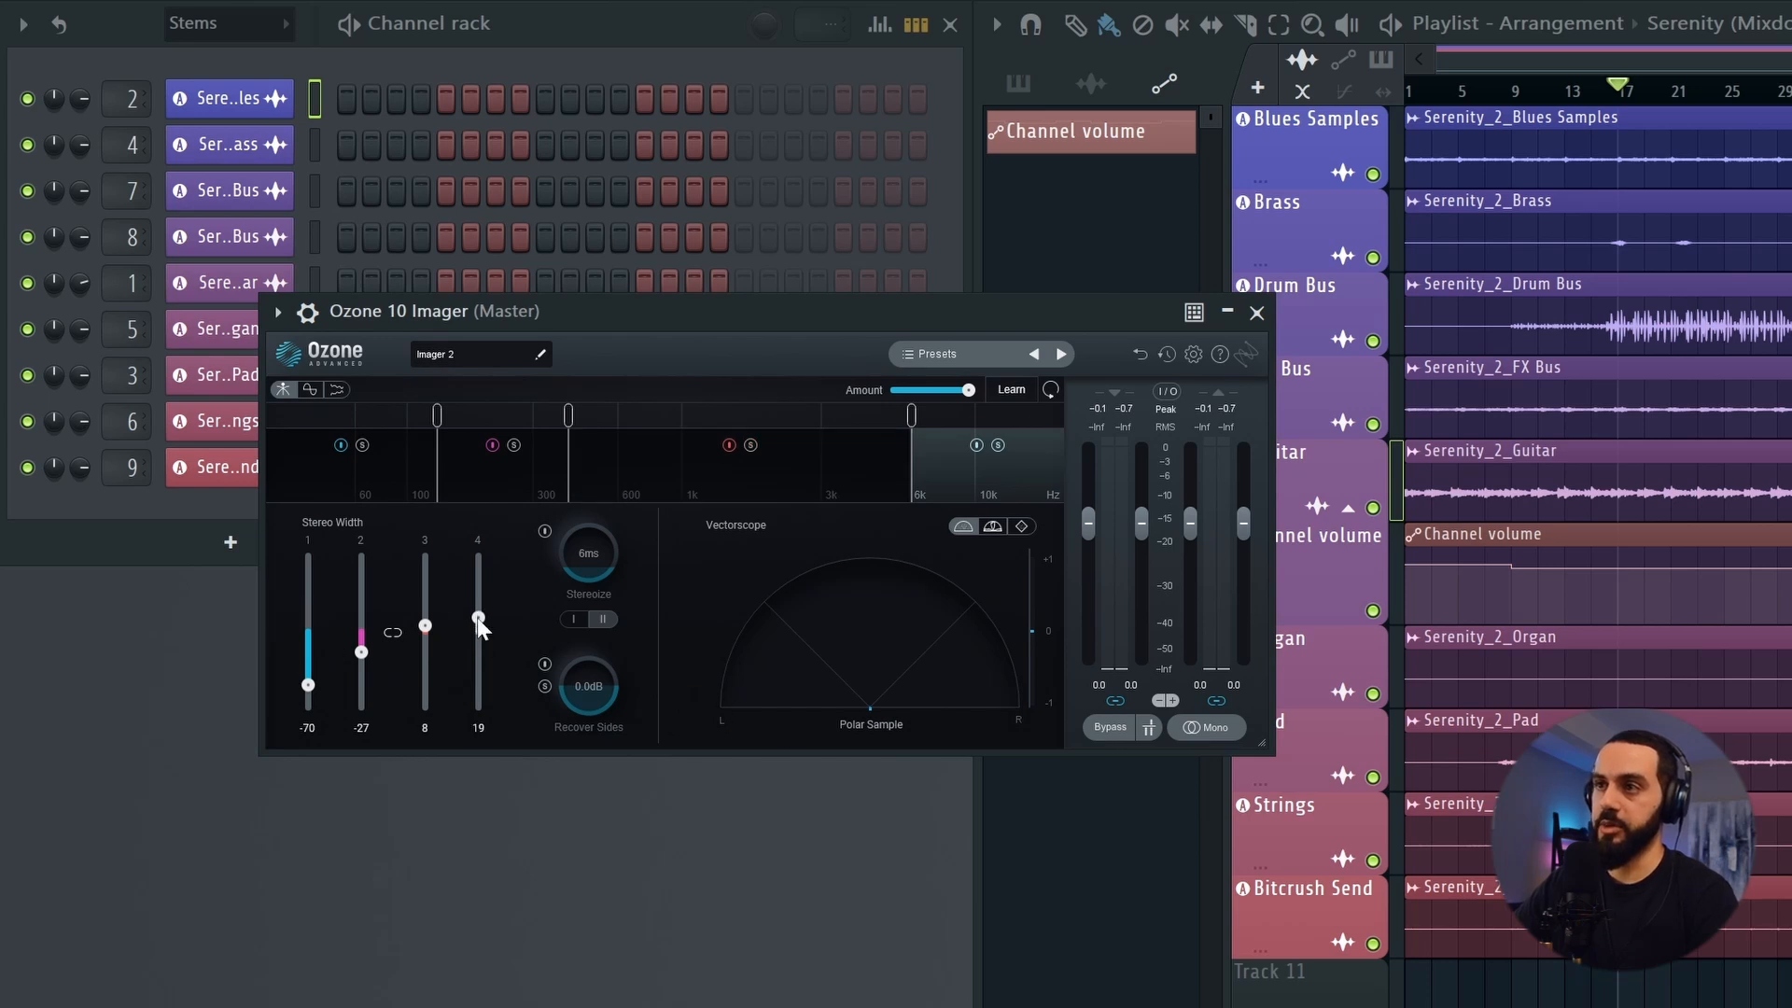
key("space")
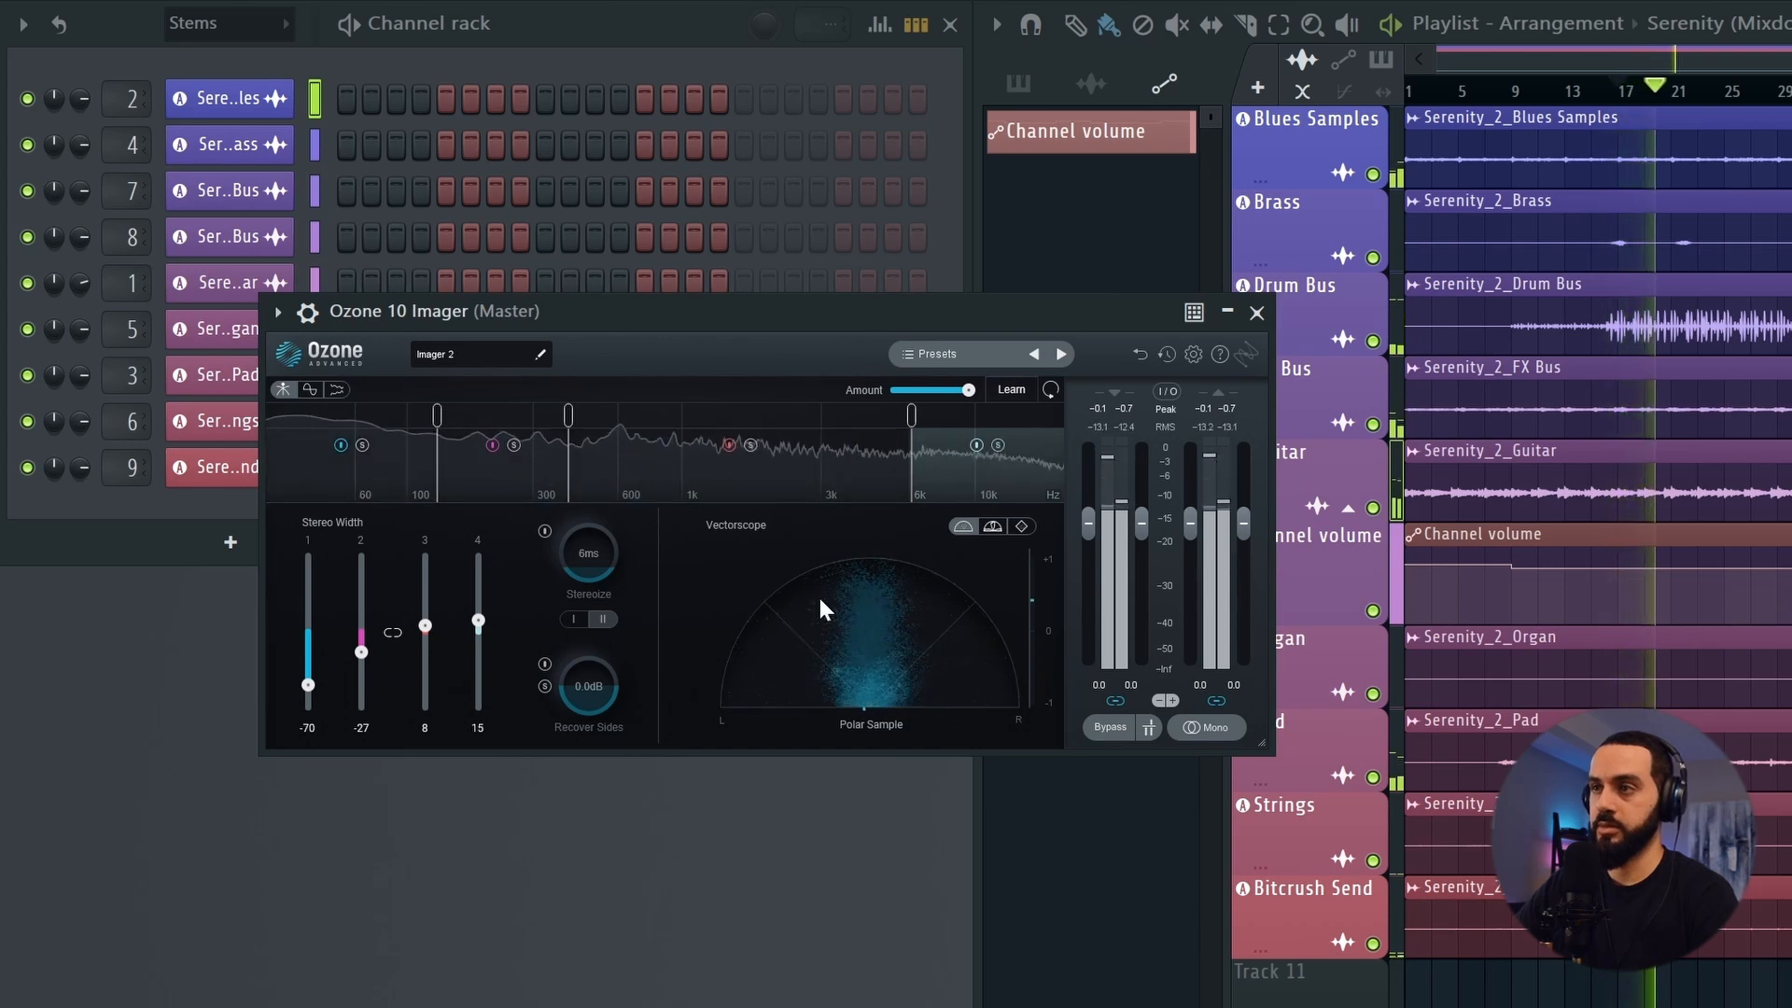
Enable Recover Sides at +0.7 dB in the Imager and briefly solo the recovered side signal
left_click(545, 686)
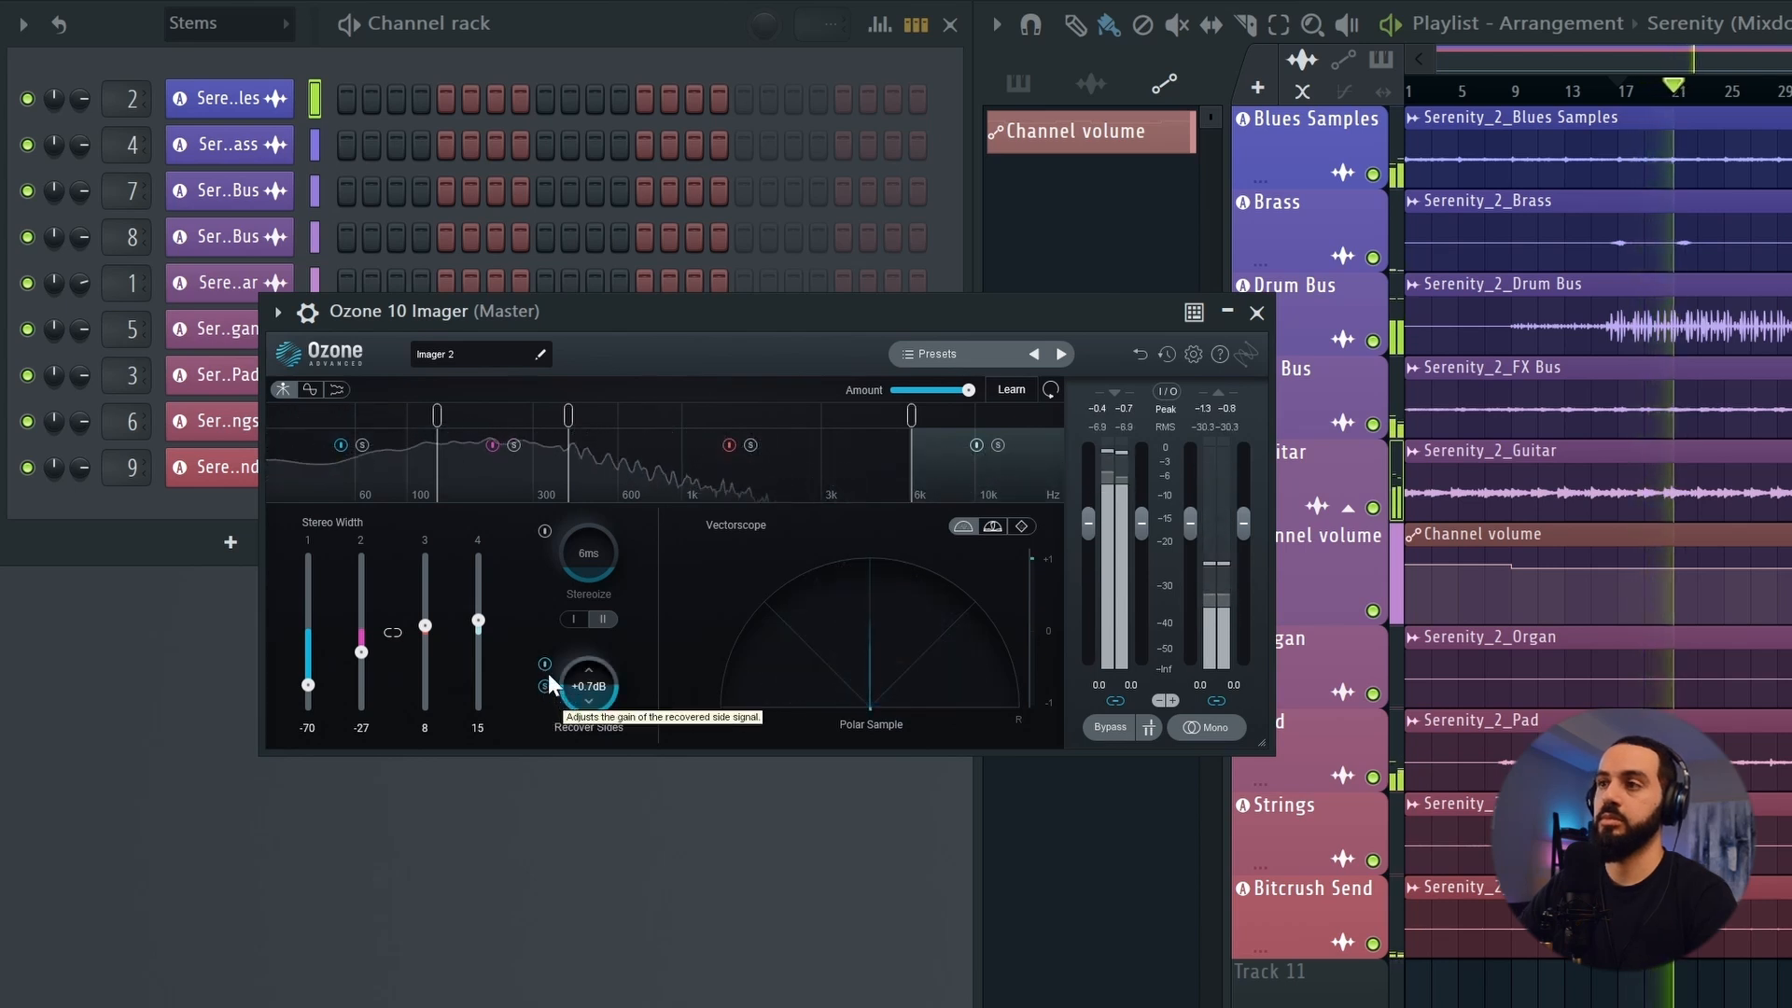
left_click(546, 686)
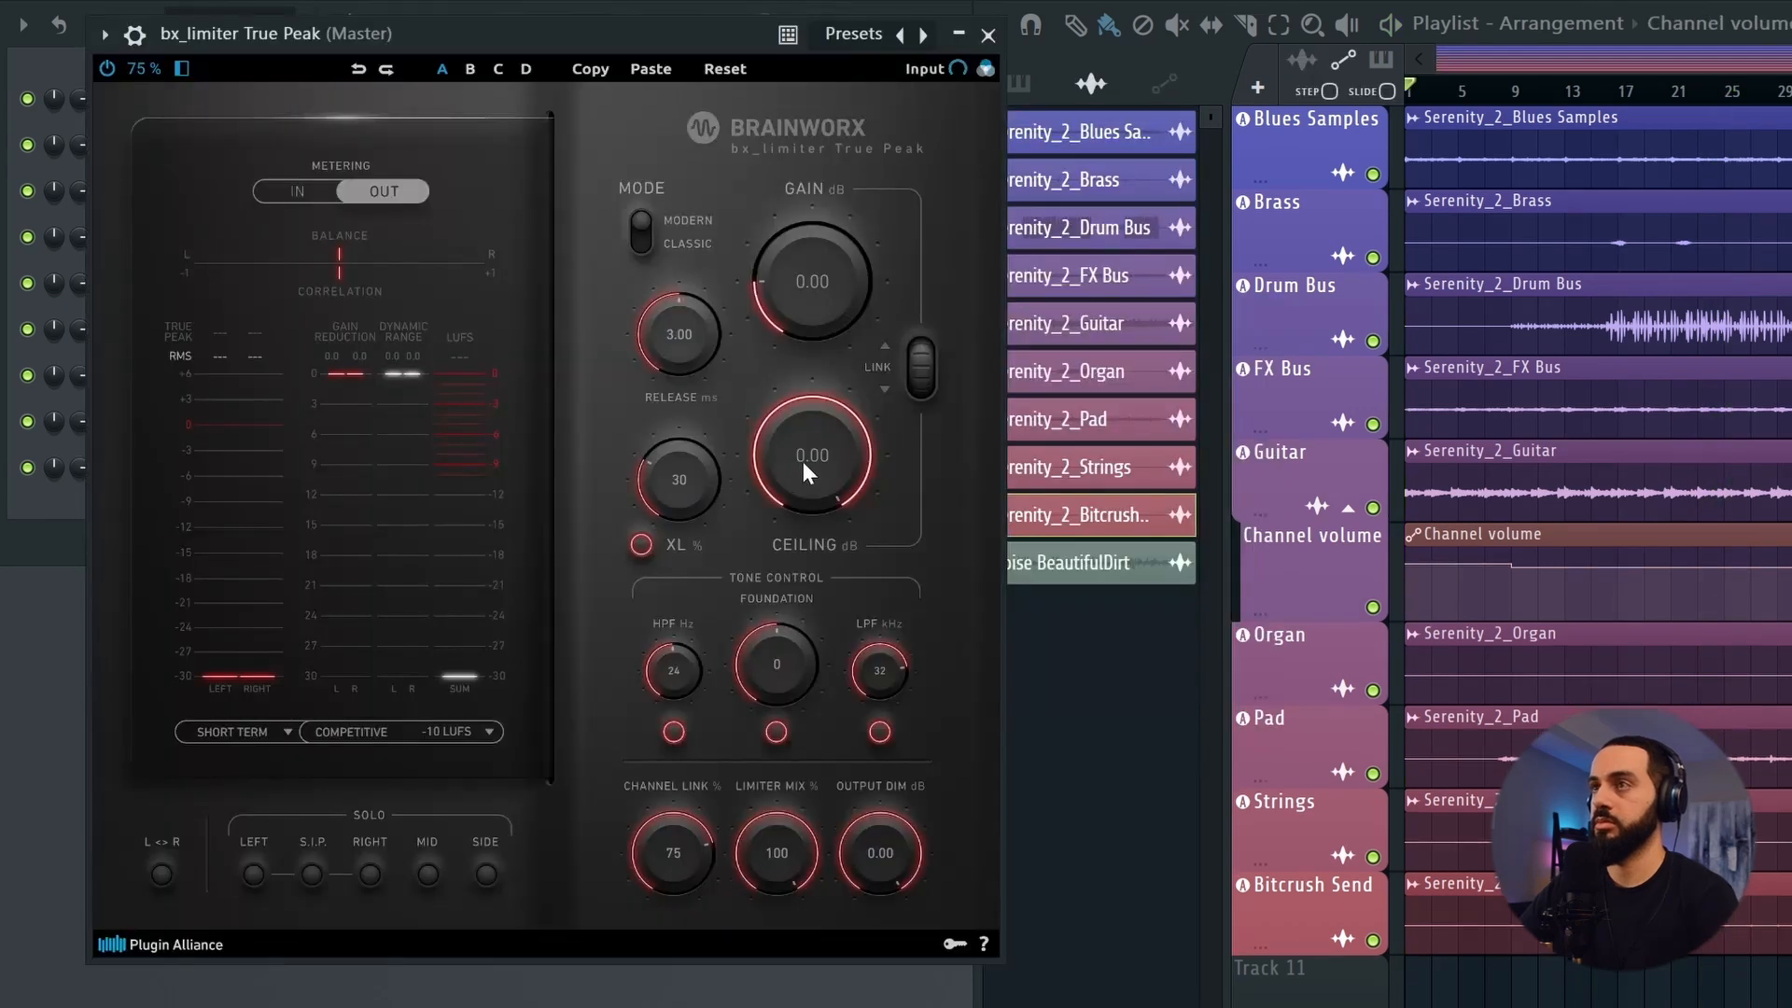
In bx_limiter True Peak on the Master track, lower the ceiling to -0.33 dB
left_click_drag(782, 473, 782, 494)
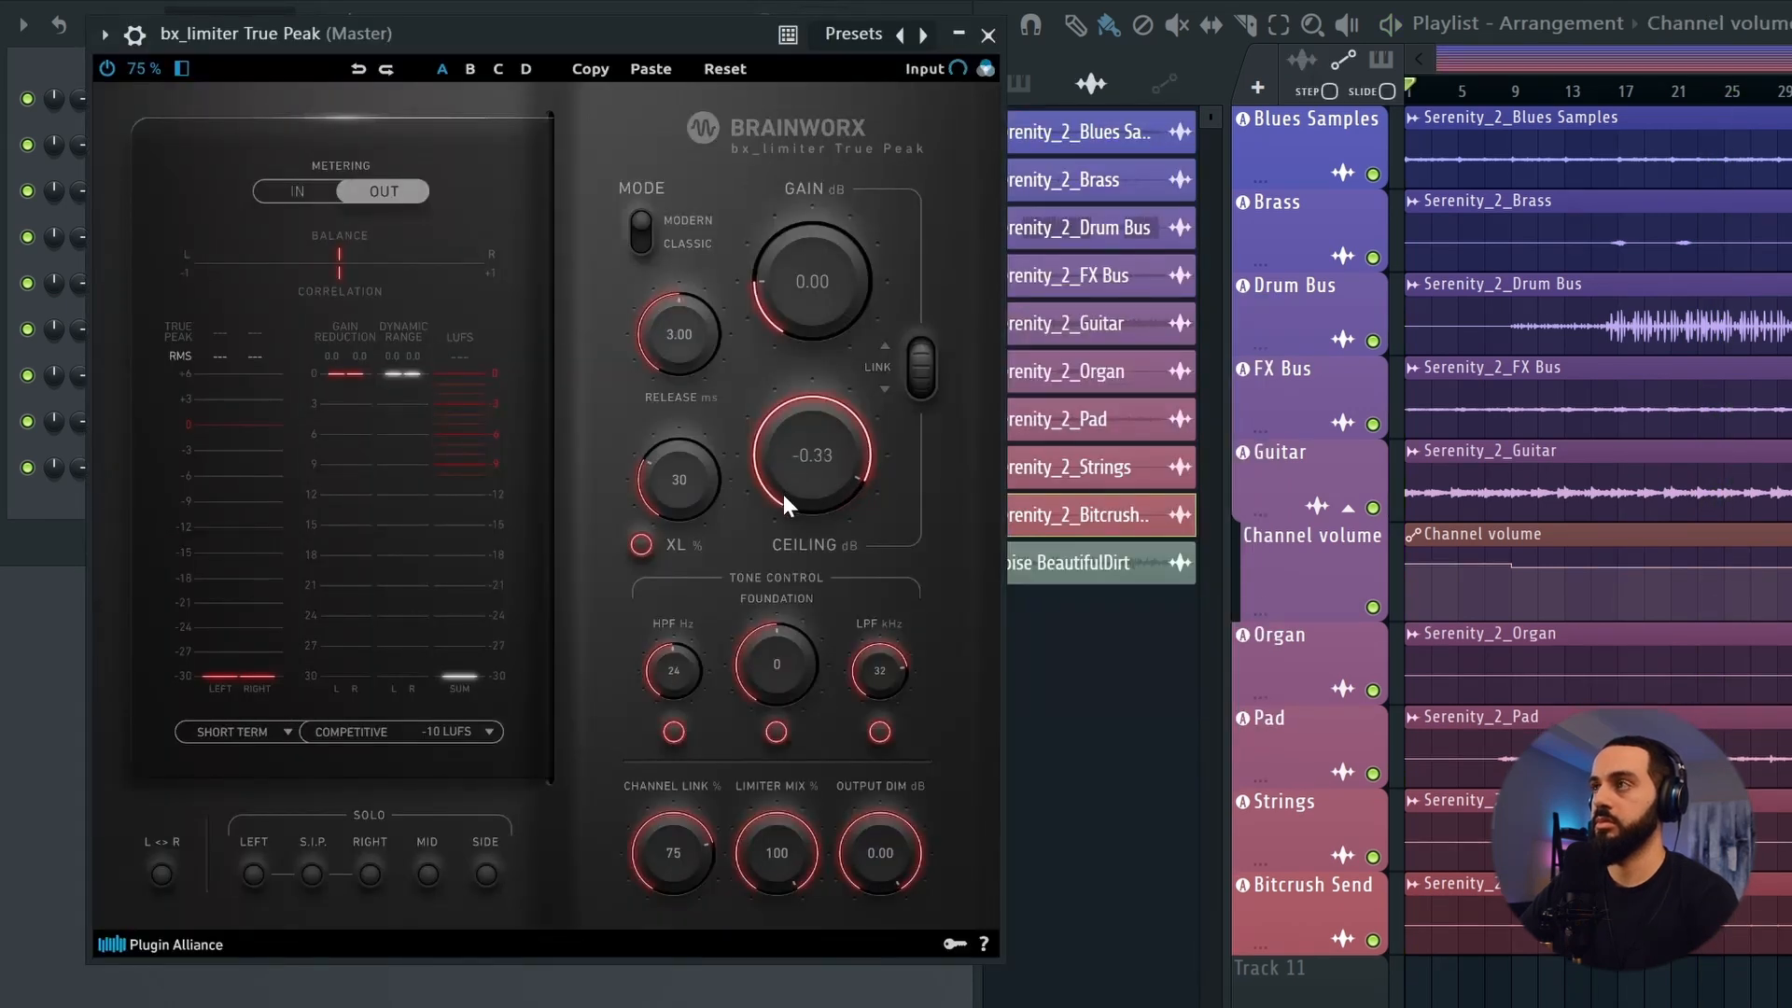